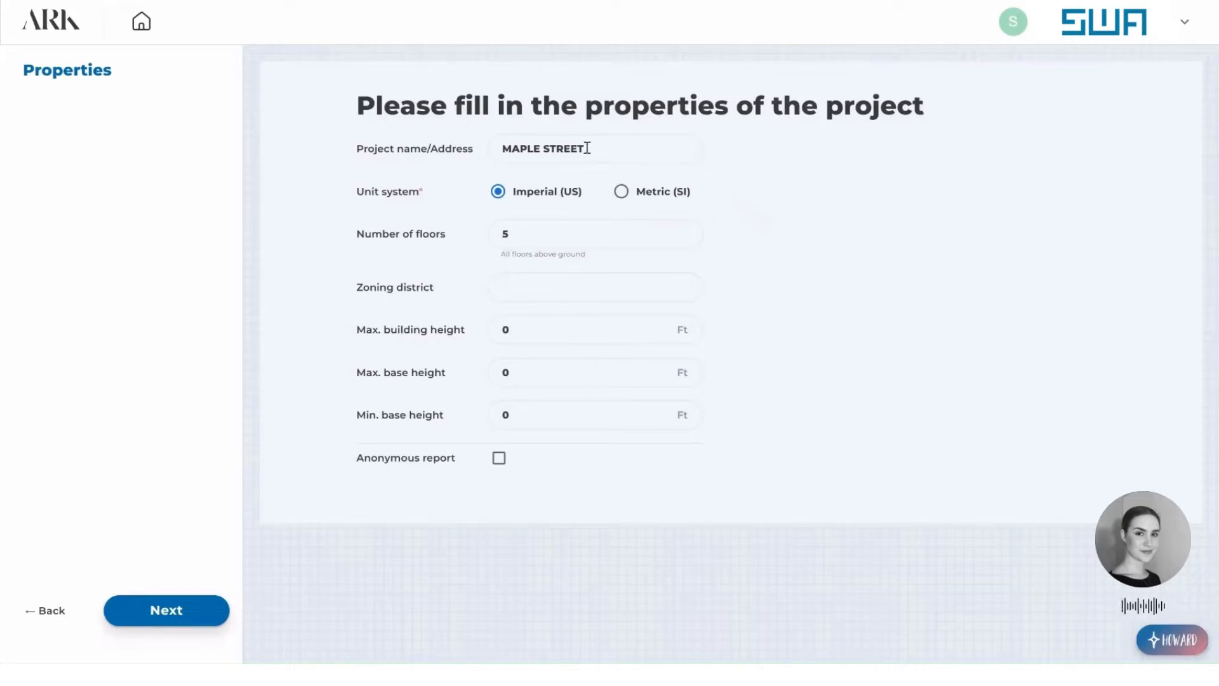
# Fill in the project properties with name MAPLE STREET, Imperial (US) units, 18 floors and zoning district R6.
pyautogui.click(623, 150)
pyautogui.click(497, 198)
pyautogui.moveTo(528, 233); pyautogui.dragTo(500, 253)
# Set the maximum building height to 260 ft and maximum base height to 110 ft, fill in the minimum base height and submit the properties.
pyautogui.moveTo(532, 331); pyautogui.dragTo(484, 340)
pyautogui.write('260')
pyautogui.moveTo(510, 372); pyautogui.dragTo(458, 377)
pyautogui.write('0')
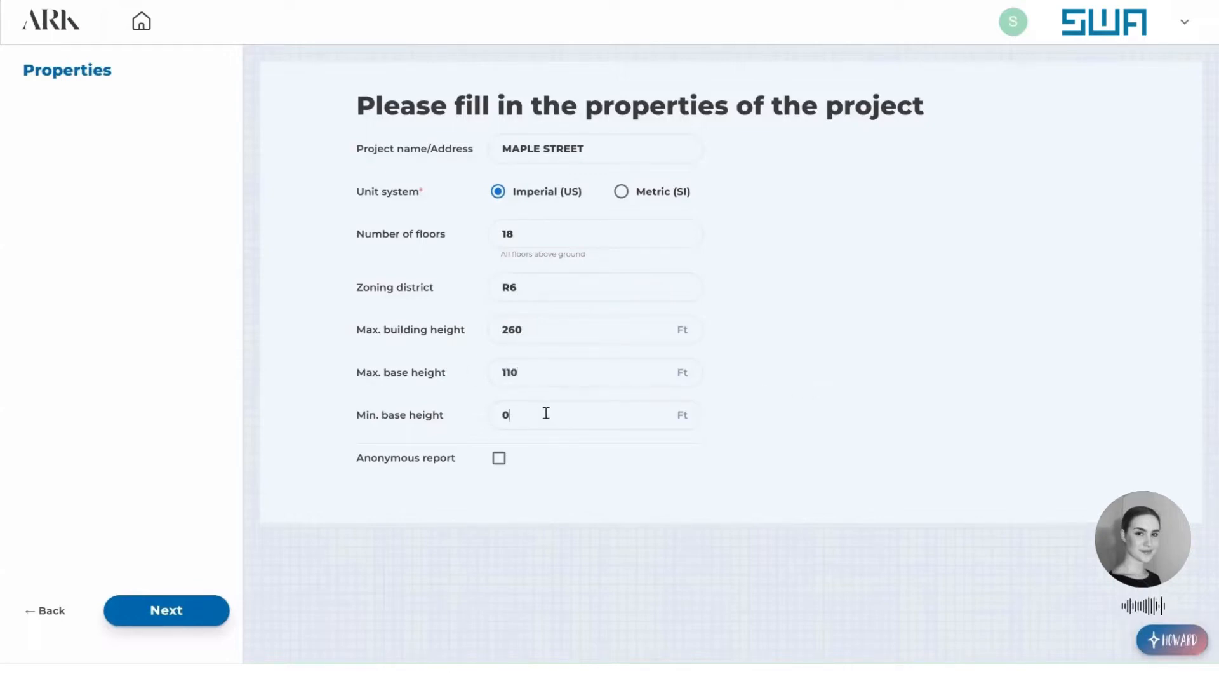
pyautogui.moveTo(546, 413); pyautogui.dragTo(468, 401)
pyautogui.click(190, 612)
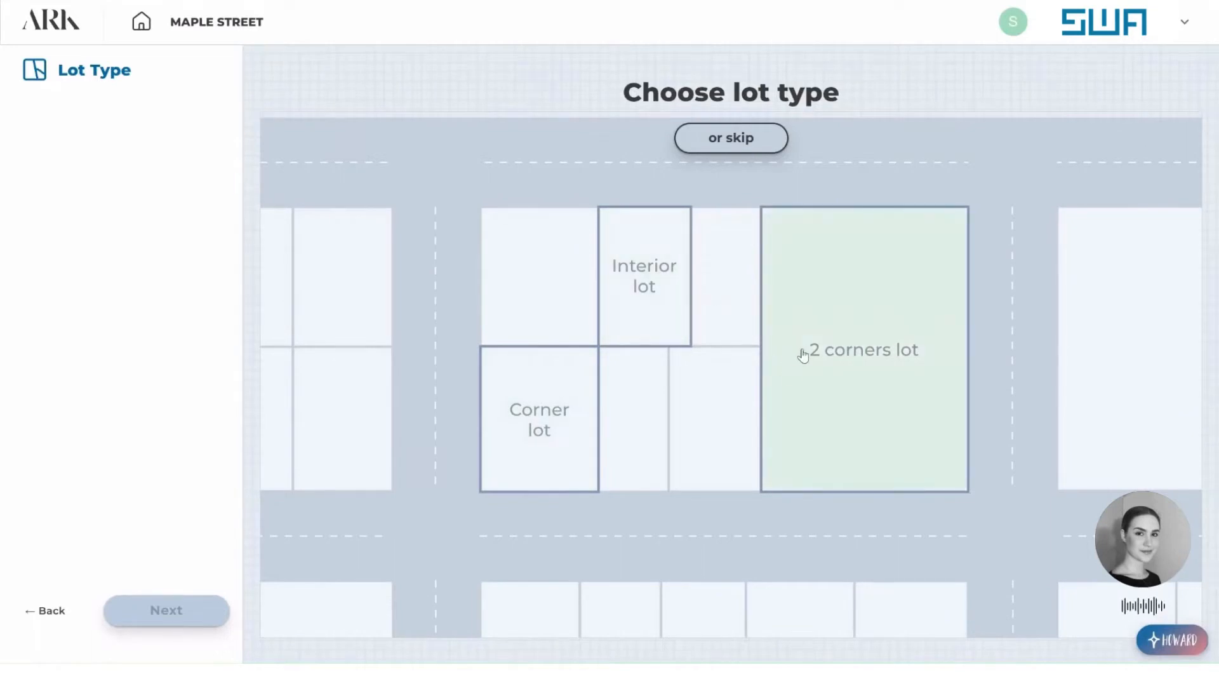
# Choose the interior lot type and continue to the lot editor.
pyautogui.click(643, 312)
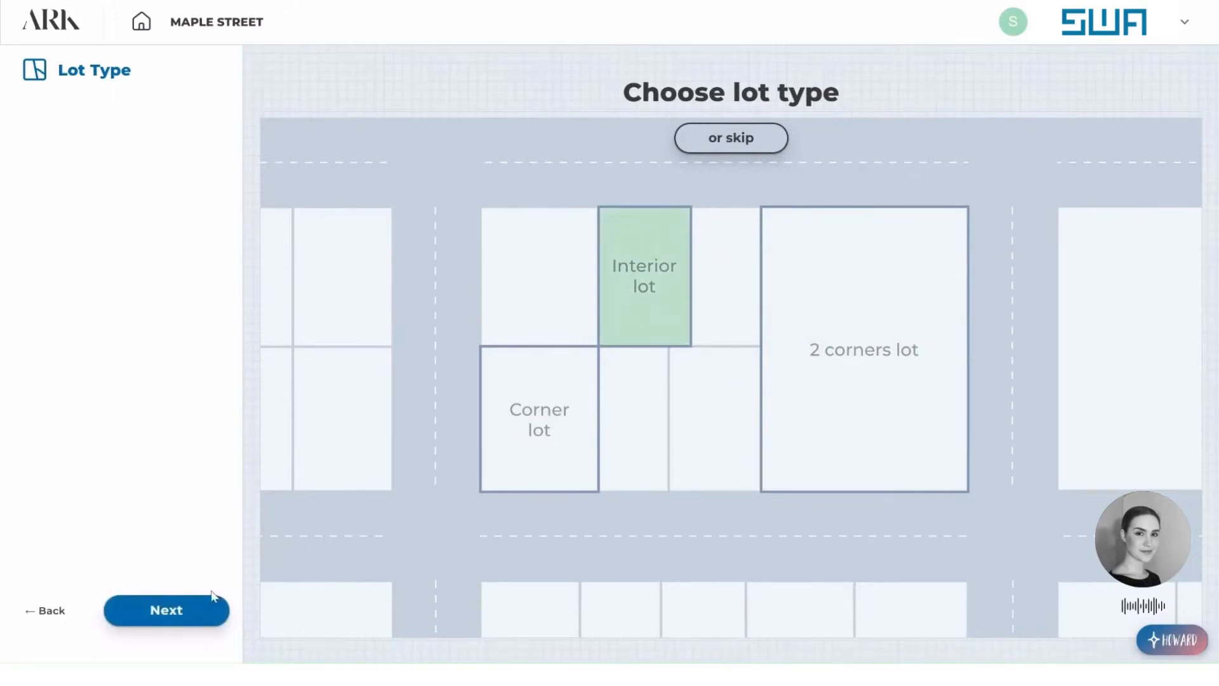
pyautogui.click(196, 611)
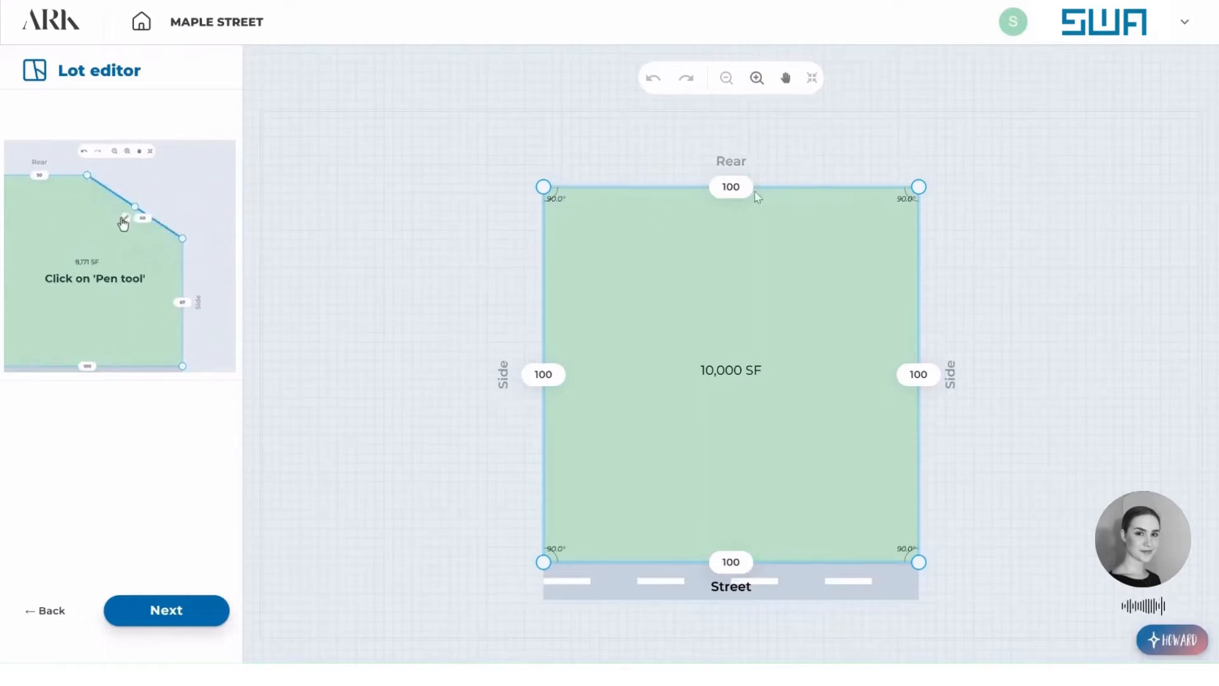
# Split the rear and left side lot lines at their midpoints and pull the corner between them inward to form an L-shaped lot.
pyautogui.click(788, 192)
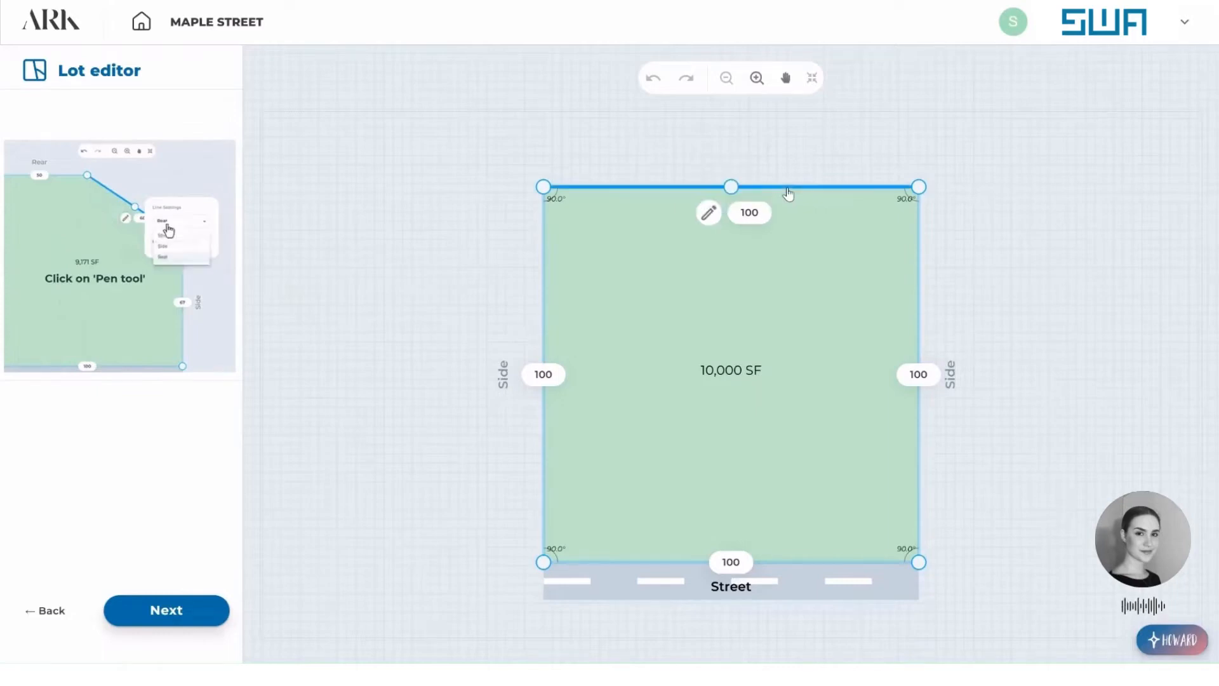
pyautogui.click(732, 187)
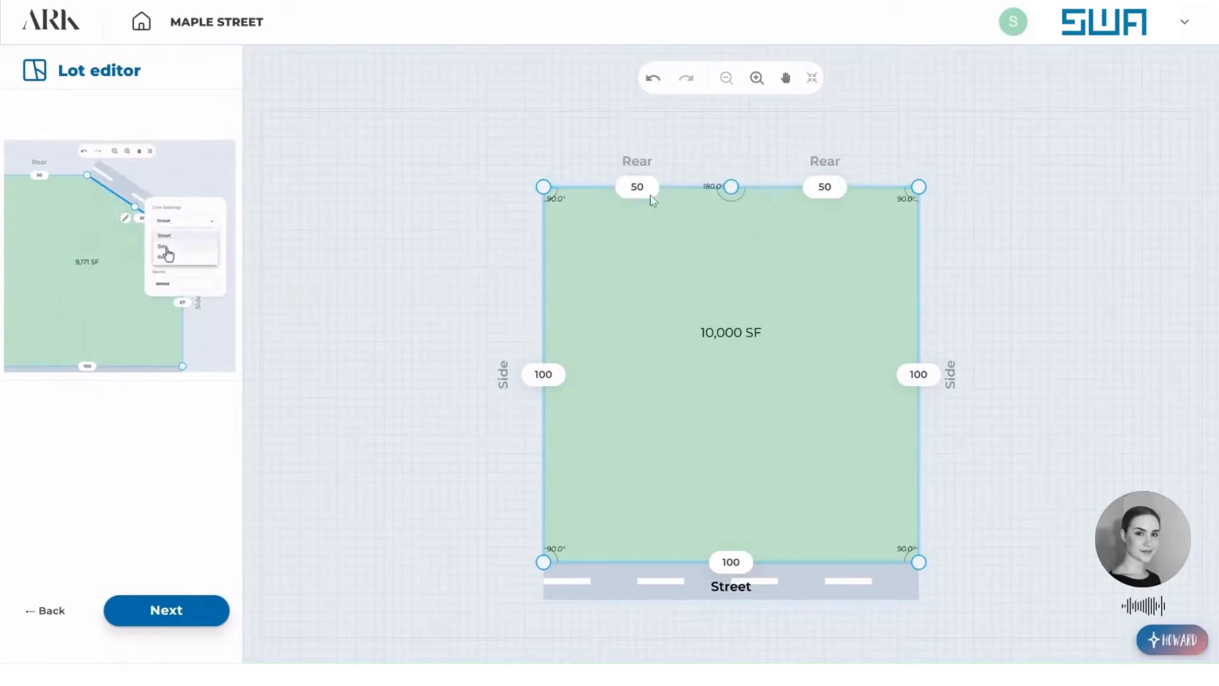
pyautogui.moveTo(543, 187)
pyautogui.mouseDown()
pyautogui.moveTo(591, 242)
pyautogui.moveTo(541, 186)
pyautogui.mouseUp()
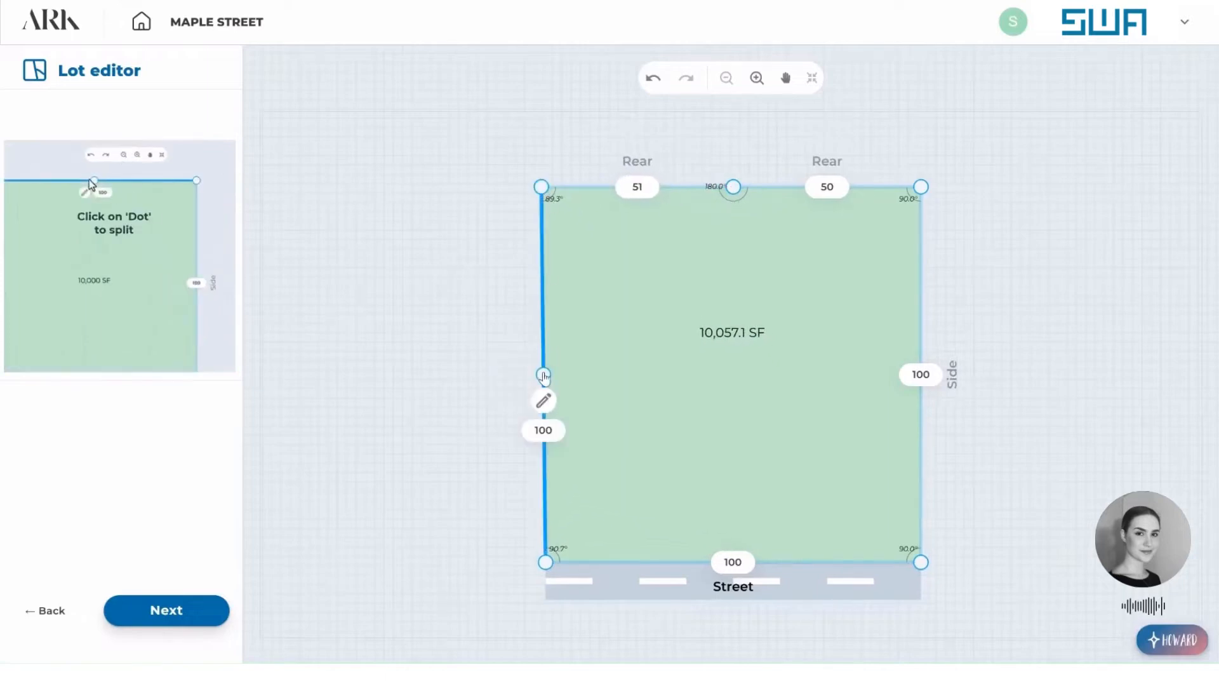
pyautogui.click(543, 374)
pyautogui.moveTo(541, 187); pyautogui.dragTo(734, 376)
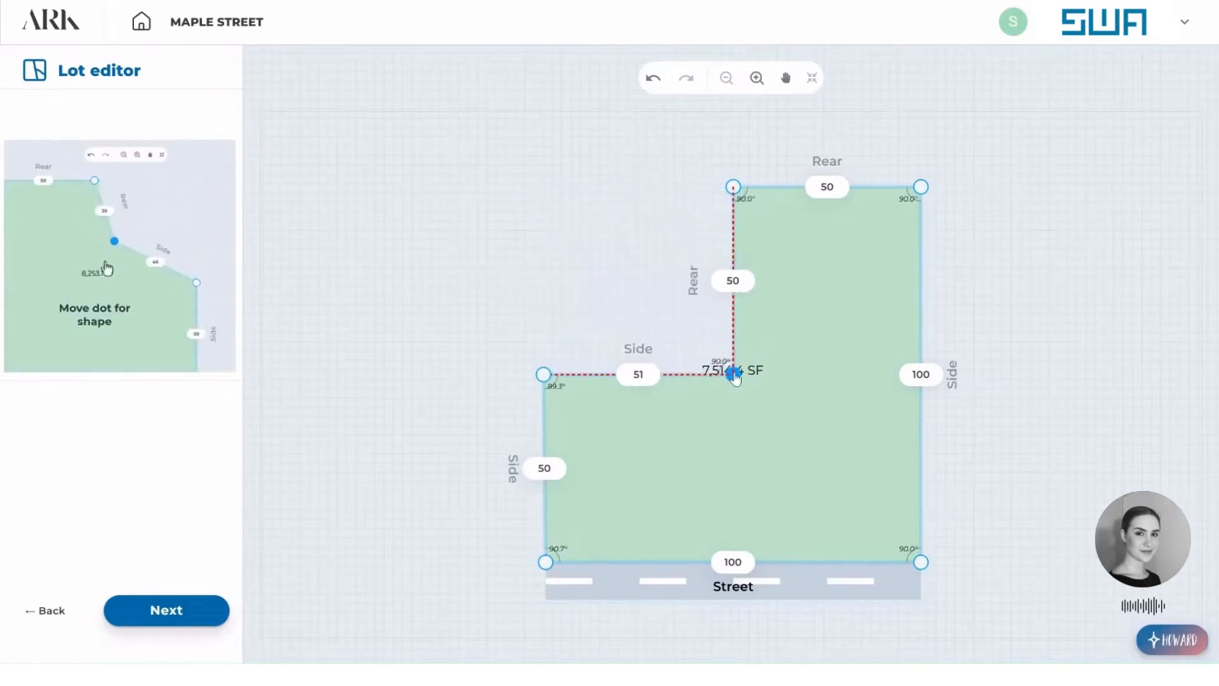
# Align the lot's inner notch corner and left side corner so the left side meets its neighbouring lines at 90°.
pyautogui.moveTo(734, 377); pyautogui.dragTo(732, 375)
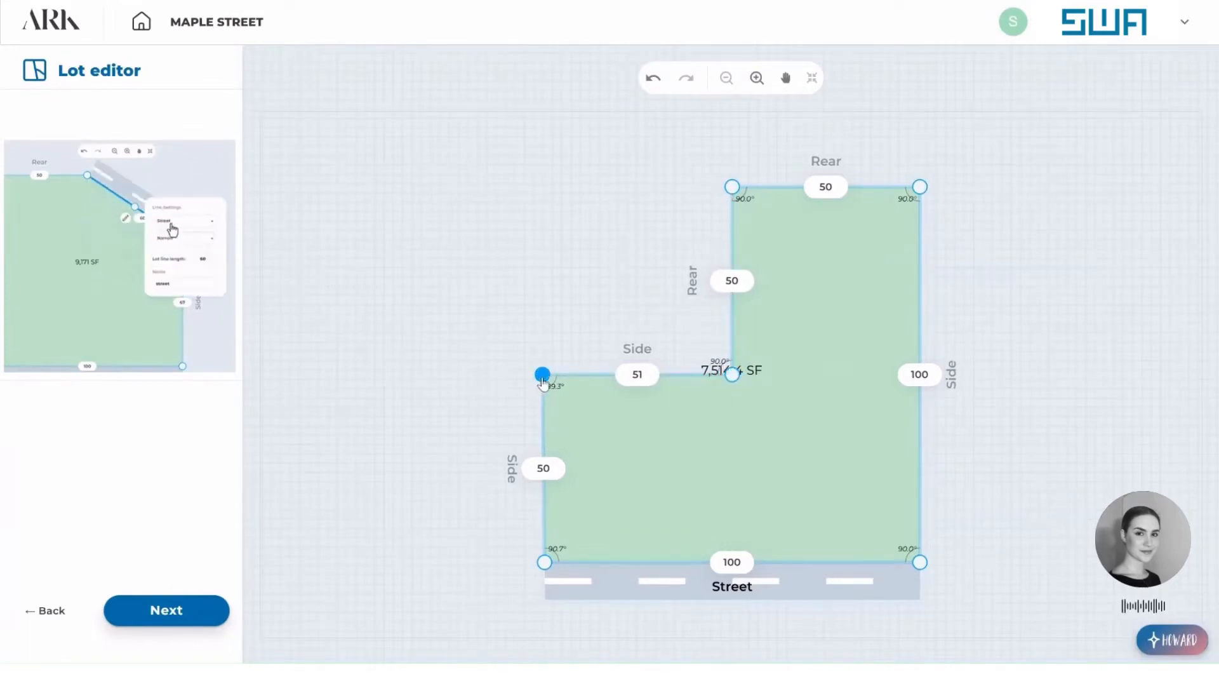
pyautogui.moveTo(542, 375); pyautogui.dragTo(545, 374)
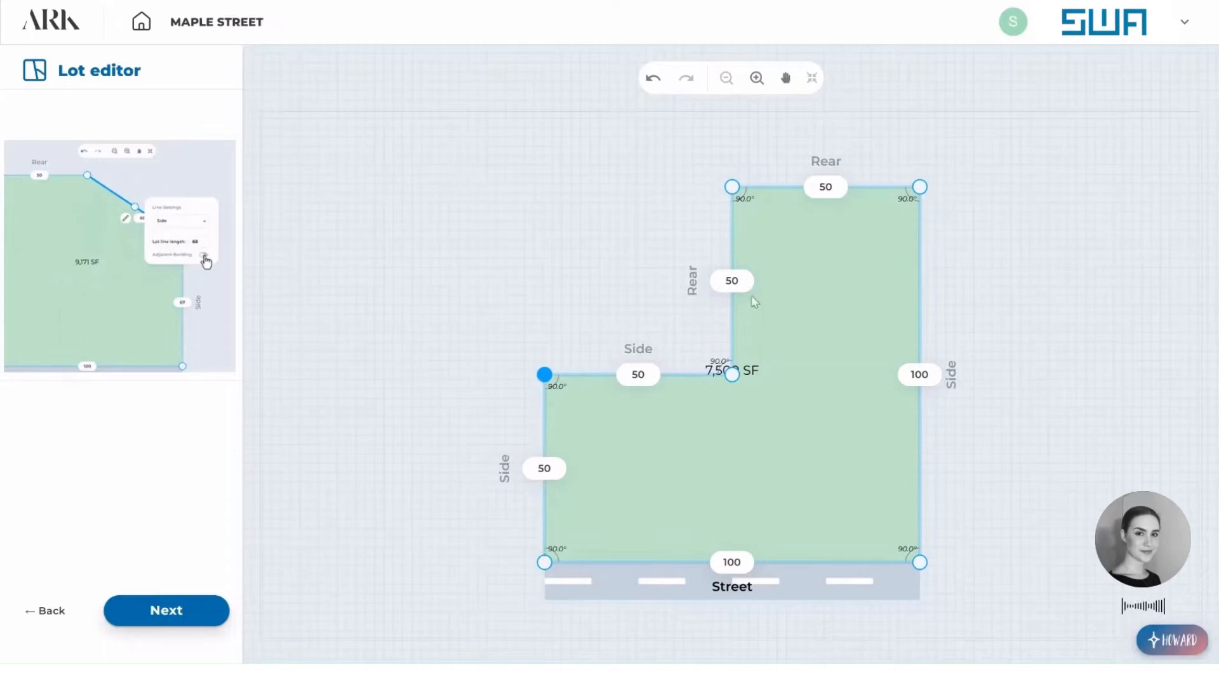
pyautogui.click(765, 417)
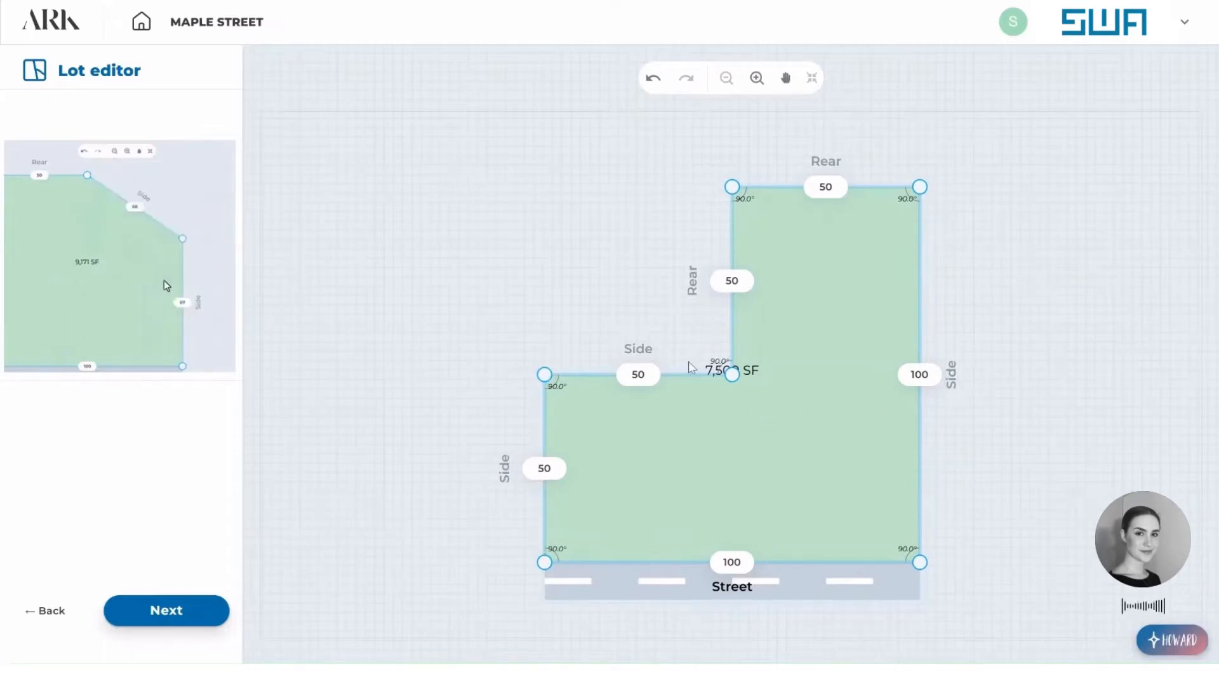
# Set the street lot line's length to 162 ft and the left side lot line's length to 70 ft.
pyautogui.click(732, 562)
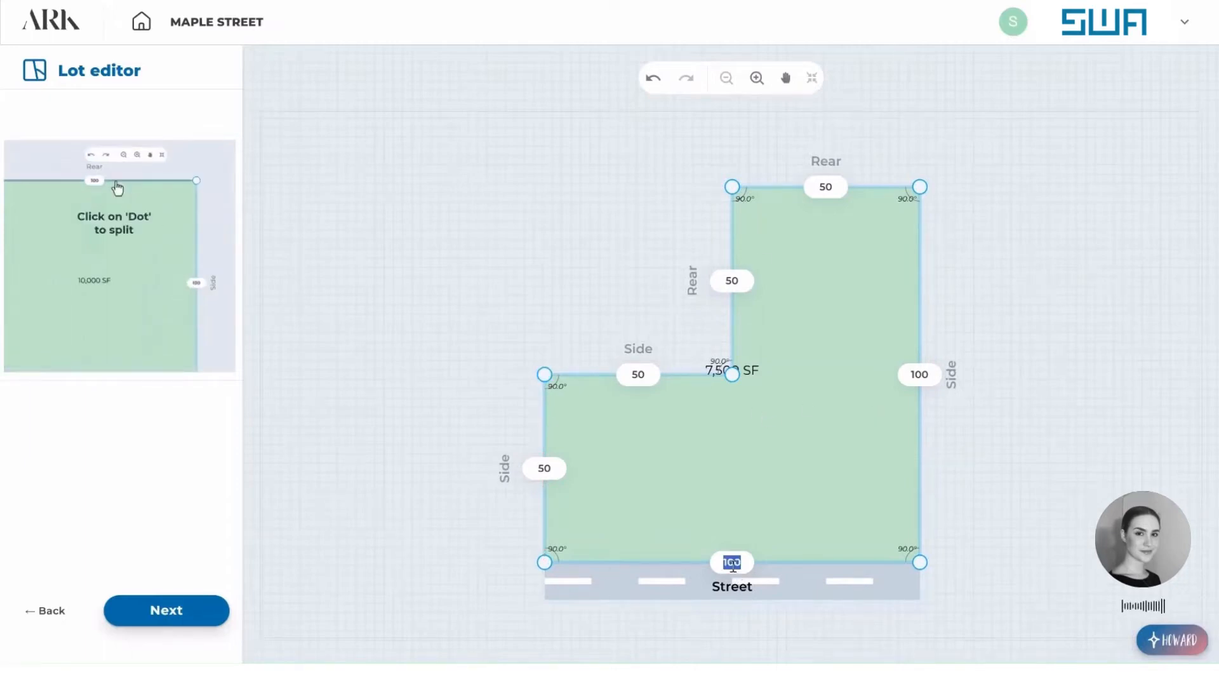
pyautogui.write('162')
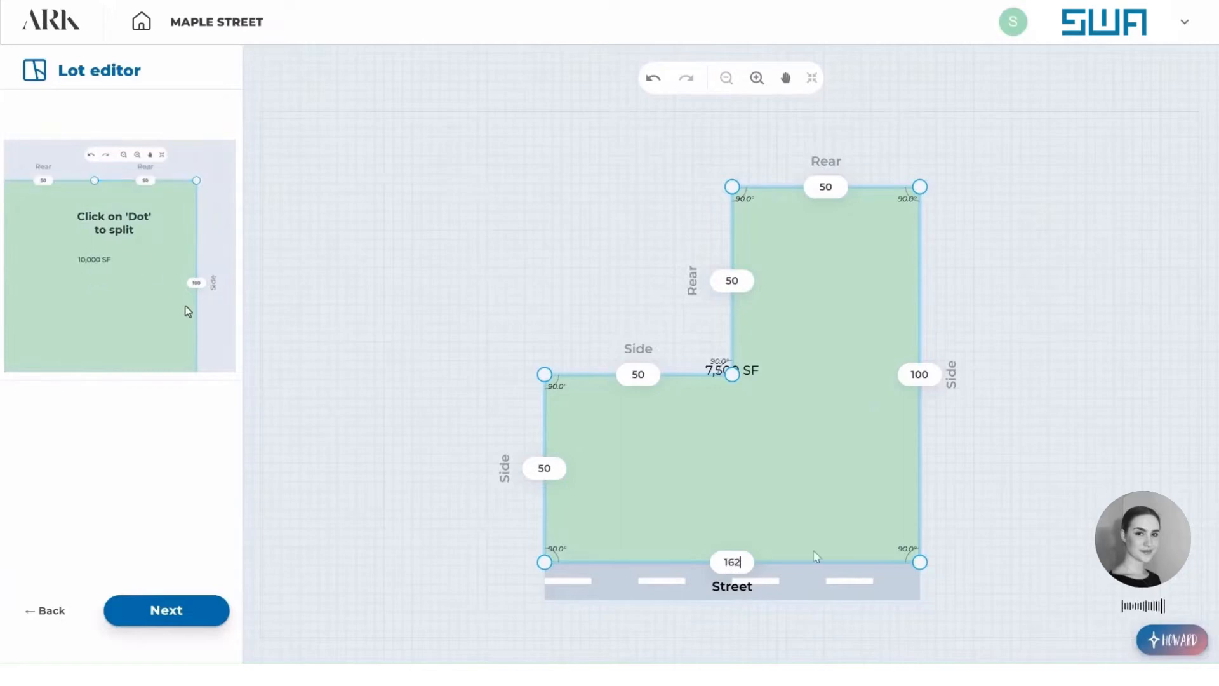
pyautogui.click(1018, 531)
pyautogui.click(432, 468)
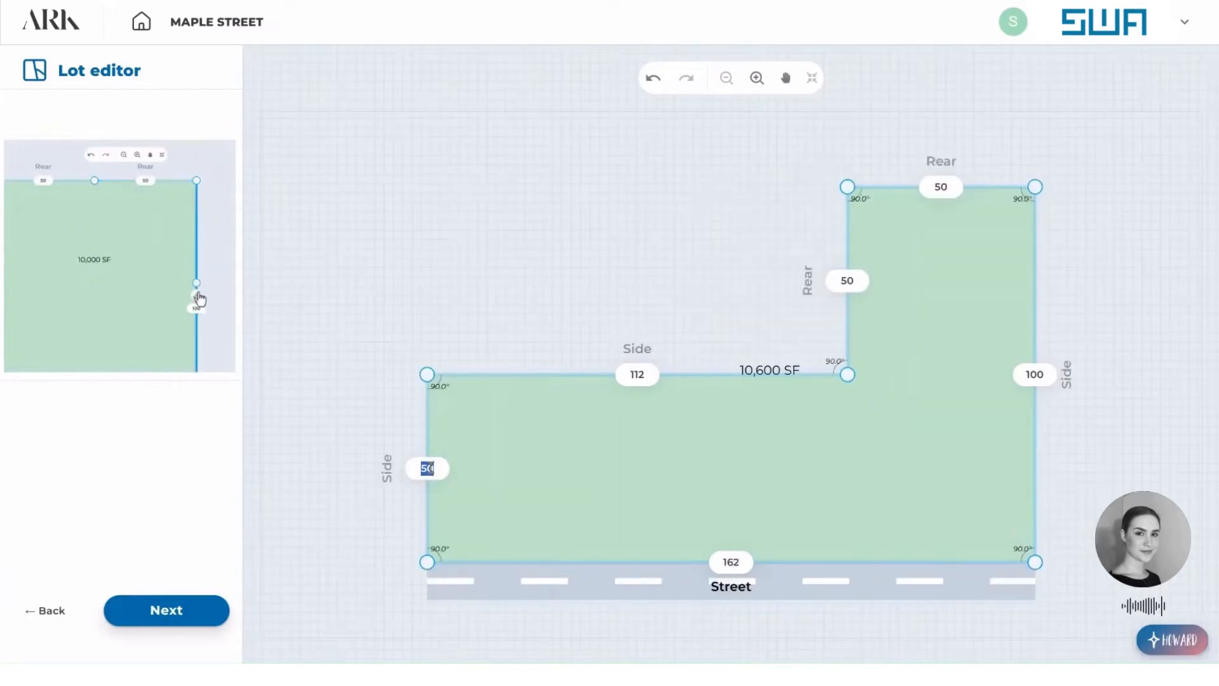
pyautogui.write('70')
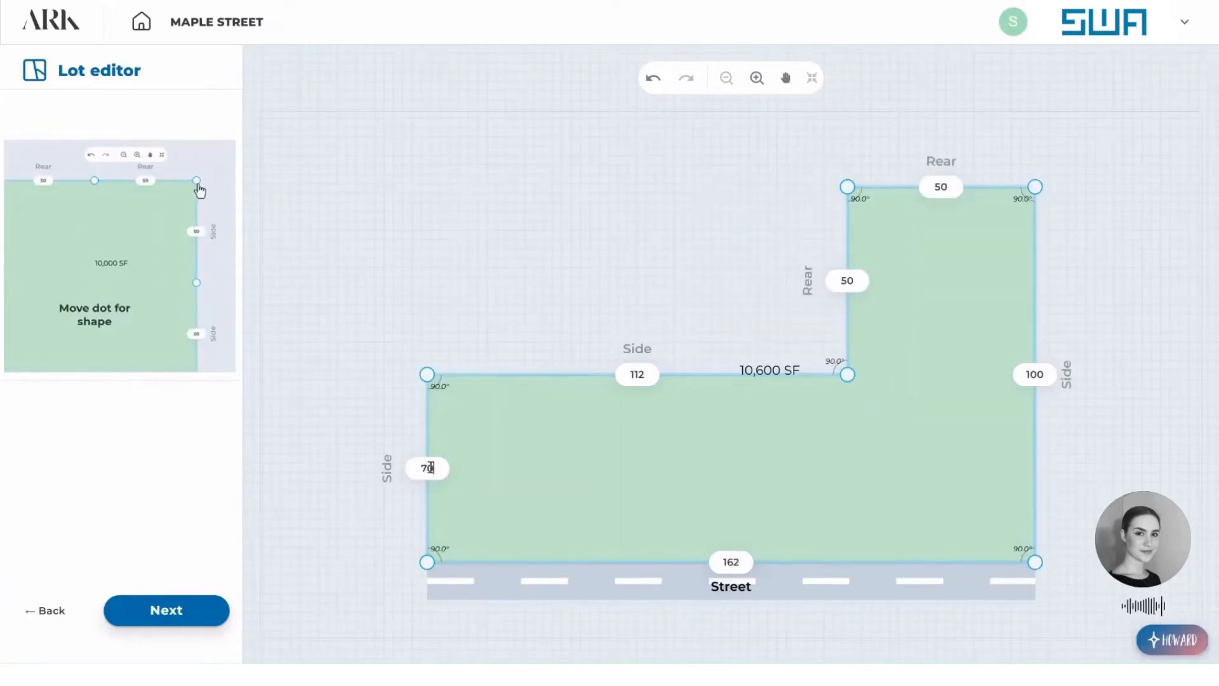
pyautogui.click(921, 319)
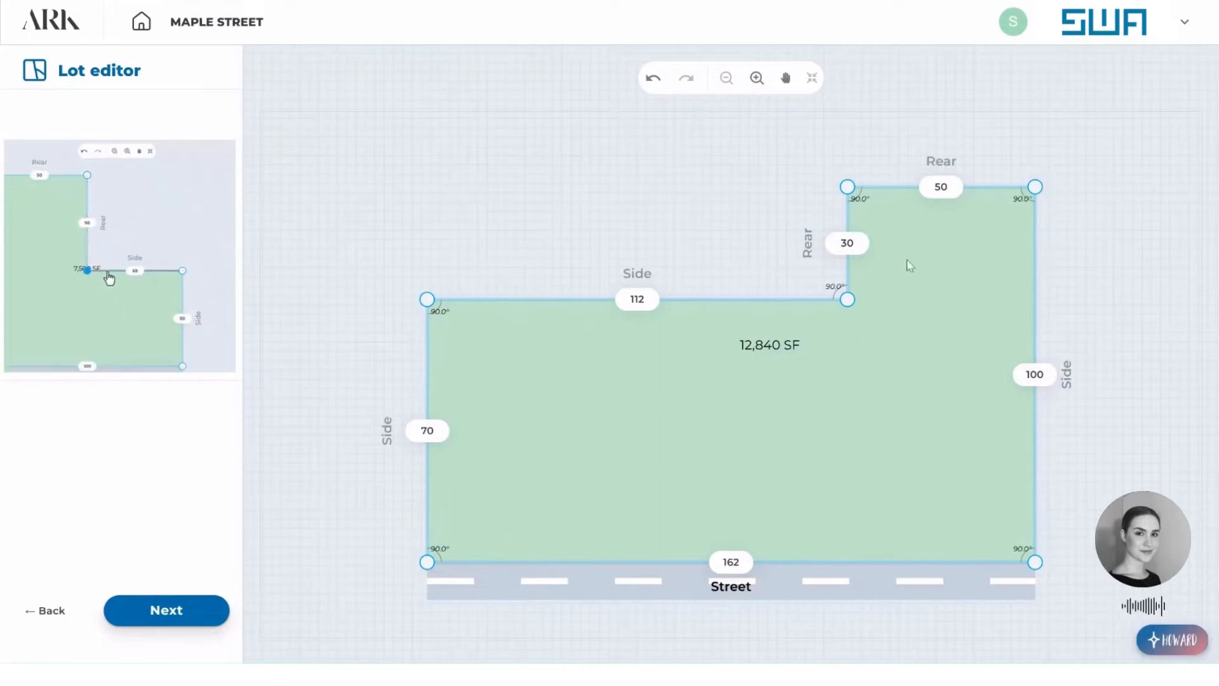
# Set the right side lot line's length to 105 ft.
pyautogui.click(1036, 370)
pyautogui.write('10')
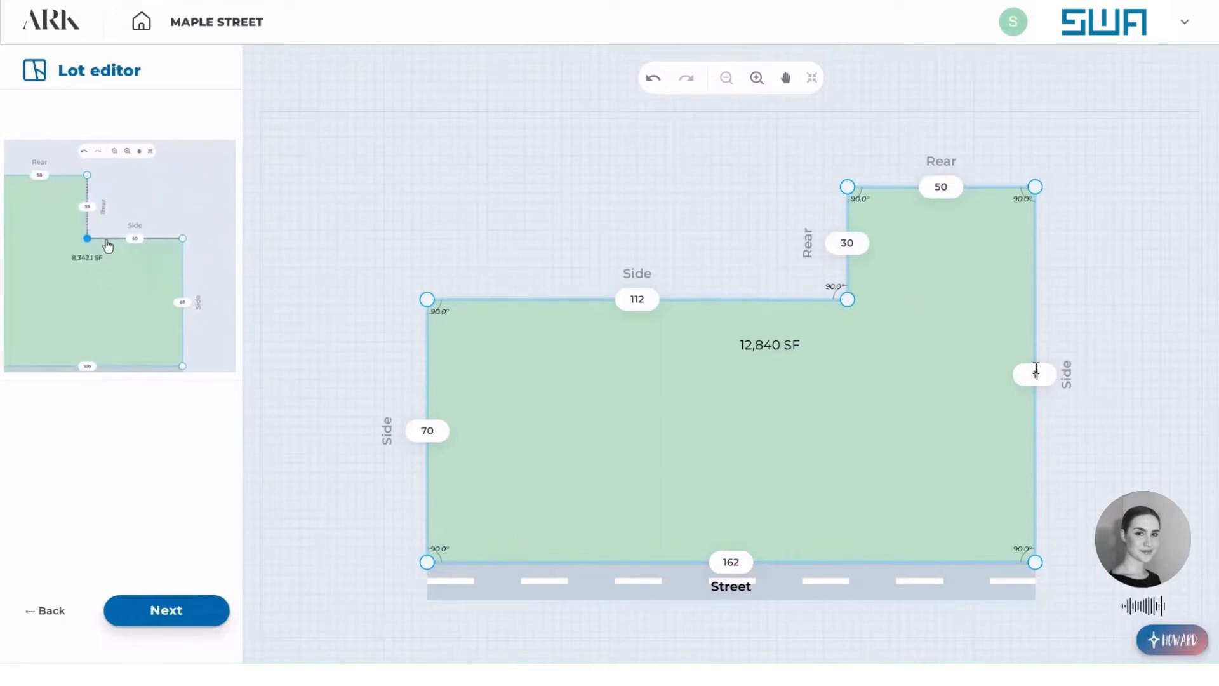
pyautogui.write('5')
pyautogui.click(1128, 262)
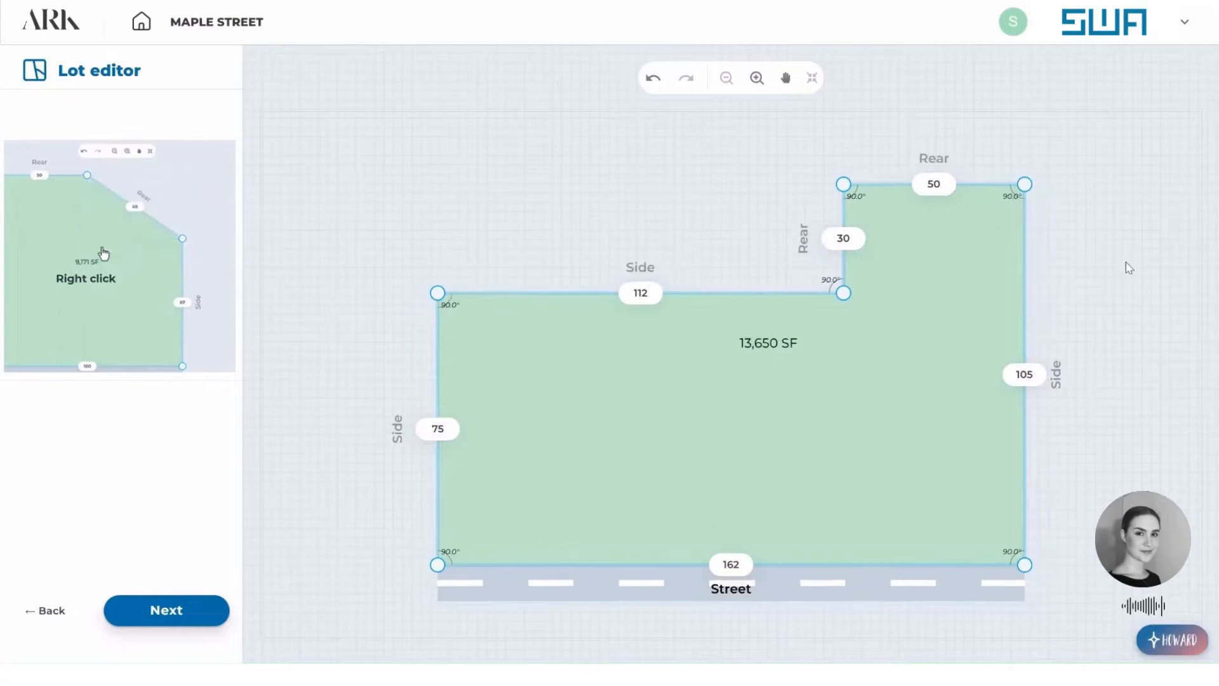
# Set the length of the rear lot line along the lot's back edge to 44 ft.
pyautogui.click(950, 191)
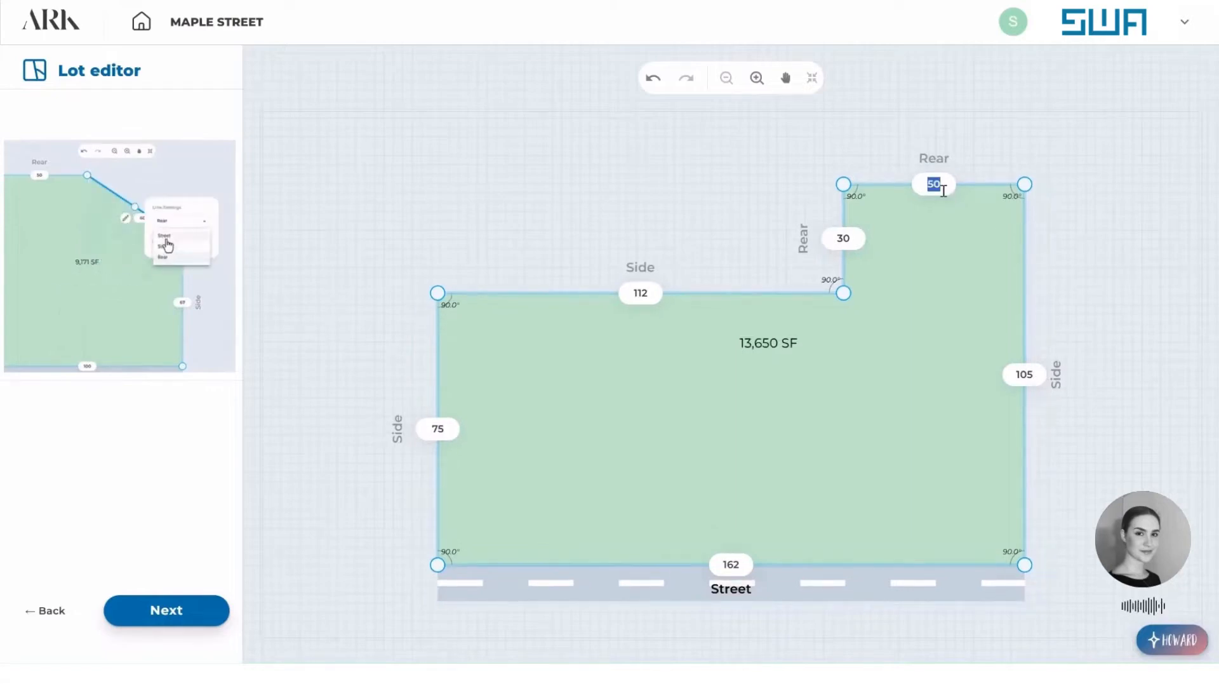
pyautogui.click(937, 185)
pyautogui.doubleClick(934, 186)
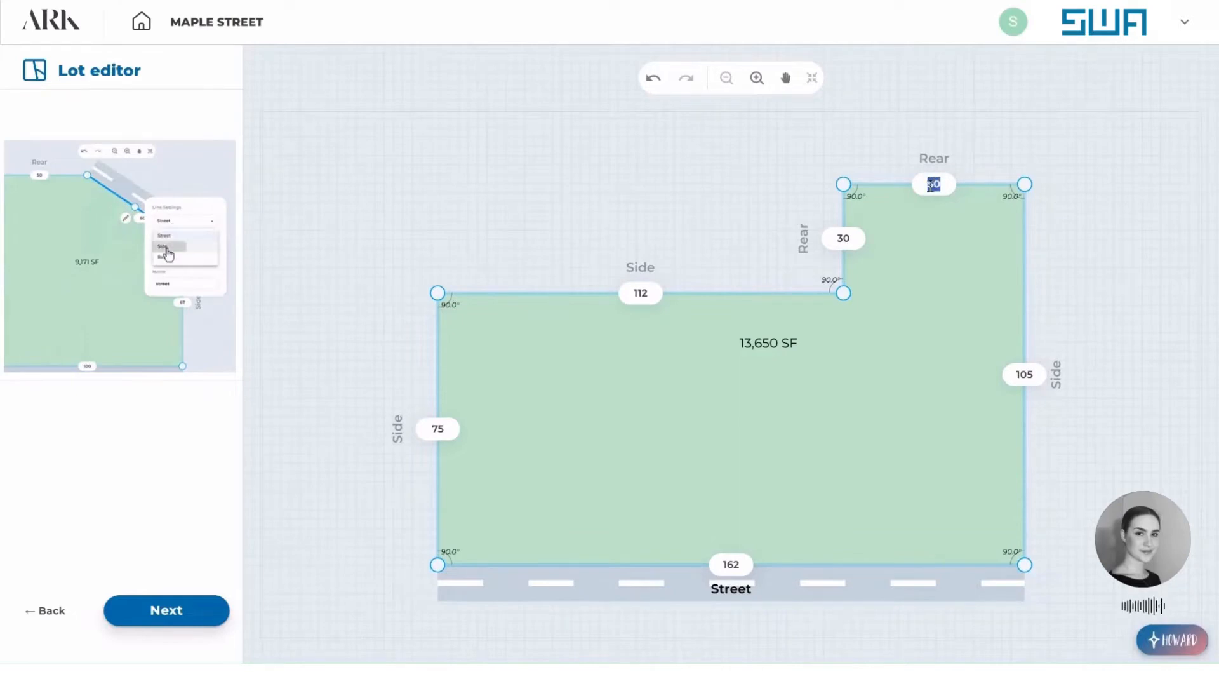
pyautogui.write('44')
pyautogui.click(1112, 273)
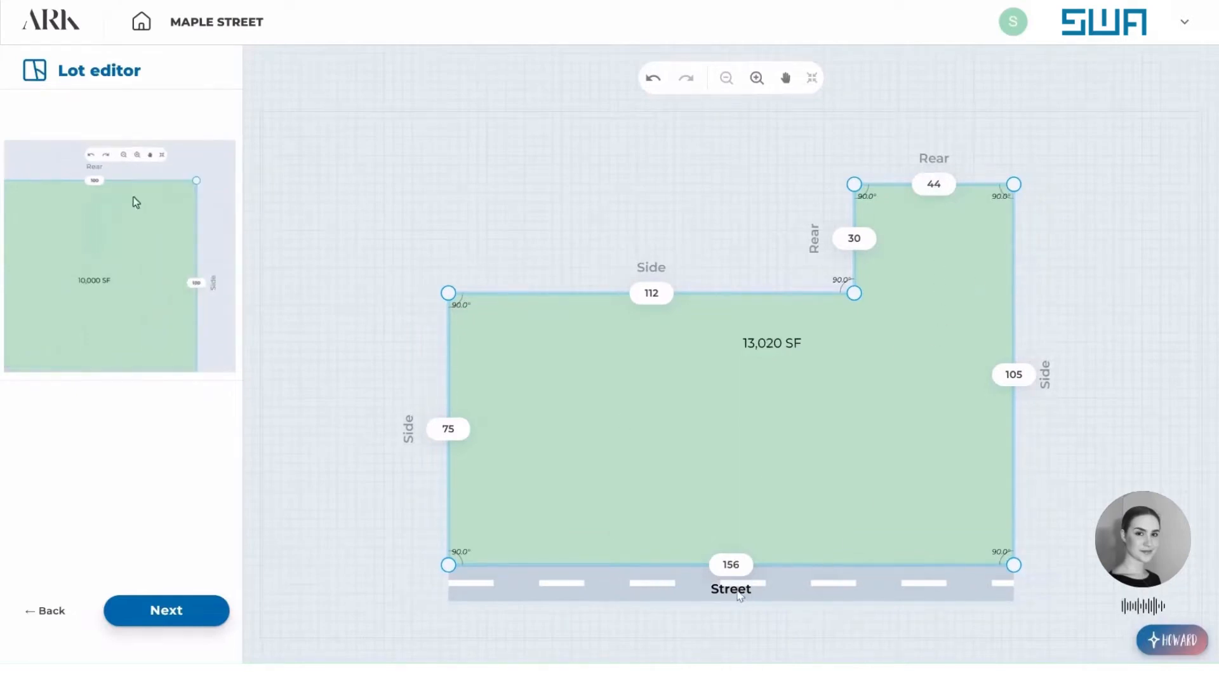
# Restore the street lot line's length to 162 ft.
pyautogui.doubleClick(731, 564)
pyautogui.press('BackSpace')
pyautogui.write('162')
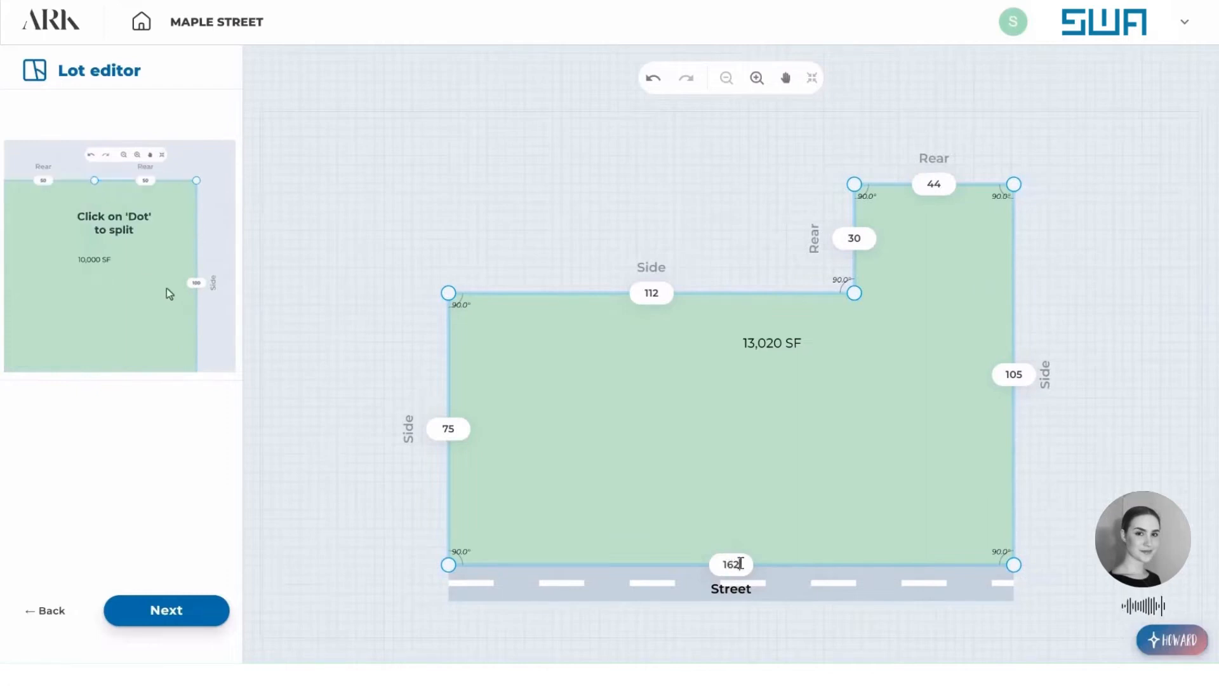
pyautogui.press('Return')
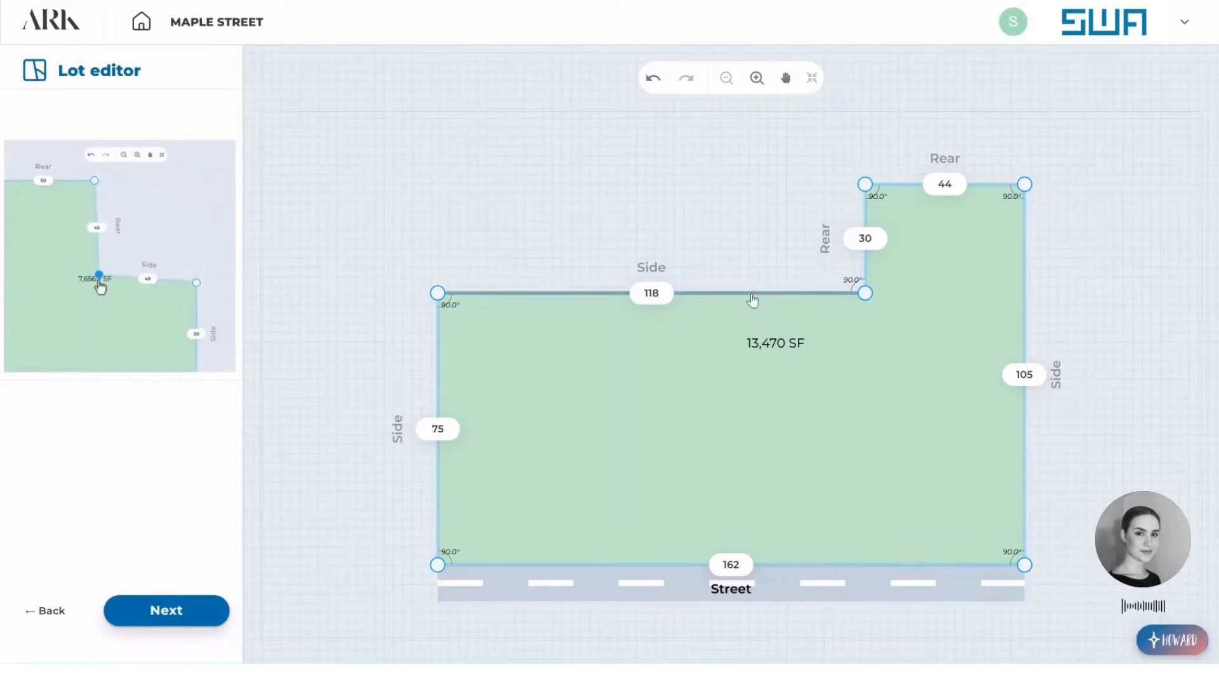
# Move the side lot line beside the notch toward the street so the left side is 70 ft, and continue to the typical floor.
pyautogui.moveTo(712, 299); pyautogui.dragTo(708, 316)
pyautogui.click(761, 218)
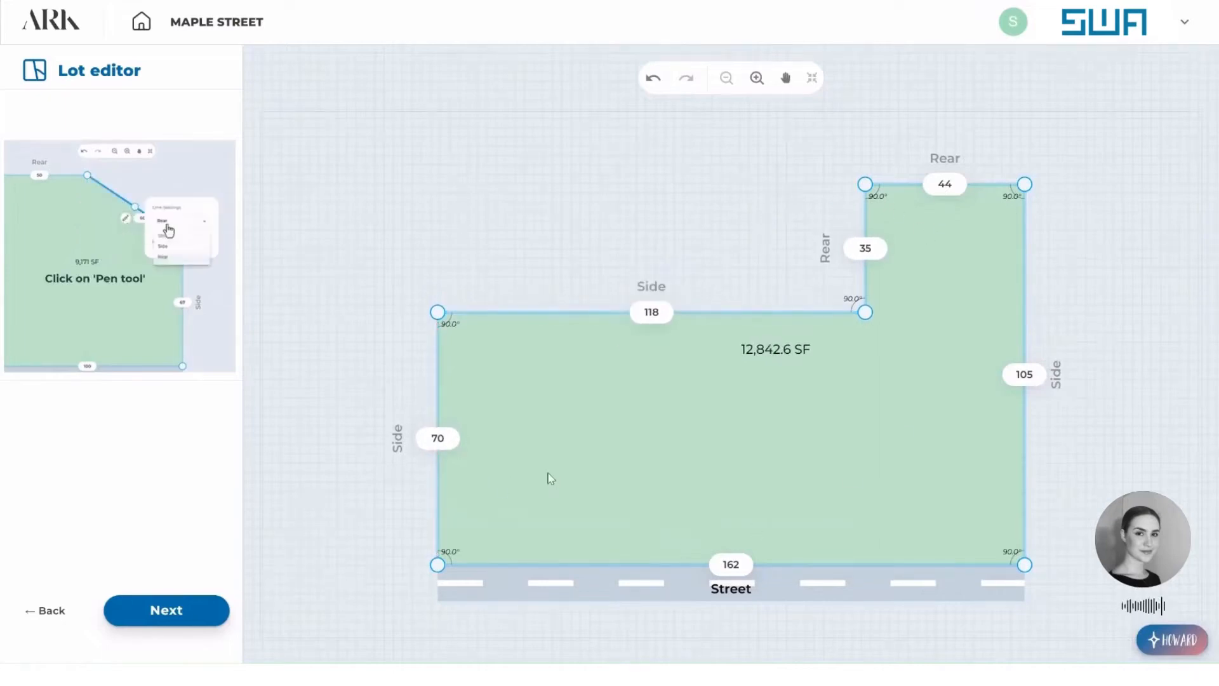
pyautogui.click(171, 619)
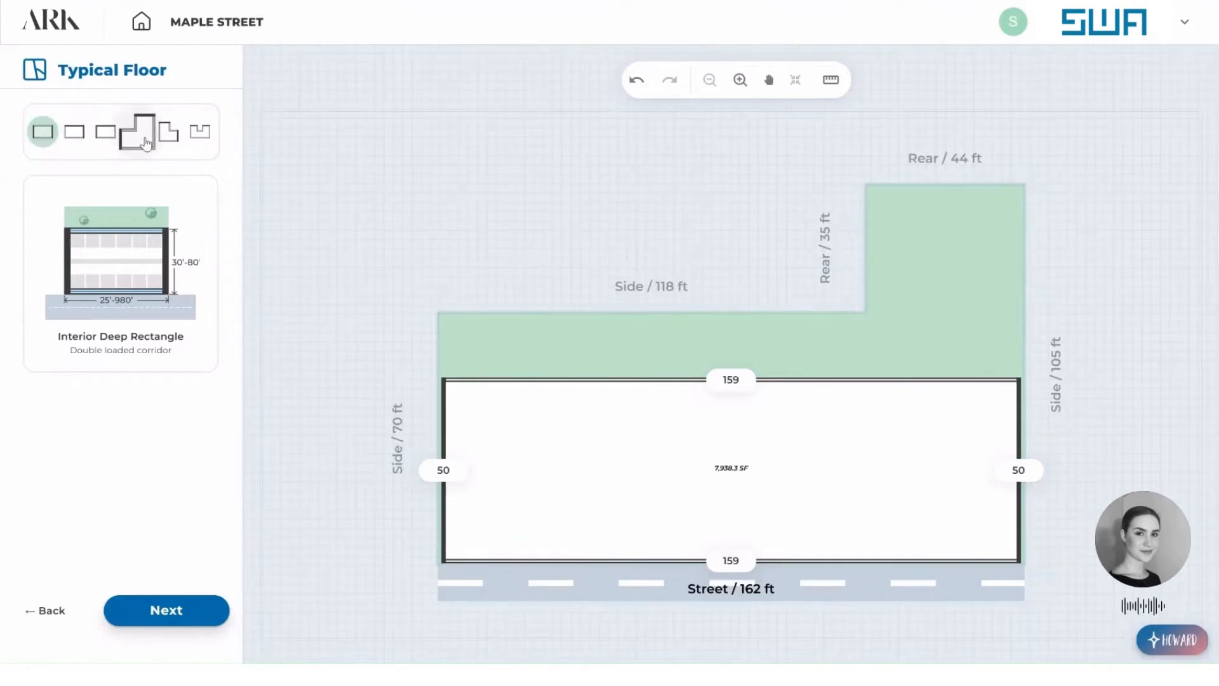
# Choose the Right Corner L-Shape layout with a double loaded corridor for the typical floor.
pyautogui.click(145, 140)
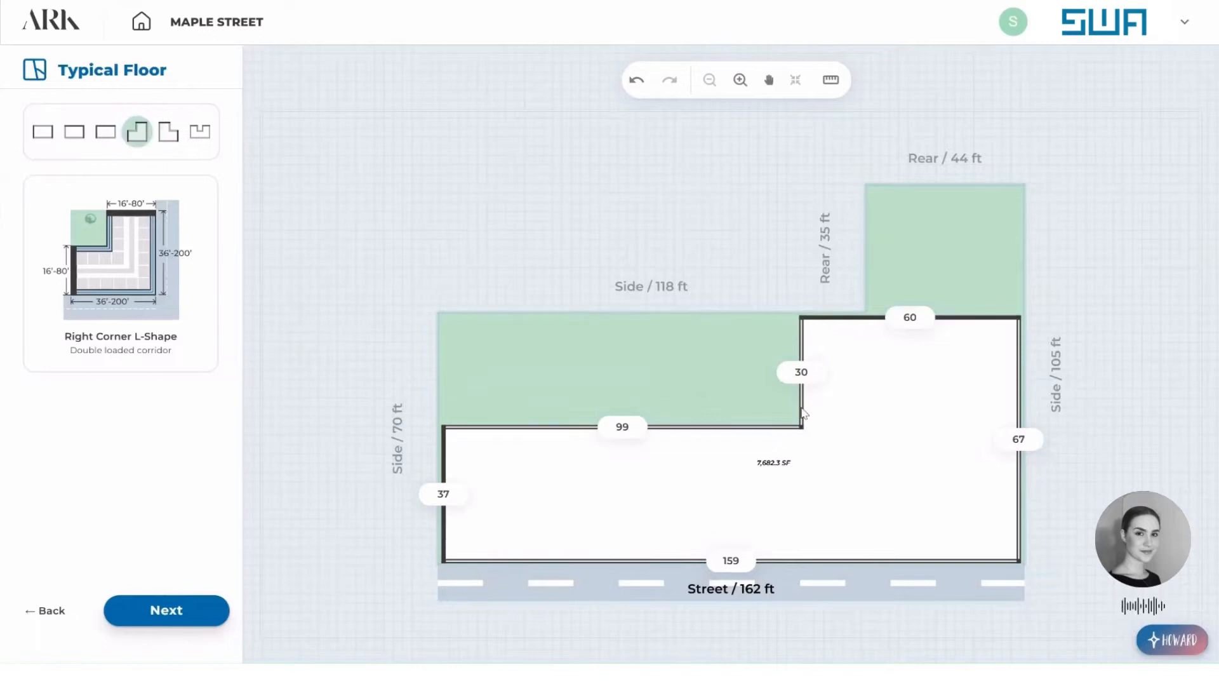
pyautogui.click(800, 345)
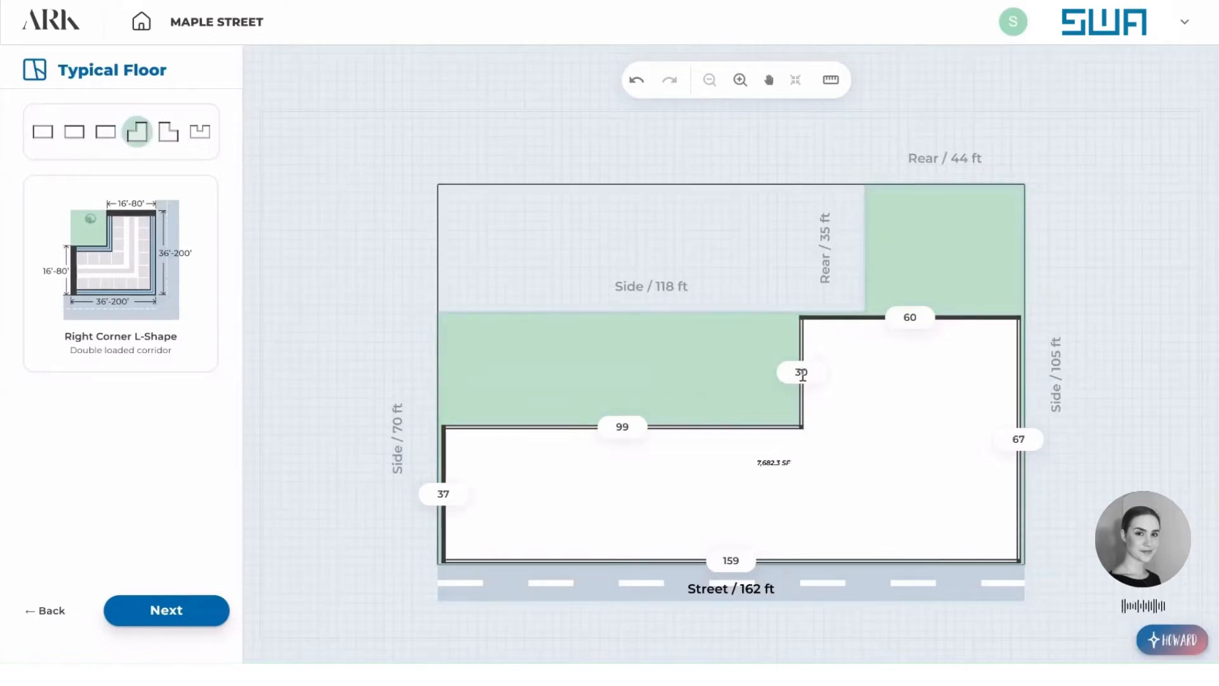
pyautogui.click(803, 375)
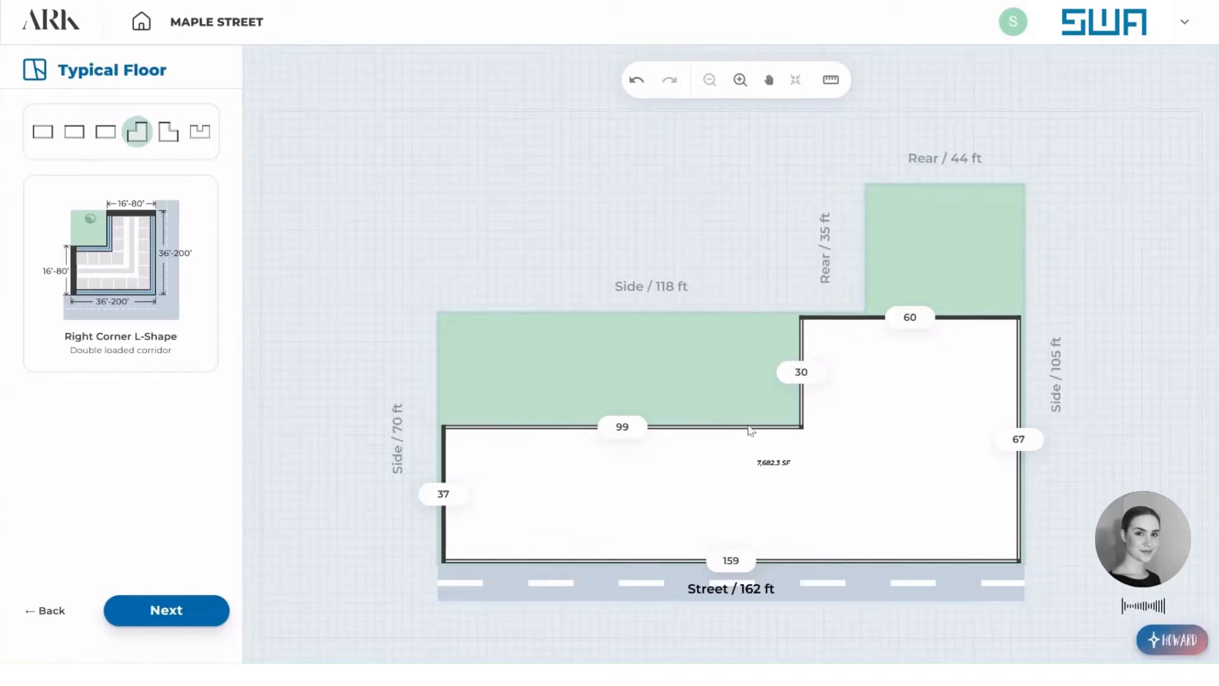
# Set the floor plate's street-side length to 152 ft and its left side to 40 ft.
pyautogui.doubleClick(727, 561)
pyautogui.press('BackSpace')
pyautogui.click(435, 493)
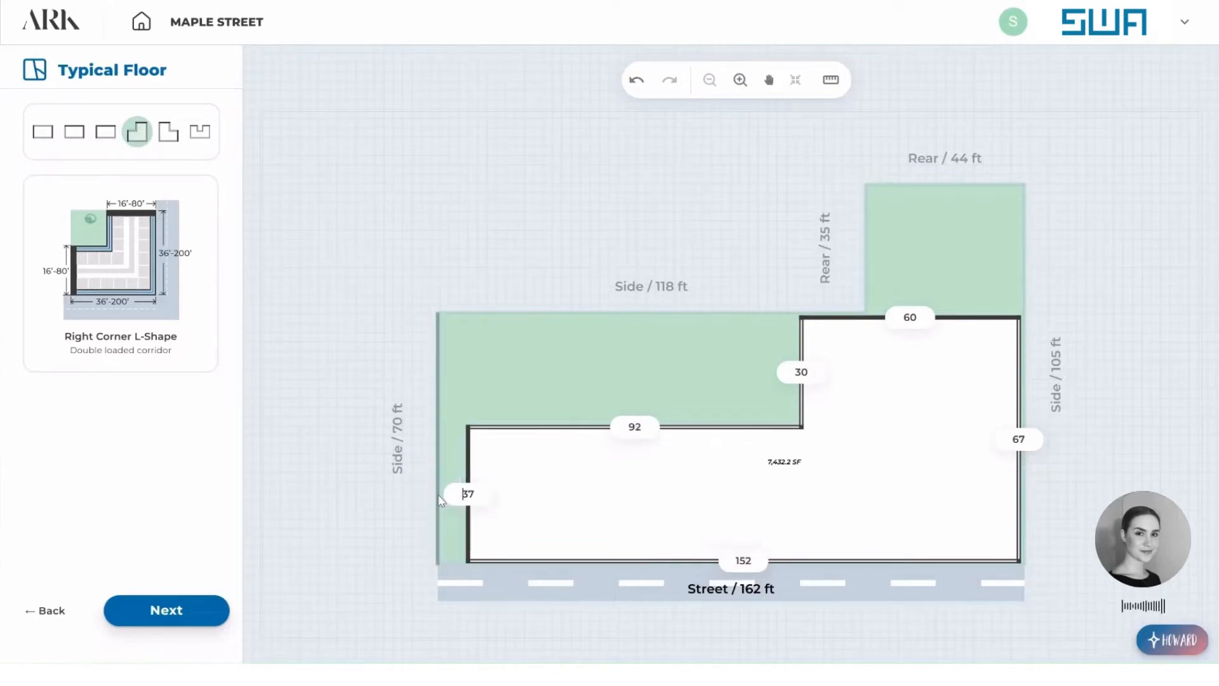
pyautogui.hotkey('ctrl', 'a')
pyautogui.write('40')
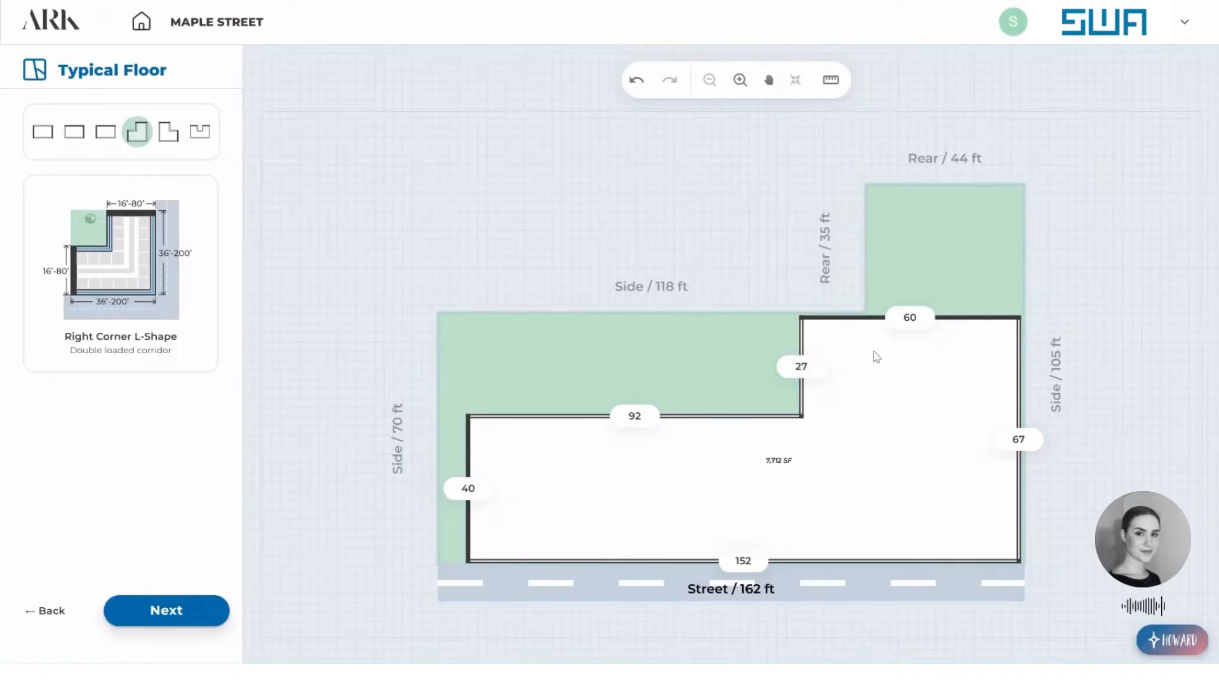
# Set the floor plate's rear wing width to 40 ft and its right side to 65 ft.
pyautogui.doubleClick(905, 319)
pyautogui.press('Return')
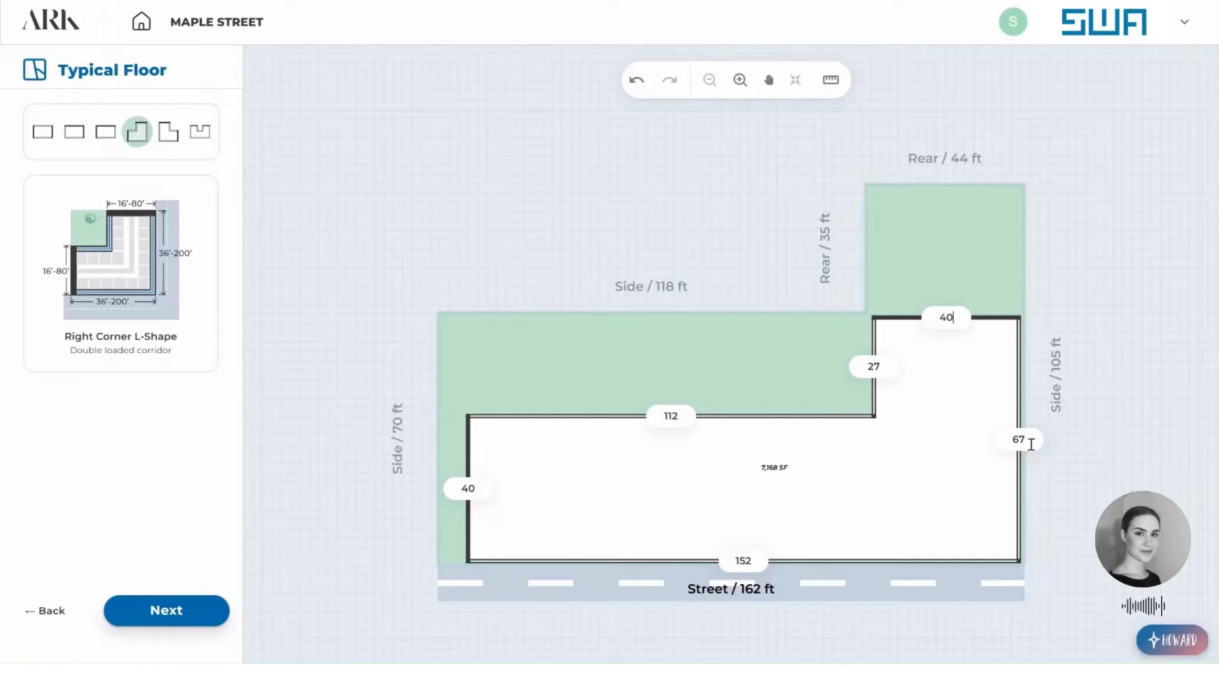
pyautogui.doubleClick(1031, 445)
pyautogui.write('6')
pyautogui.press('Return')
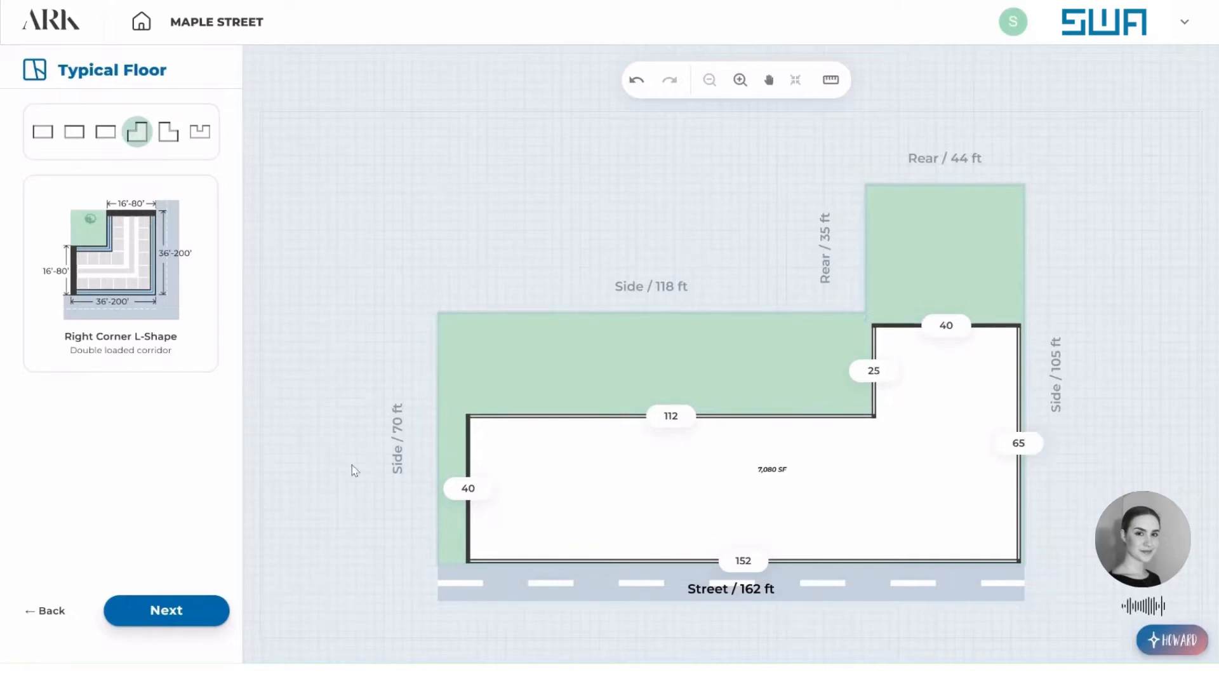
# Generate the building from typical floor option 1 and show it in 3D.
pyautogui.click(205, 606)
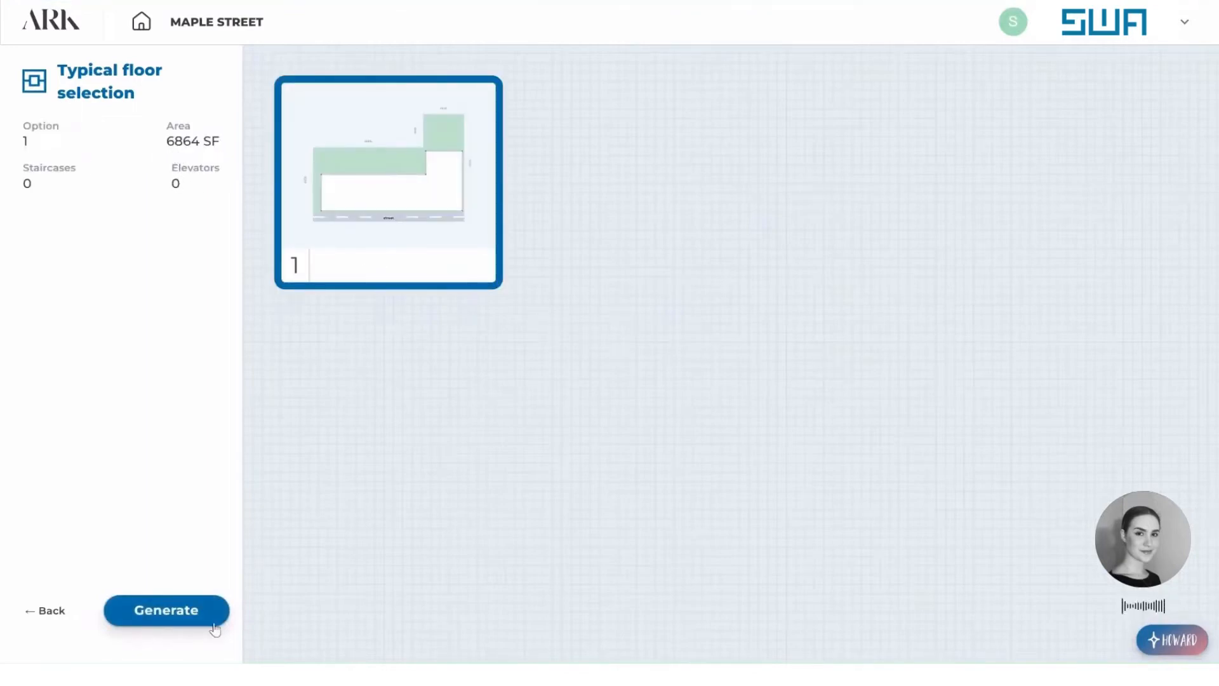
pyautogui.click(188, 621)
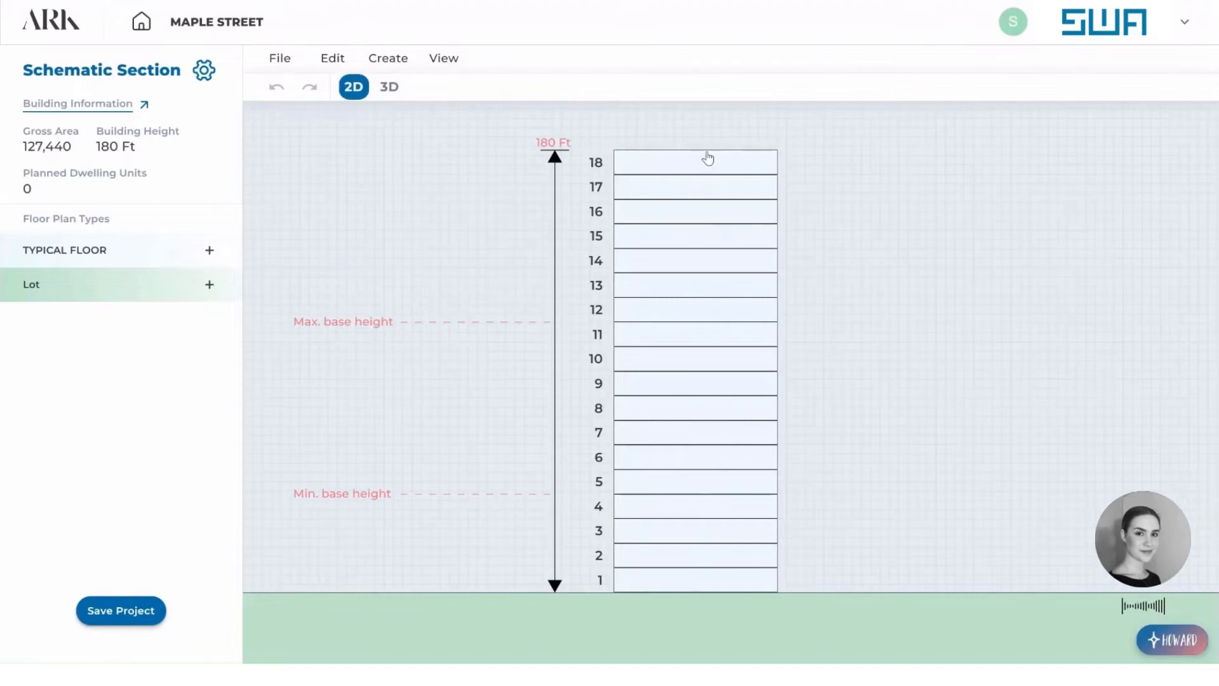
pyautogui.click(390, 88)
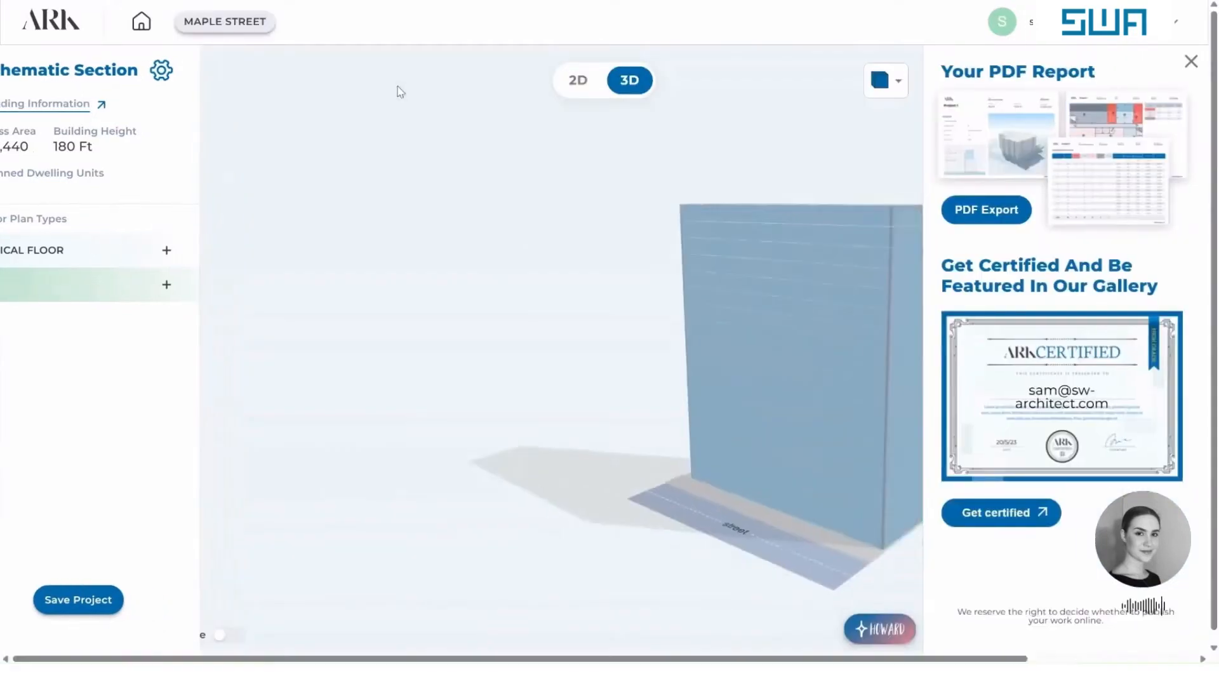
# Switch the building from 3D to its 2D section and select the typical floor stack.
pyautogui.moveTo(851, 286)
pyautogui.mouseDown()
pyautogui.moveTo(824, 307)
pyautogui.moveTo(762, 316)
pyautogui.moveTo(520, 270)
pyautogui.moveTo(539, 291)
pyautogui.moveTo(539, 321)
pyautogui.moveTo(557, 275)
pyautogui.moveTo(852, 285)
pyautogui.moveTo(855, 273)
pyautogui.mouseUp()
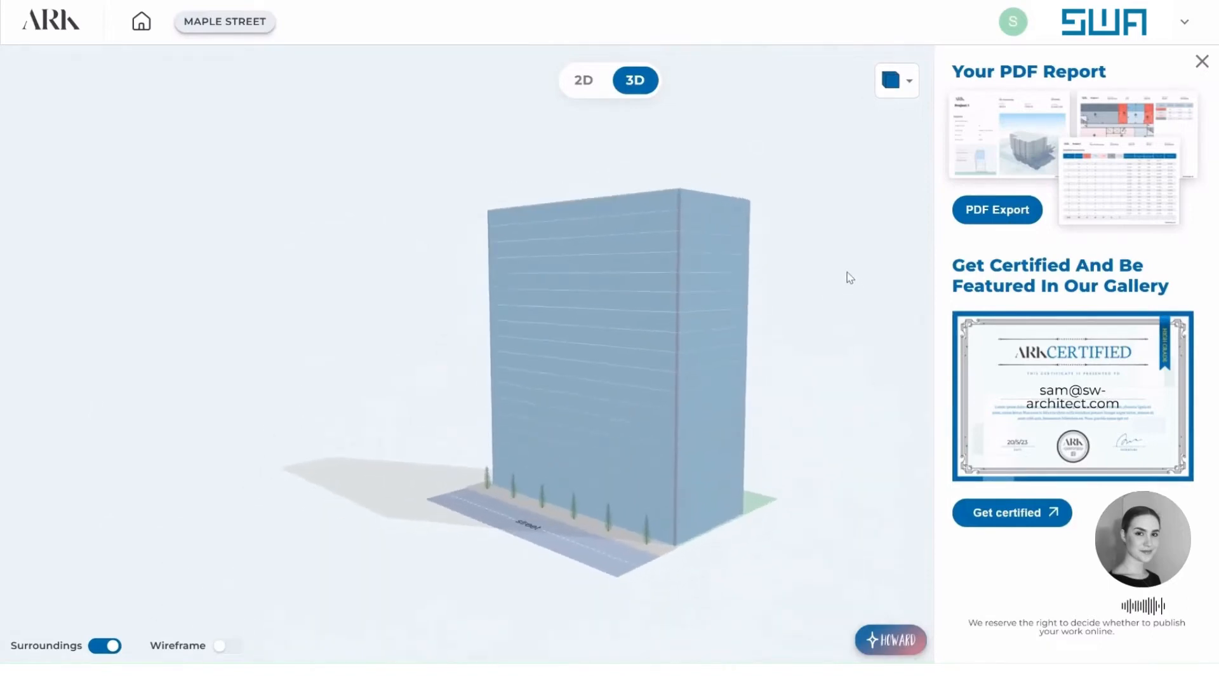
pyautogui.click(584, 81)
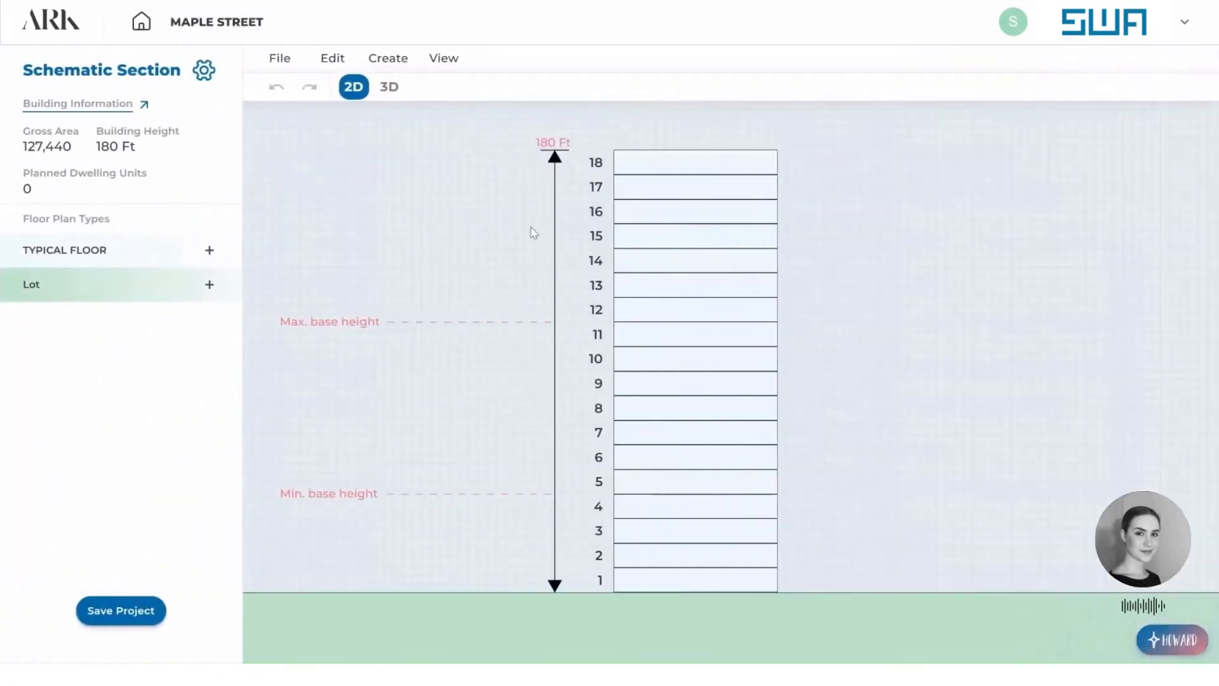
pyautogui.click(686, 252)
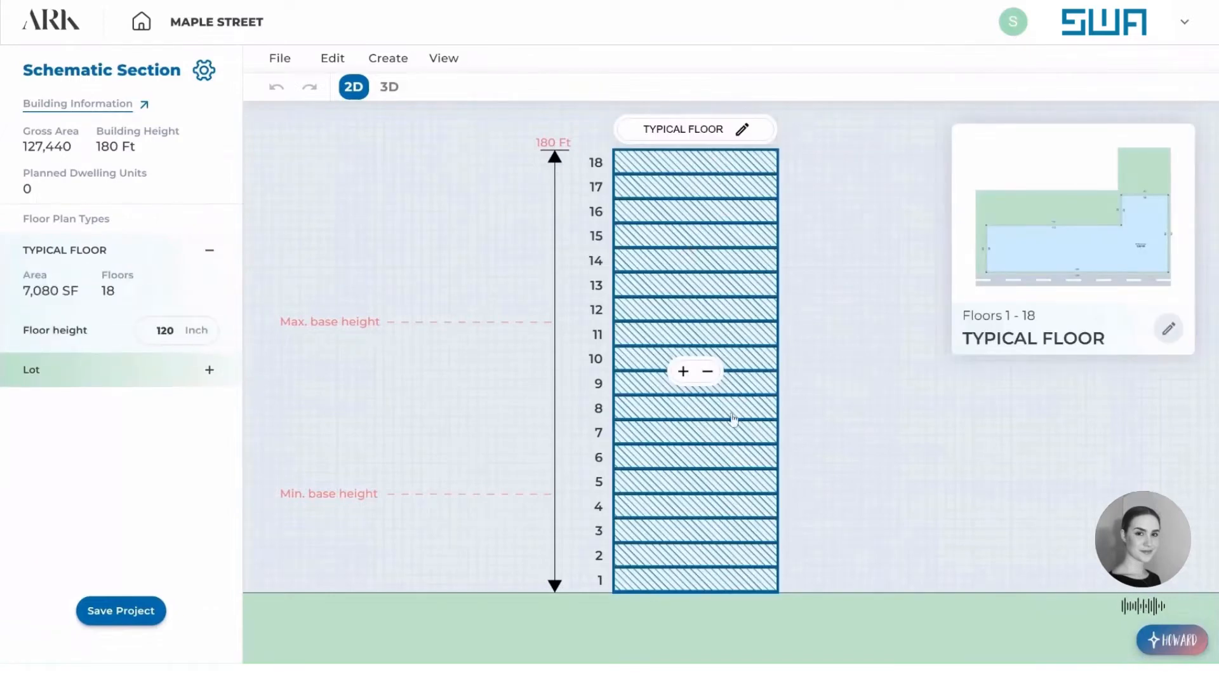
# Try adding one floor to the typical floor stack and remove it again.
pyautogui.click(683, 372)
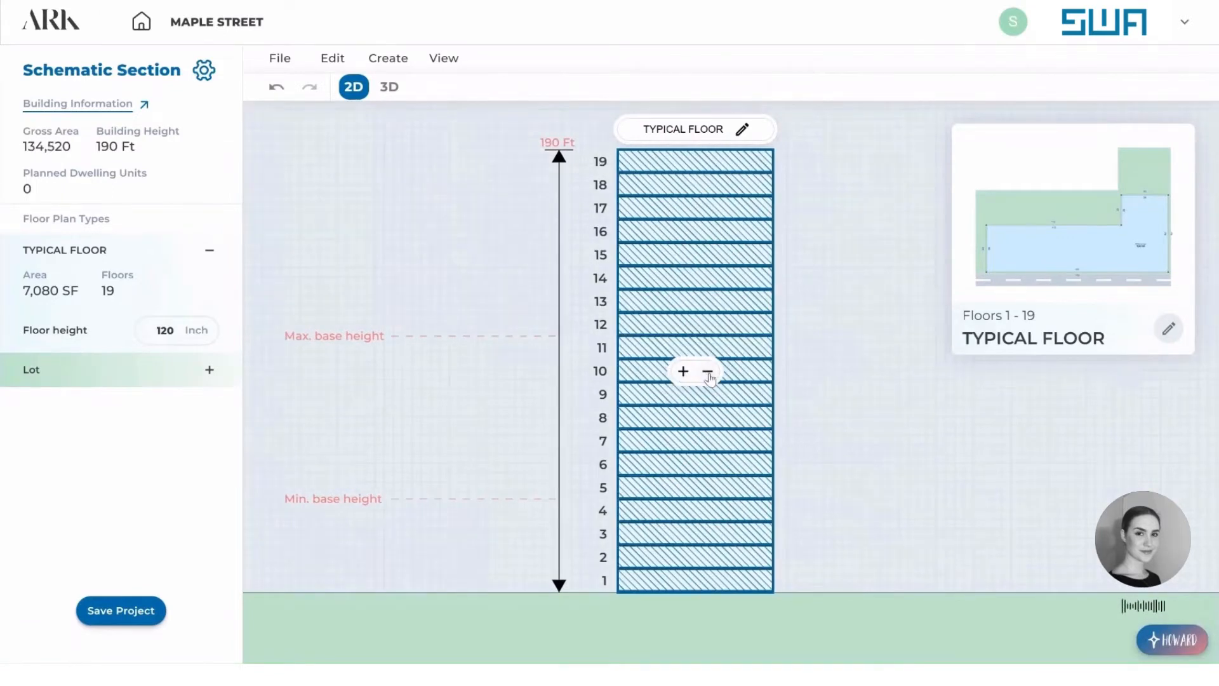
pyautogui.click(708, 372)
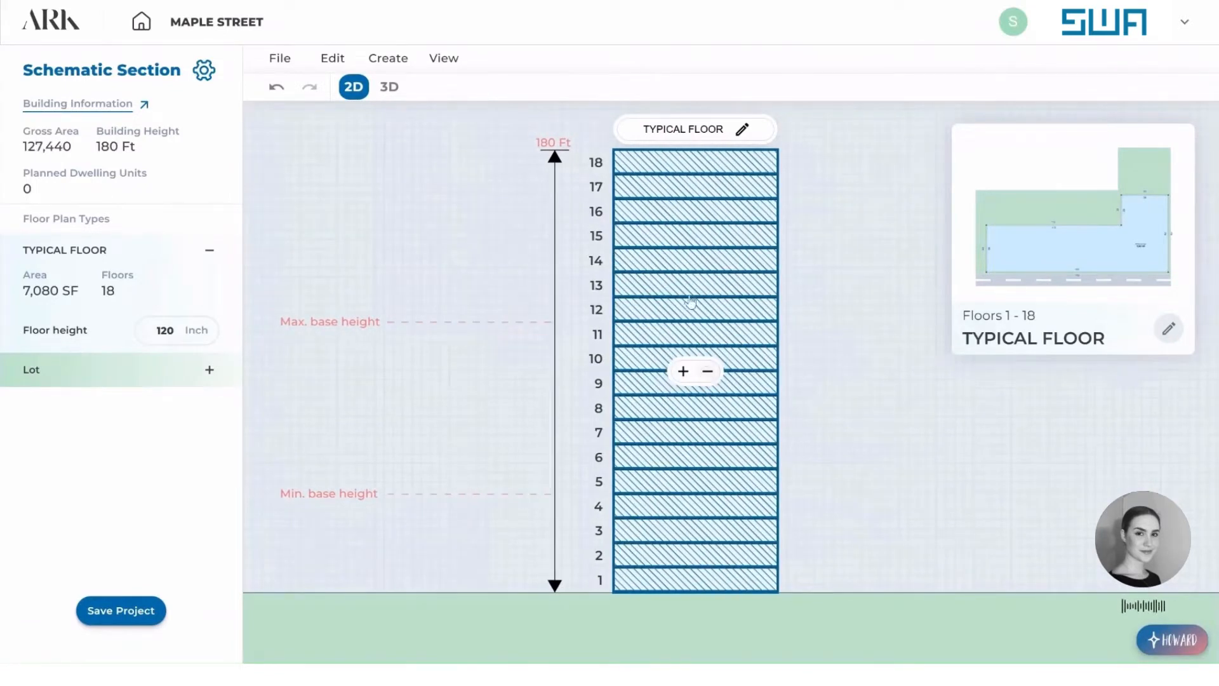
# Open the typical floor plan in the floor editor and check the options of its side walls.
pyautogui.click(741, 131)
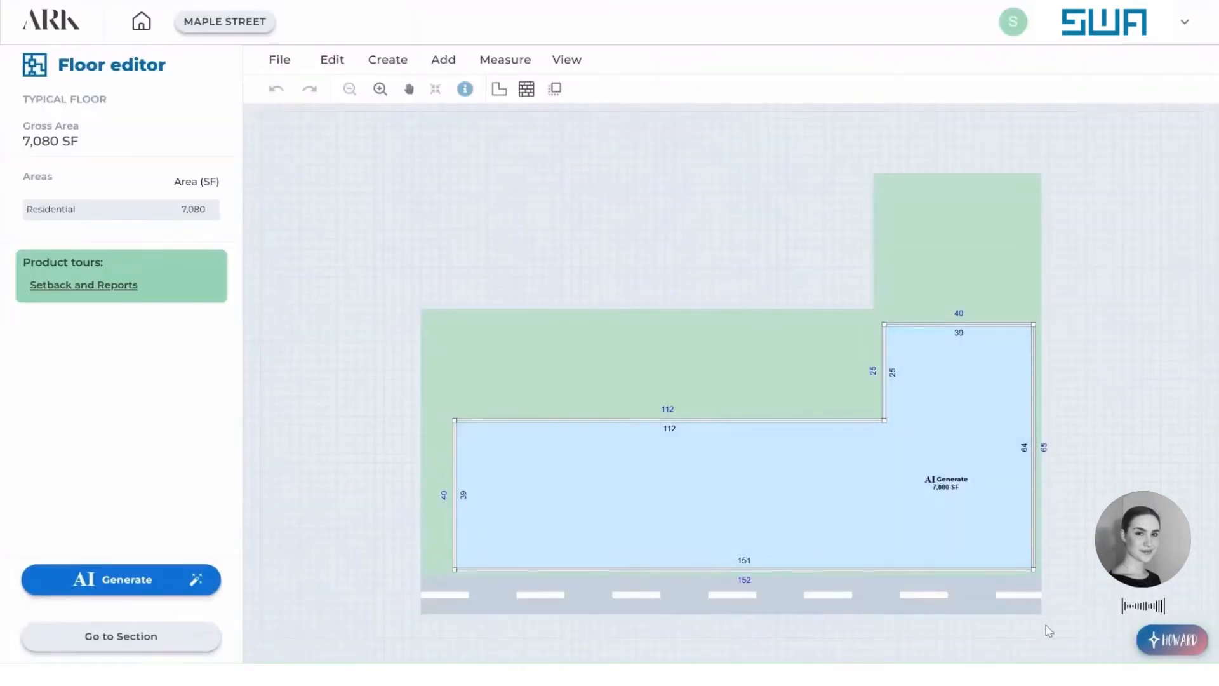
pyautogui.scroll(1, 1009, 608)
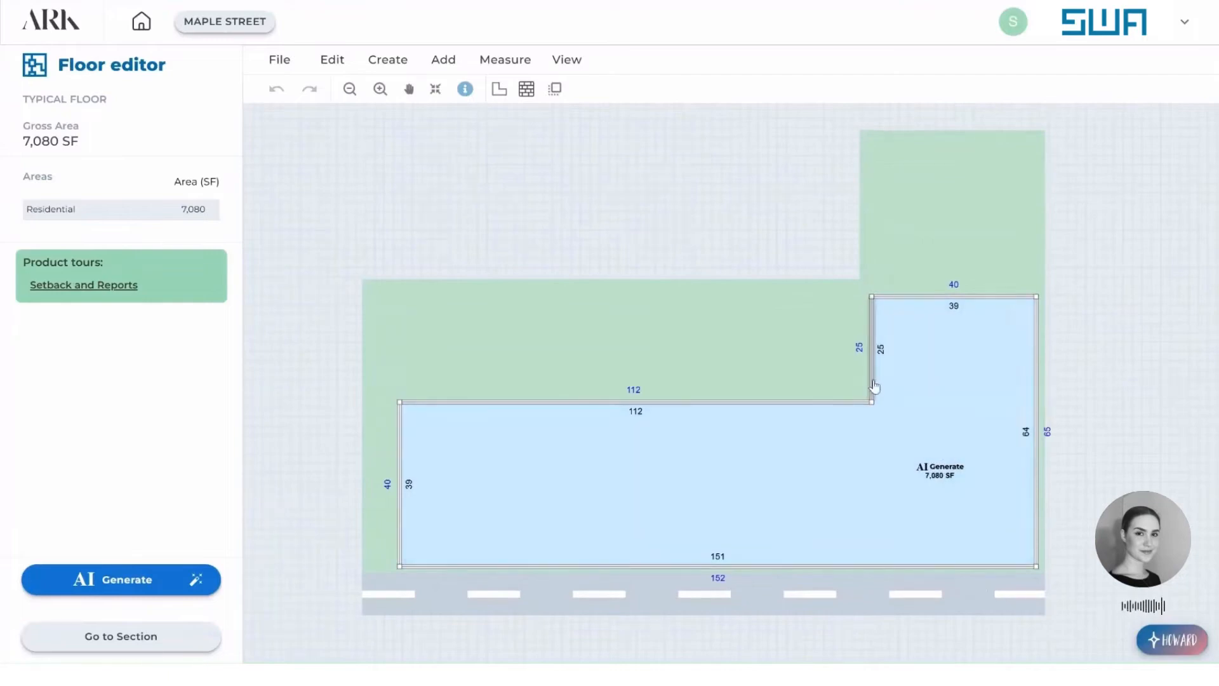
pyautogui.click(873, 383)
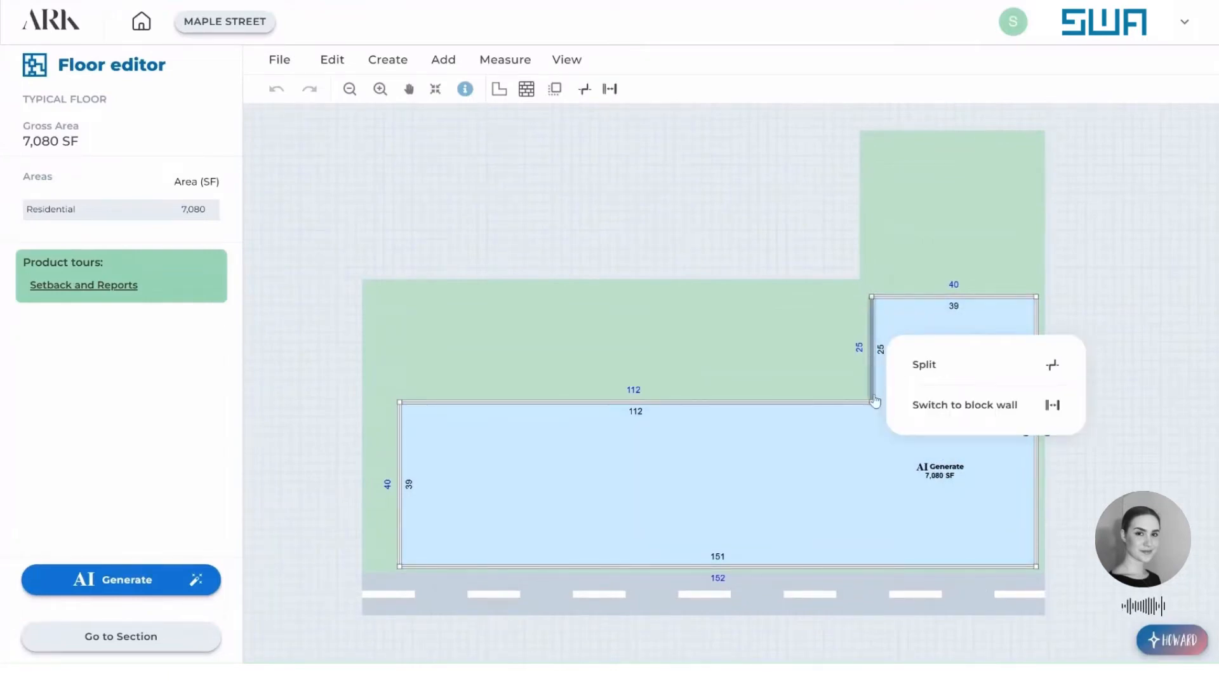
pyautogui.click(401, 474)
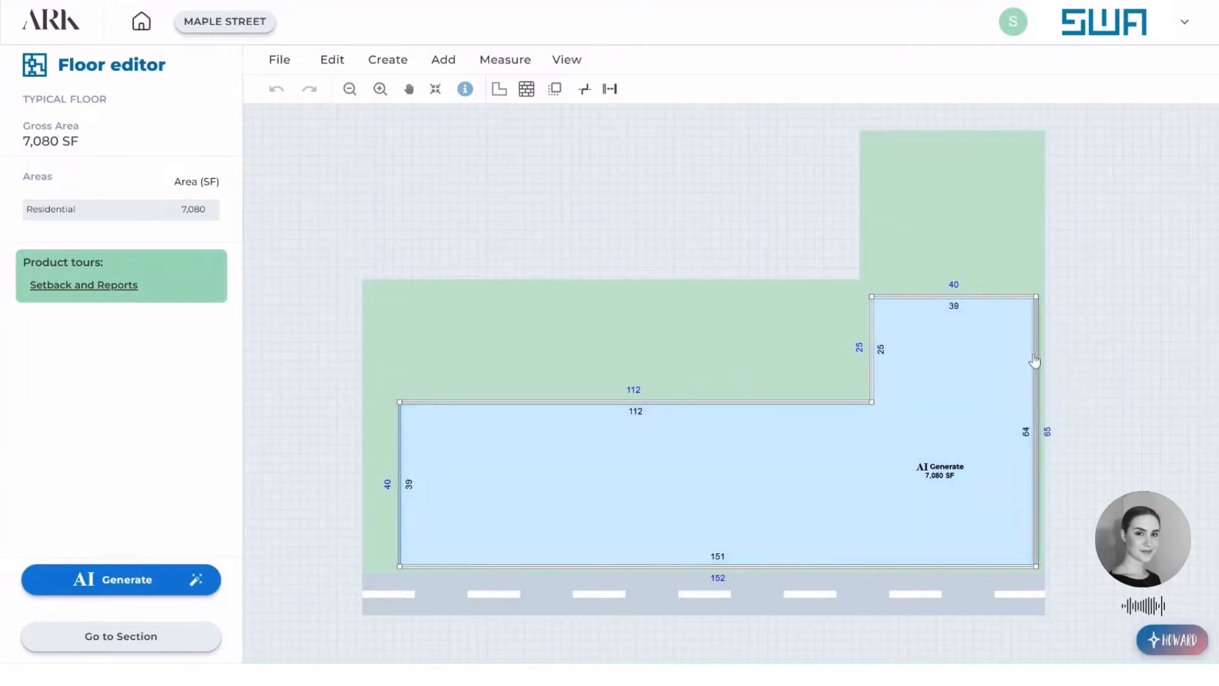
pyautogui.click(1035, 357)
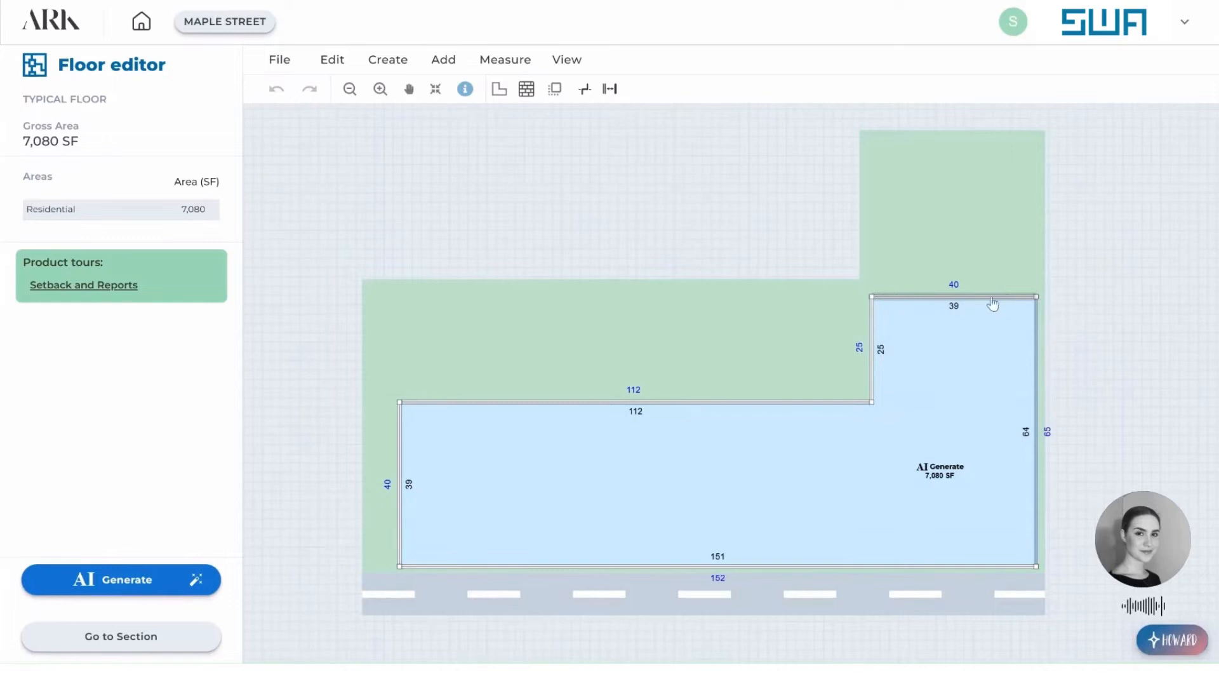
# Switch the inner wing wall and both outer side walls of the typical floor to block walls.
pyautogui.rightClick(872, 347)
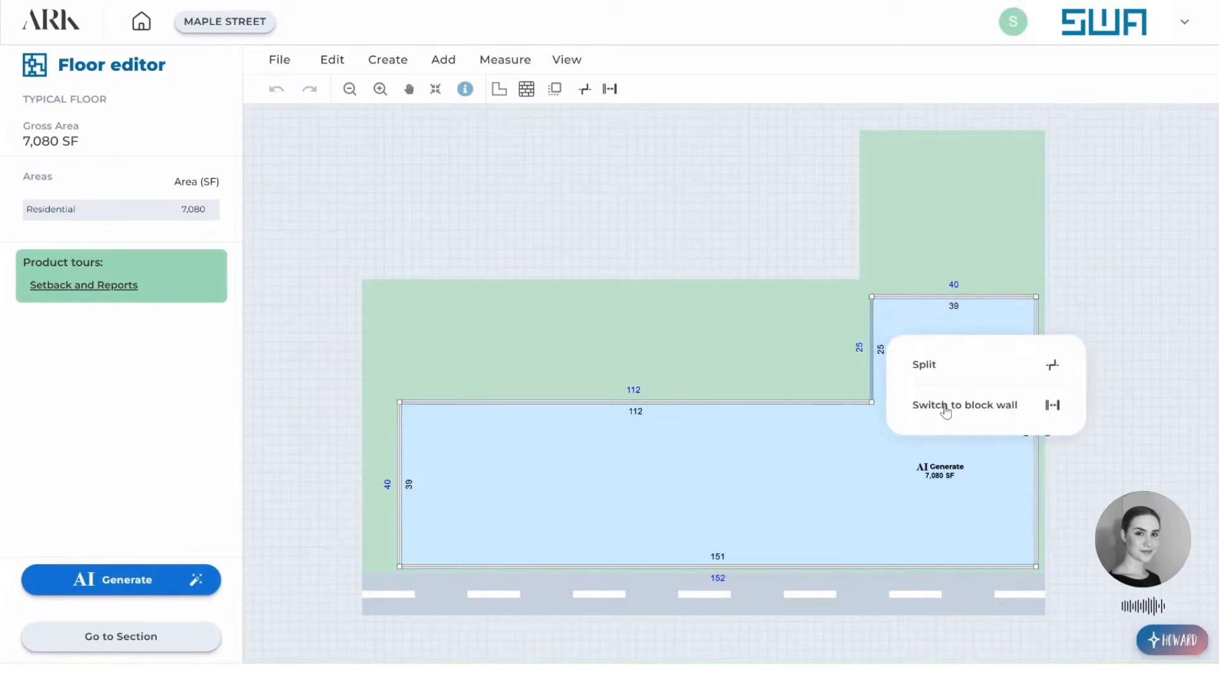
pyautogui.click(944, 411)
pyautogui.rightClick(1038, 341)
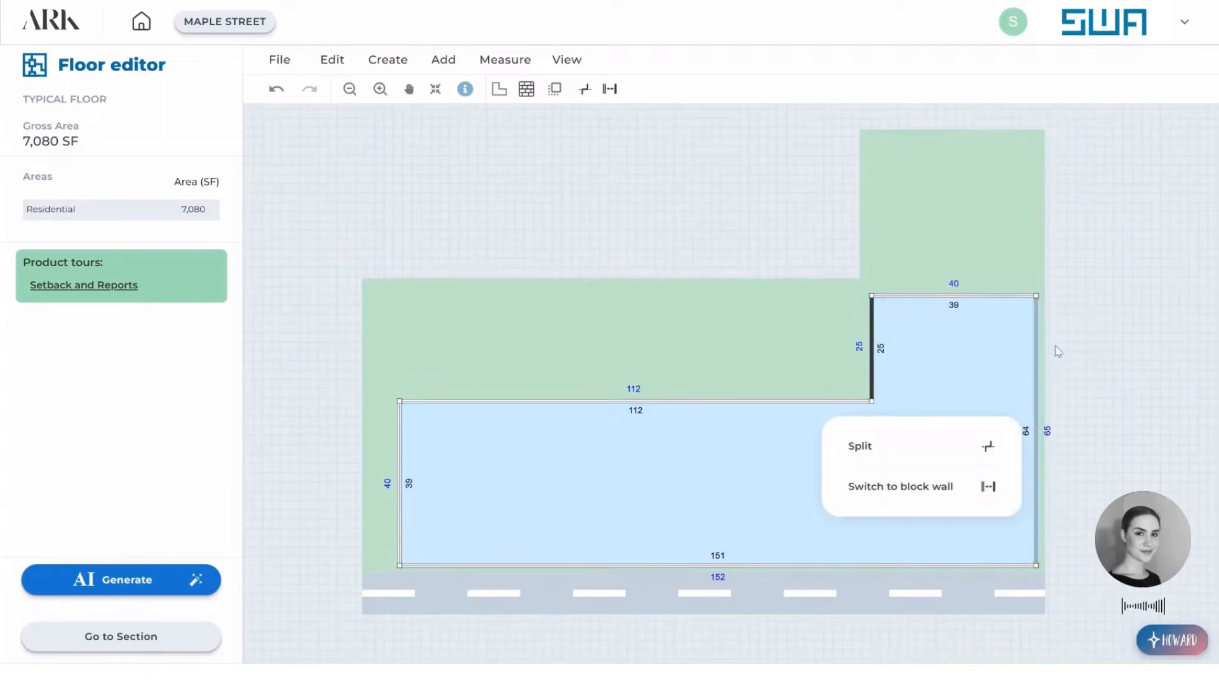
pyautogui.click(951, 487)
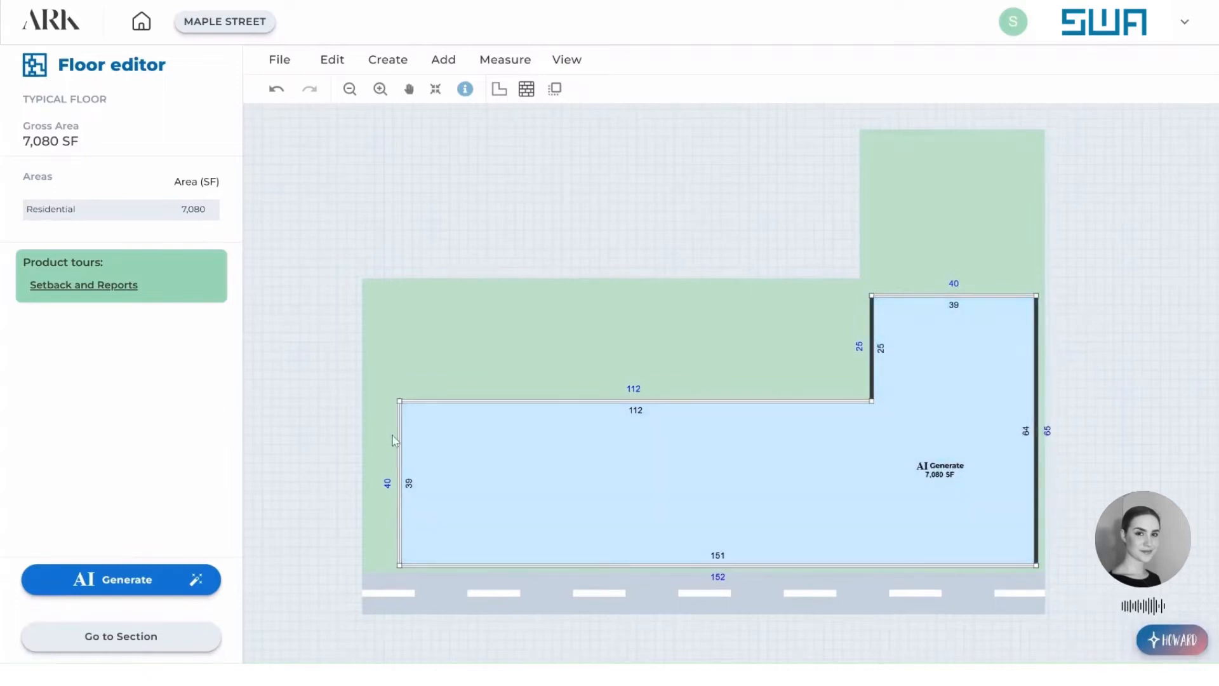
pyautogui.rightClick(399, 450)
pyautogui.click(463, 543)
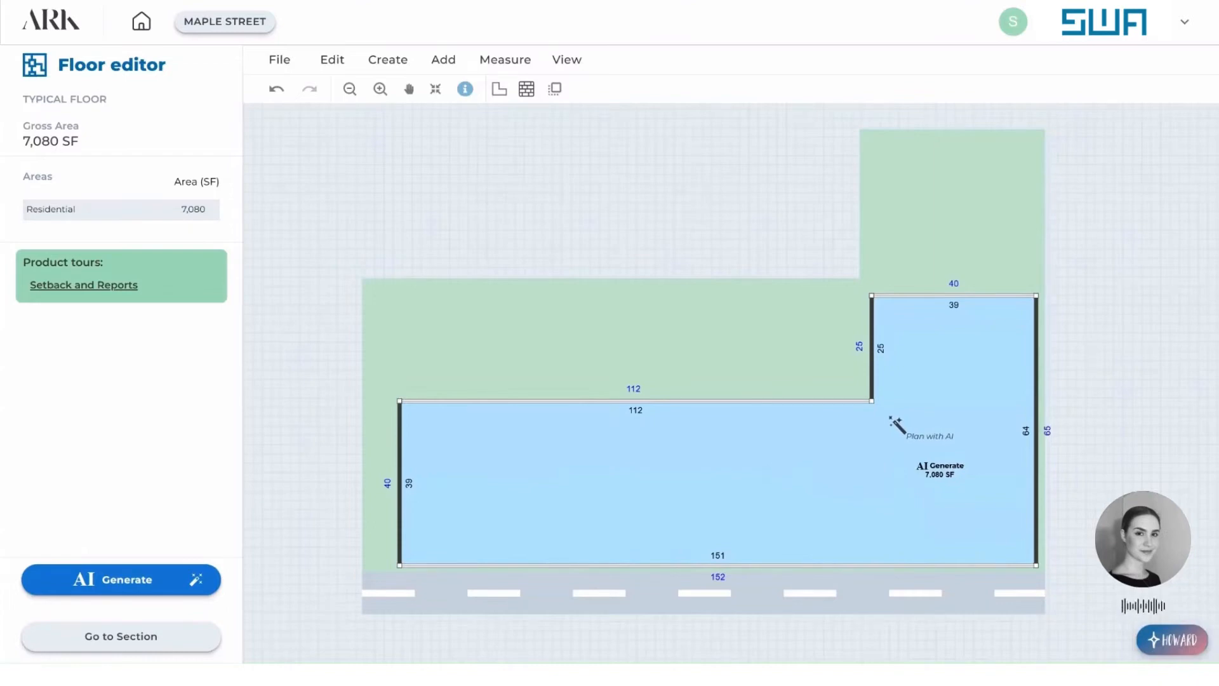
# Place an Otis 2Gen P elevator in the rear wing, level with the main wing's rear wall, and apply it to TYPICAL FLOOR.
pyautogui.click(448, 63)
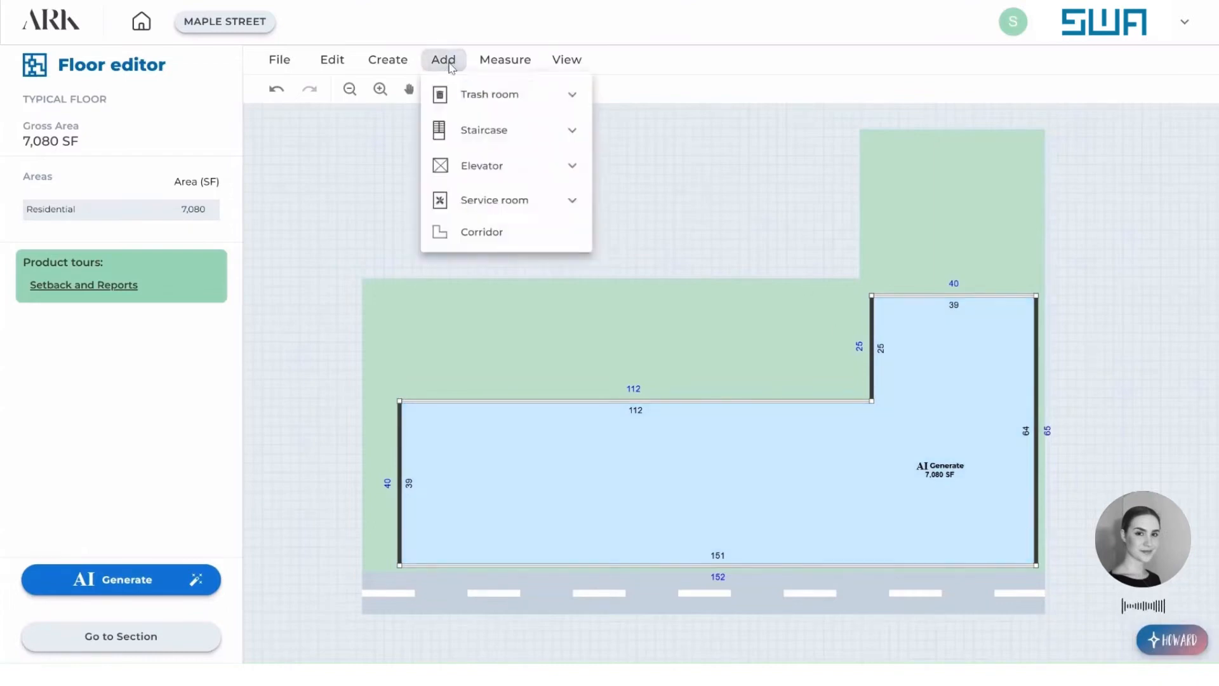
pyautogui.click(525, 168)
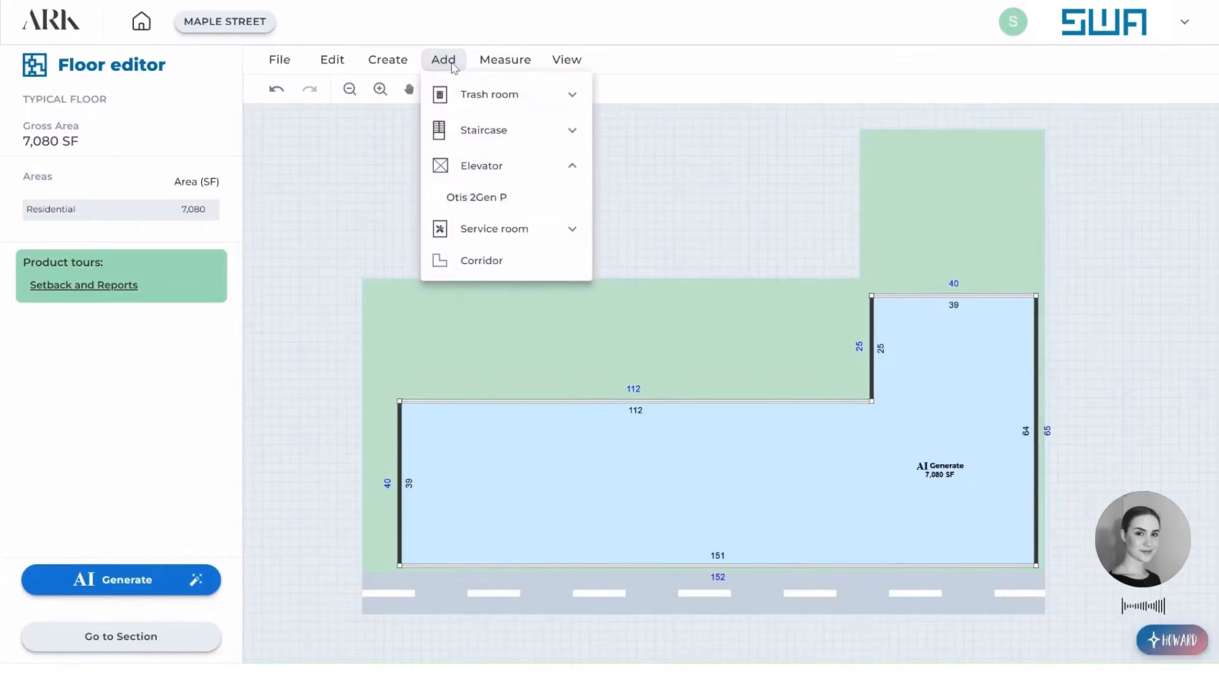
pyautogui.click(487, 199)
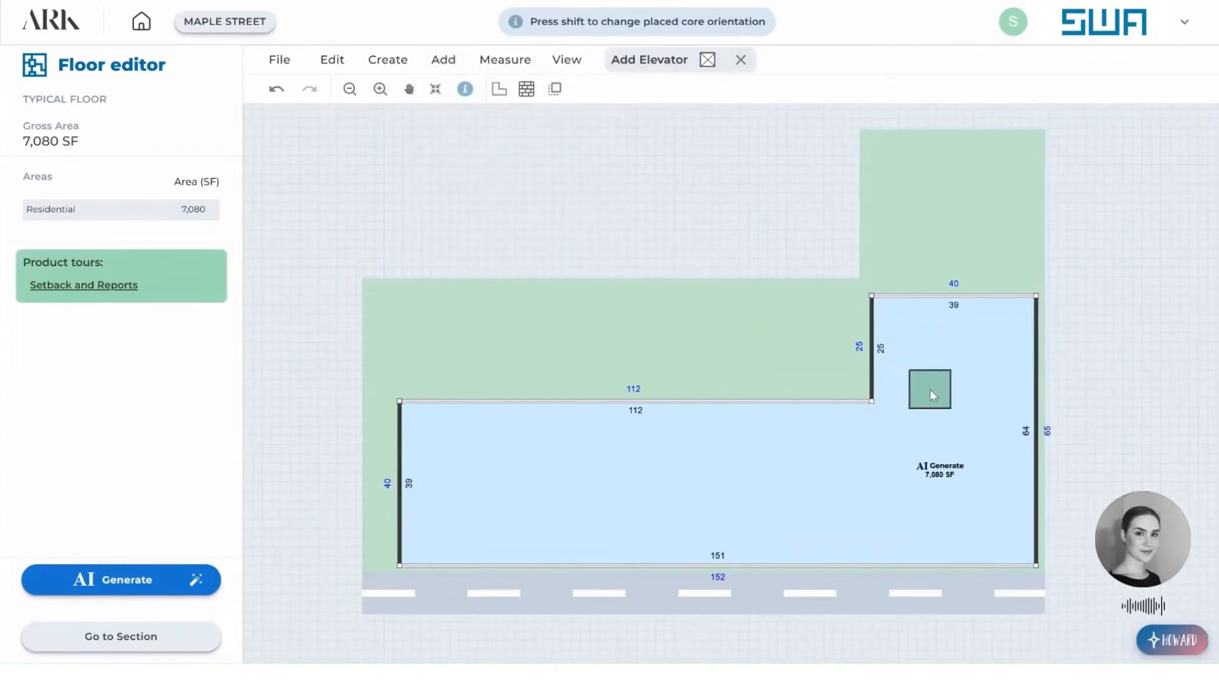
pyautogui.click(931, 386)
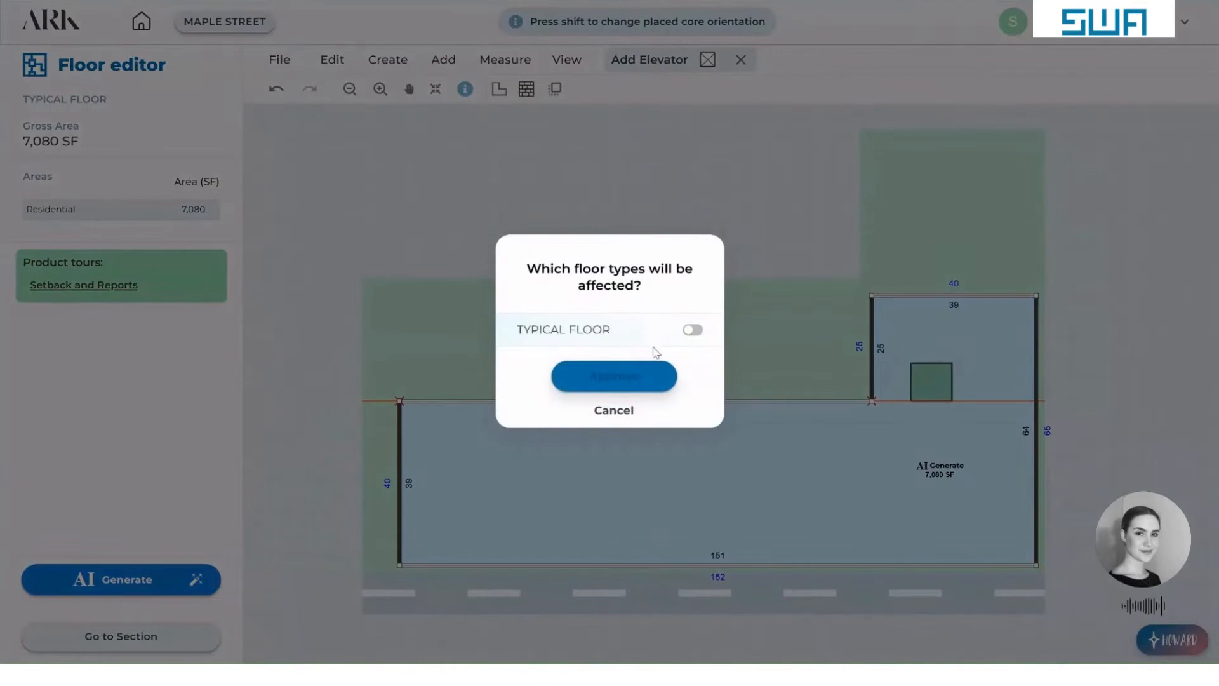
pyautogui.click(692, 330)
pyautogui.click(614, 376)
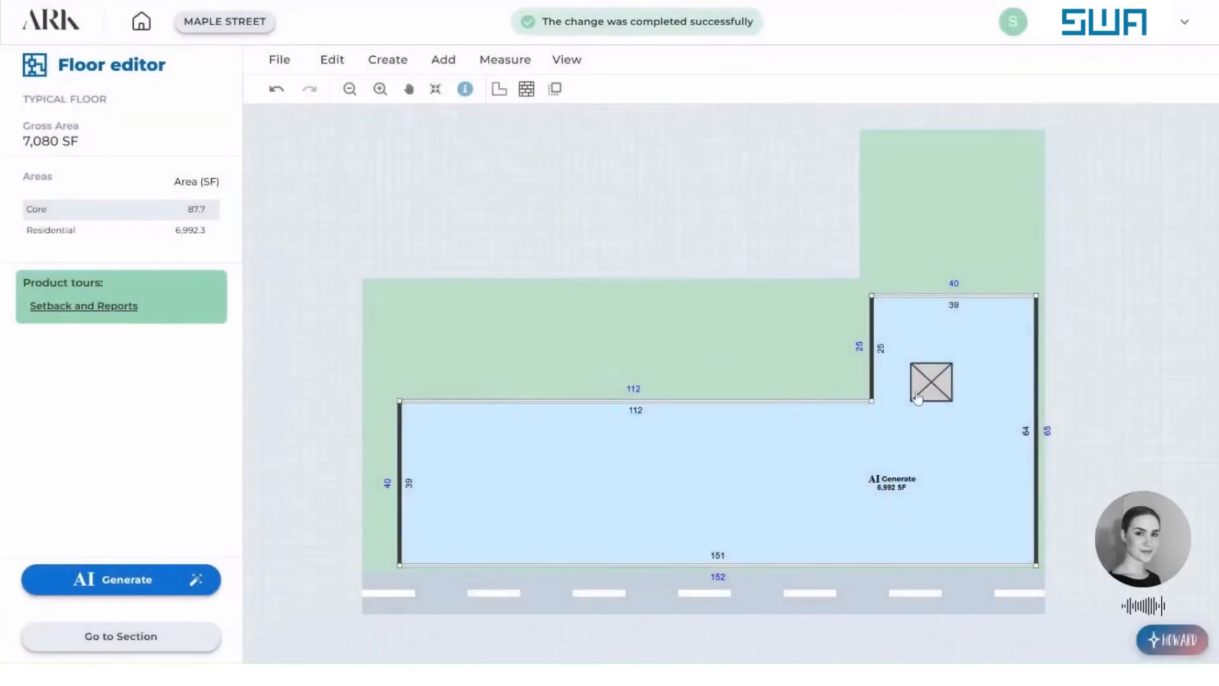
# Place a second Otis 2Gen P elevator directly beside the first one, on the outer wall side, and apply it to TYPICAL FLOOR.
pyautogui.click(443, 60)
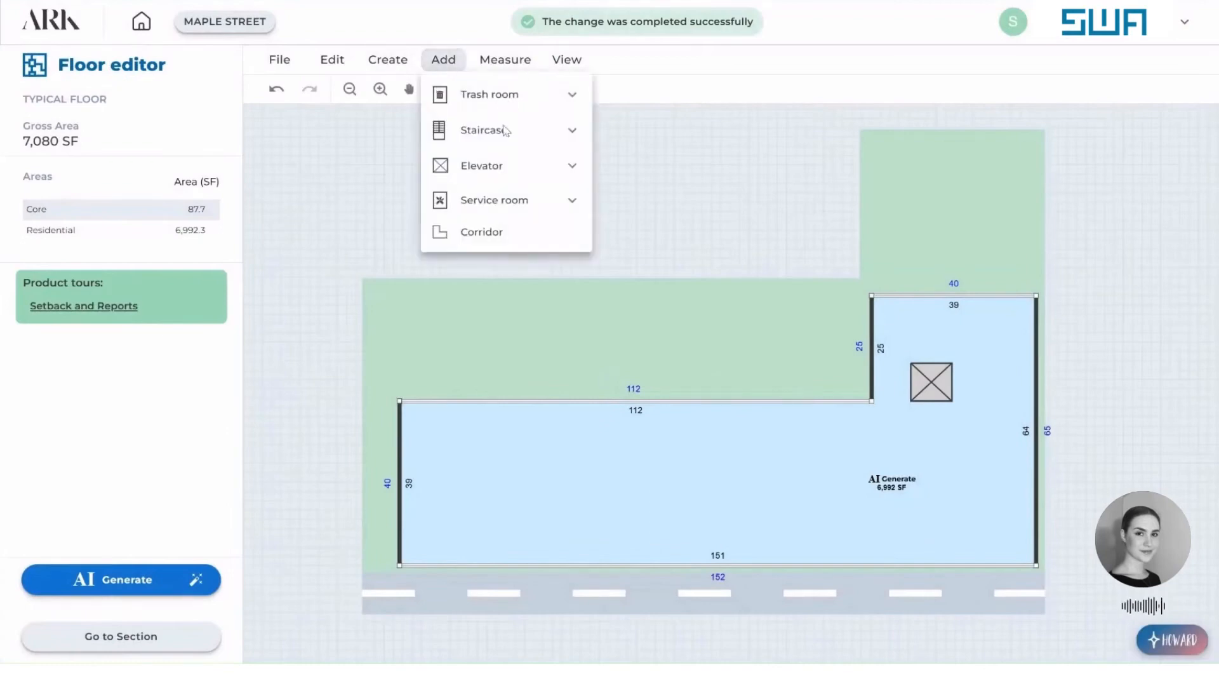
pyautogui.click(487, 166)
pyautogui.click(482, 196)
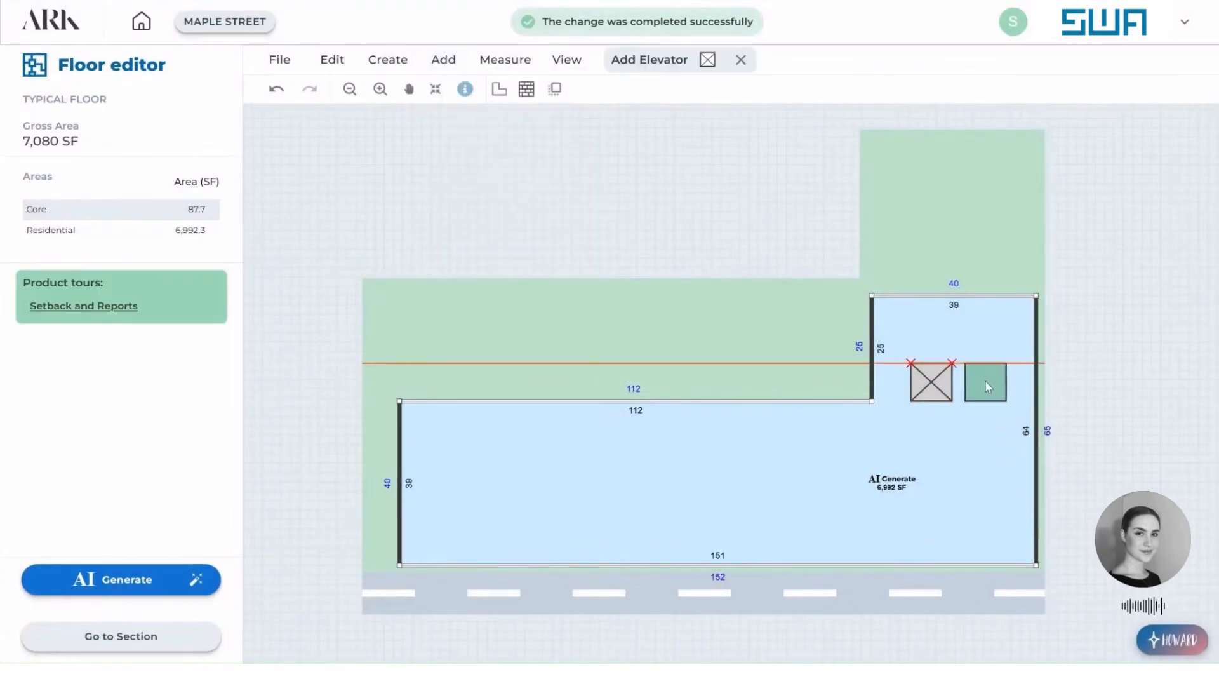
pyautogui.click(977, 379)
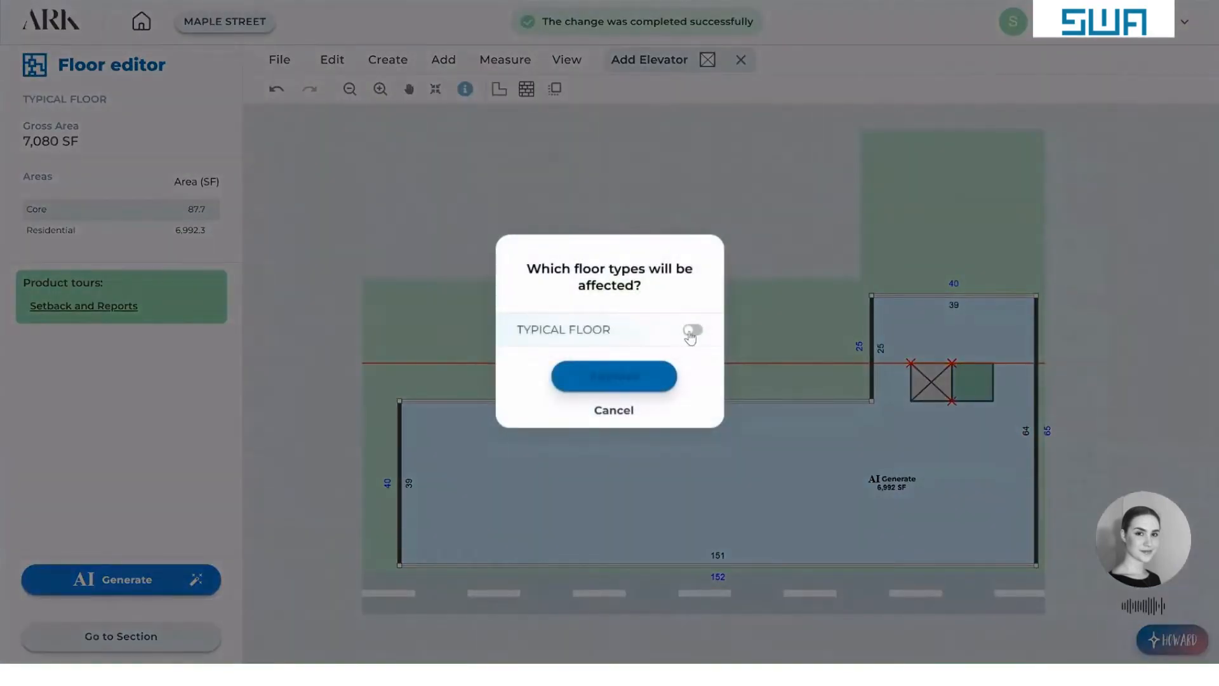
pyautogui.click(691, 332)
pyautogui.click(631, 376)
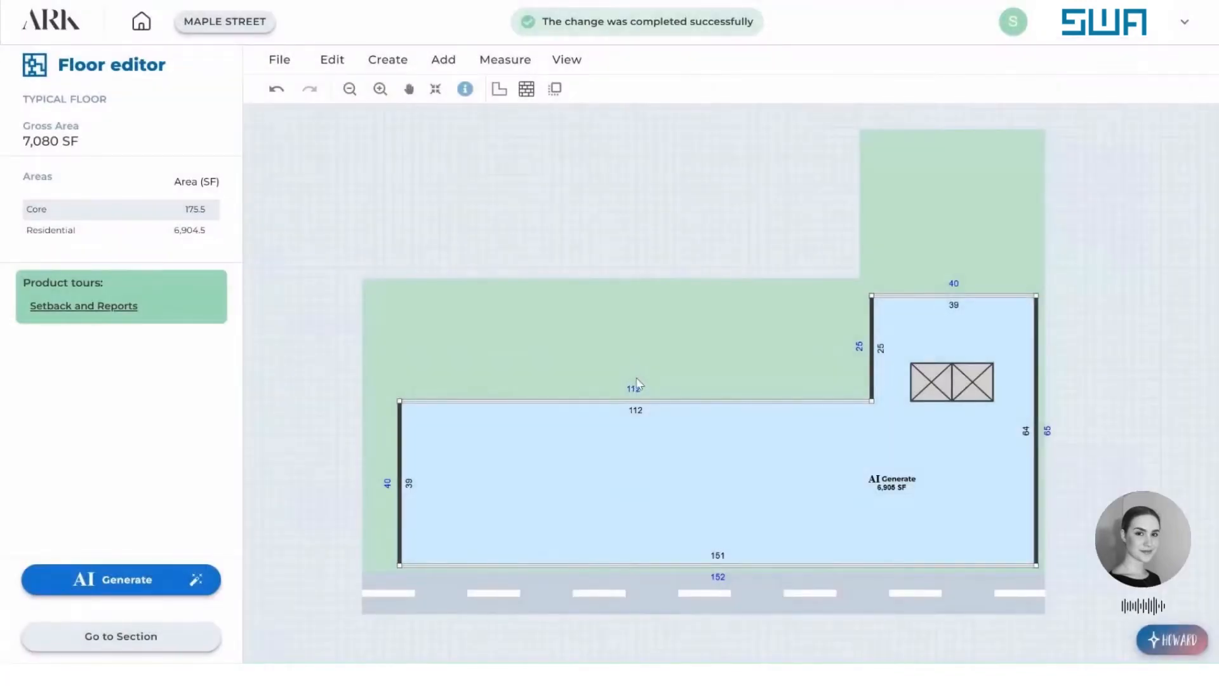
# Add a residential corridor just below the elevators and extend its upper arm to the outer block wall, about 38 ft long.
pyautogui.click(499, 89)
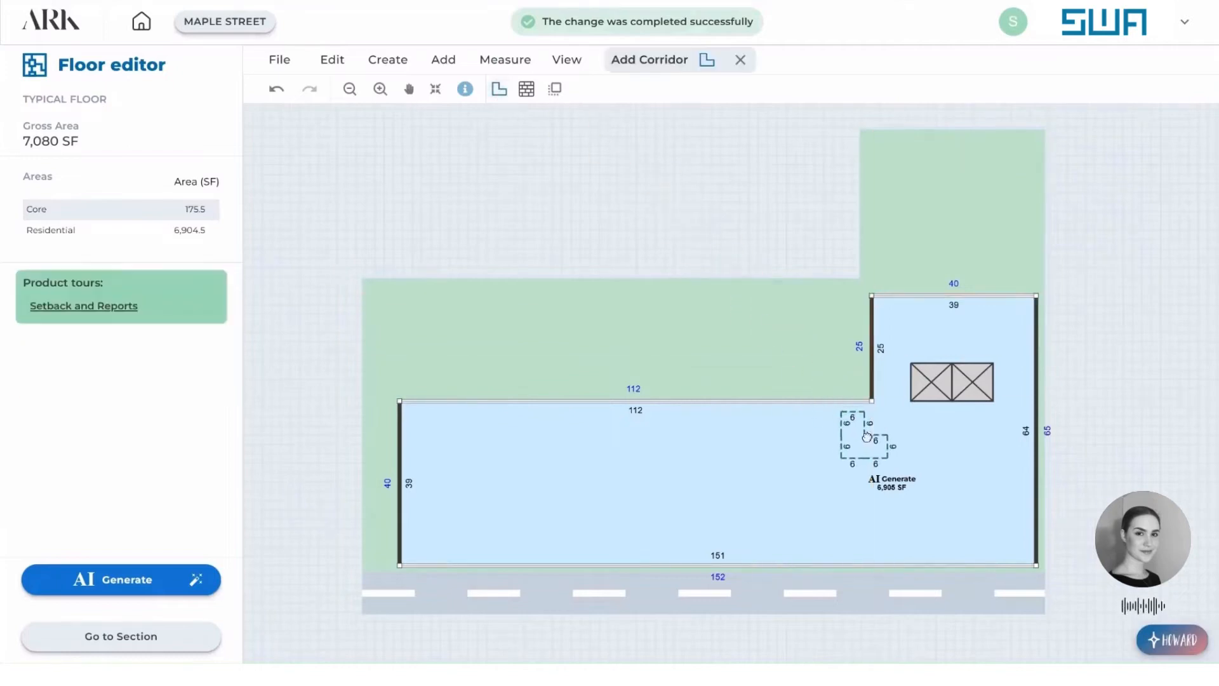
pyautogui.click(900, 435)
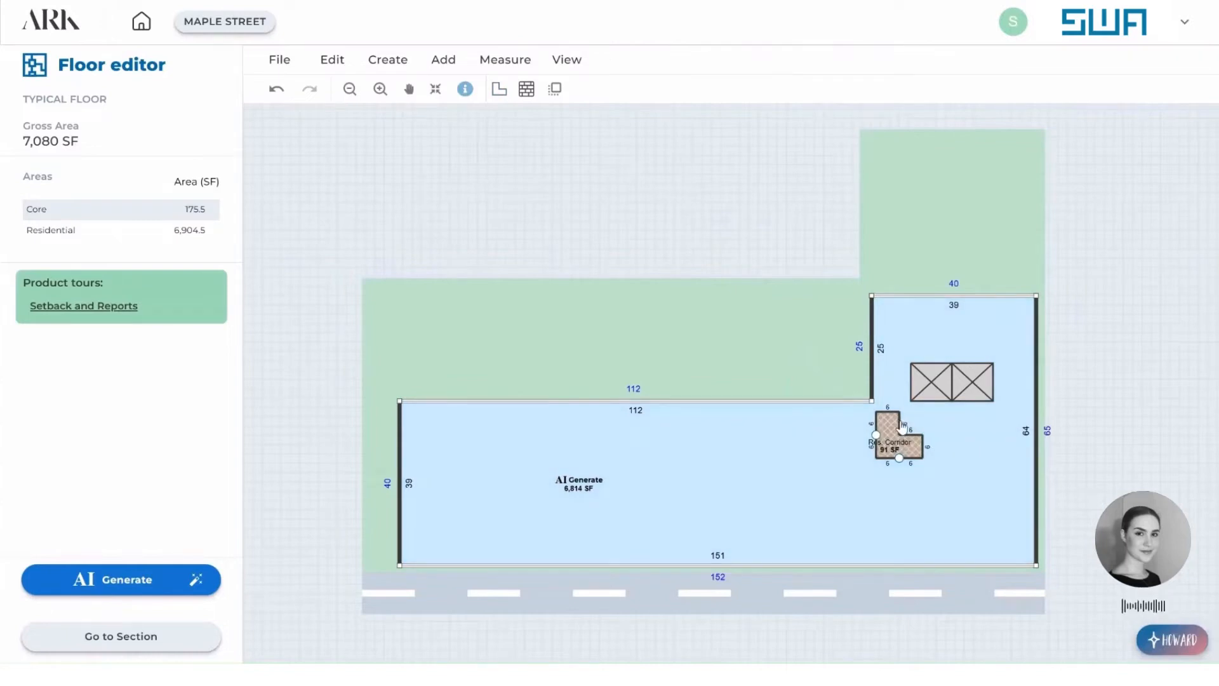
pyautogui.moveTo(902, 427); pyautogui.dragTo(1036, 437)
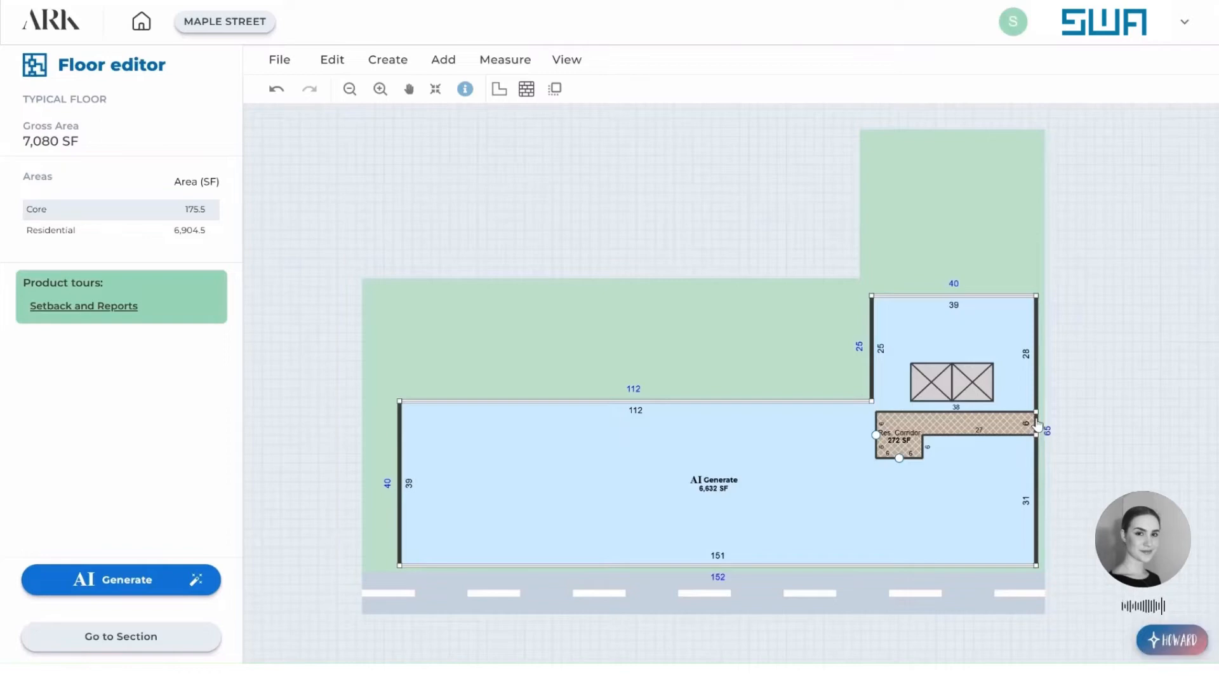
# Switch the wall at the corridor's end to a window wall and shift the upper arm against the elevators, about 5 ft wide.
pyautogui.rightClick(1038, 425)
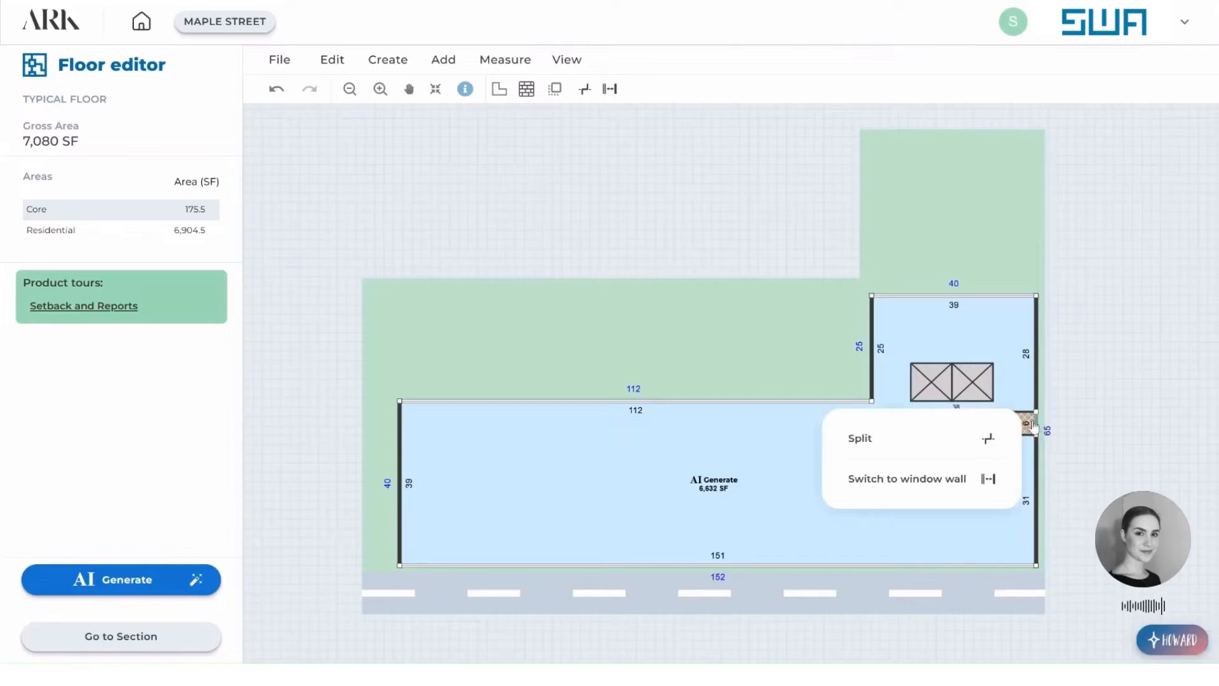
pyautogui.click(924, 482)
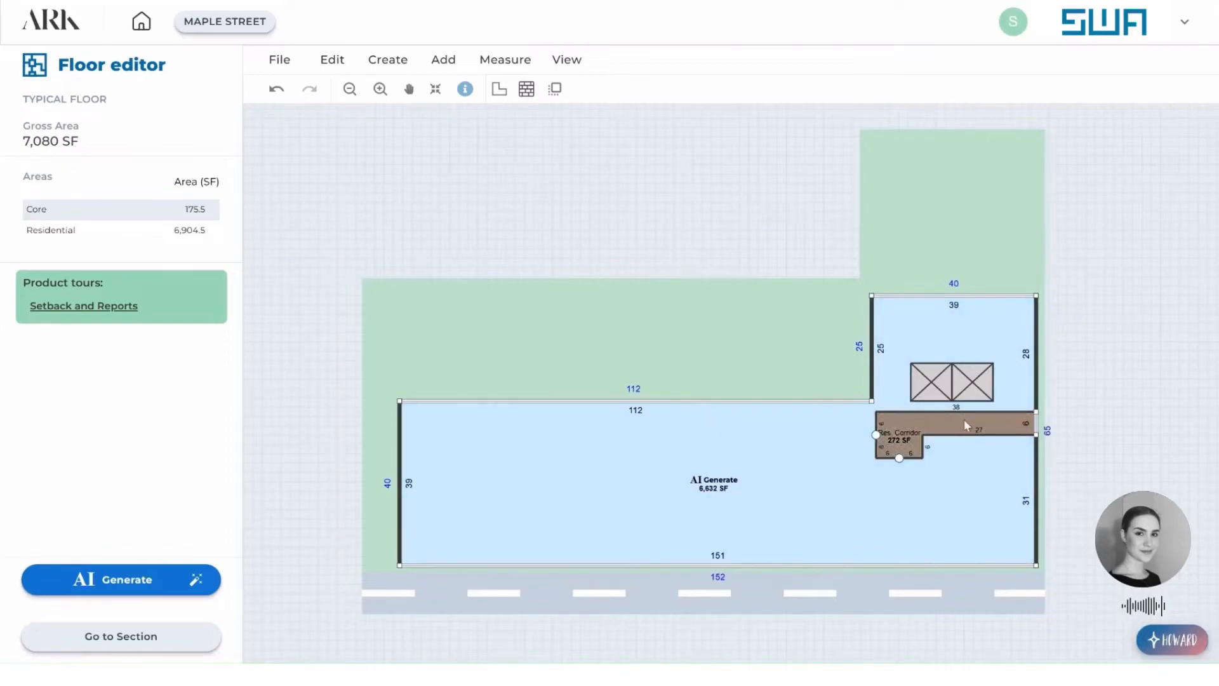
pyautogui.moveTo(949, 417)
pyautogui.mouseDown()
pyautogui.moveTo(947, 402)
pyautogui.moveTo(949, 421)
pyautogui.mouseUp()
pyautogui.click(952, 442)
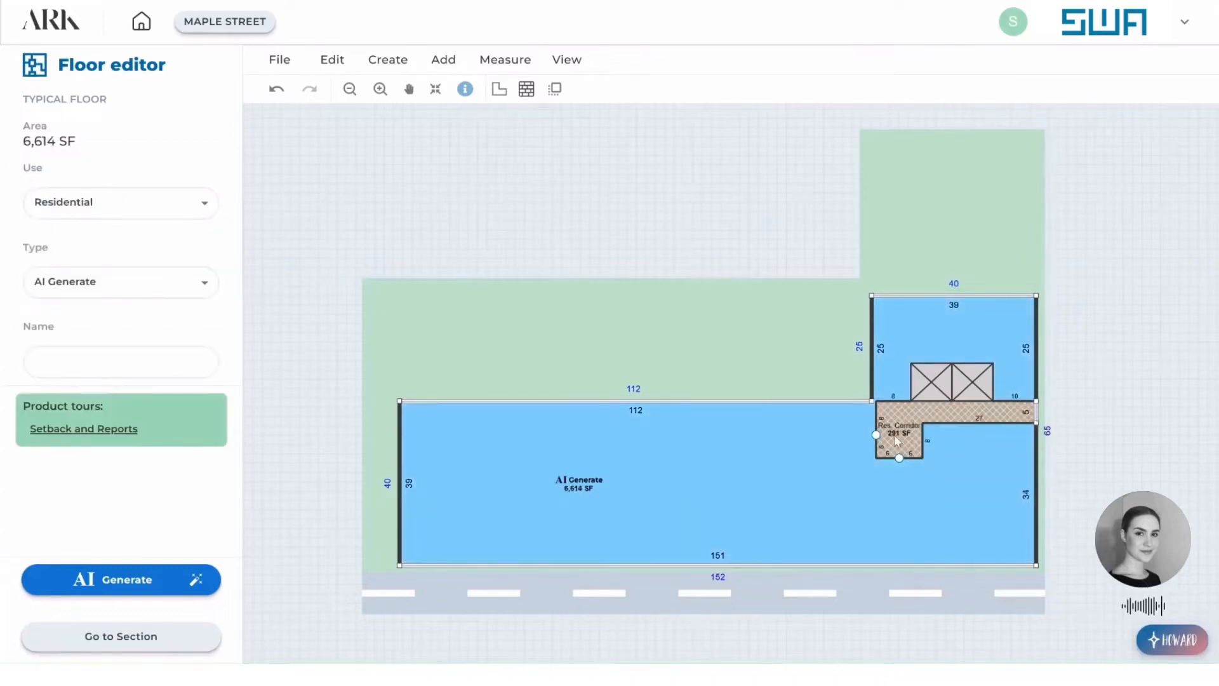
# Extend the corridor about 25 ft along the main wing's rear wall, lengthen its lower arm about 48 ft farther, and trim the opposite edge.
pyautogui.moveTo(877, 417); pyautogui.dragTo(767, 423)
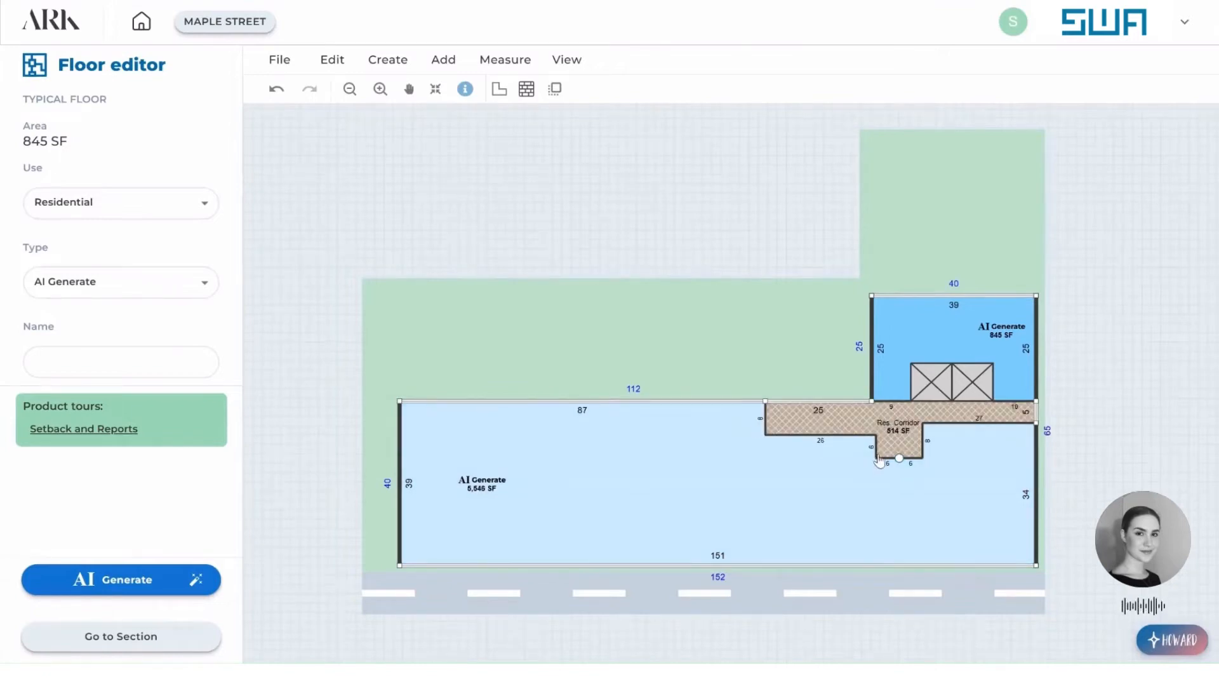
pyautogui.moveTo(878, 462); pyautogui.dragTo(566, 460)
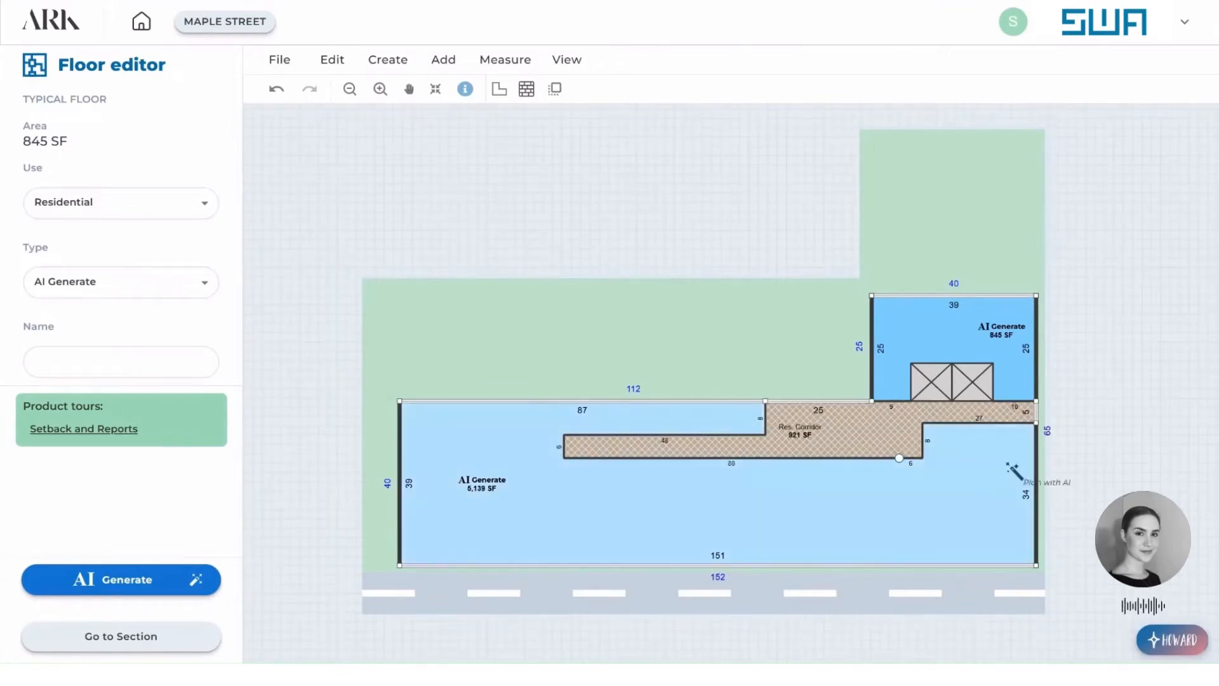
pyautogui.moveTo(923, 441); pyautogui.dragTo(899, 442)
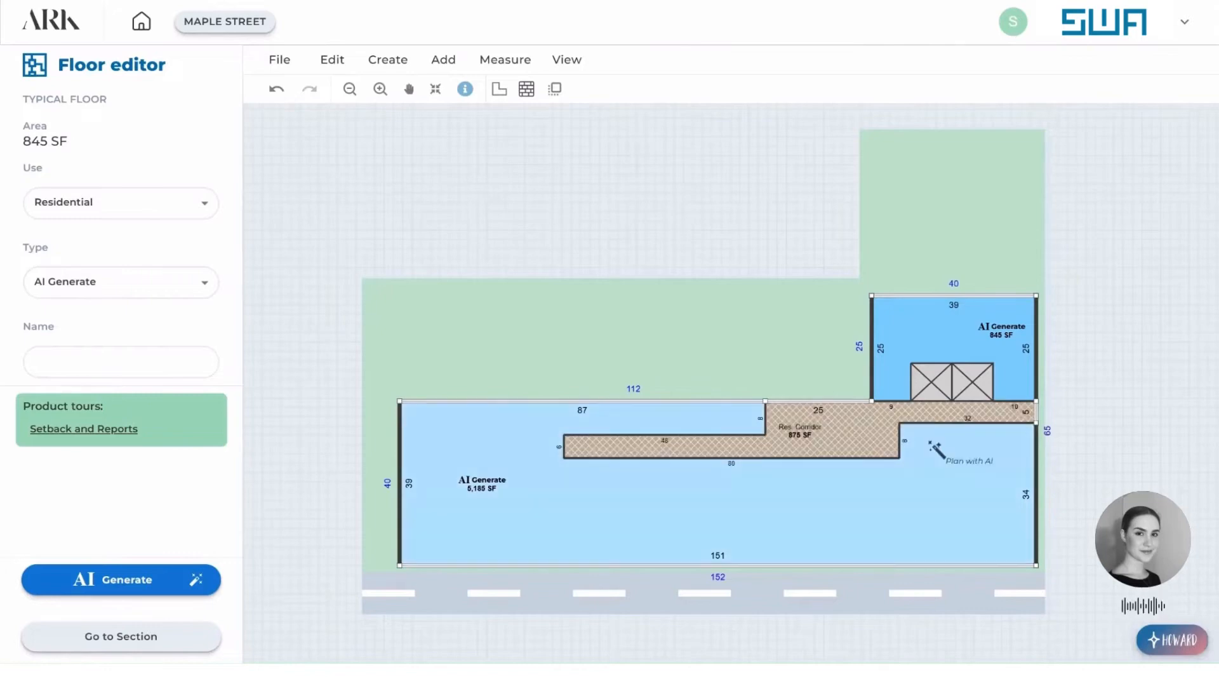
# Shift the corridor's lower arm to about 12 ft from the rear wall, narrow it to 5 ft, and slim the link between both arms.
pyautogui.moveTo(660, 457); pyautogui.dragTo(693, 500)
pyautogui.moveTo(699, 436); pyautogui.dragTo(698, 453)
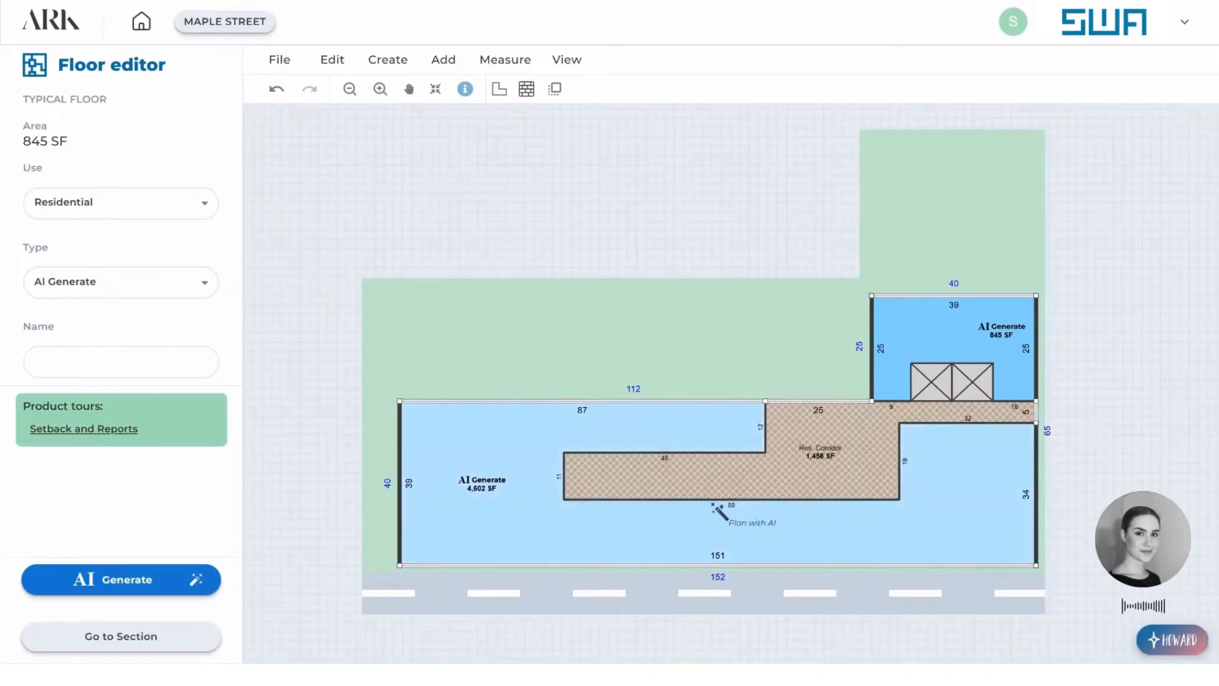
pyautogui.moveTo(710, 503); pyautogui.dragTo(706, 475)
pyautogui.moveTo(898, 435); pyautogui.dragTo(794, 452)
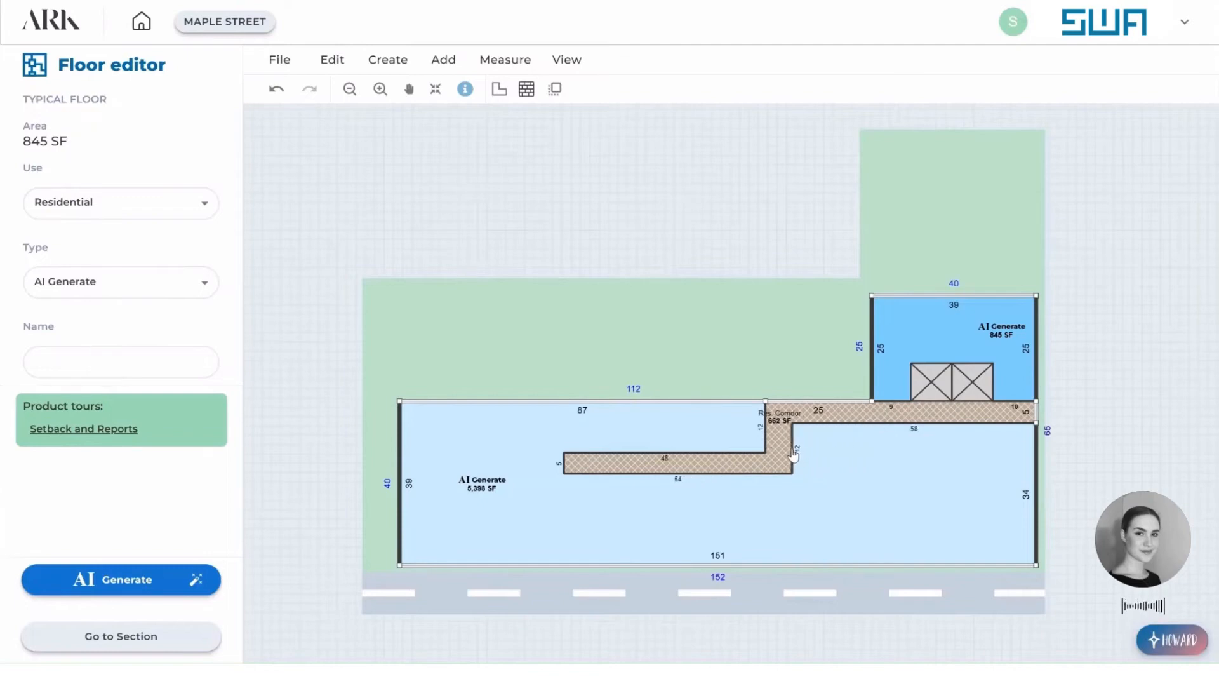
pyautogui.moveTo(796, 454); pyautogui.dragTo(791, 454)
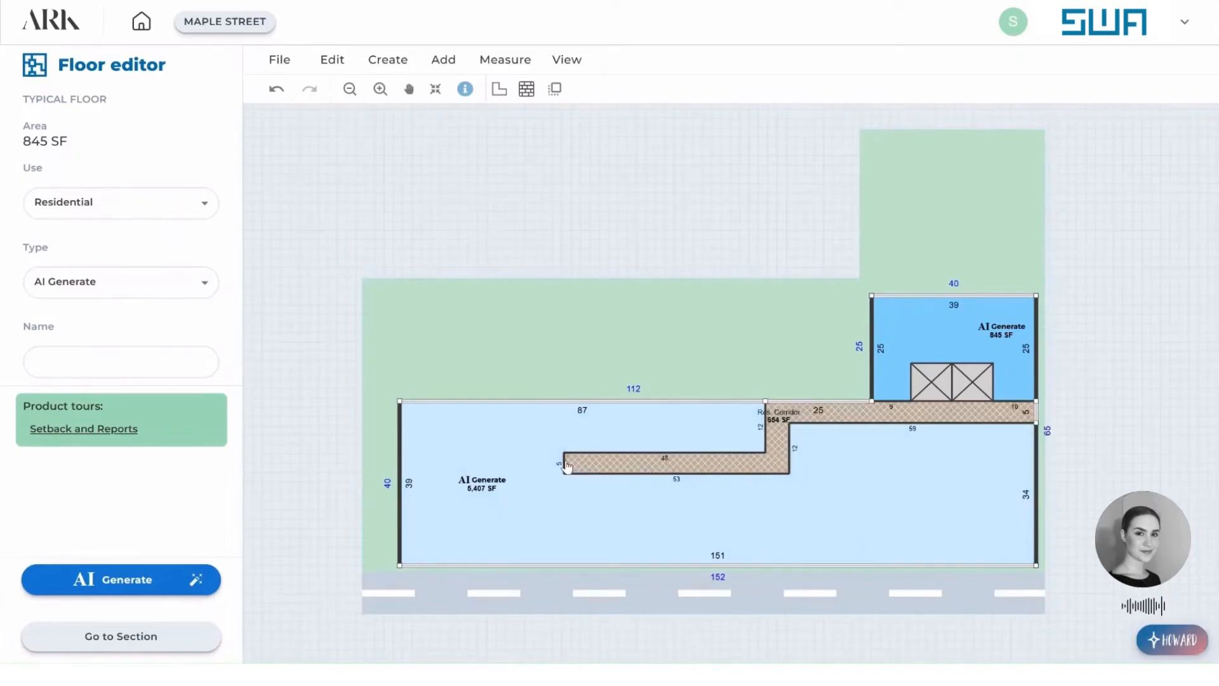
# Lengthen the corridor's lower arm to about 60 ft and add a standard trash room in the corridor's inner corner on the typical floor.
pyautogui.moveTo(564, 464); pyautogui.dragTo(536, 465)
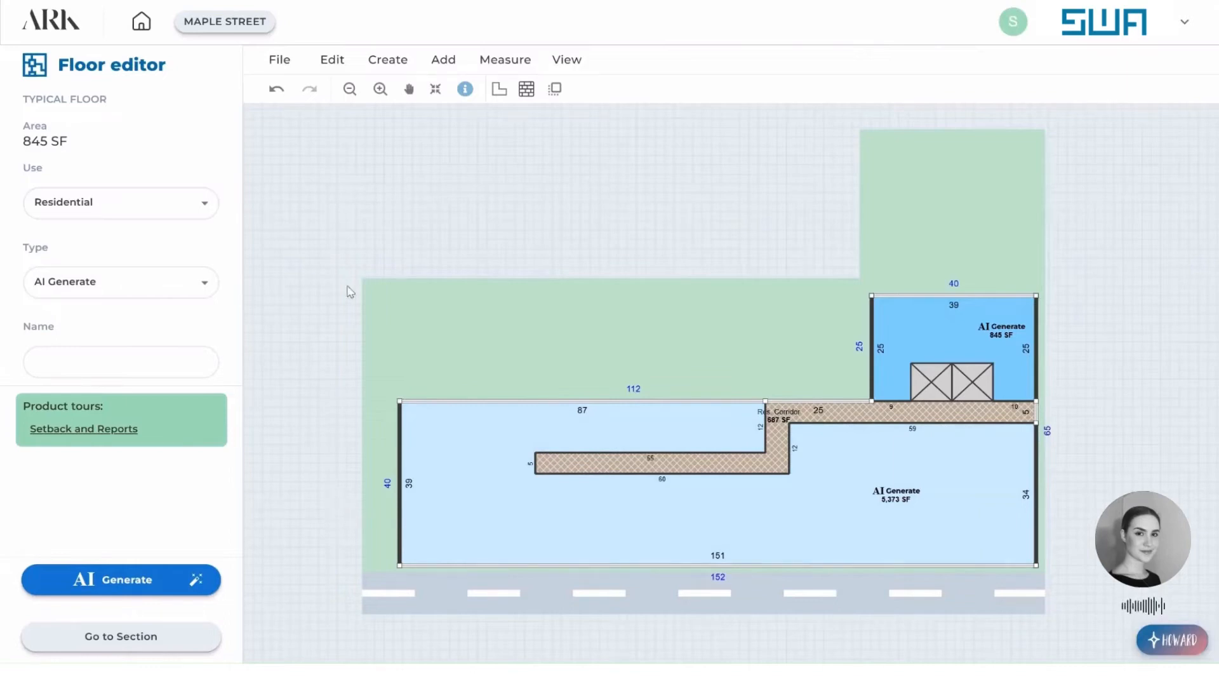
pyautogui.click(444, 59)
pyautogui.click(502, 101)
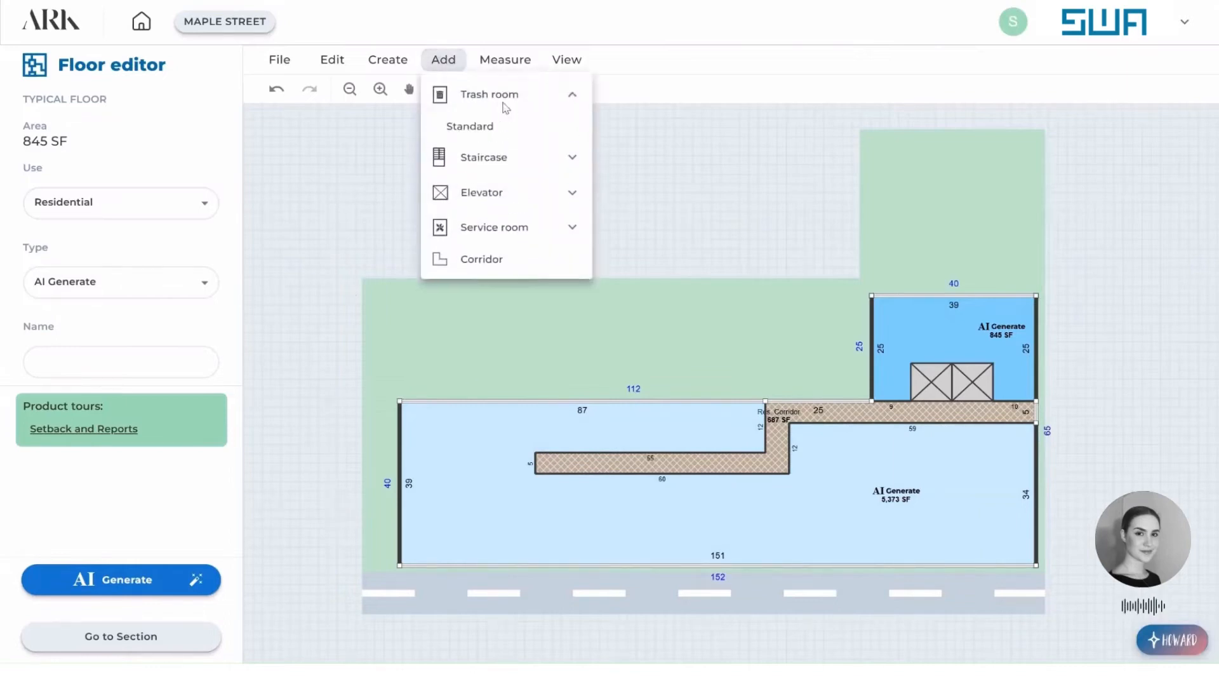
pyautogui.click(497, 127)
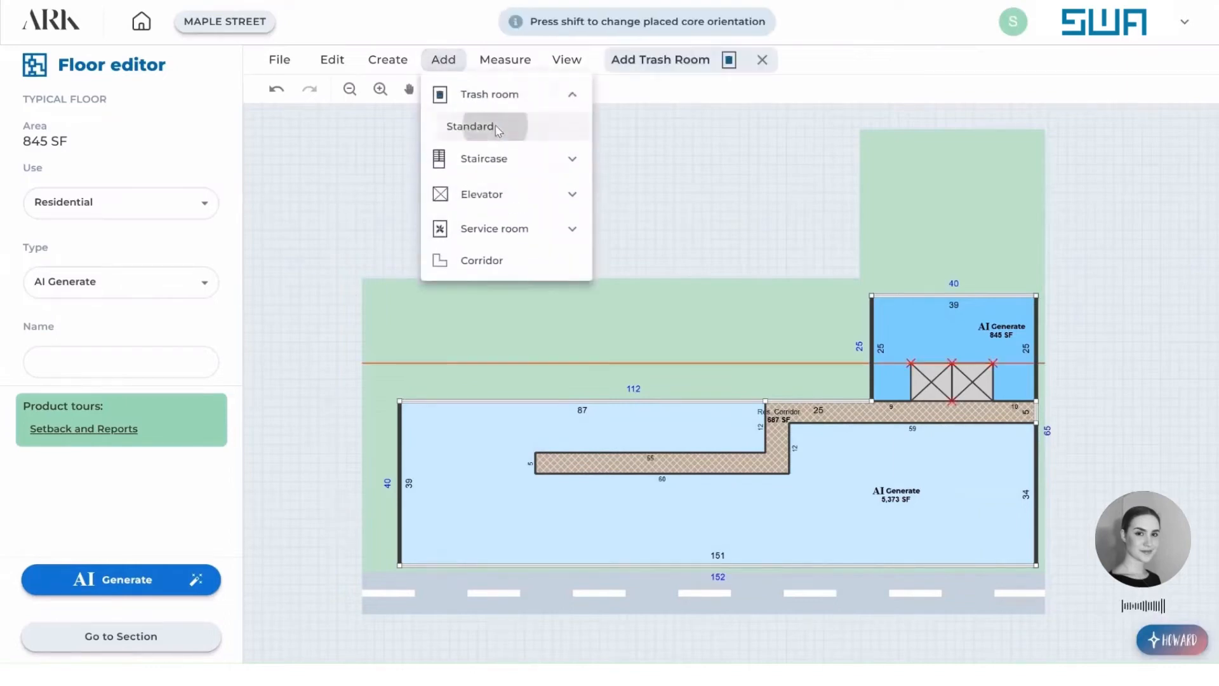
pyautogui.click(798, 442)
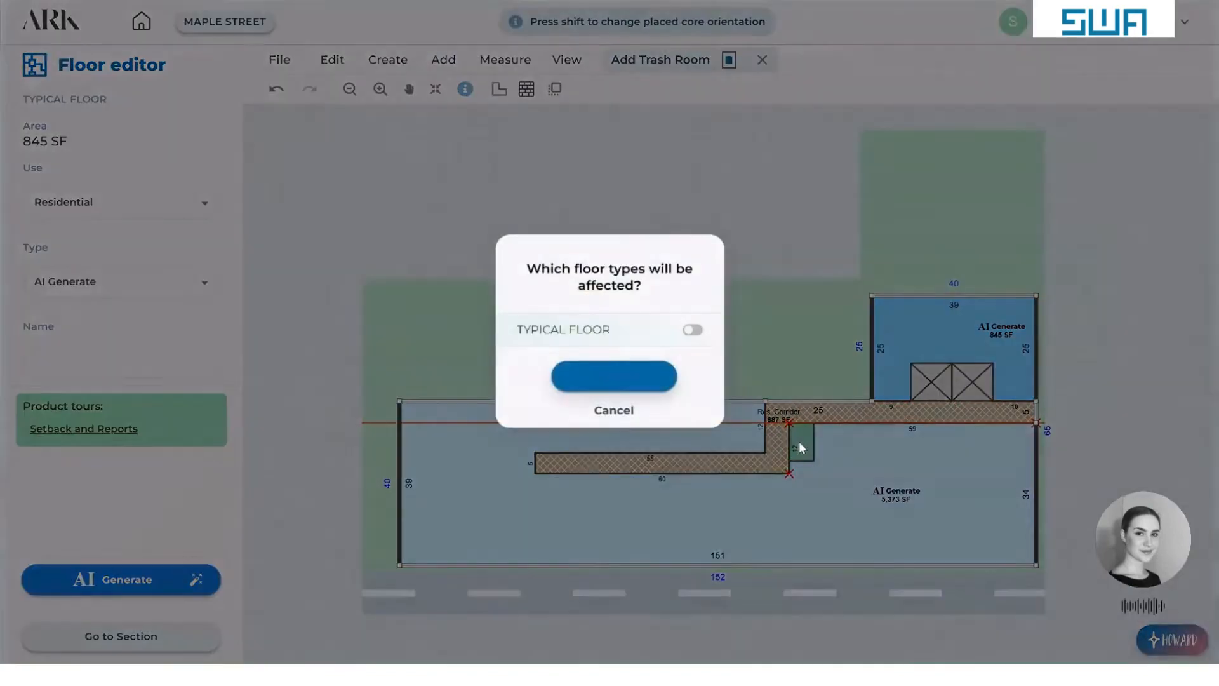
pyautogui.click(692, 331)
pyautogui.click(614, 376)
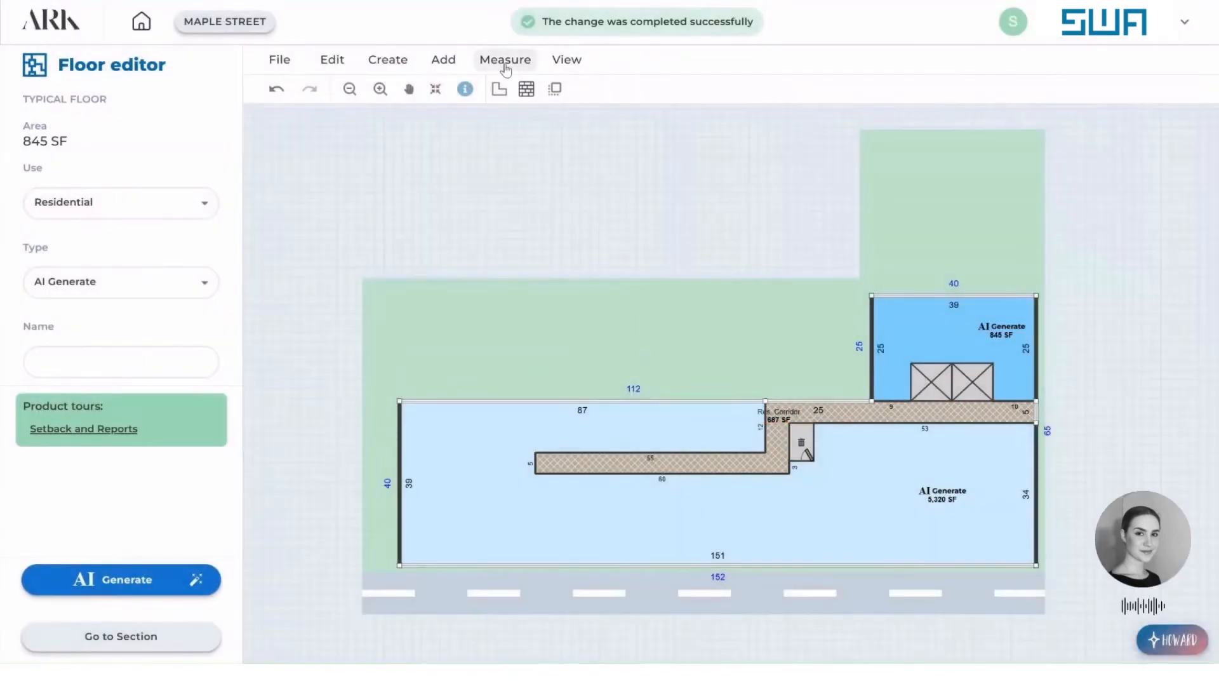
# Add scissors stairs directly beside the trash room, along the corridor's upper arm, for the typical floor.
pyautogui.click(443, 60)
pyautogui.click(514, 132)
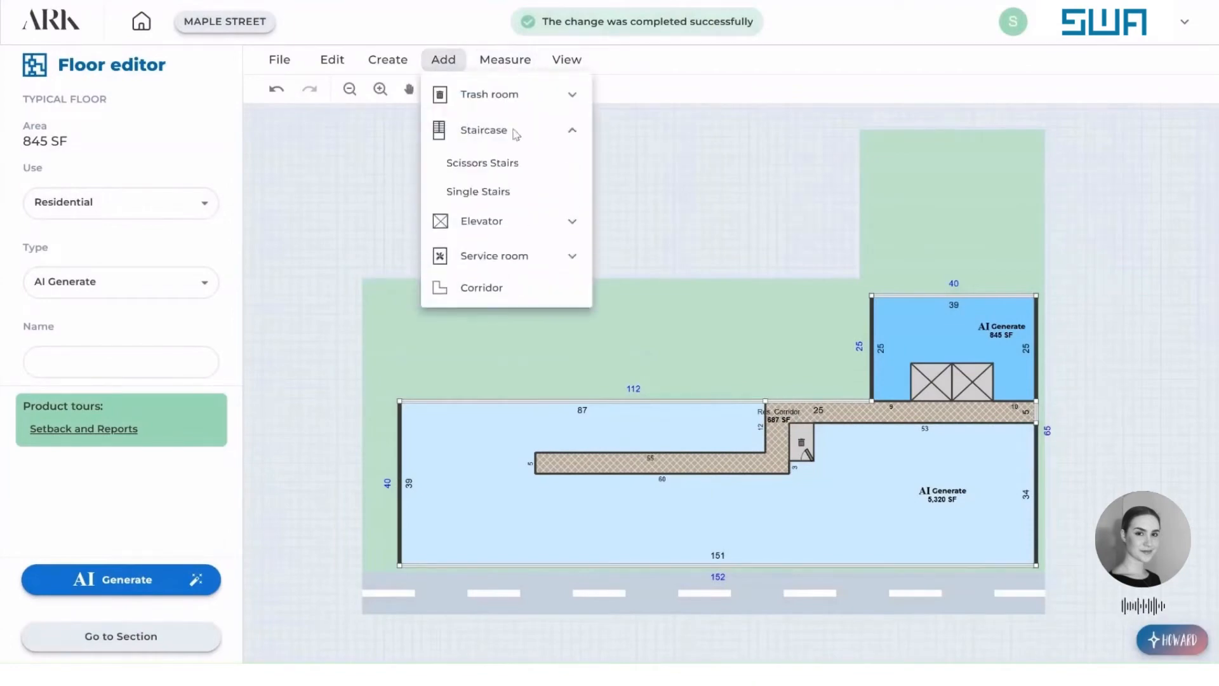
pyautogui.click(515, 163)
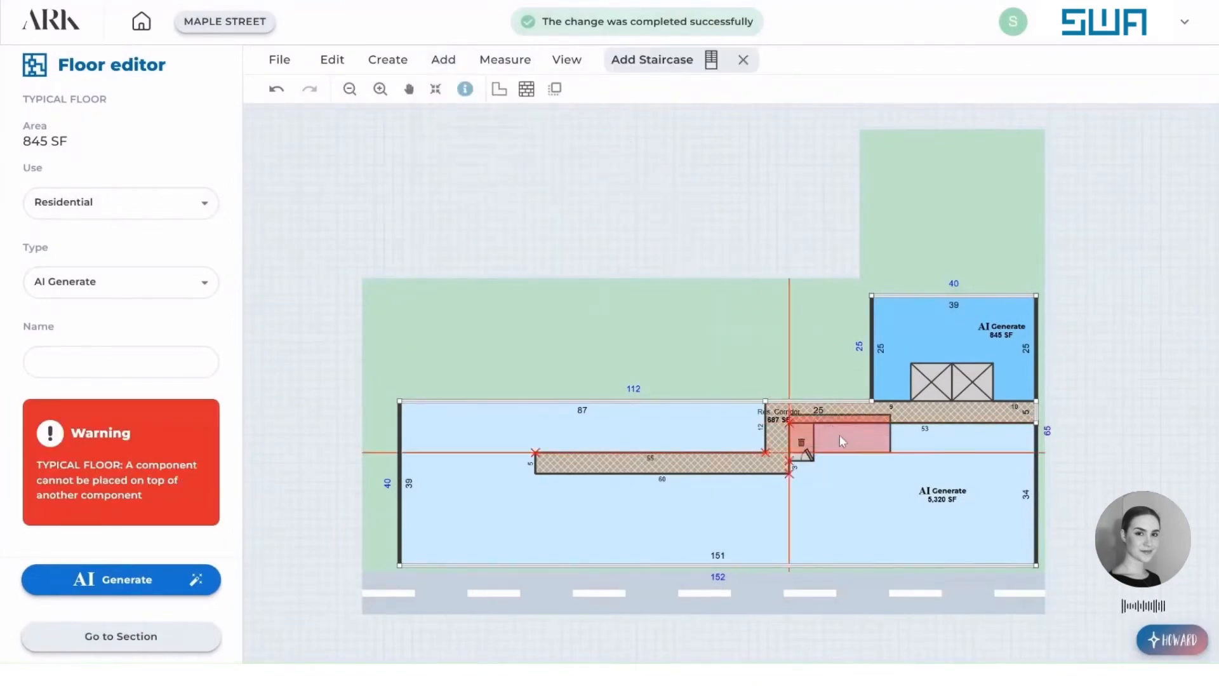
pyautogui.click(866, 442)
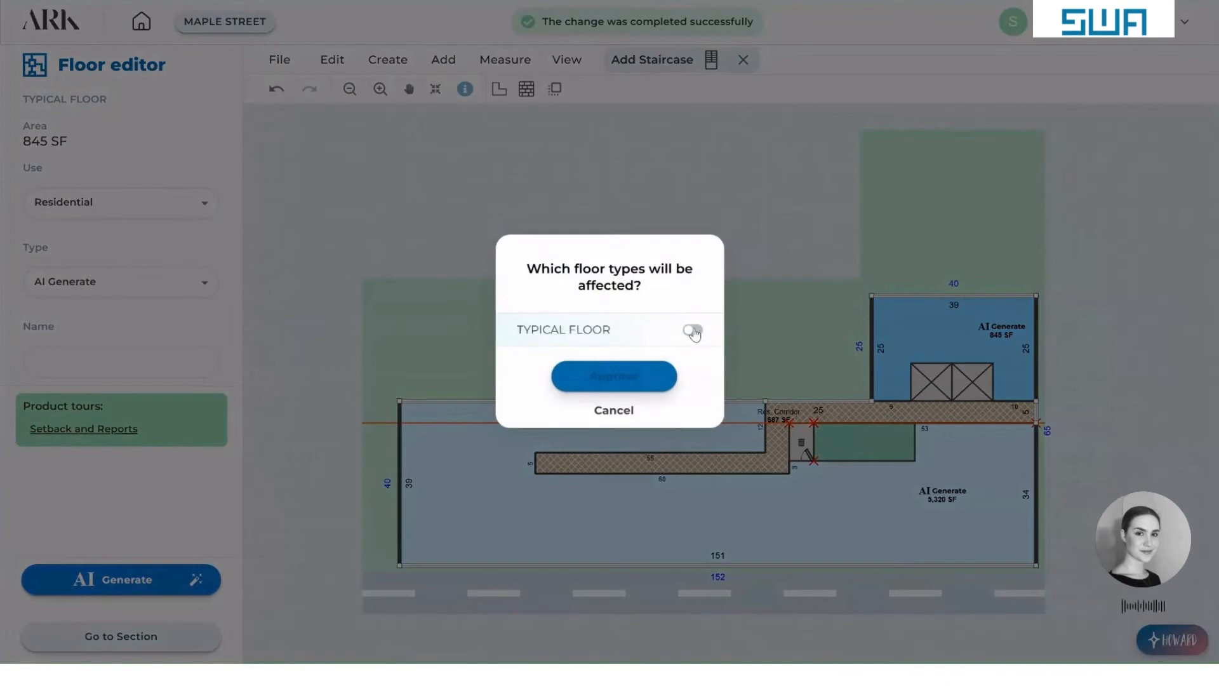
pyautogui.click(692, 330)
pyautogui.click(652, 378)
# Try to rotate the scissors stairs in place between the corridor and the trash room.
pyautogui.click(855, 451)
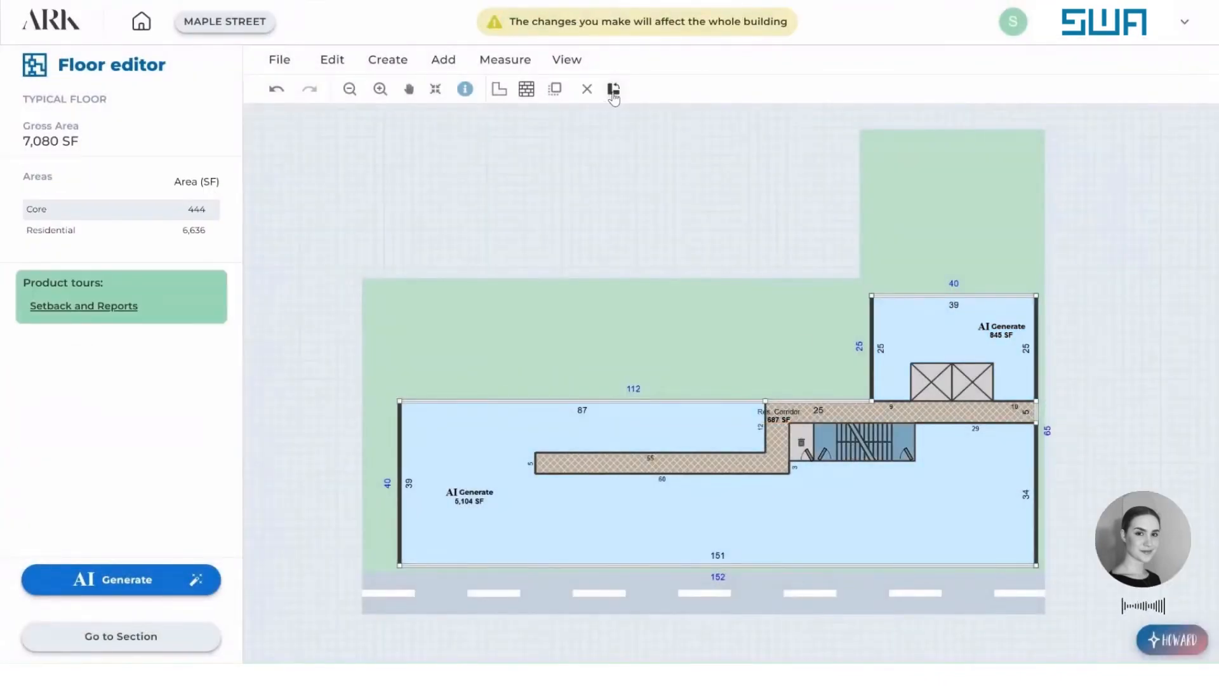
pyautogui.click(613, 92)
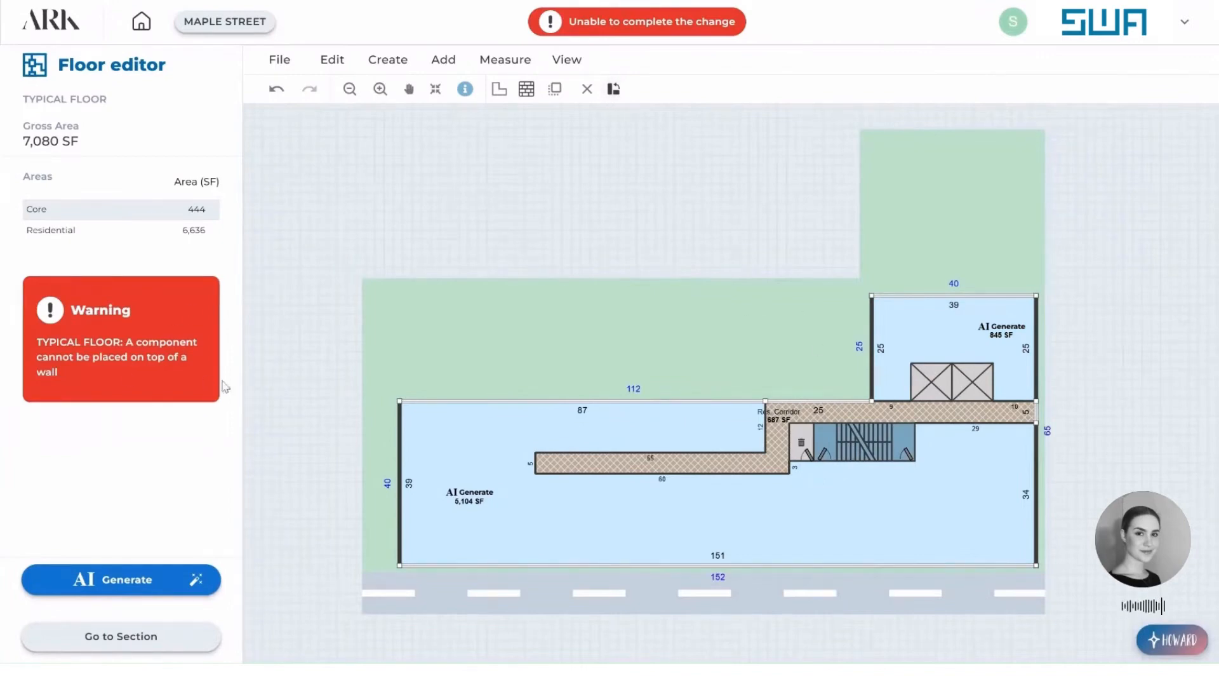
pyautogui.click(886, 448)
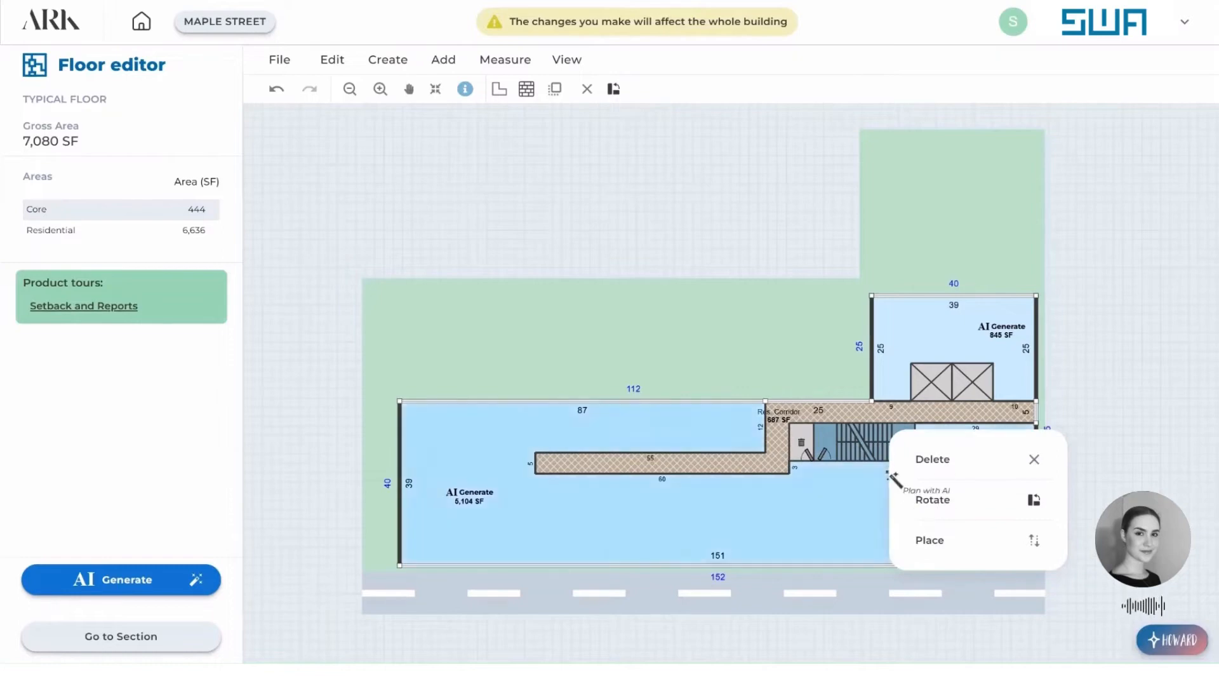
pyautogui.click(932, 504)
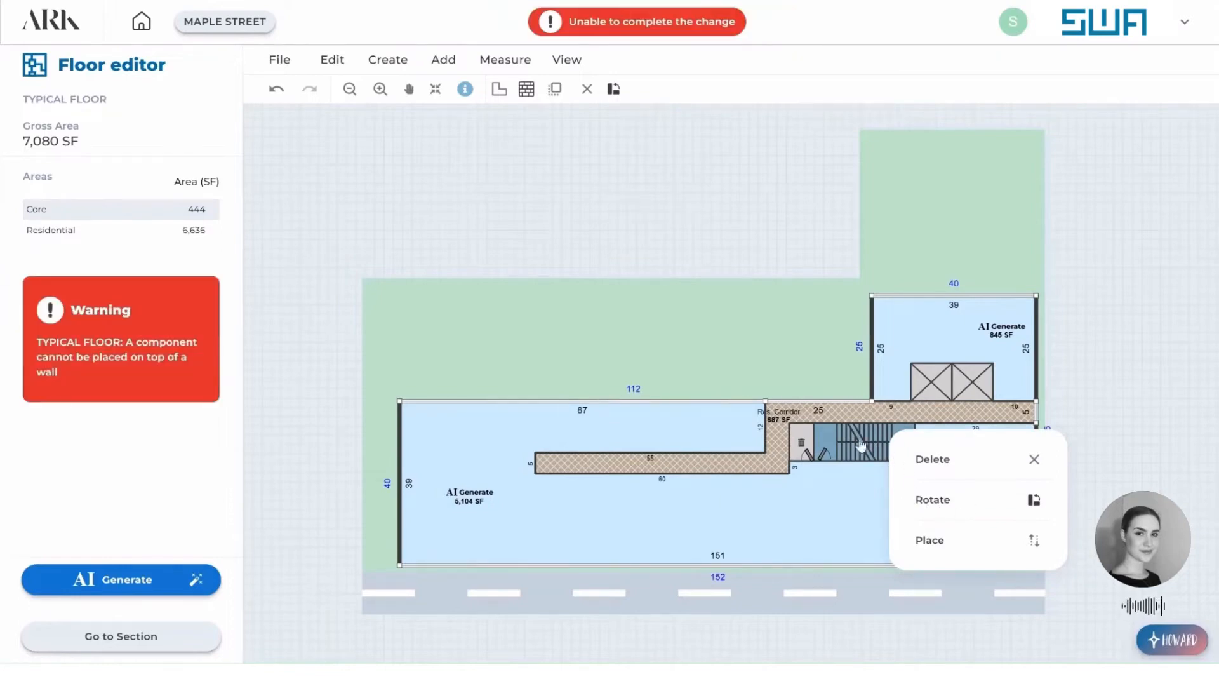
# Move the scissors stairs into open floor area, rotate them so the doors face the corridor, and place them back beside the trash room.
pyautogui.click(855, 497)
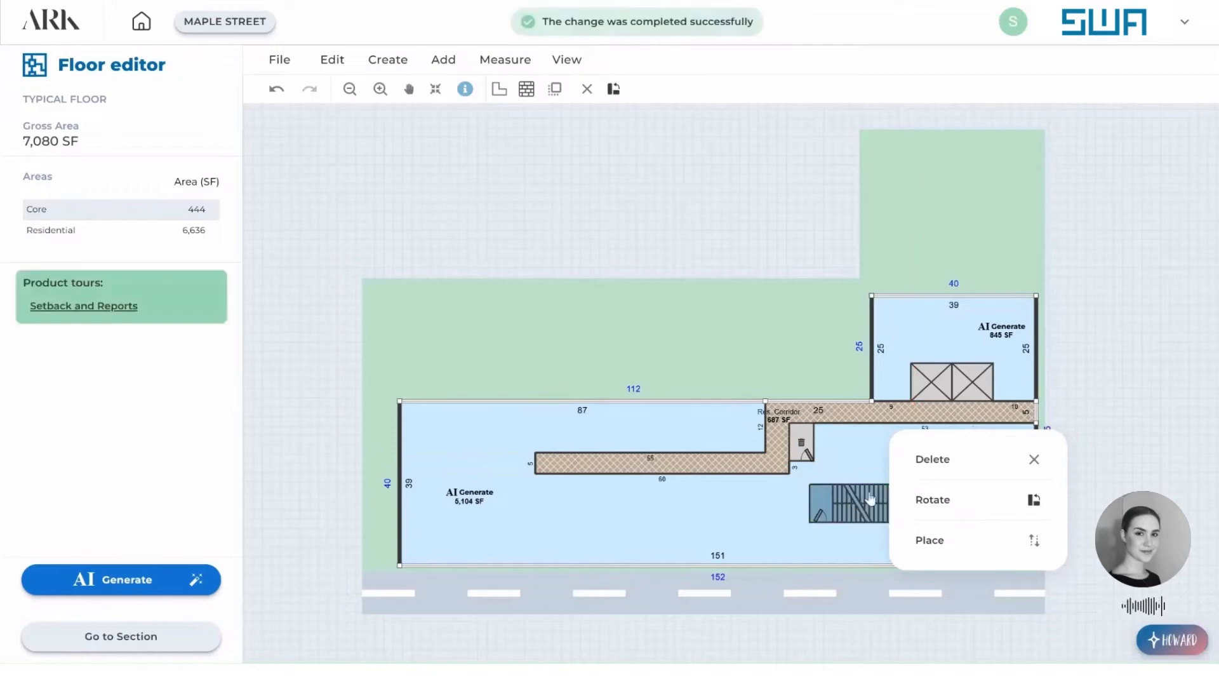
pyautogui.click(954, 509)
pyautogui.click(954, 508)
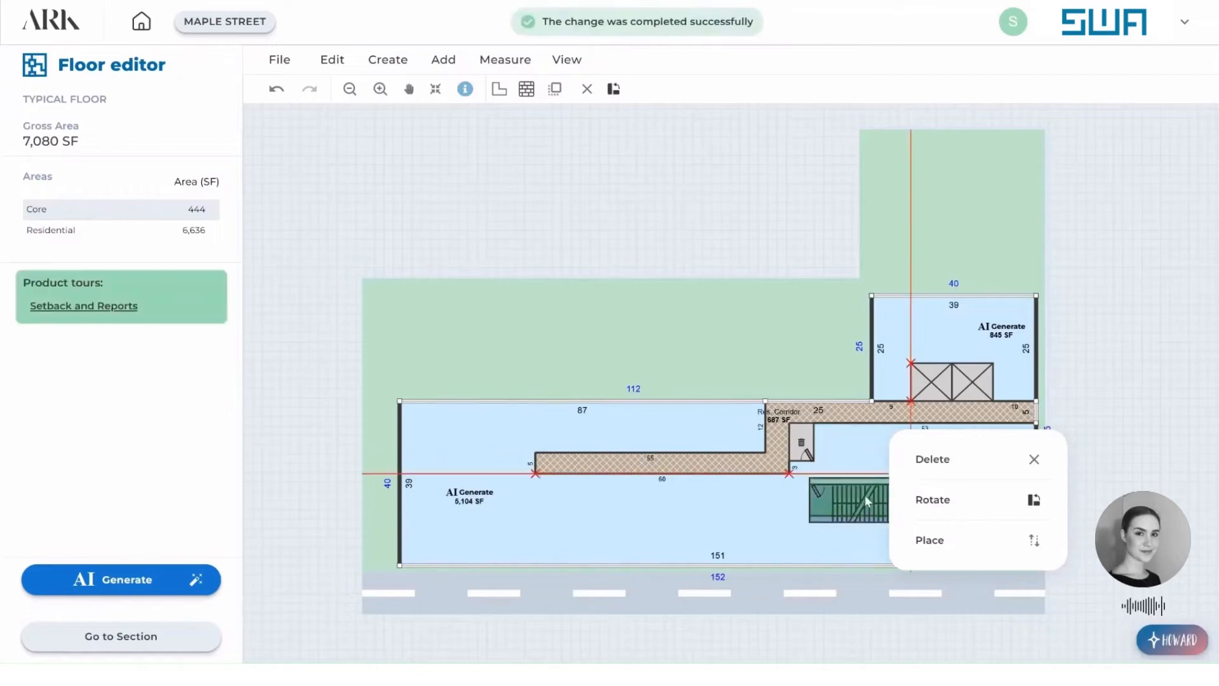
pyautogui.click(869, 443)
pyautogui.click(859, 258)
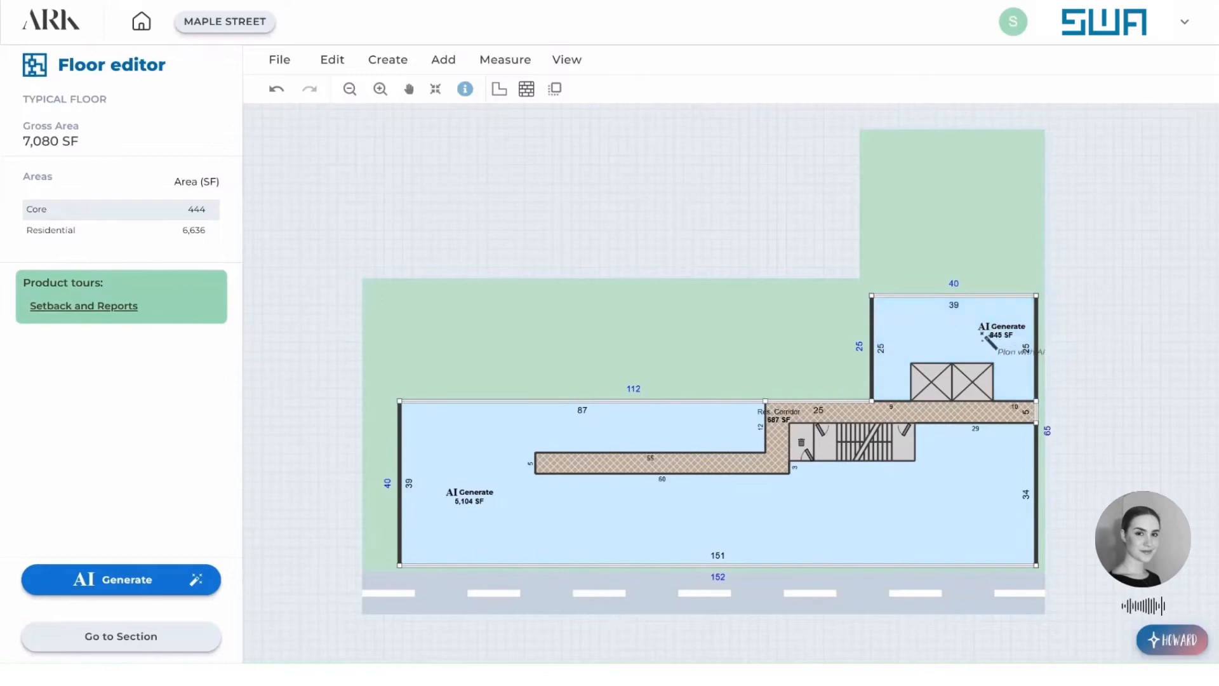
# Start AI unit planning for the area around the elevators and set a numeric mix of 1 studio and 1 1BR.
pyautogui.click(907, 330)
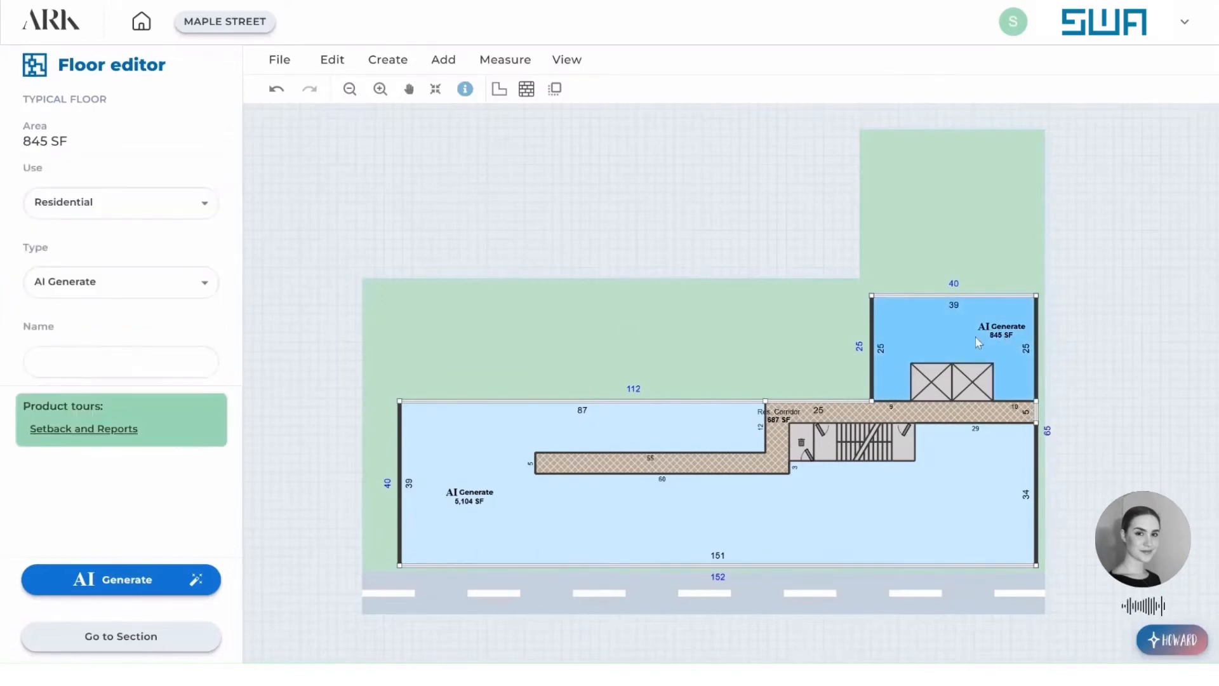
pyautogui.click(140, 582)
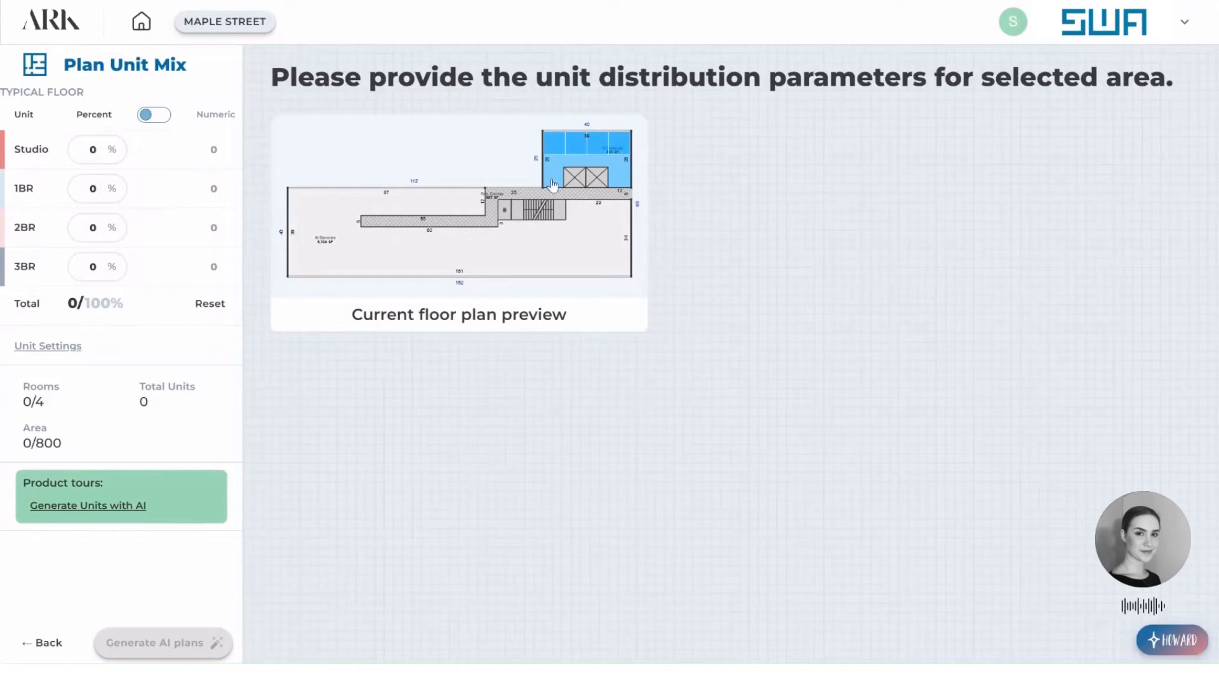
pyautogui.click(160, 115)
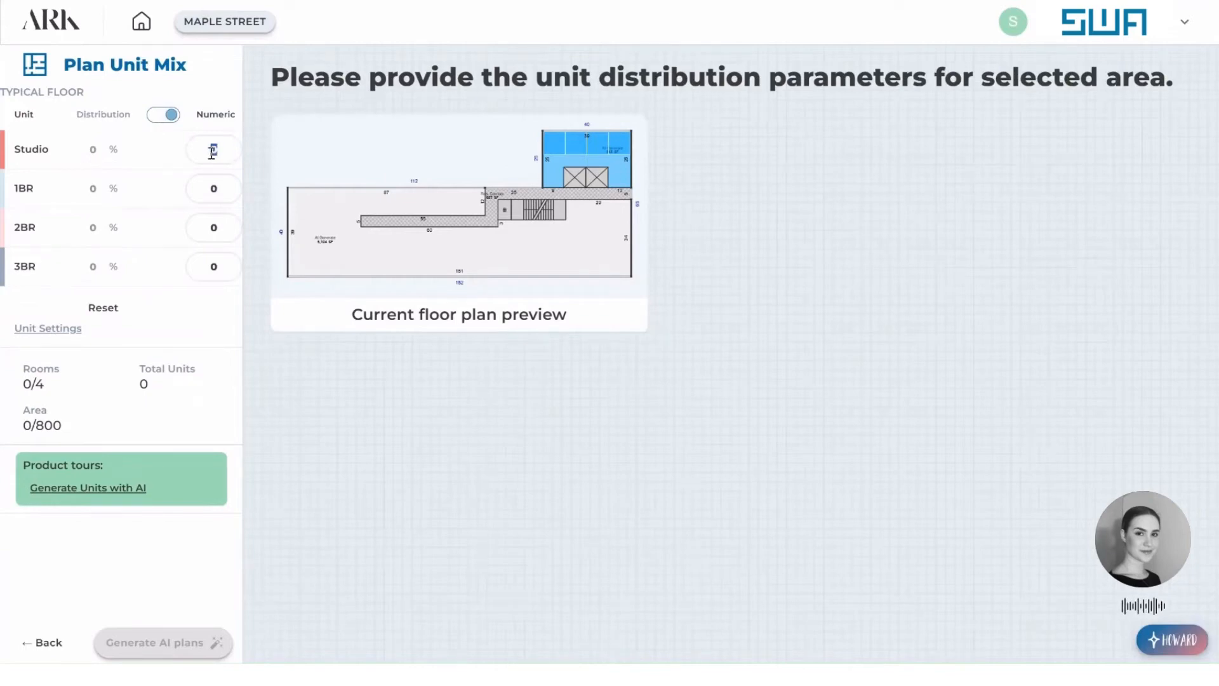
pyautogui.write('11')
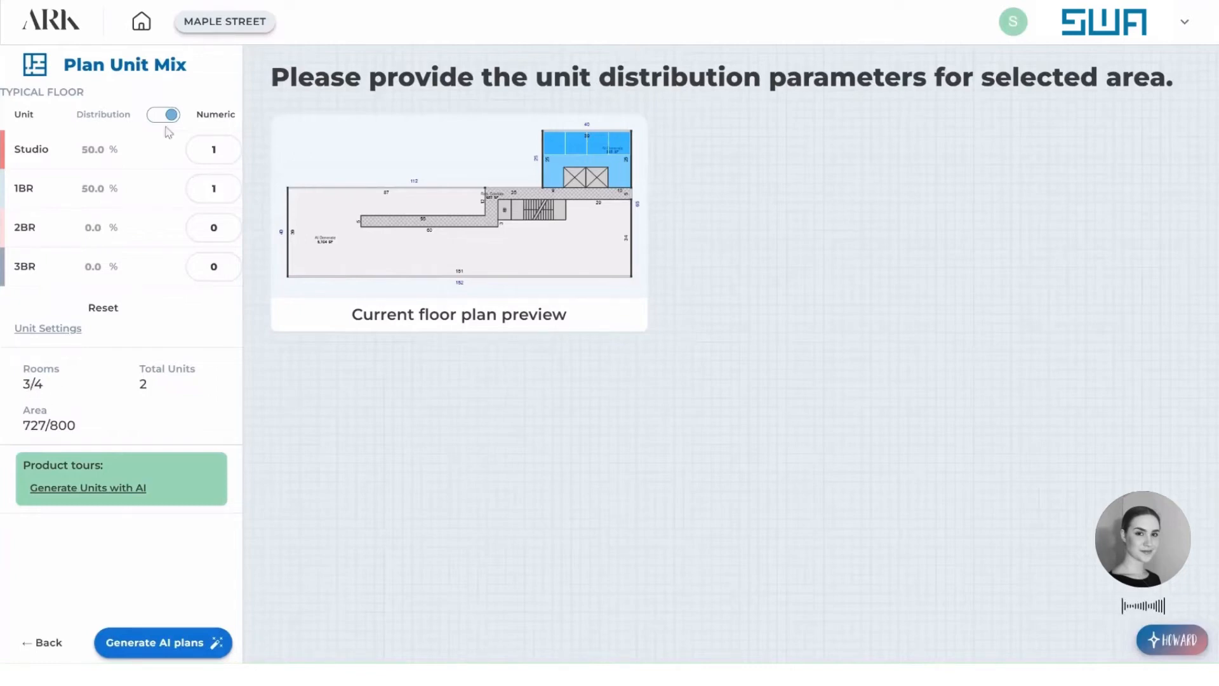
# Change the unit mix to 0 studios and 2 1BR units.
pyautogui.write('0')
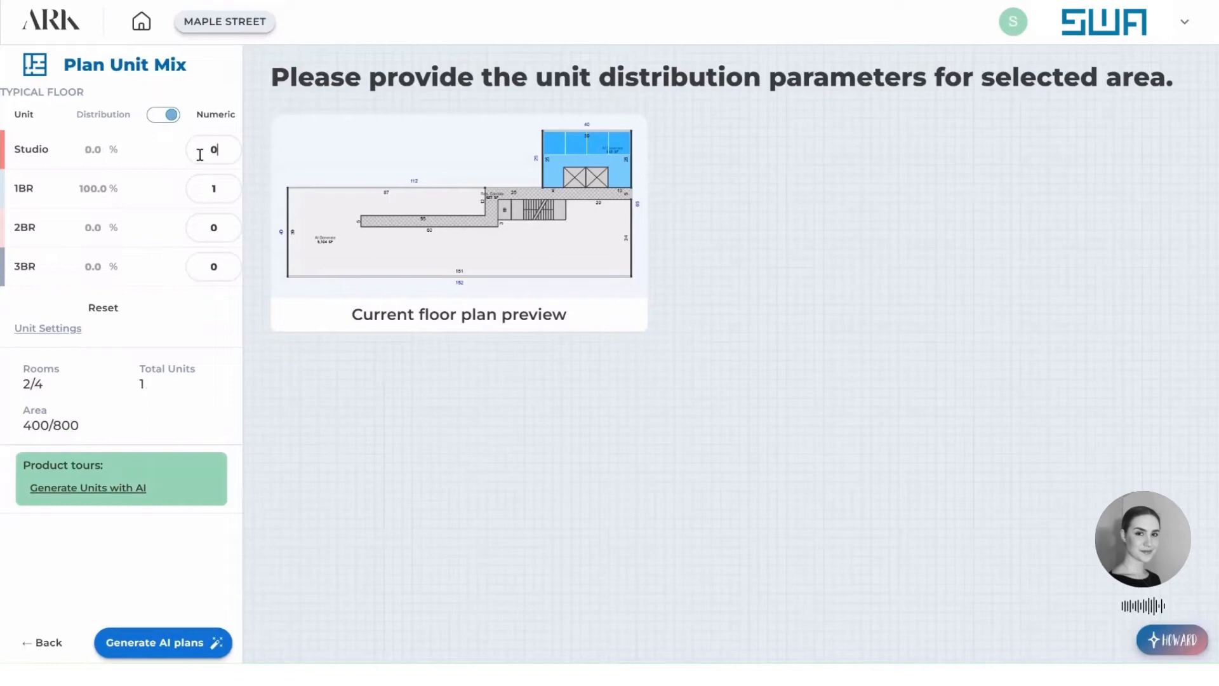
pyautogui.doubleClick(206, 191)
pyautogui.write('2')
# Set the mix to 1 studio and 1 1BR, generate the AI plans, and apply the generated layout.
pyautogui.moveTo(227, 150); pyautogui.dragTo(184, 161)
pyautogui.write('1')
pyautogui.doubleClick(211, 188)
pyautogui.write('1')
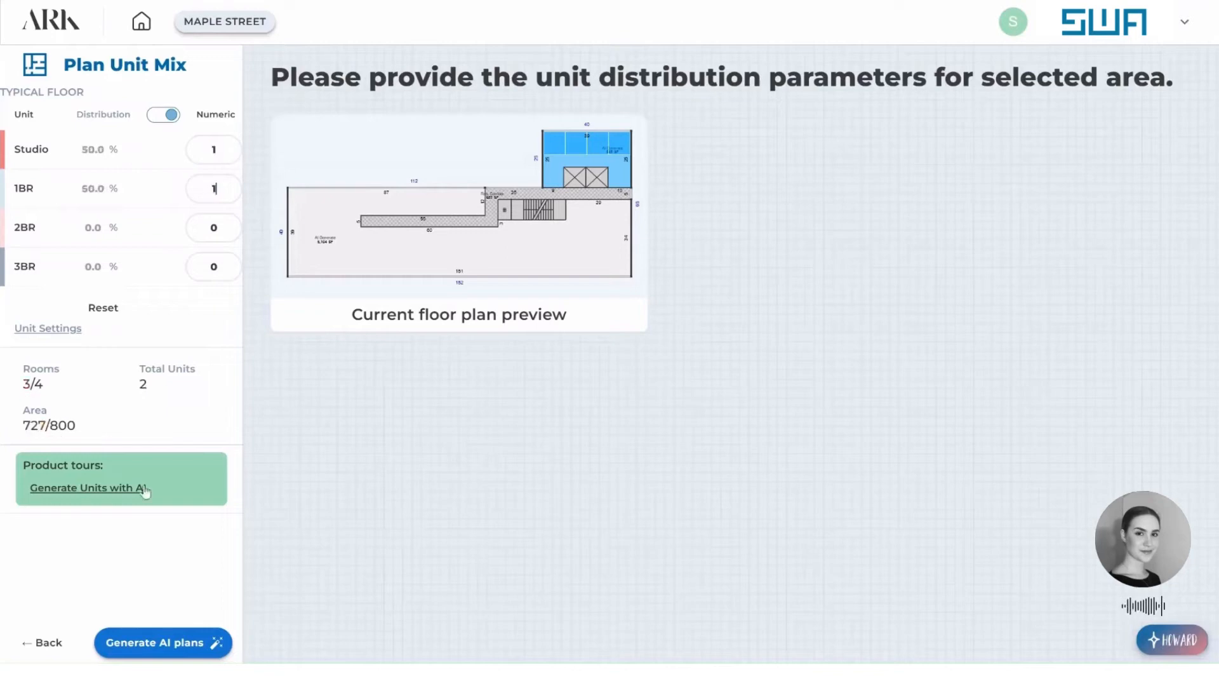
pyautogui.click(178, 646)
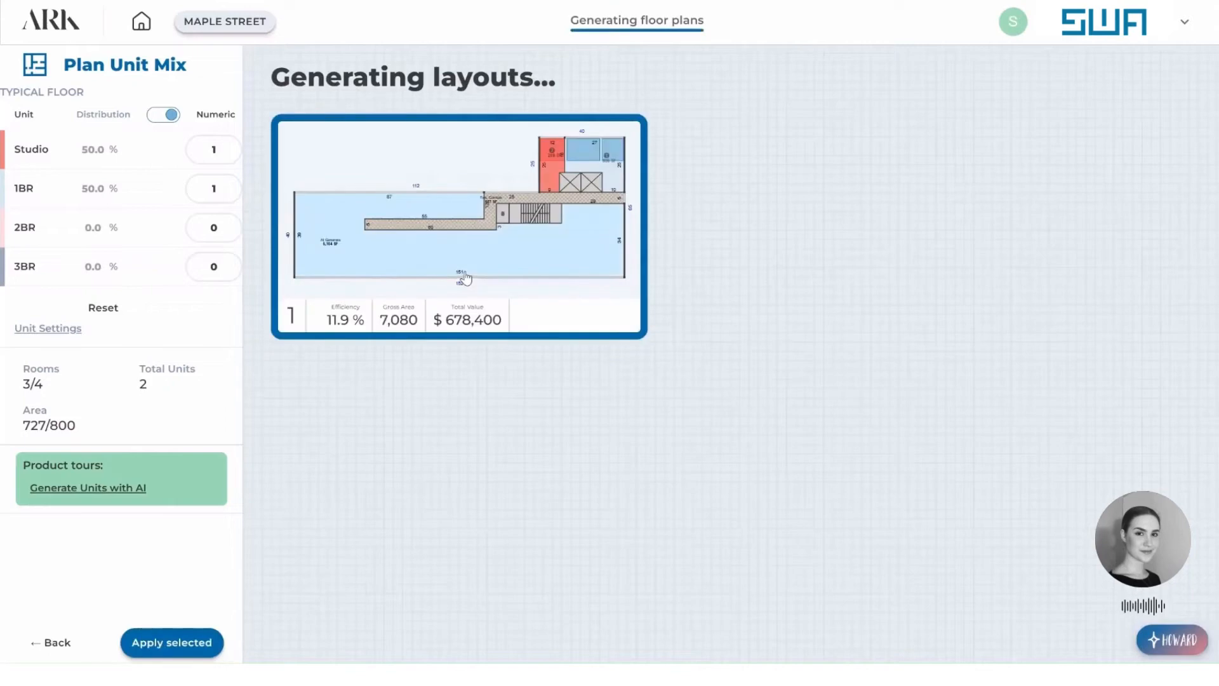
pyautogui.click(168, 642)
# Shift the wall between the two units to widen the studio to about 15 ft, and regenerate the larger unit as a 1 BR.
pyautogui.scroll(5, 1085, 414)
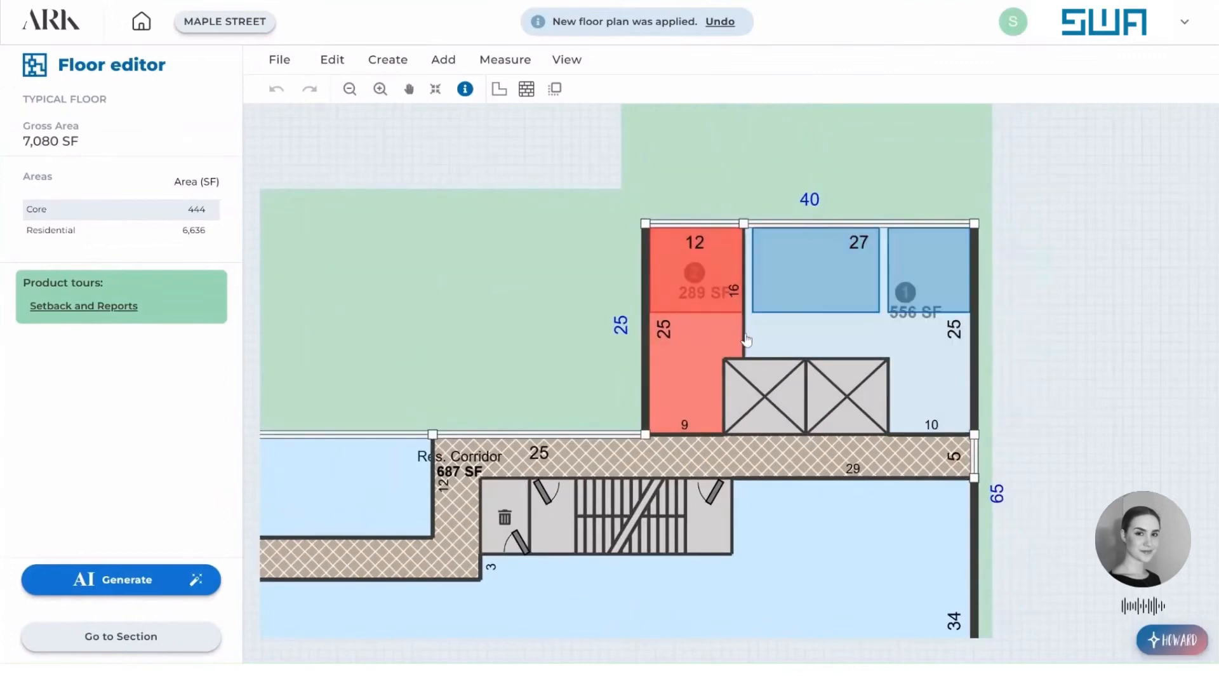
pyautogui.moveTo(744, 338); pyautogui.dragTo(770, 336)
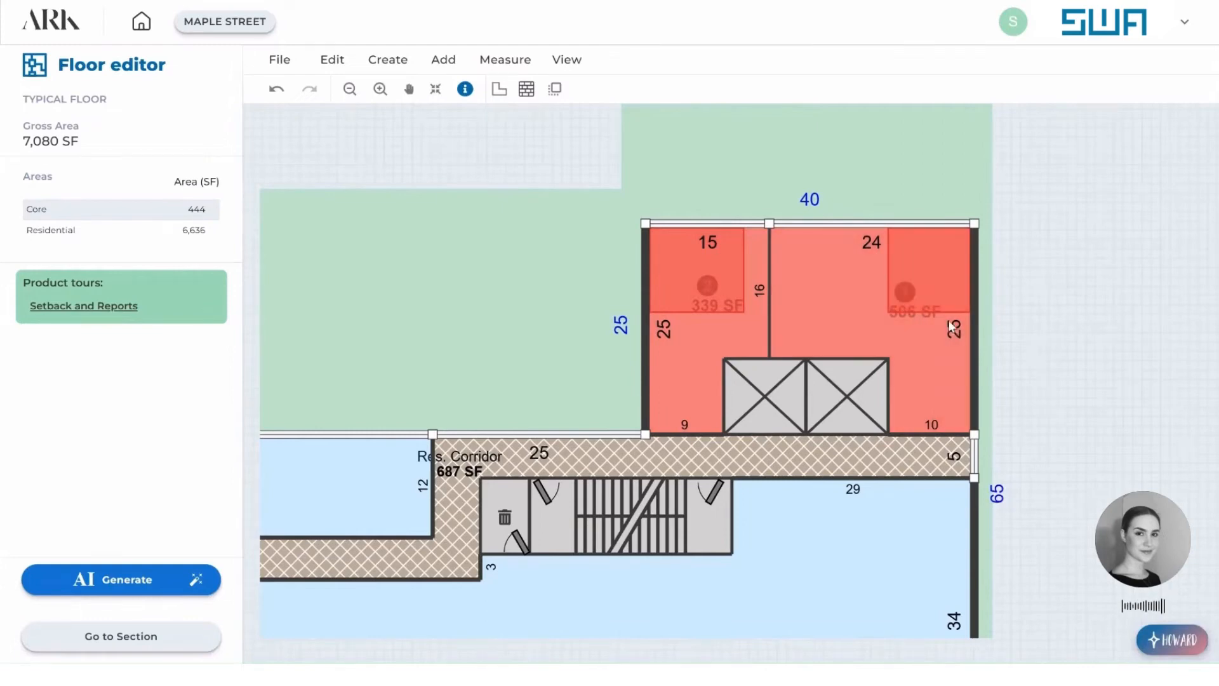
pyautogui.click(855, 297)
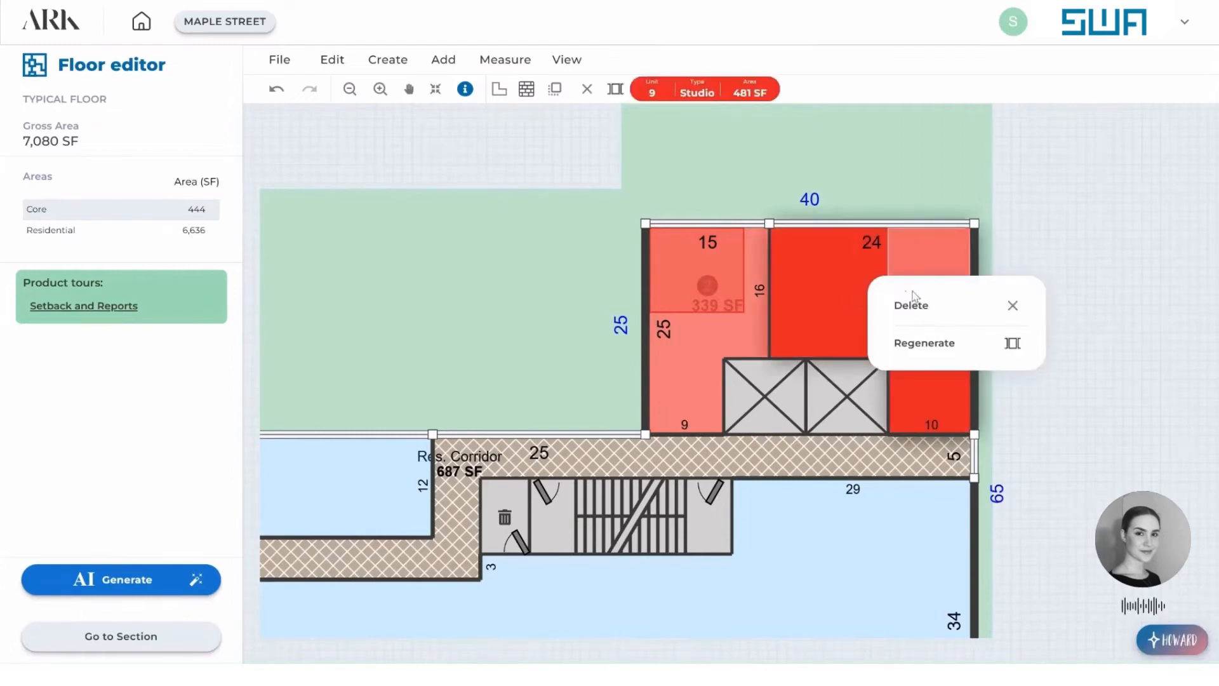
pyautogui.click(951, 346)
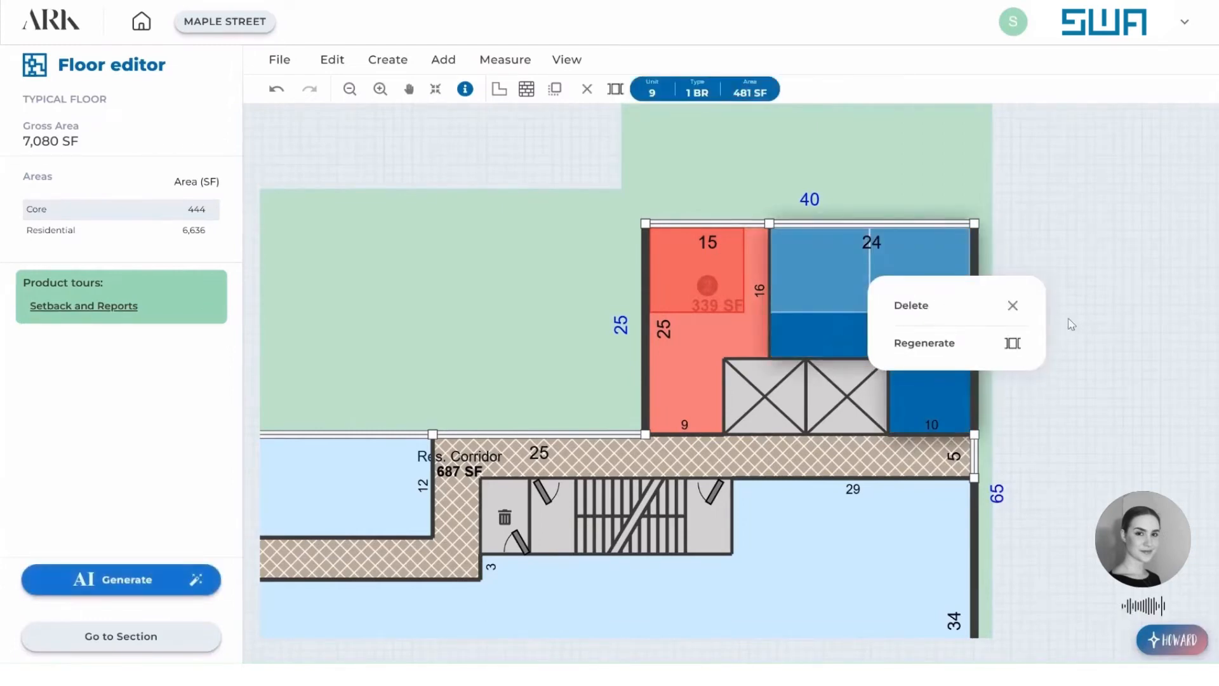
pyautogui.click(1111, 246)
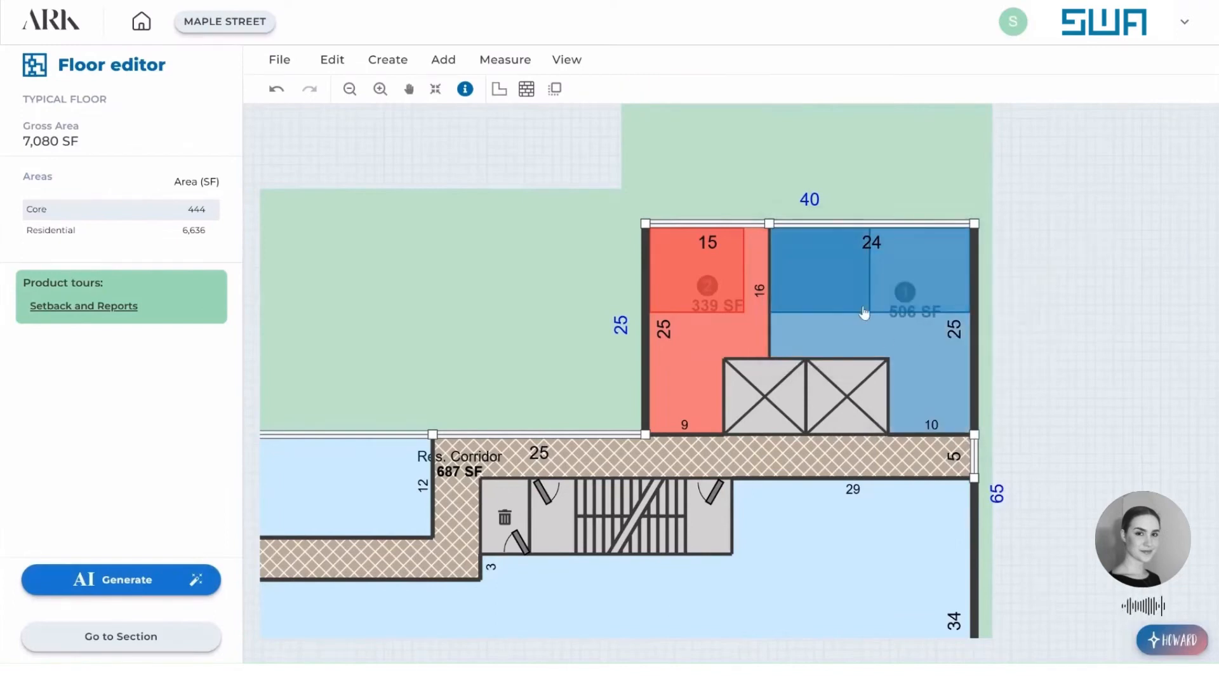
# Go to the building's schematic section and reduce the typical floor count to 10.
pyautogui.scroll(-5, 974, 279)
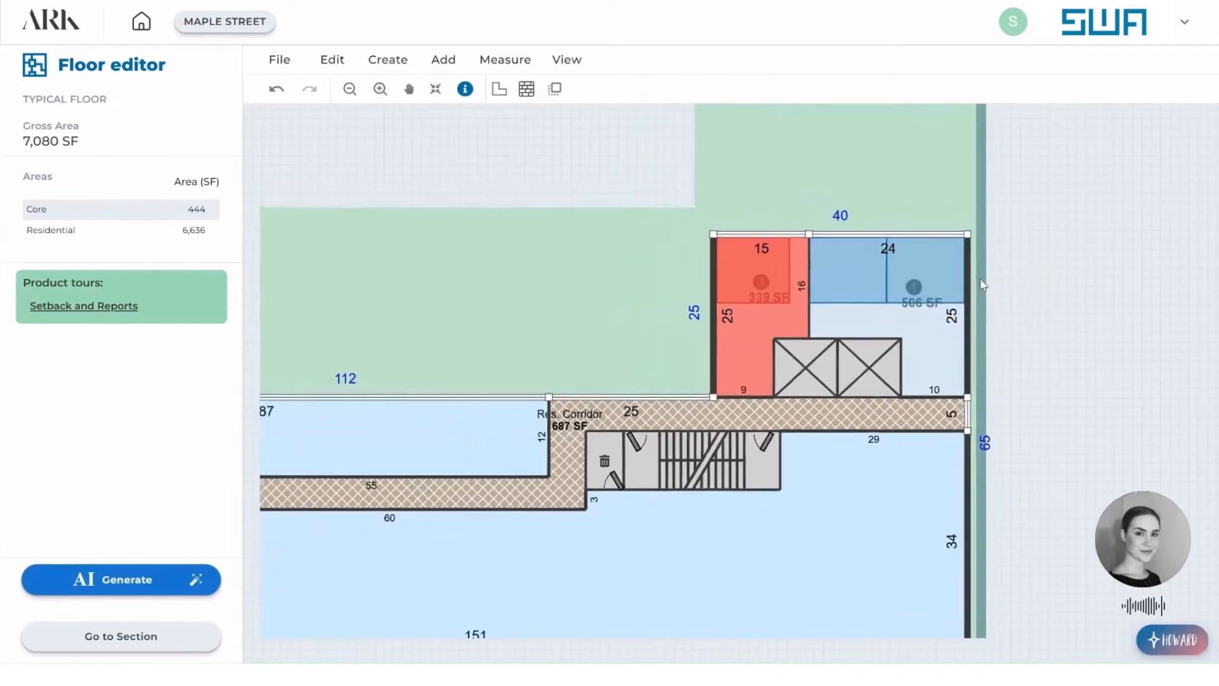
pyautogui.moveTo(1024, 259); pyautogui.dragTo(1080, 331)
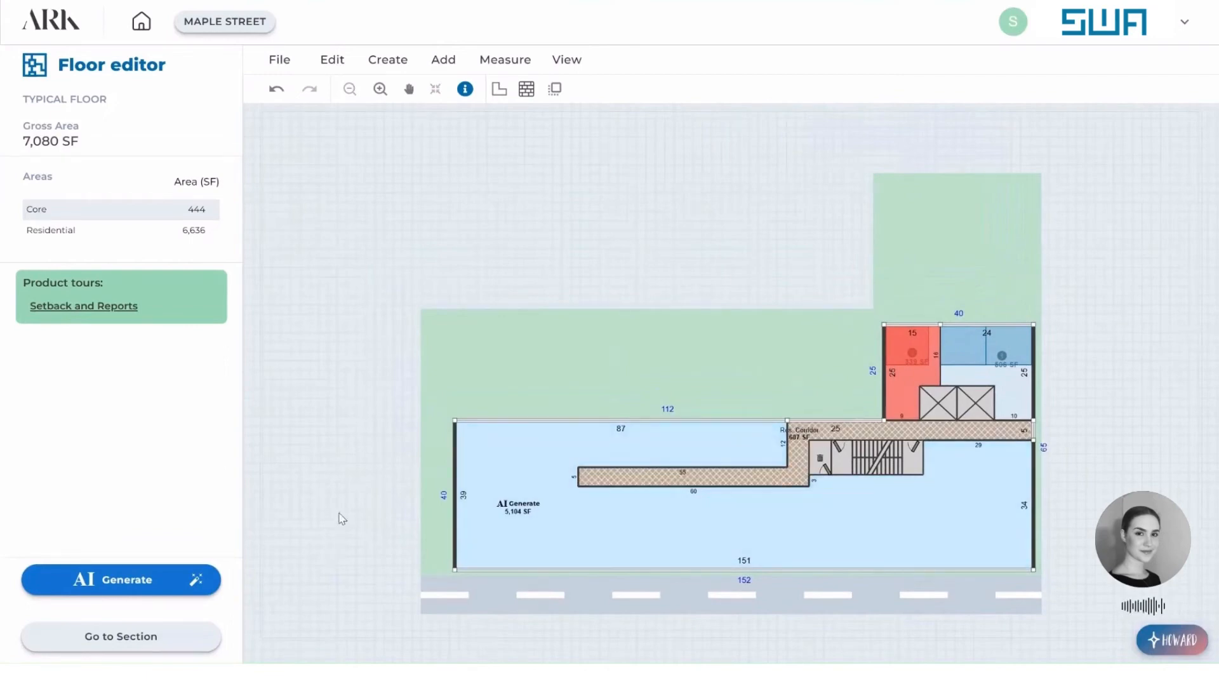
pyautogui.click(148, 639)
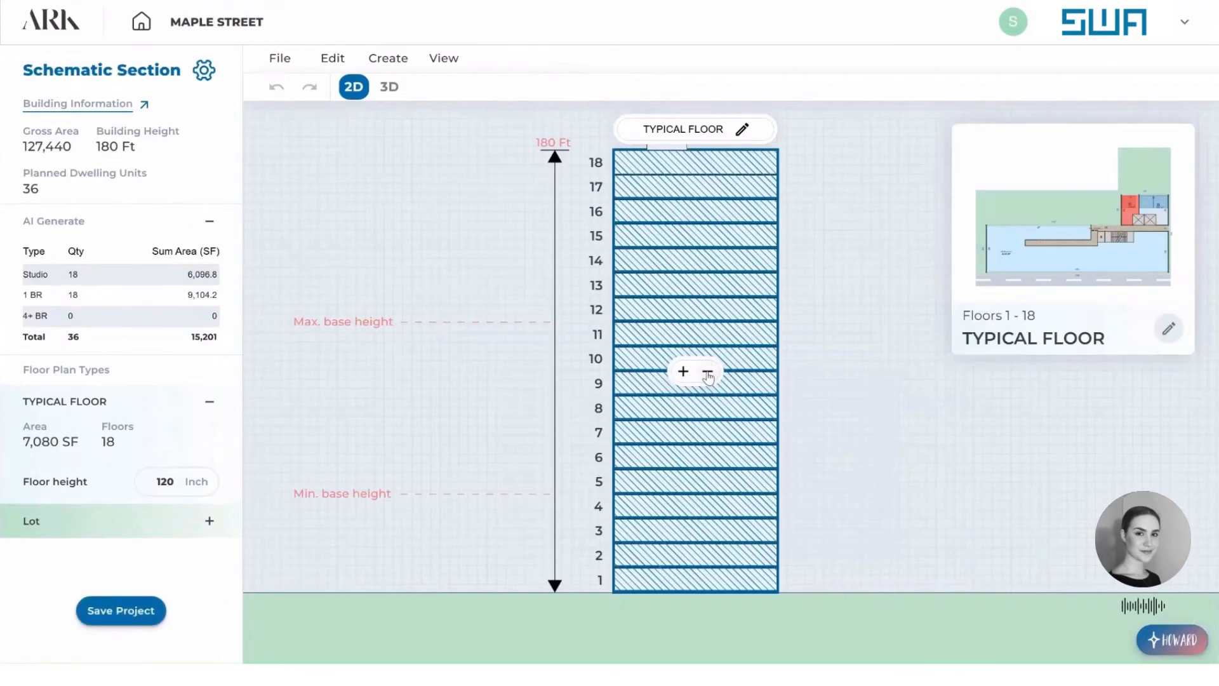
pyautogui.click(708, 374)
pyautogui.click(708, 374)
pyautogui.click(709, 376)
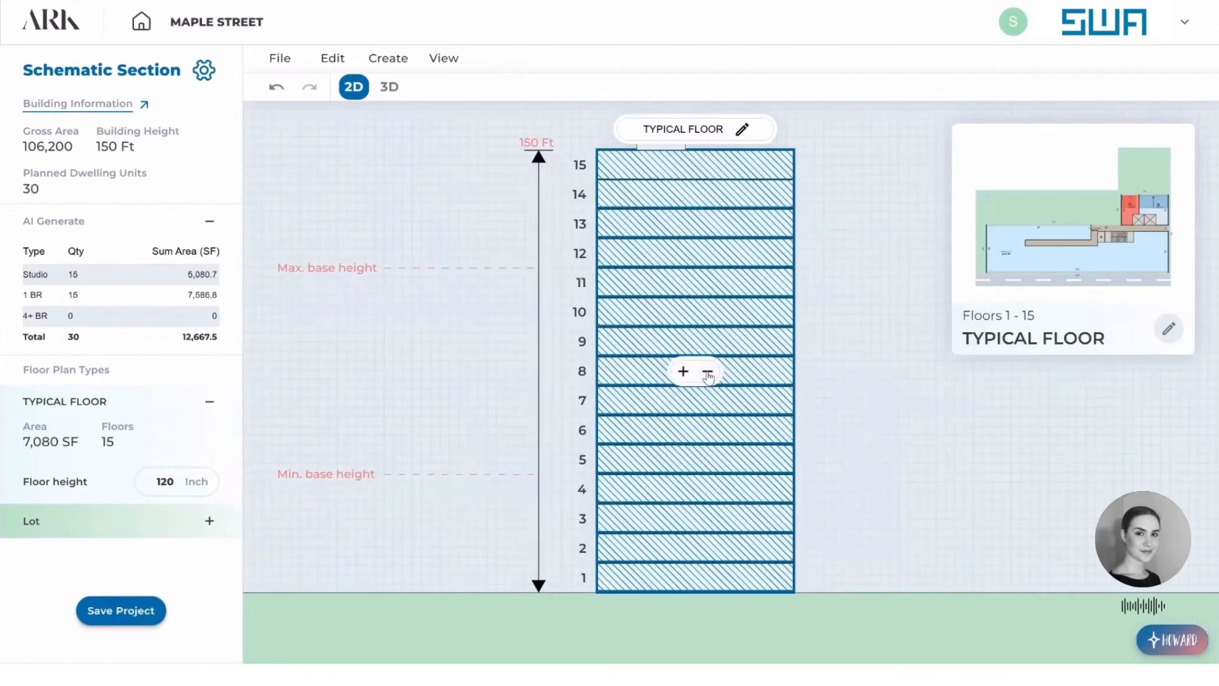
pyautogui.click(709, 378)
pyautogui.click(710, 379)
pyautogui.click(709, 379)
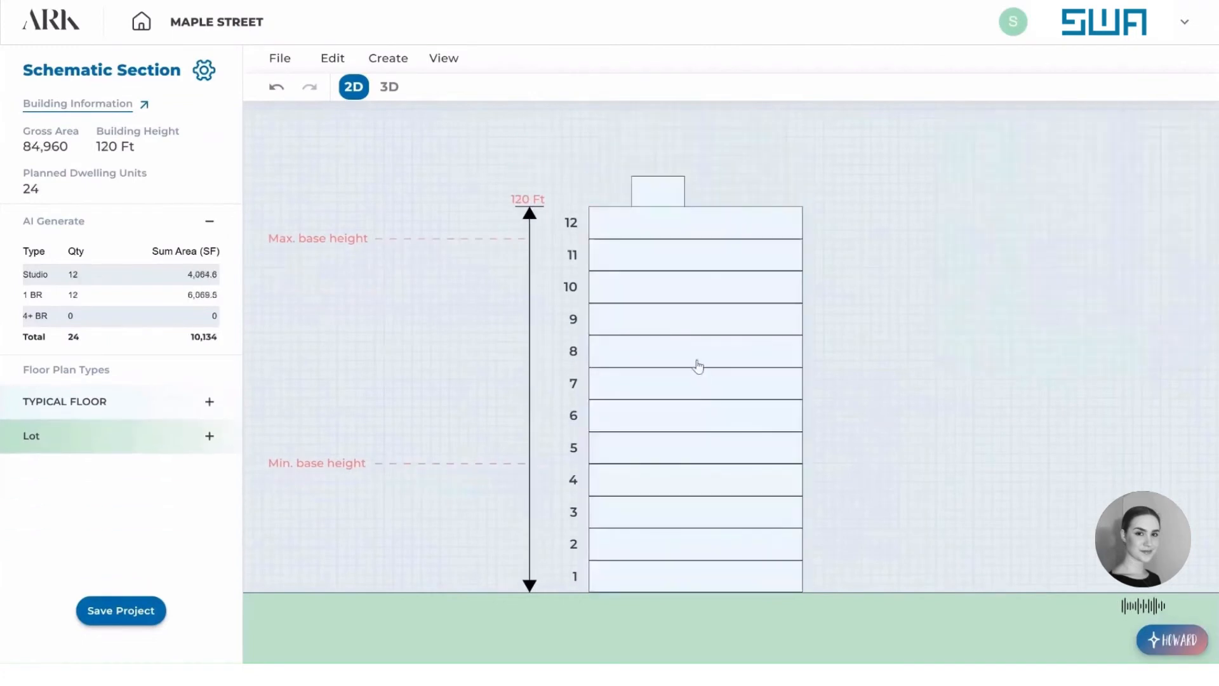
pyautogui.click(709, 399)
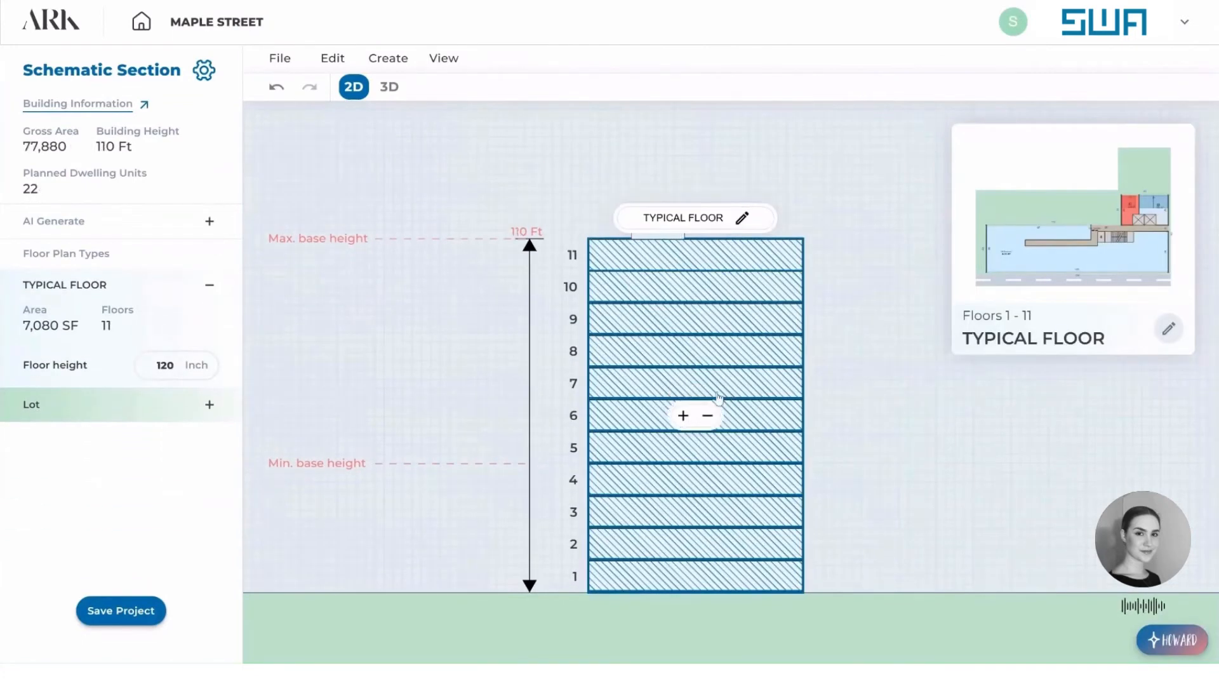
pyautogui.click(707, 417)
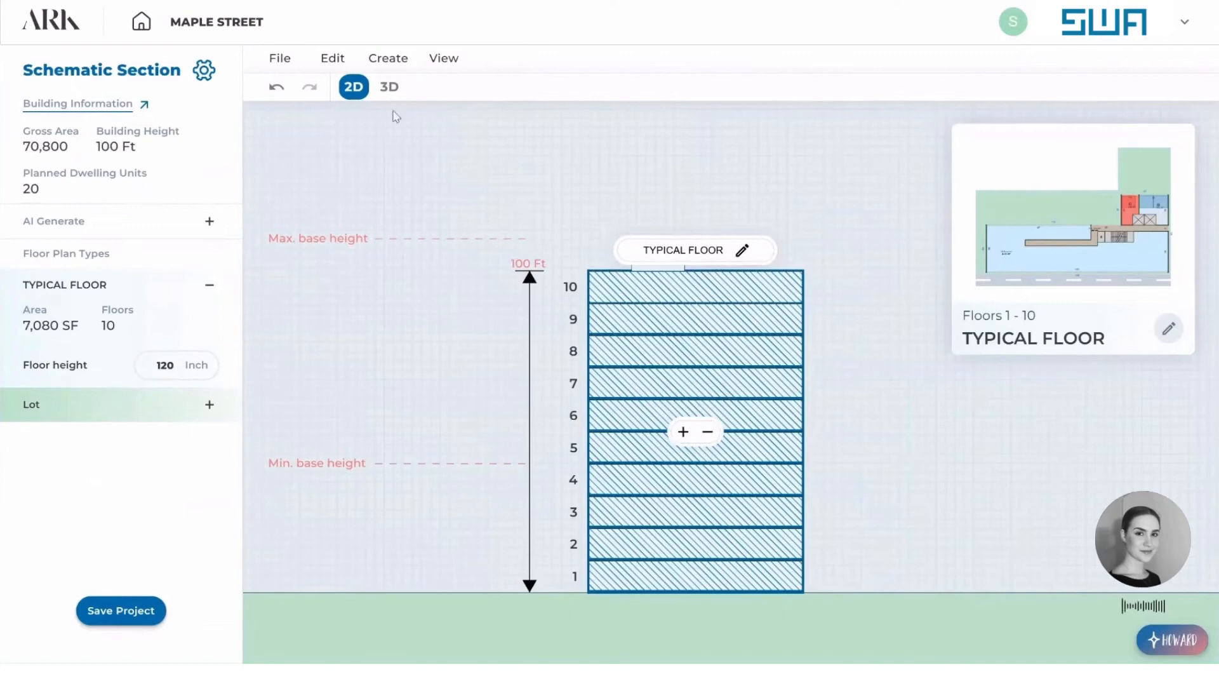
# Create a ground floor beneath the typical floors in the section.
pyautogui.click(404, 60)
pyautogui.click(448, 119)
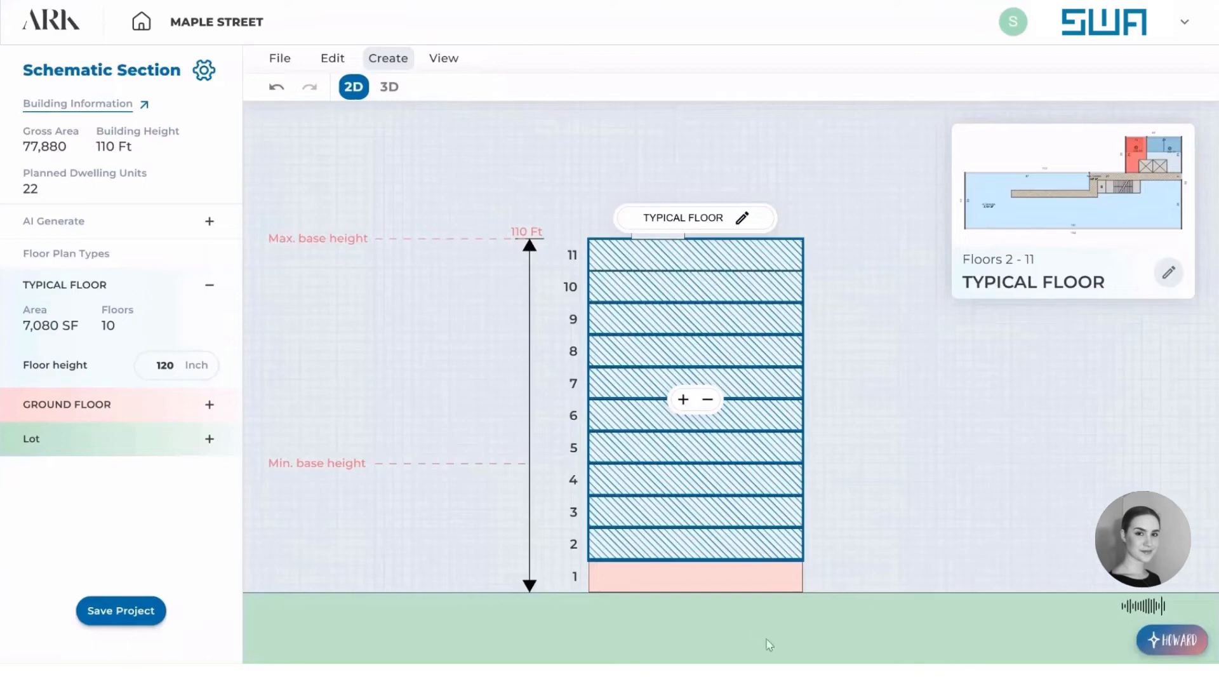
# Open the ground floor's plan from the section for editing.
pyautogui.click(745, 589)
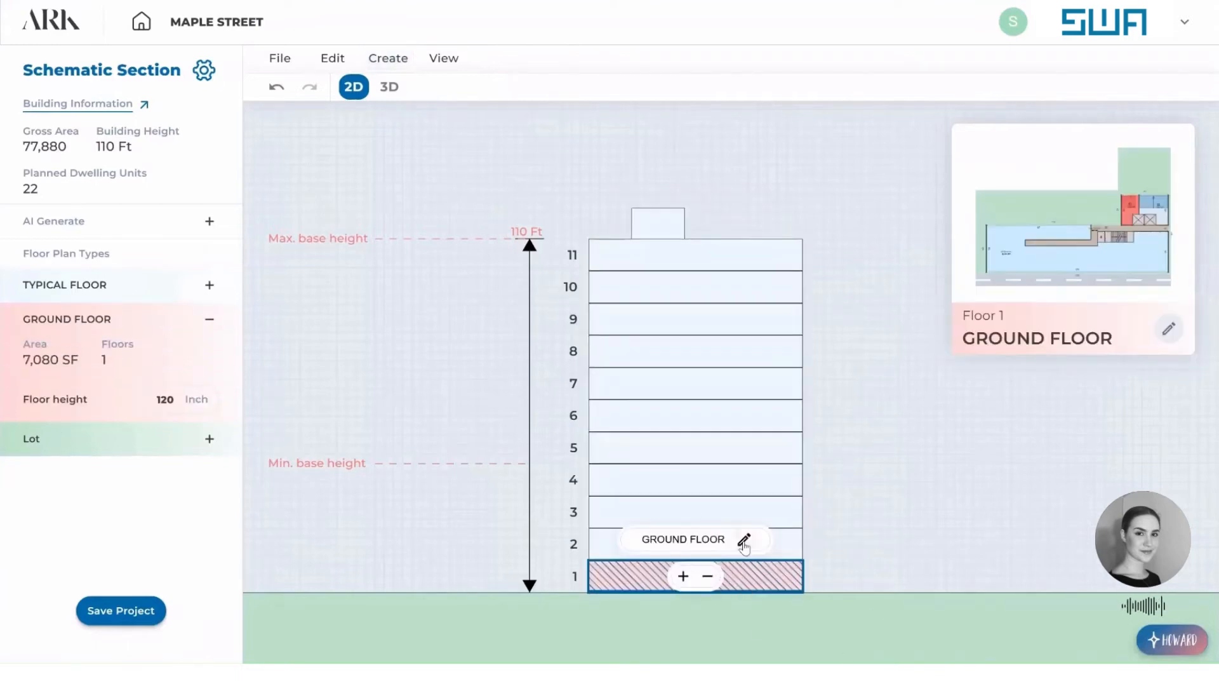
pyautogui.click(745, 541)
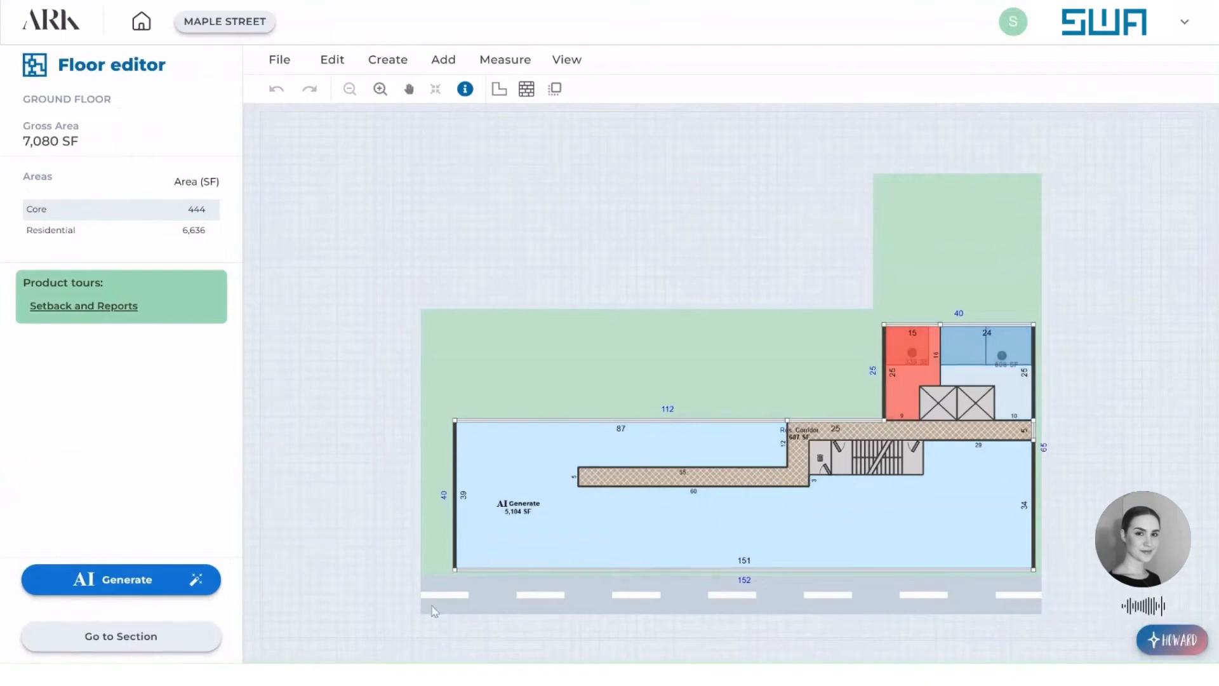
pyautogui.click(191, 637)
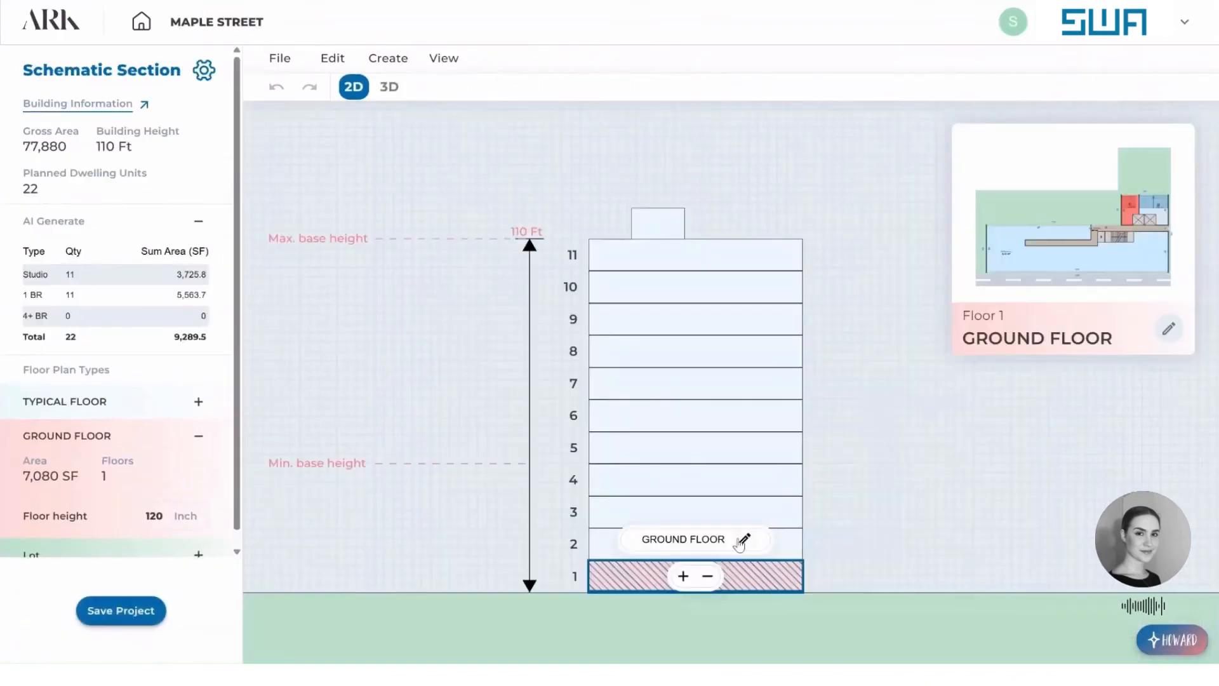
pyautogui.click(743, 541)
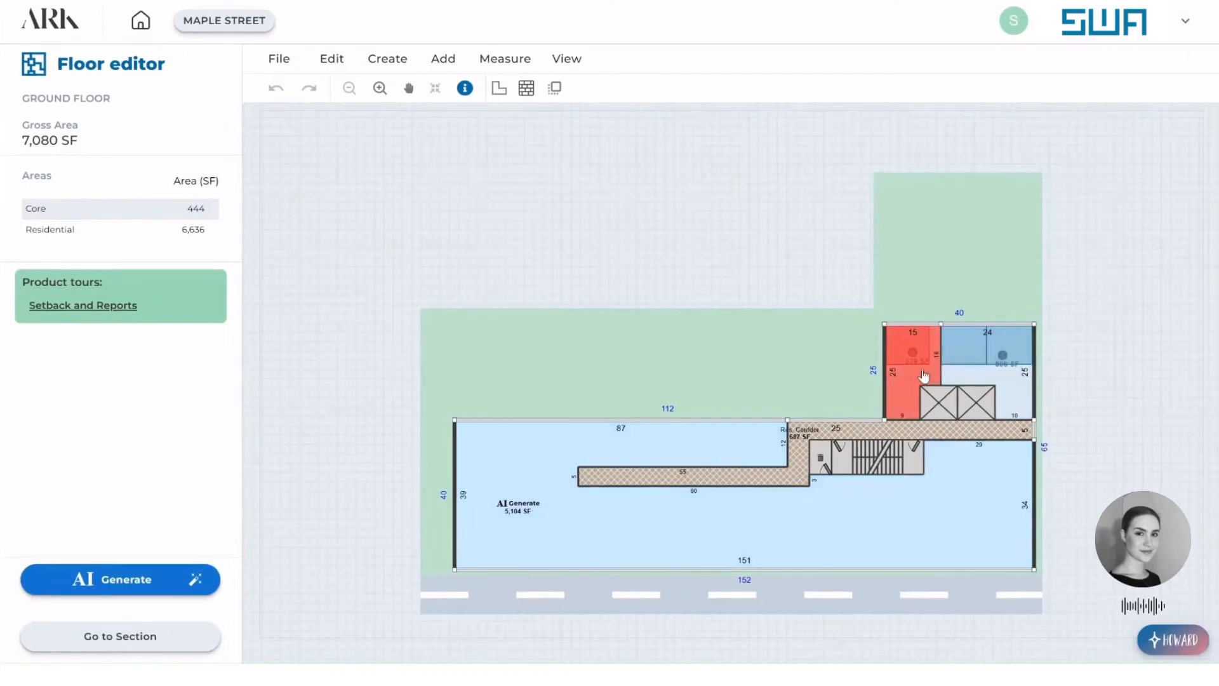
# Delete the studio and the 1 BR unit around the elevators on the ground floor.
pyautogui.click(922, 377)
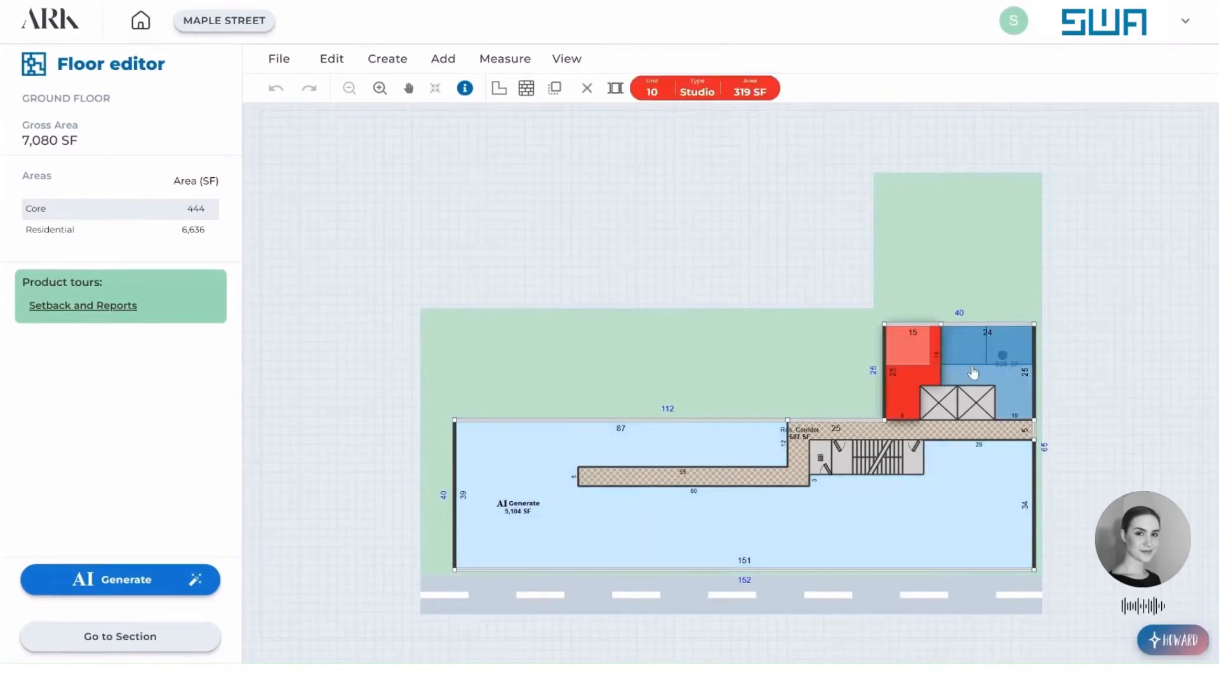
pyautogui.click(974, 373)
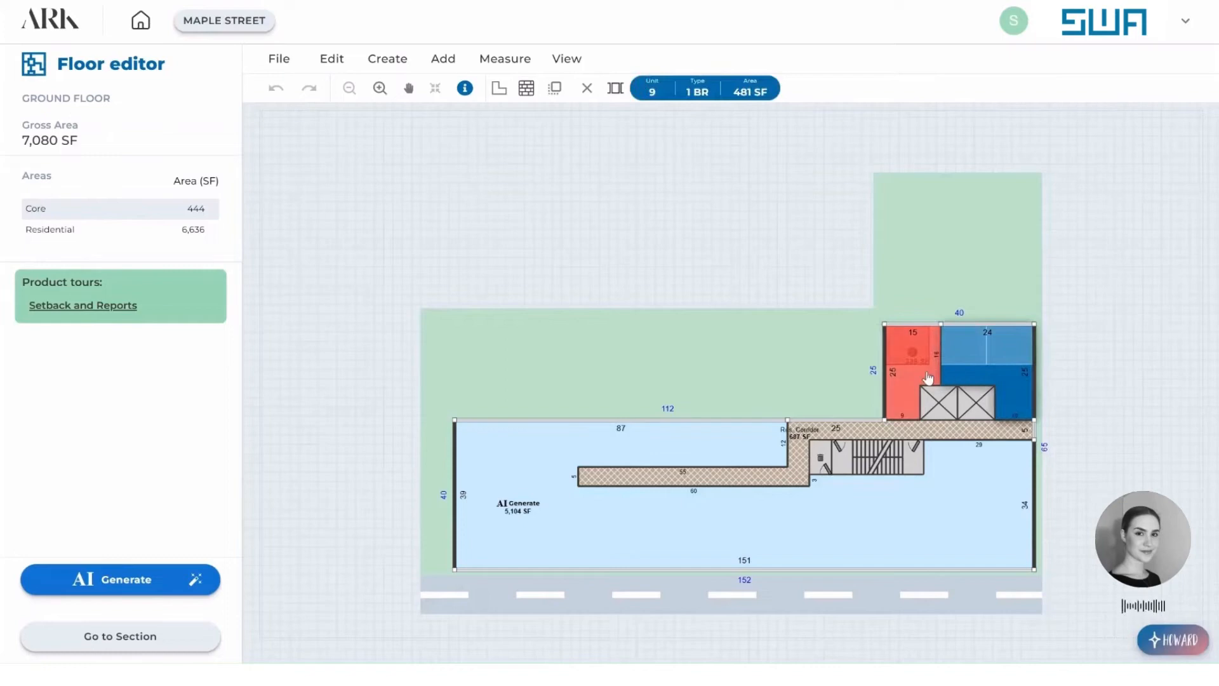
pyautogui.rightClick(927, 378)
pyautogui.click(977, 393)
pyautogui.rightClick(975, 381)
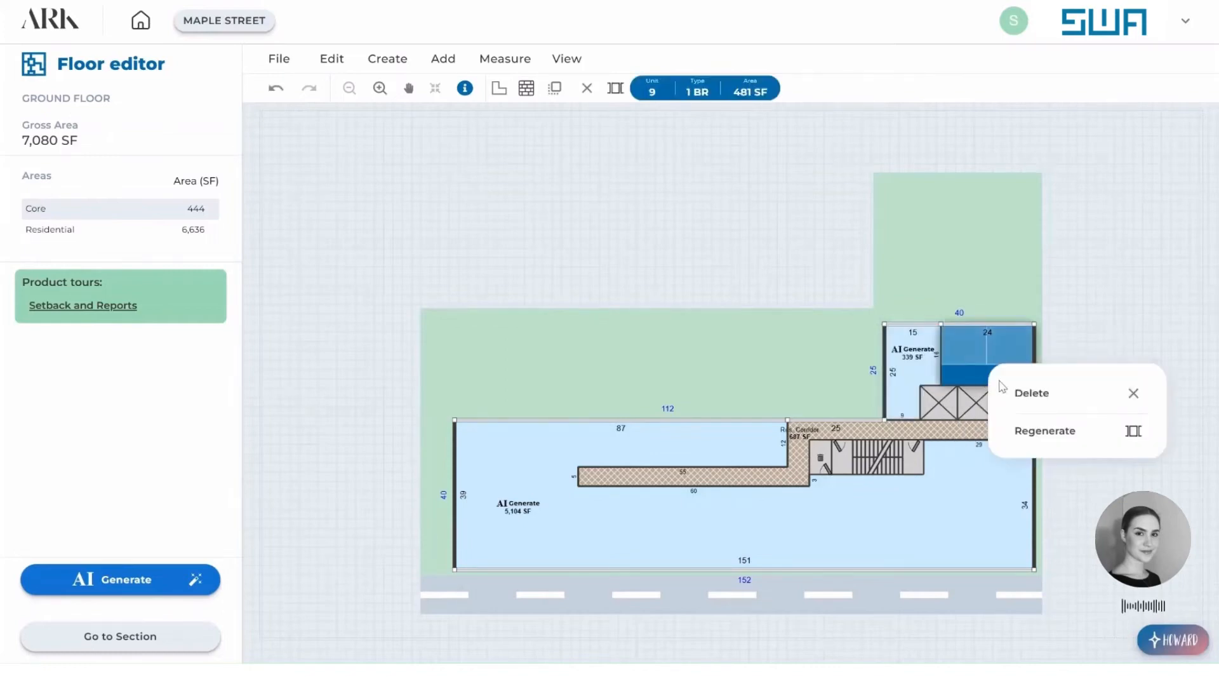
pyautogui.click(1010, 391)
# Remove the dividing wall between the two emptied unit areas above the elevators to merge them.
pyautogui.rightClick(944, 374)
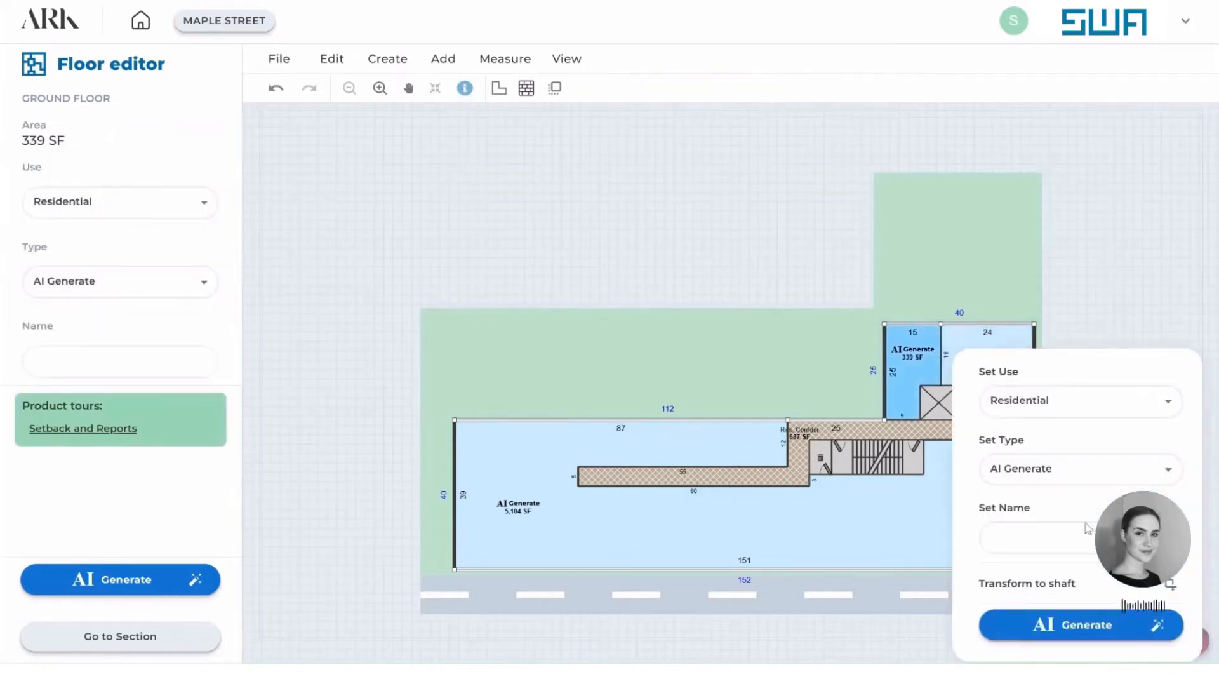
pyautogui.click(1064, 253)
pyautogui.scroll(2, 946, 363)
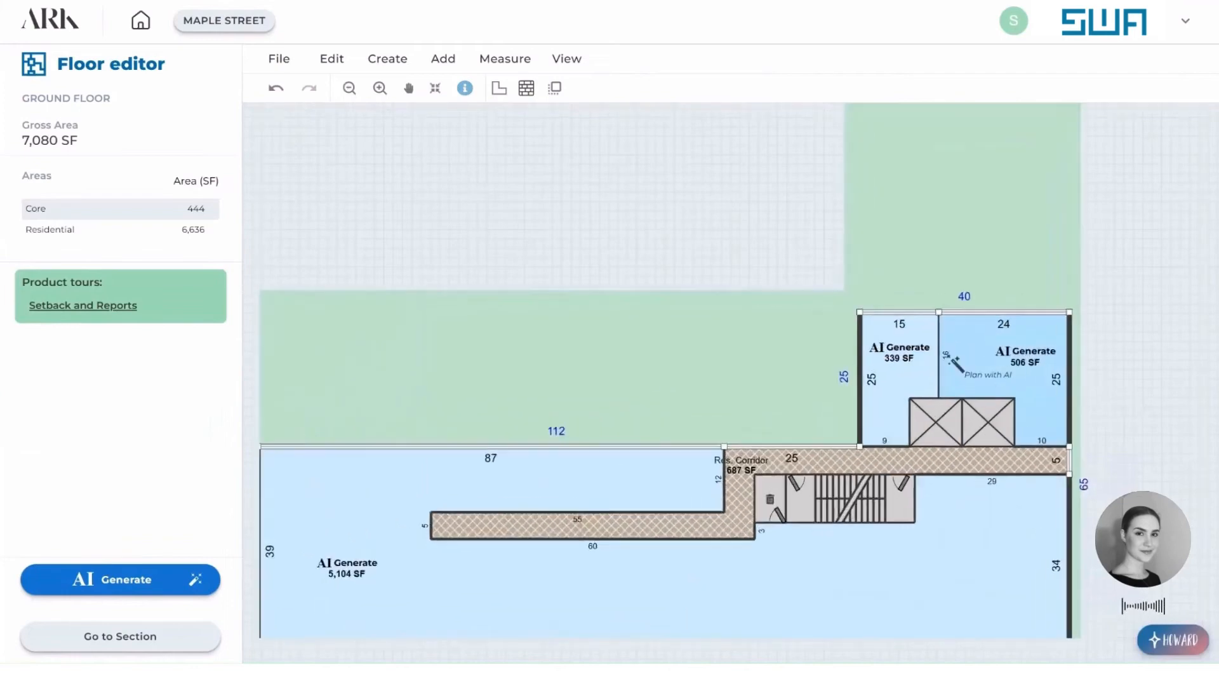
pyautogui.scroll(1, 948, 359)
pyautogui.click(999, 412)
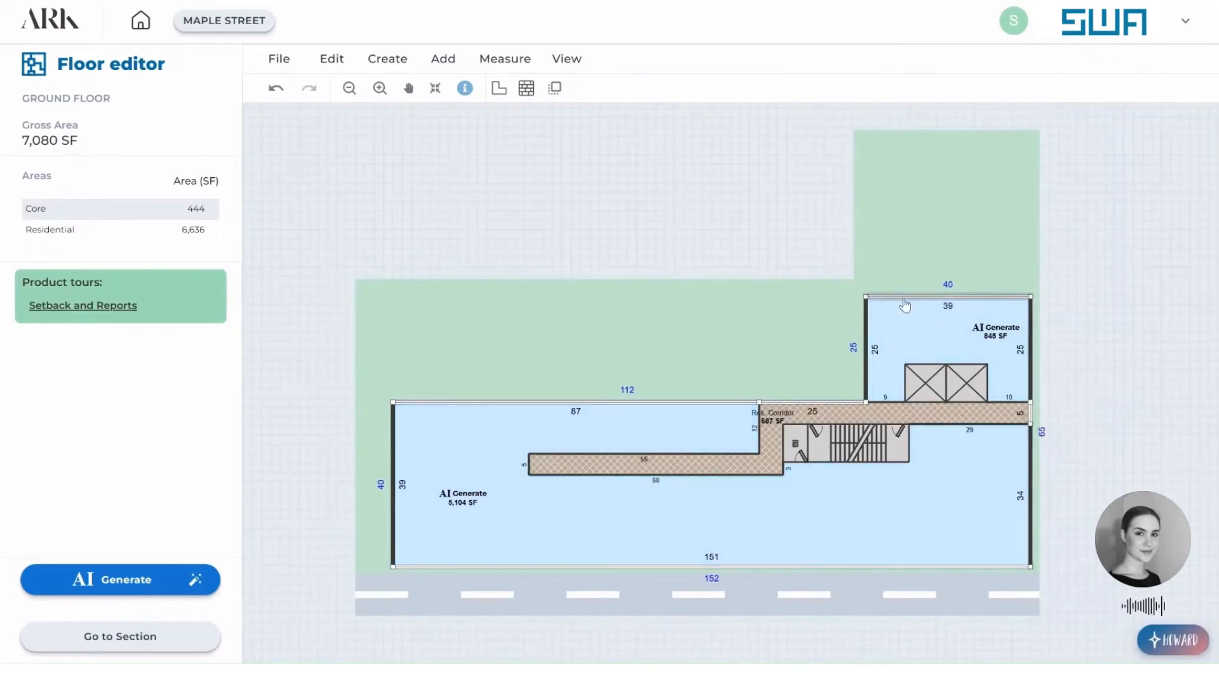
# Extend the short wing's rear facade to about 62 ft and the long wing's depth to about 65 ft across its 112 ft rear side.
pyautogui.moveTo(906, 306); pyautogui.dragTo(902, 146)
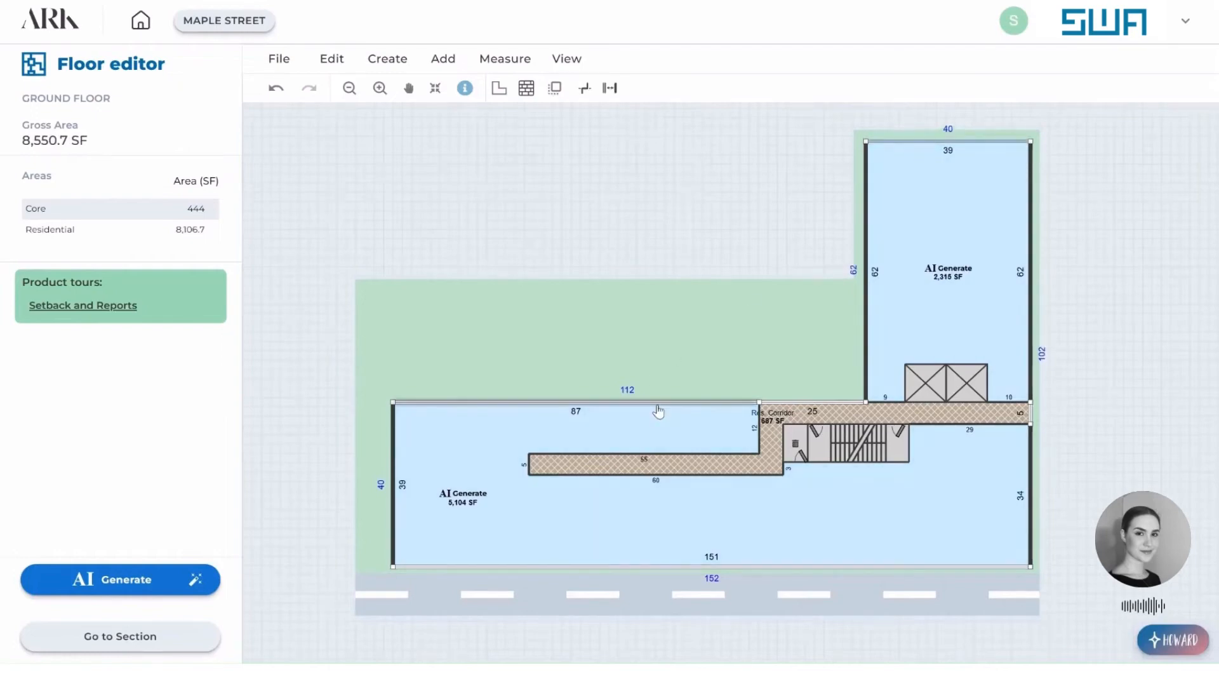
pyautogui.moveTo(658, 411); pyautogui.dragTo(674, 307)
pyautogui.moveTo(766, 330); pyautogui.dragTo(871, 335)
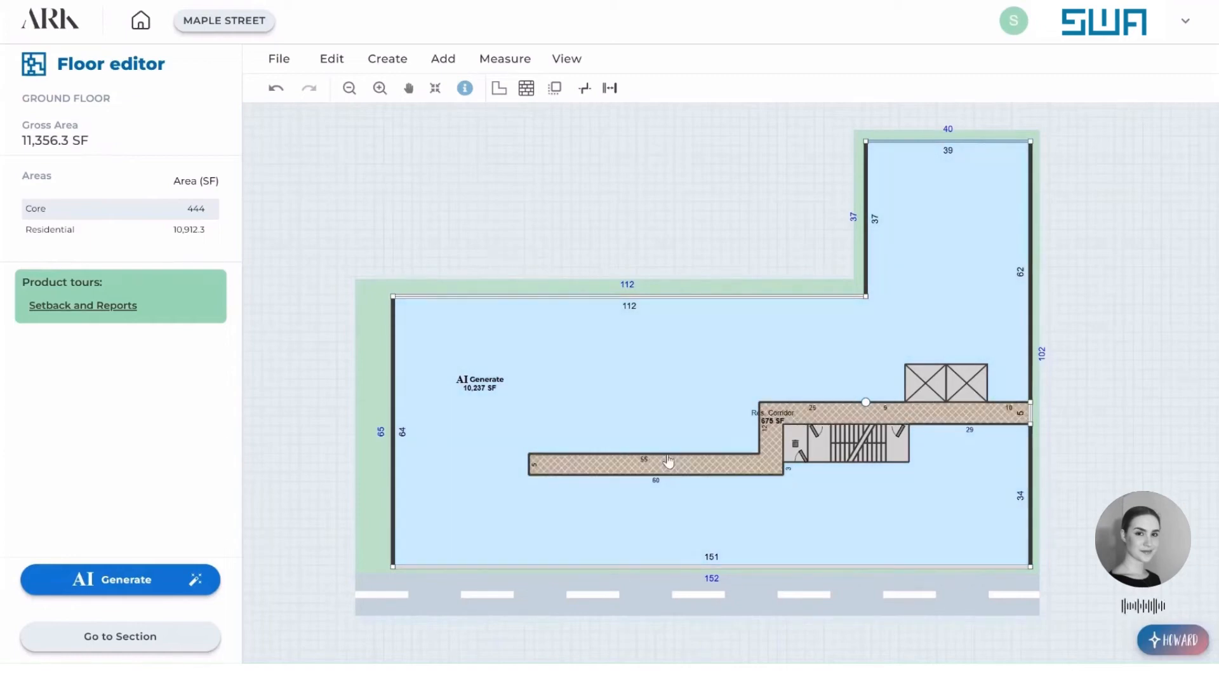
# Shorten the residential corridor by removing its long branch, keeping only the straight stretch between the elevators and the staircase.
pyautogui.click(686, 471)
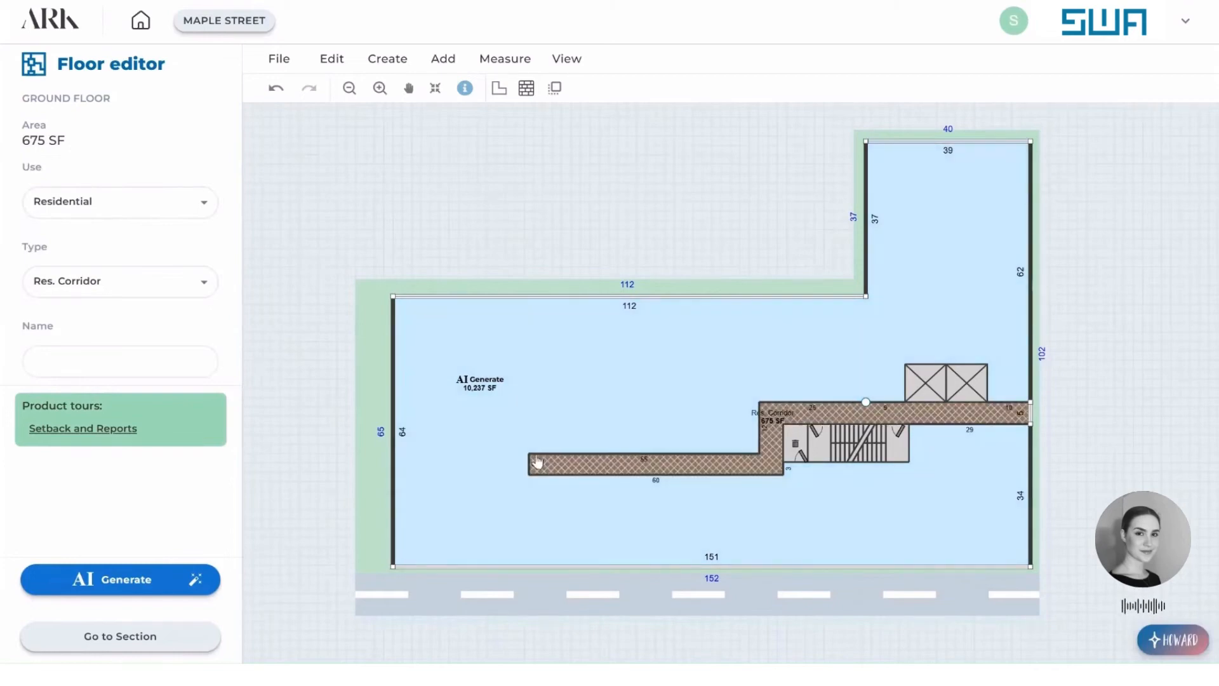
pyautogui.click(529, 468)
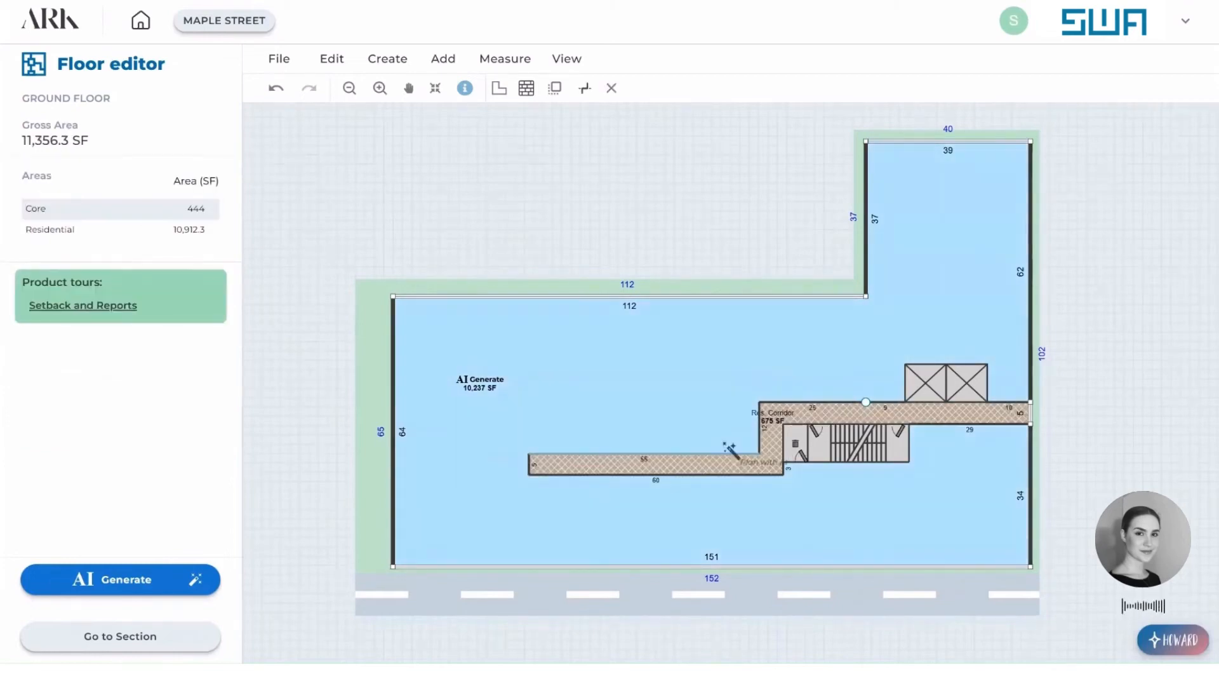
pyautogui.moveTo(531, 472); pyautogui.dragTo(775, 416)
pyautogui.click(774, 482)
pyautogui.click(762, 419)
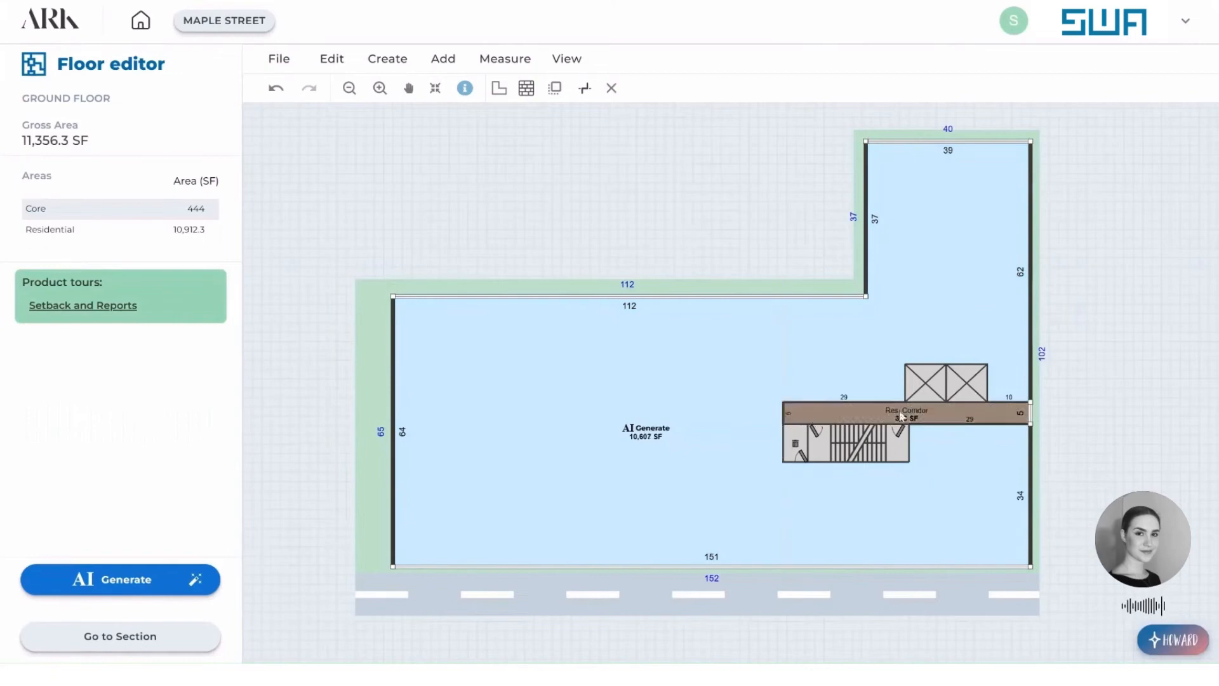
# Split the corridor's lower edge and extend it to the street facade, widening the new part to 29 ft up to the staircase.
pyautogui.click(961, 427)
pyautogui.doubleClick(943, 424)
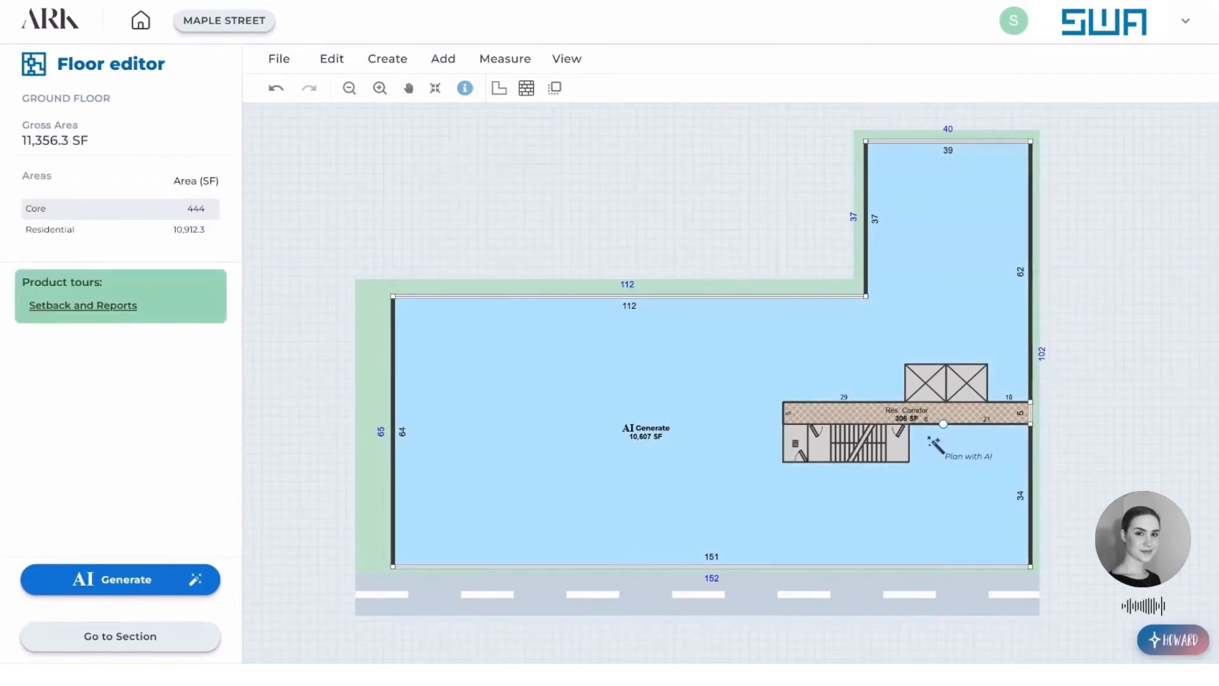
pyautogui.moveTo(963, 429); pyautogui.dragTo(964, 572)
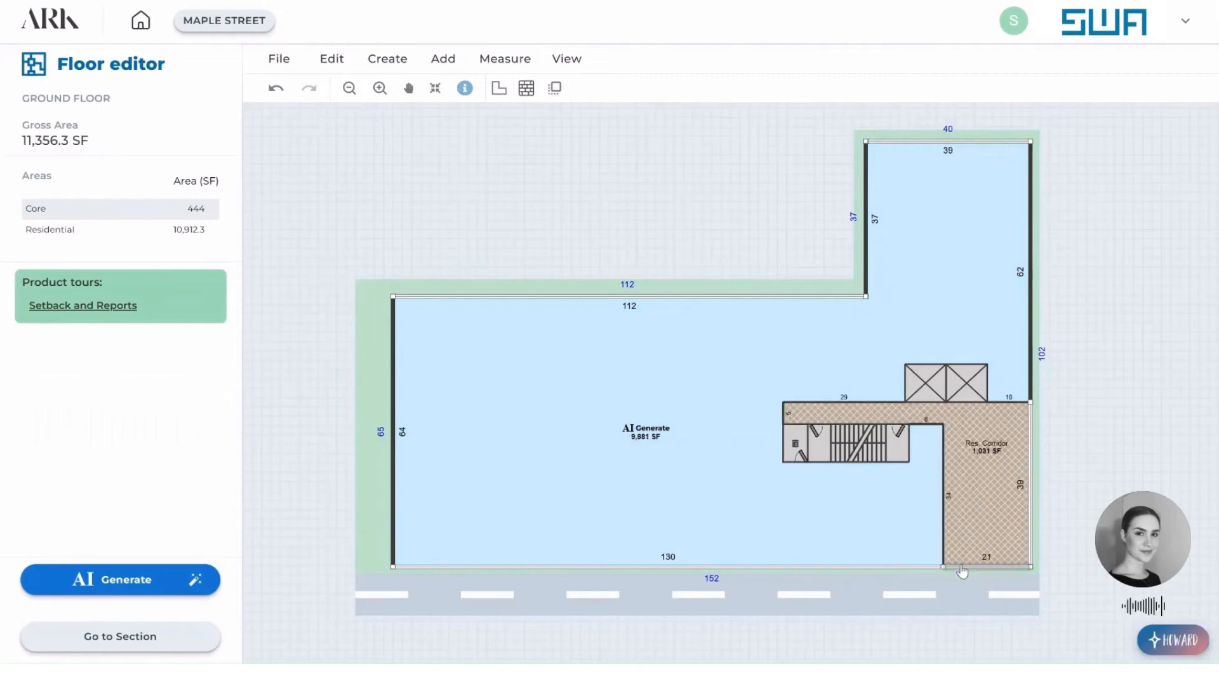
pyautogui.moveTo(942, 490)
pyautogui.mouseDown()
pyautogui.moveTo(912, 488)
pyautogui.moveTo(926, 485)
pyautogui.mouseUp()
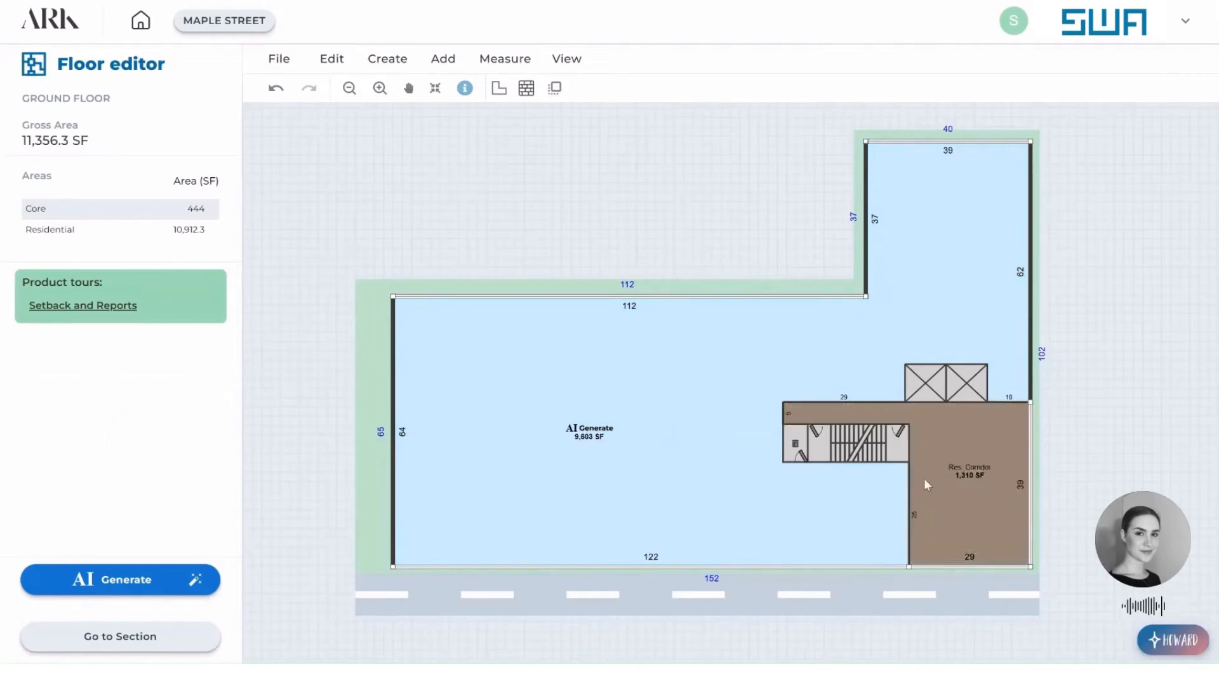
# Name the enlarged corridor area RESIDENTIAL LOBBY, leaving its type as Res. Corridor.
pyautogui.click(937, 429)
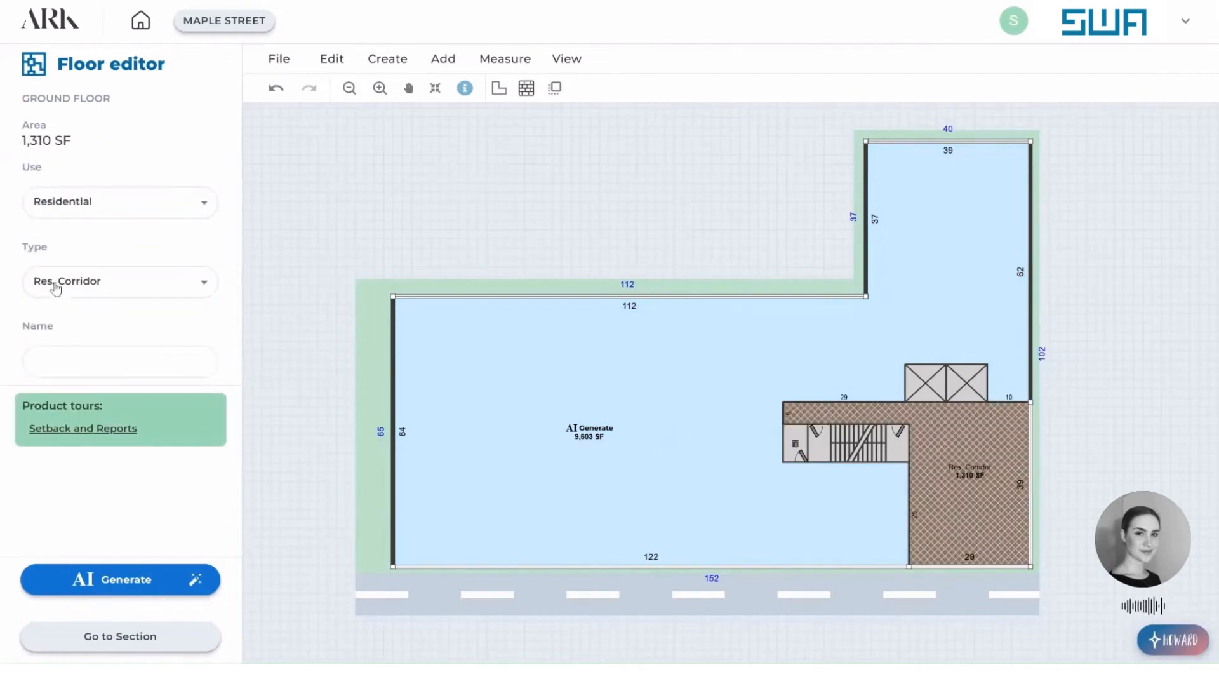
pyautogui.click(118, 287)
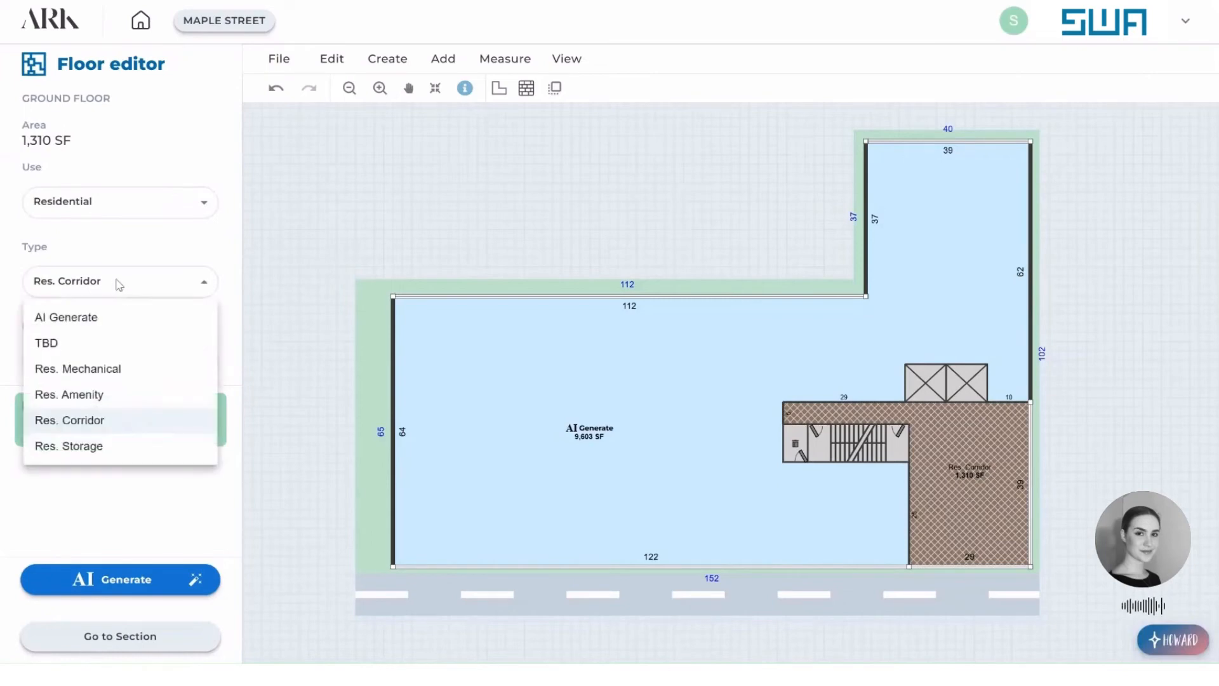
pyautogui.click(128, 246)
pyautogui.click(119, 357)
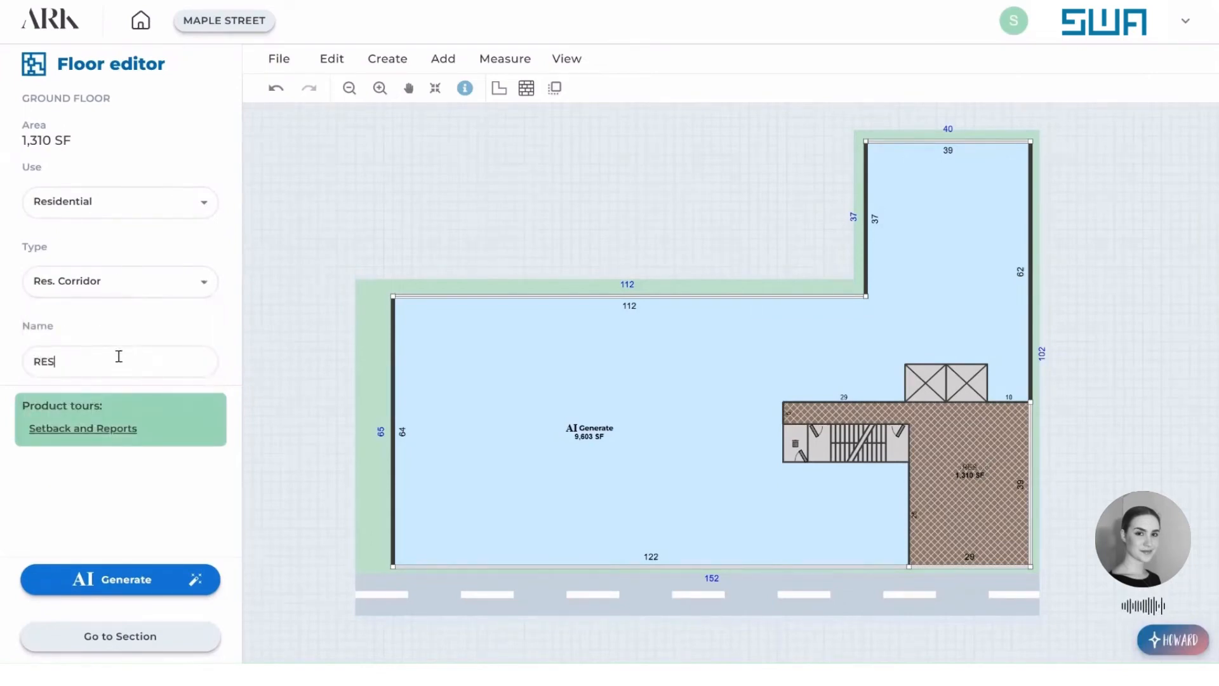
pyautogui.write('RESIDENTIAL LOBBY')
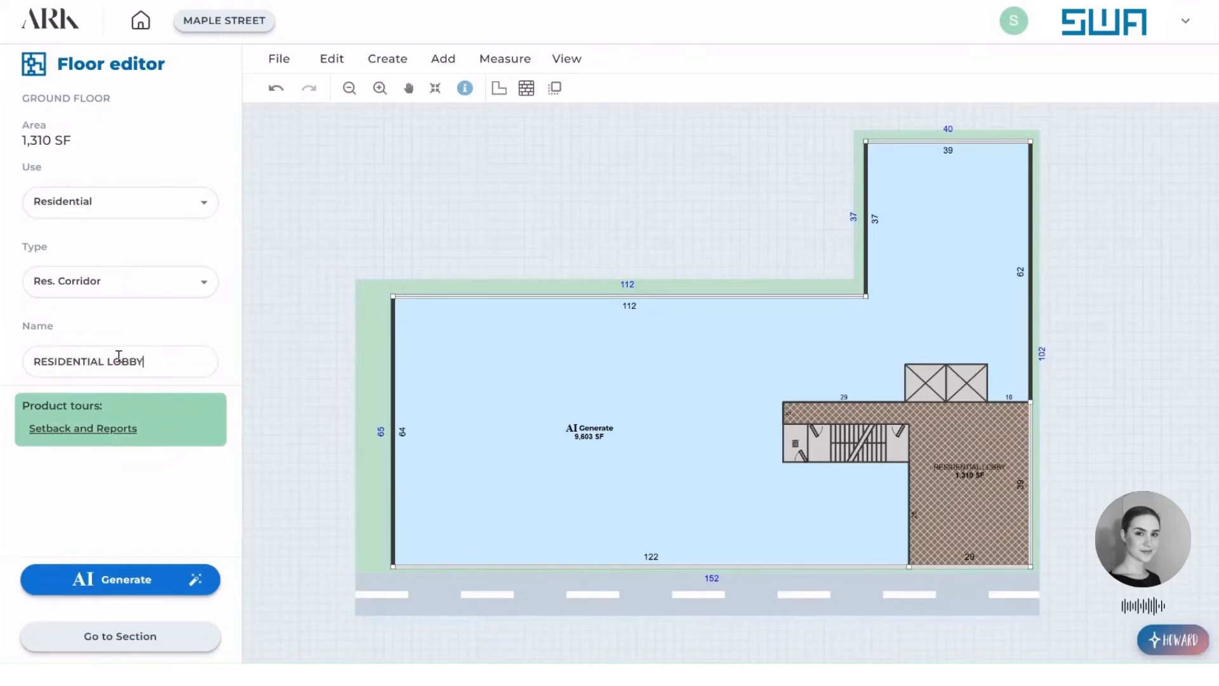
pyautogui.click(538, 241)
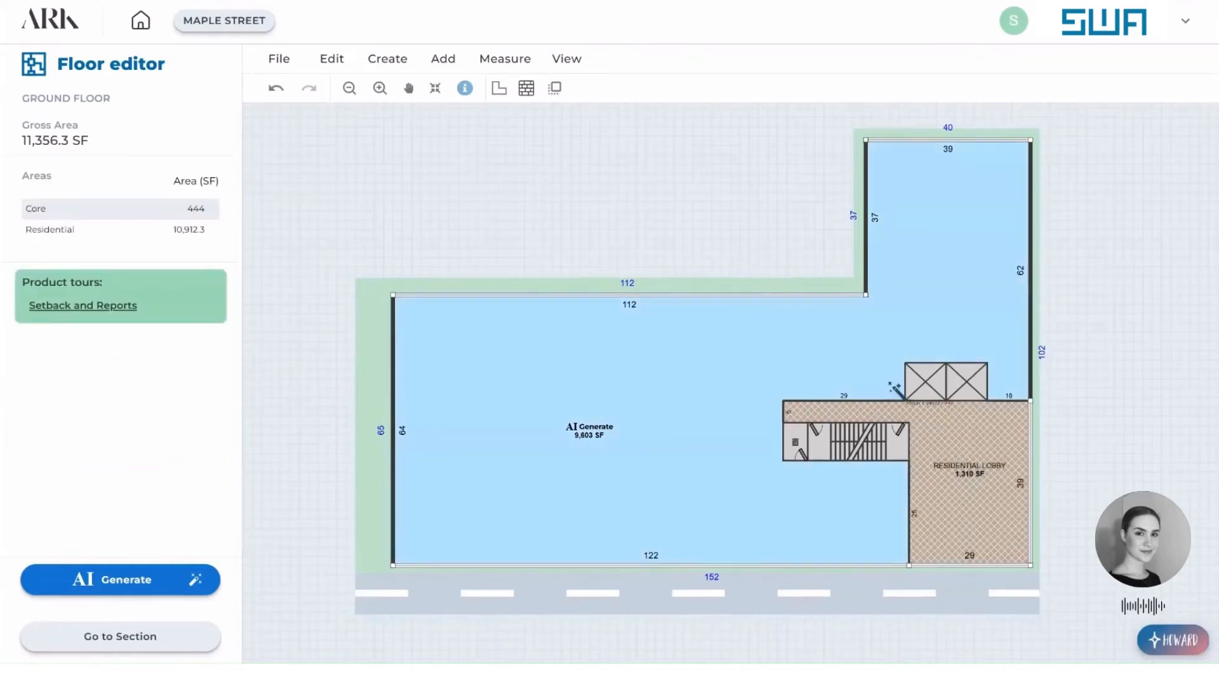
# Build a wall between the floor's inner corner and the lobby's upper edge, separating the short wing from the long wing.
pyautogui.click(453, 59)
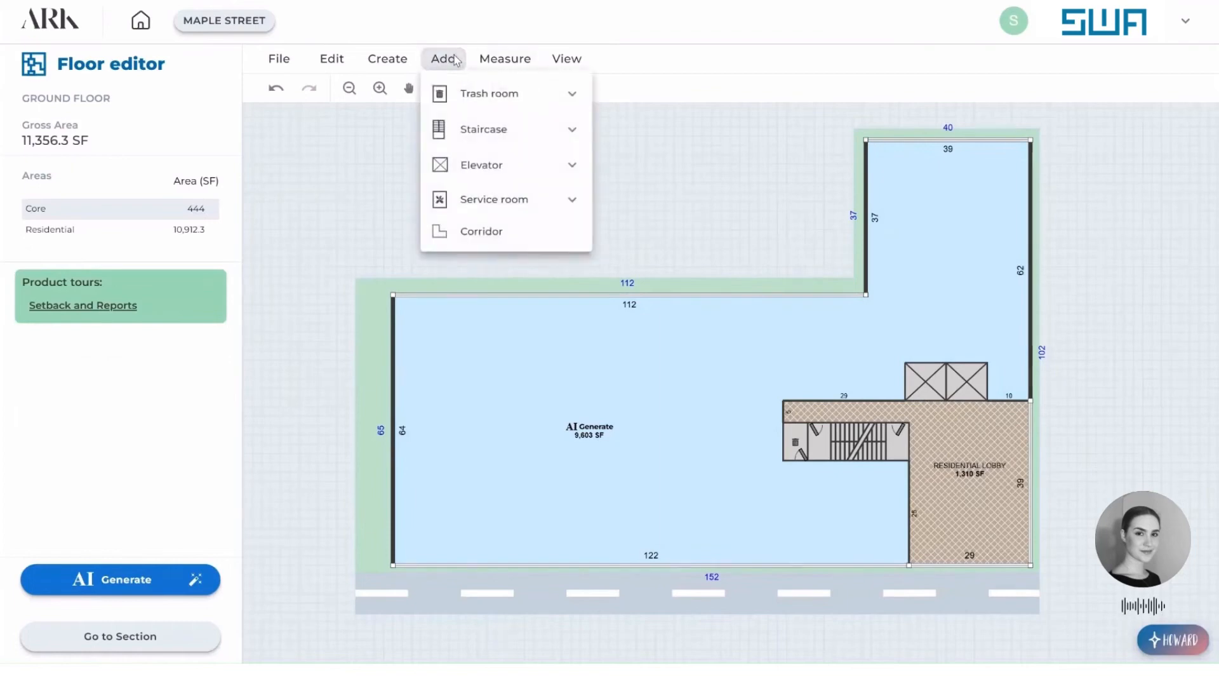
pyautogui.click(671, 117)
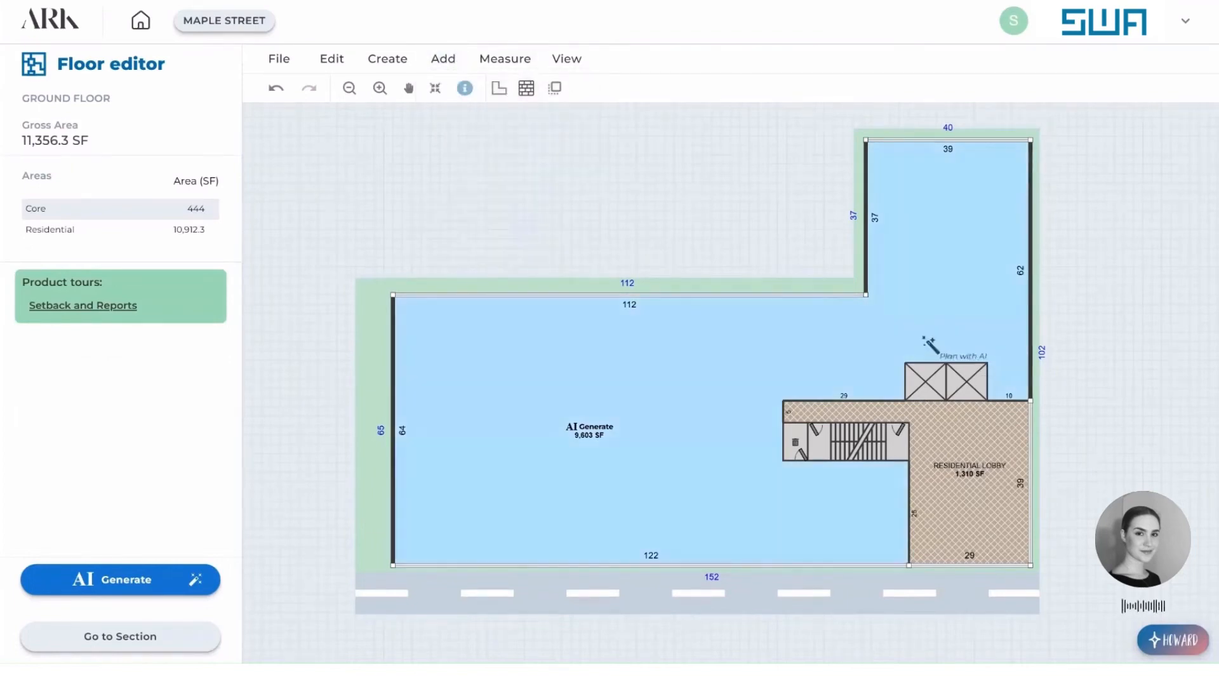
pyautogui.click(526, 89)
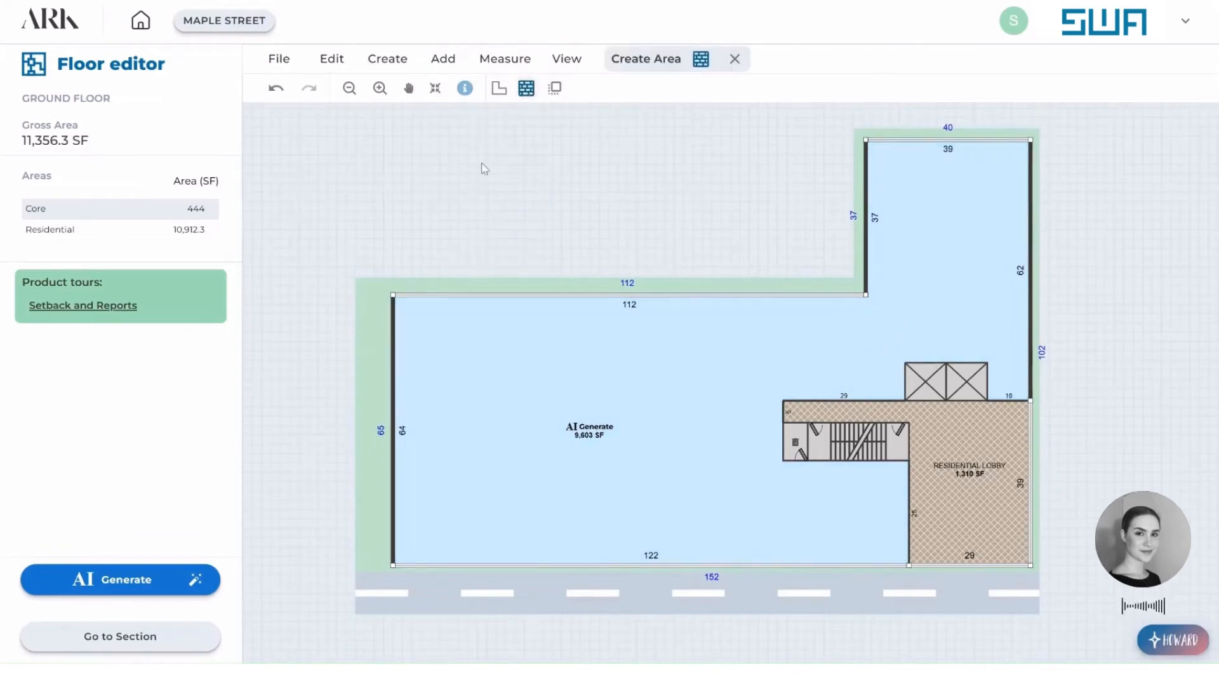
pyautogui.click(866, 311)
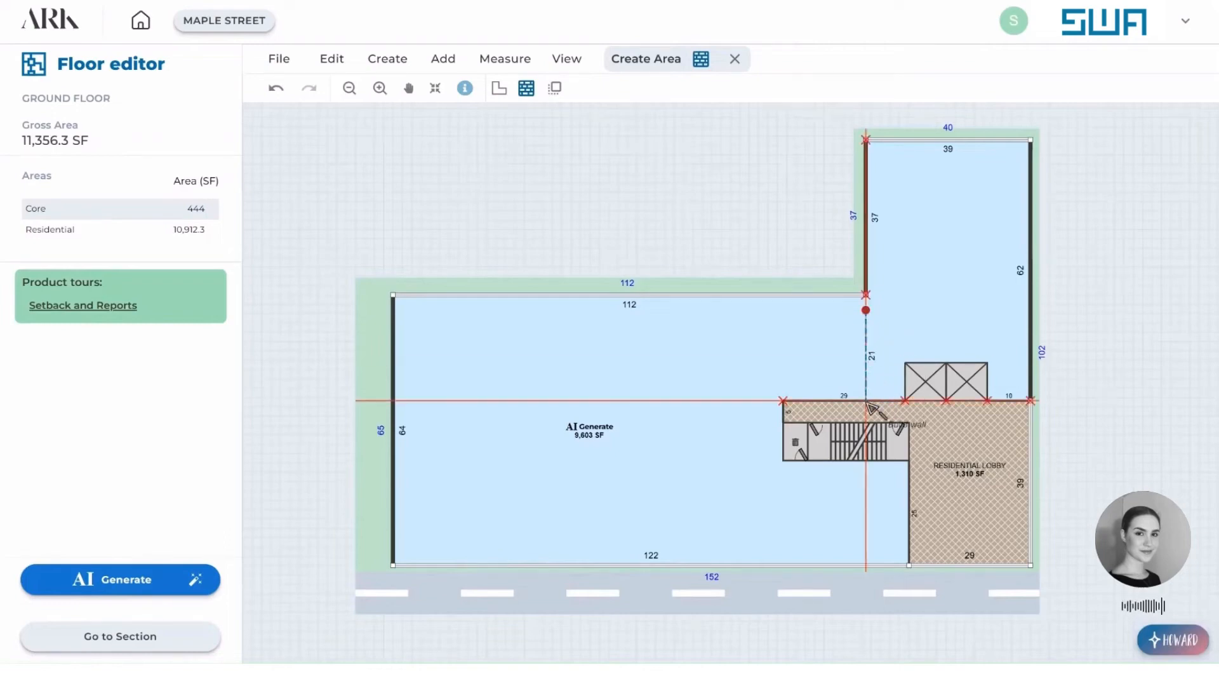
pyautogui.click(866, 296)
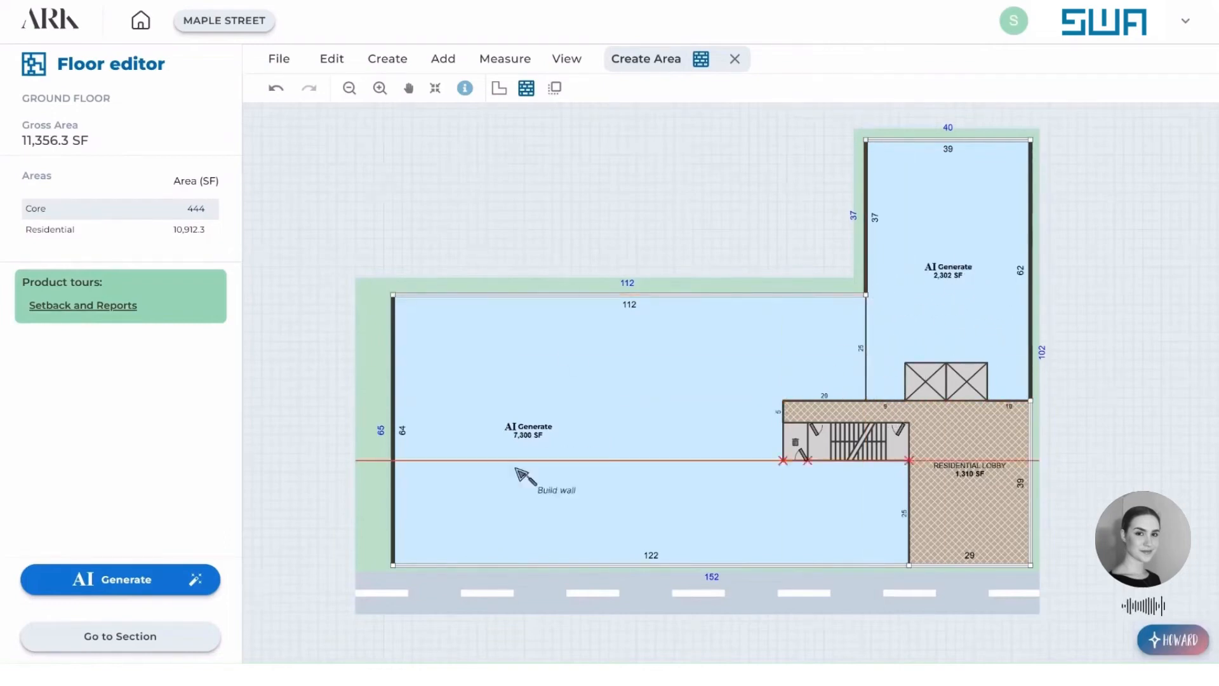
pyautogui.click(735, 59)
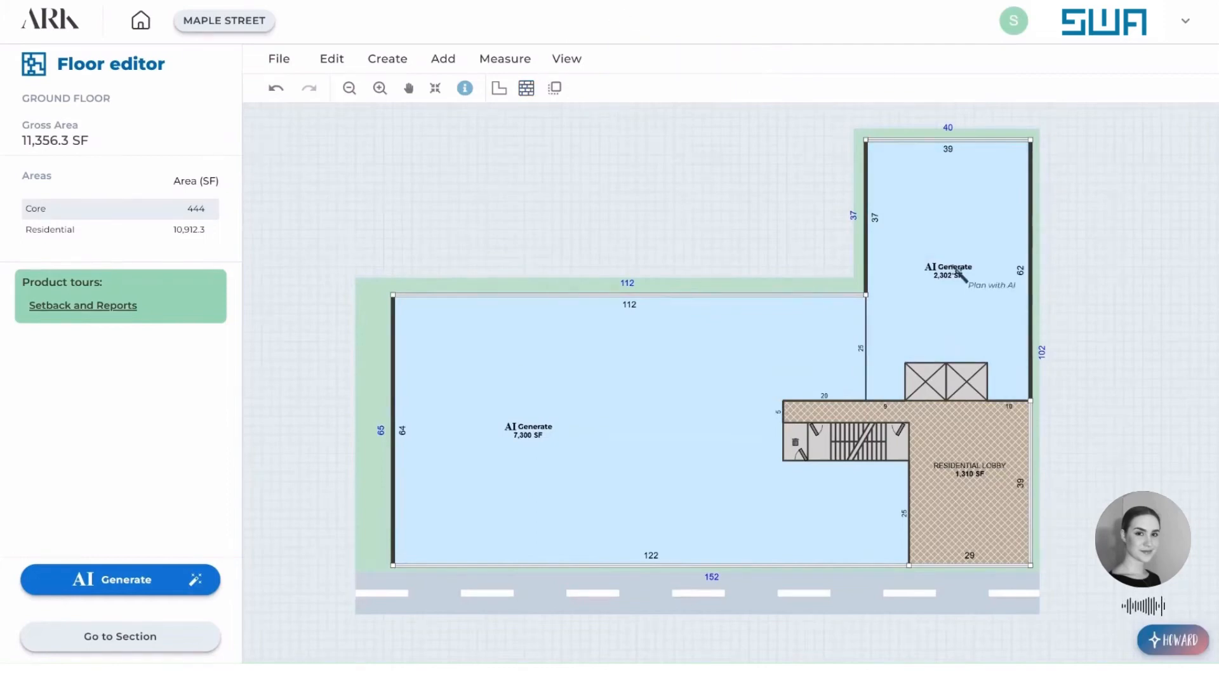
# Set the type of the short wing's area around the elevators to Res. Amenity.
pyautogui.click(1000, 247)
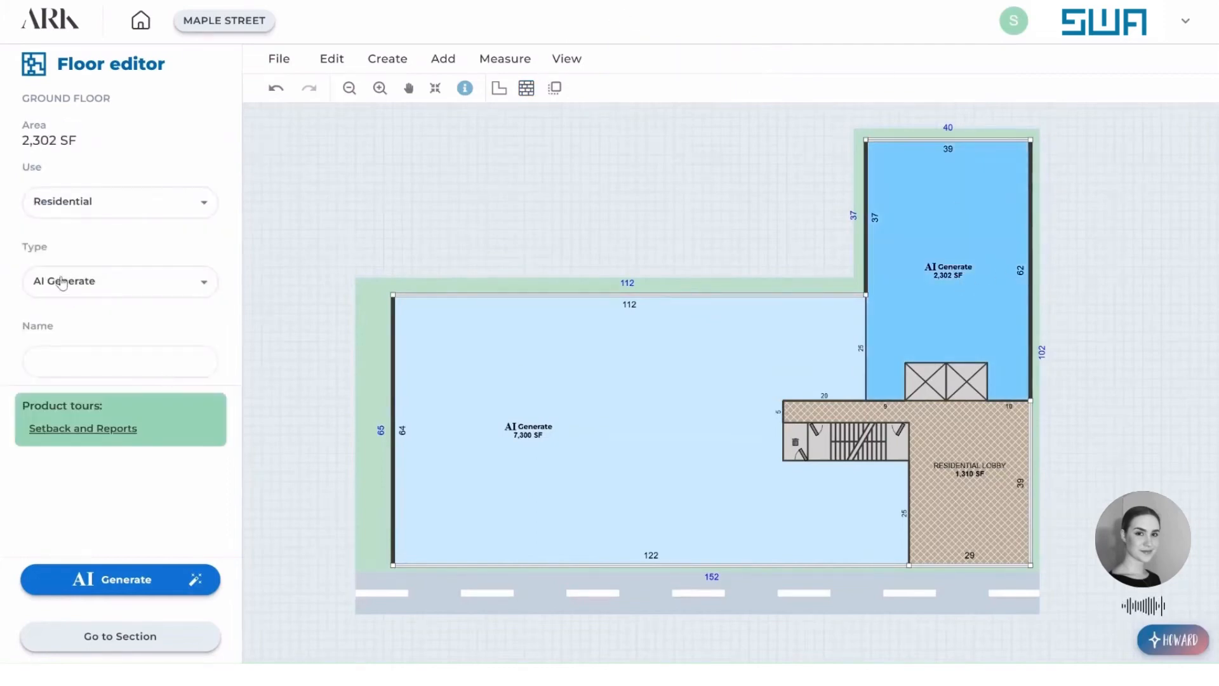
pyautogui.click(94, 282)
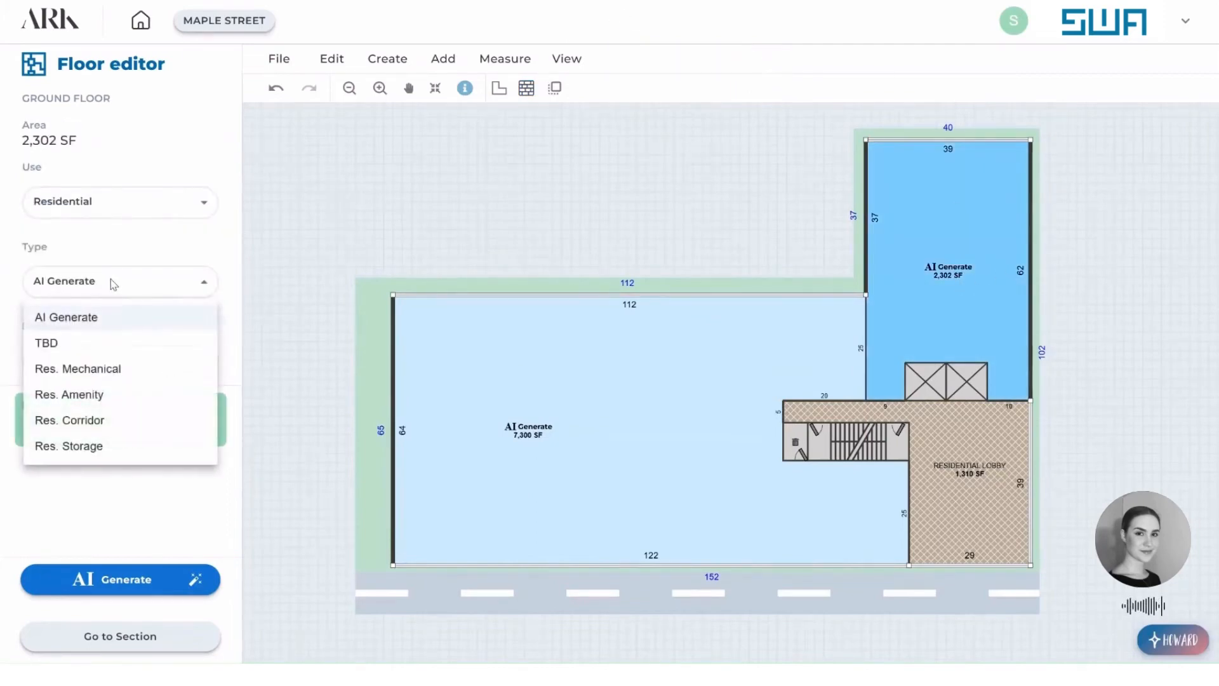
pyautogui.click(92, 394)
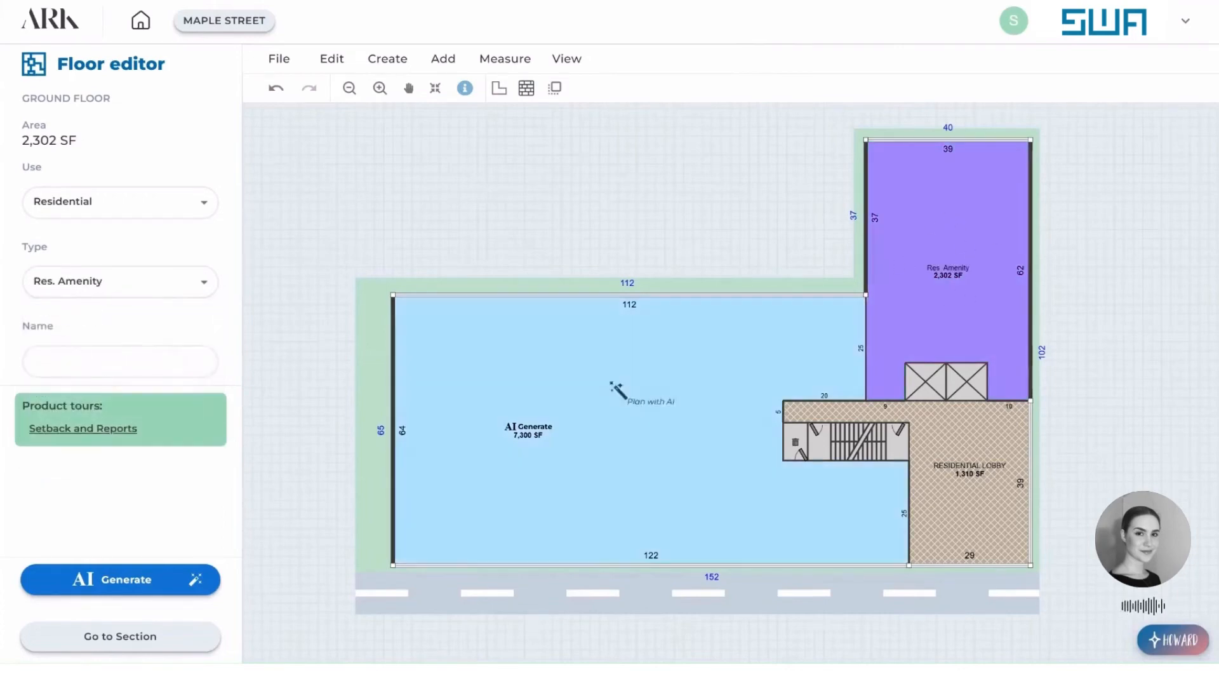
# Set the use of the ground floor's large undivided area to Parking, then return to the building section.
pyautogui.click(597, 371)
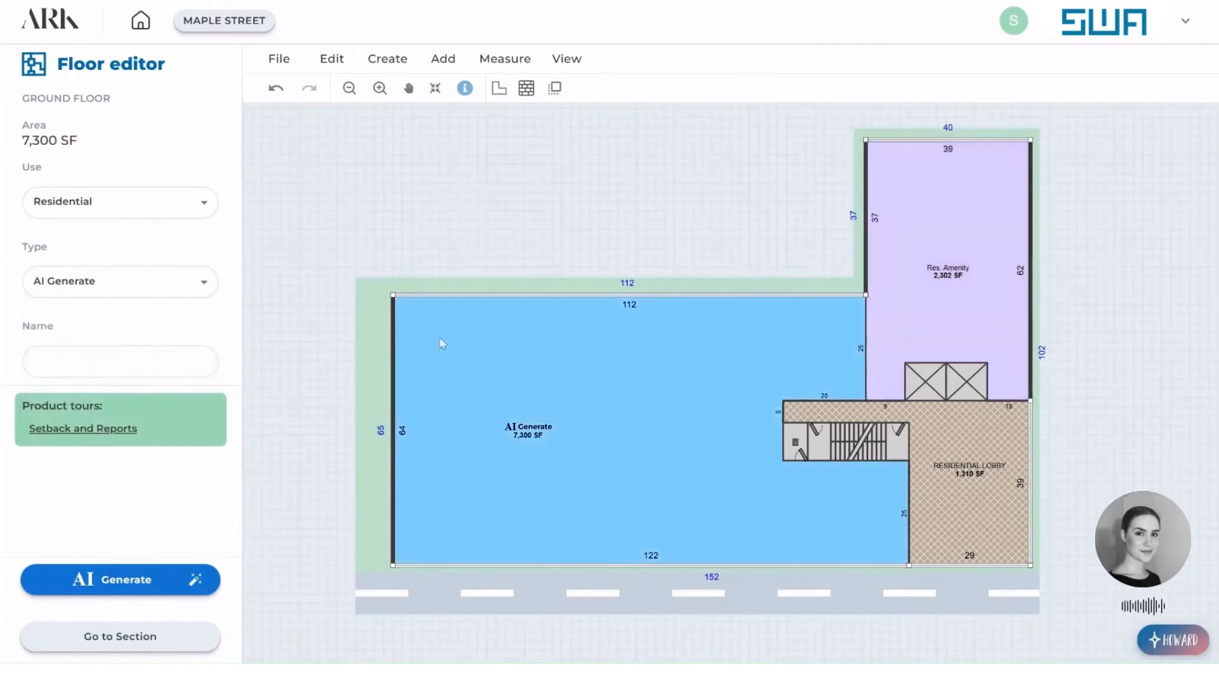
pyautogui.click(178, 293)
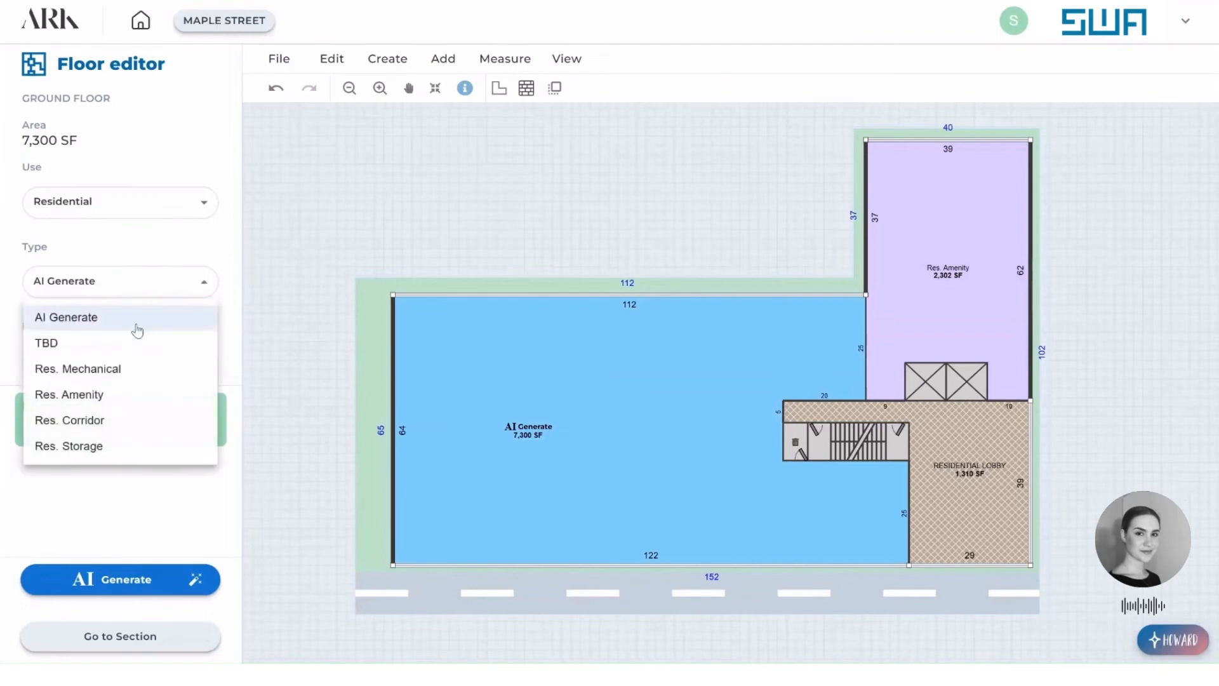
pyautogui.click(170, 195)
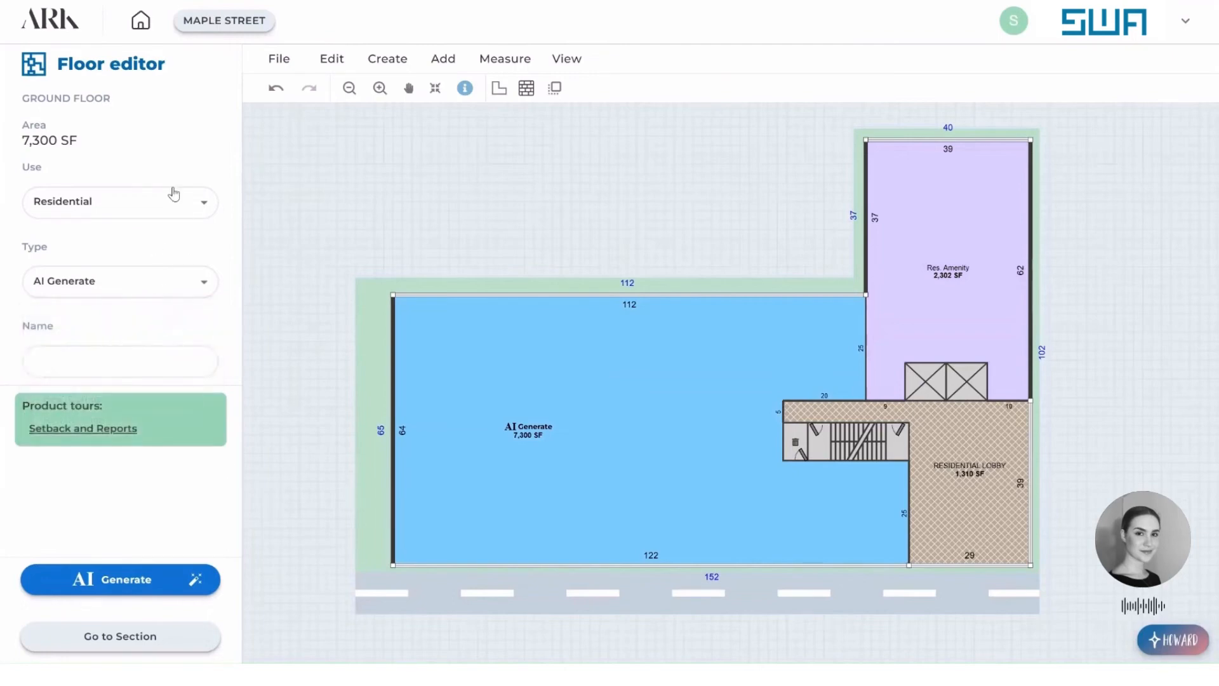
pyautogui.click(113, 203)
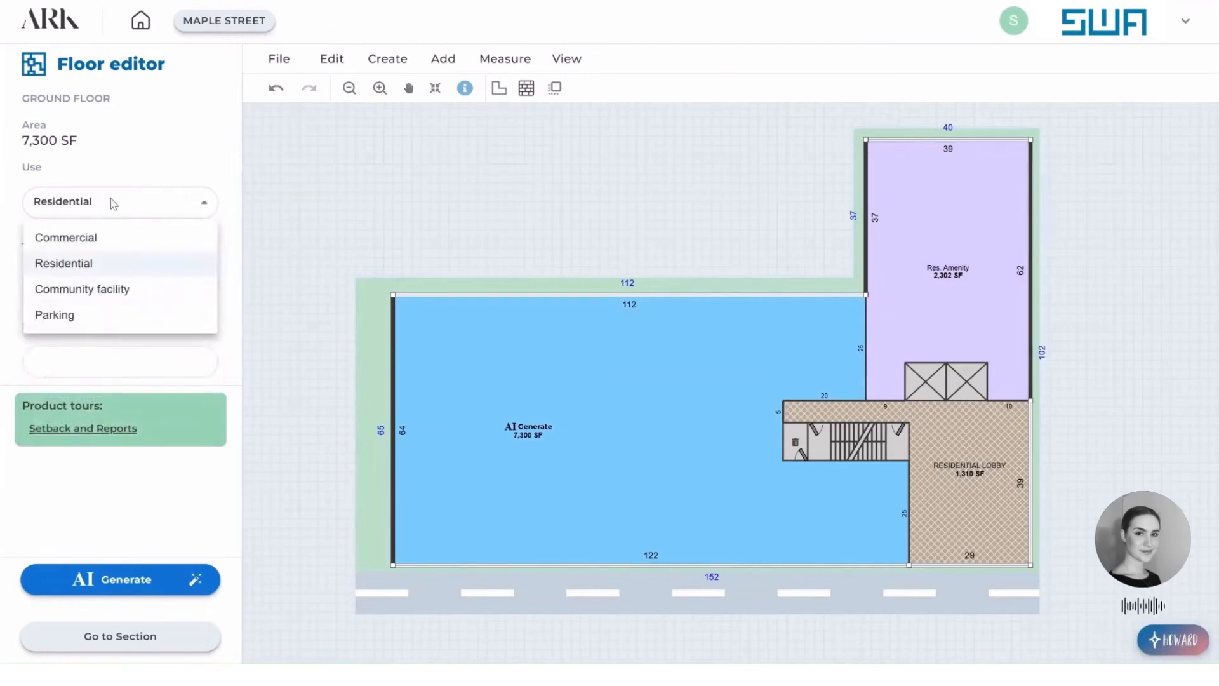
pyautogui.click(79, 315)
pyautogui.click(1134, 325)
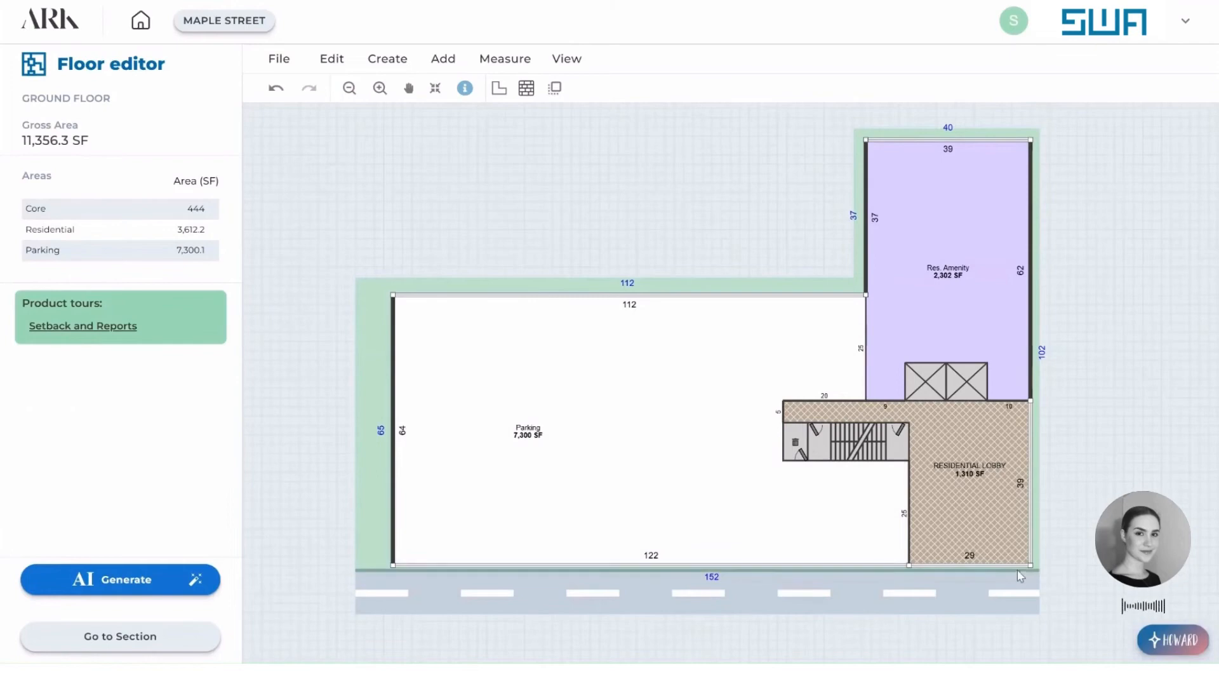
pyautogui.click(120, 636)
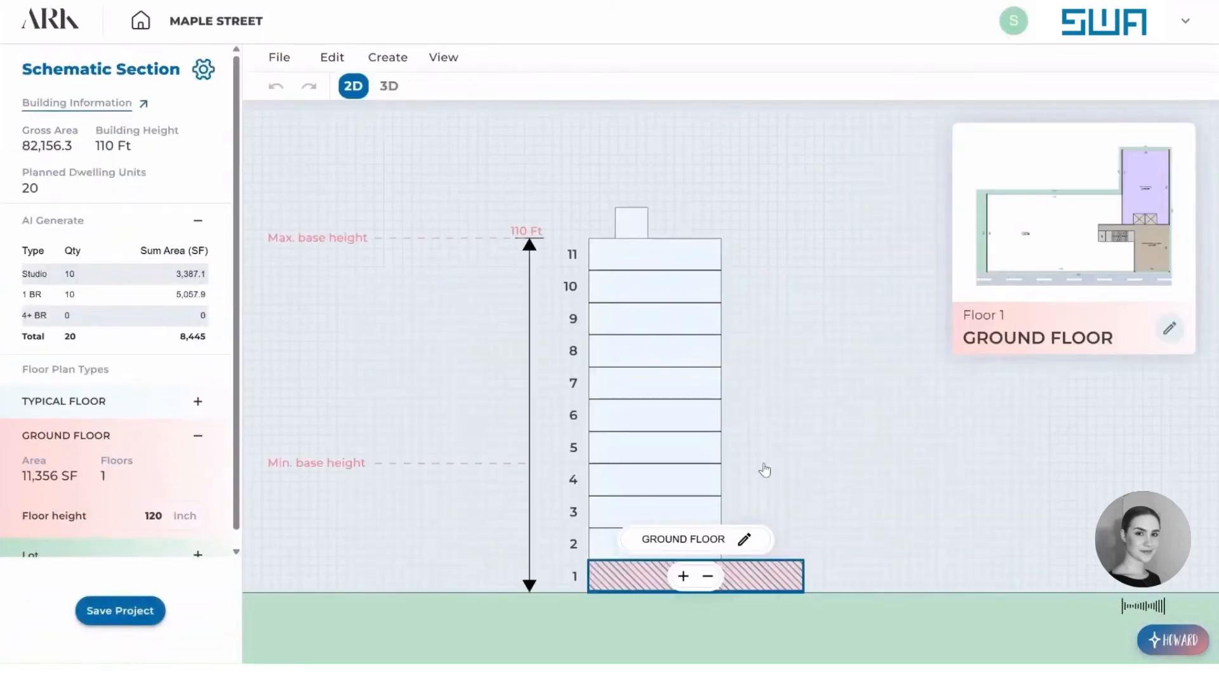
# Create a new floor type named 12-14TH FLOOR on top of the typical floors.
pyautogui.click(639, 267)
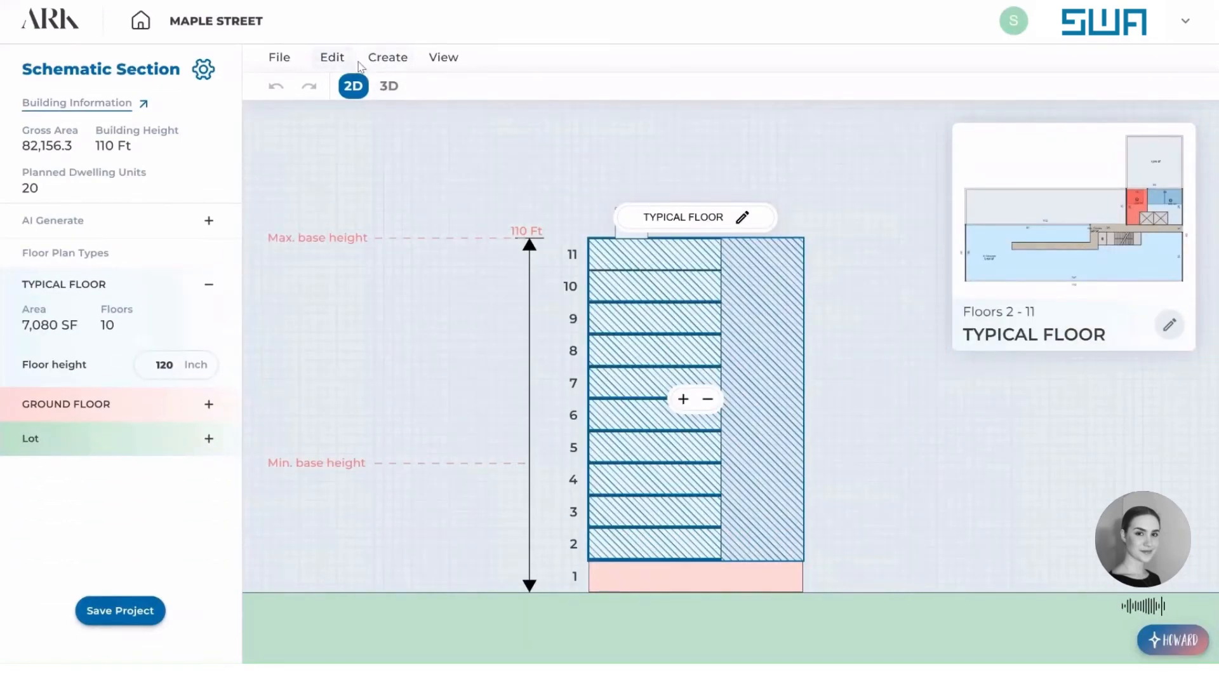
pyautogui.click(388, 57)
pyautogui.click(427, 145)
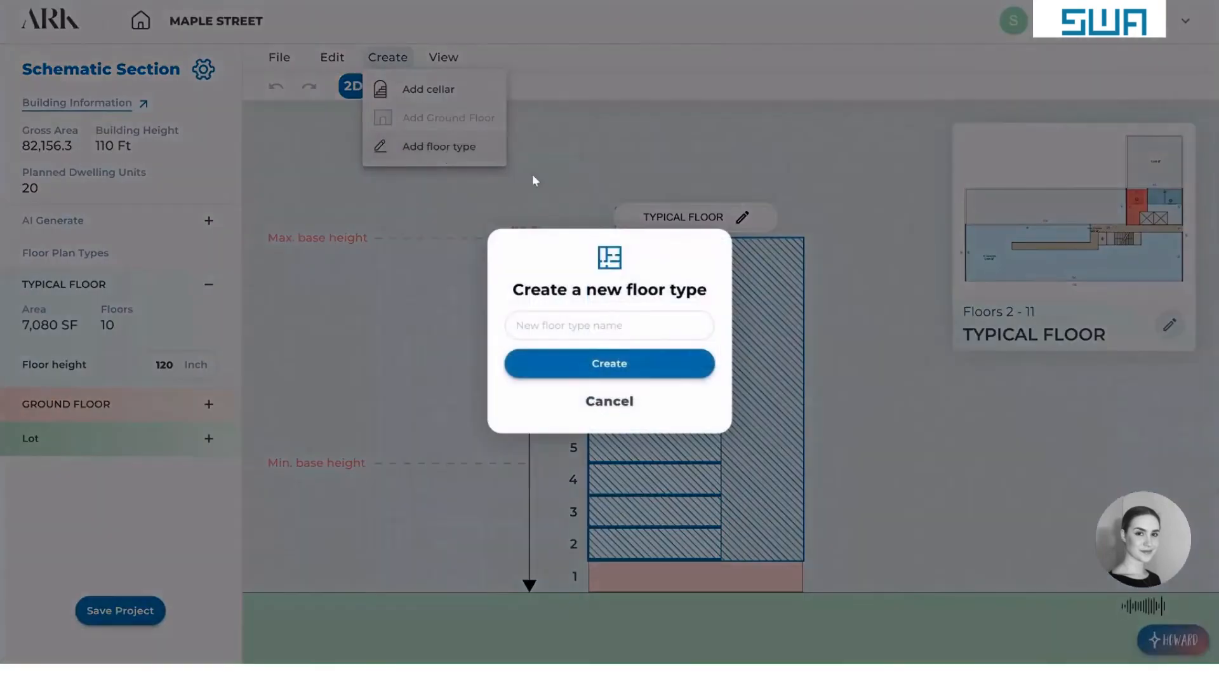
pyautogui.write('12-14TH FLOOR')
pyautogui.click(621, 364)
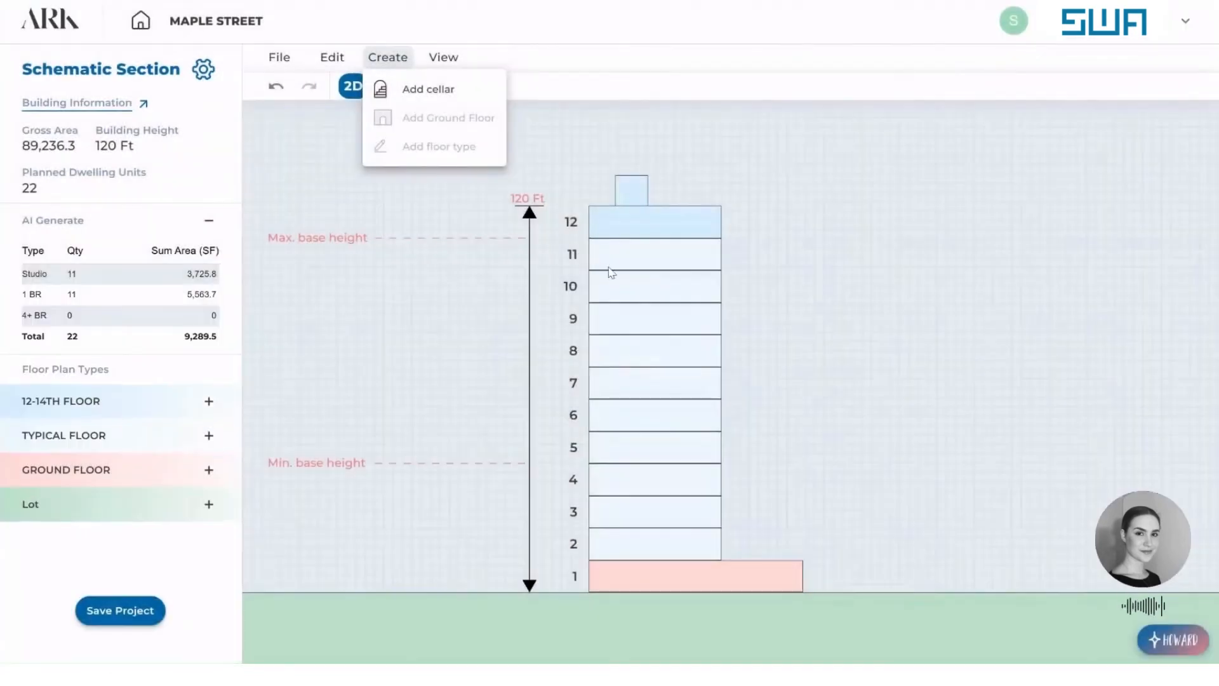
# Set back the street facade of the 12-14TH FLOOR plan to an outer wing depth of 32 ft and check the massing in 3D.
pyautogui.click(708, 230)
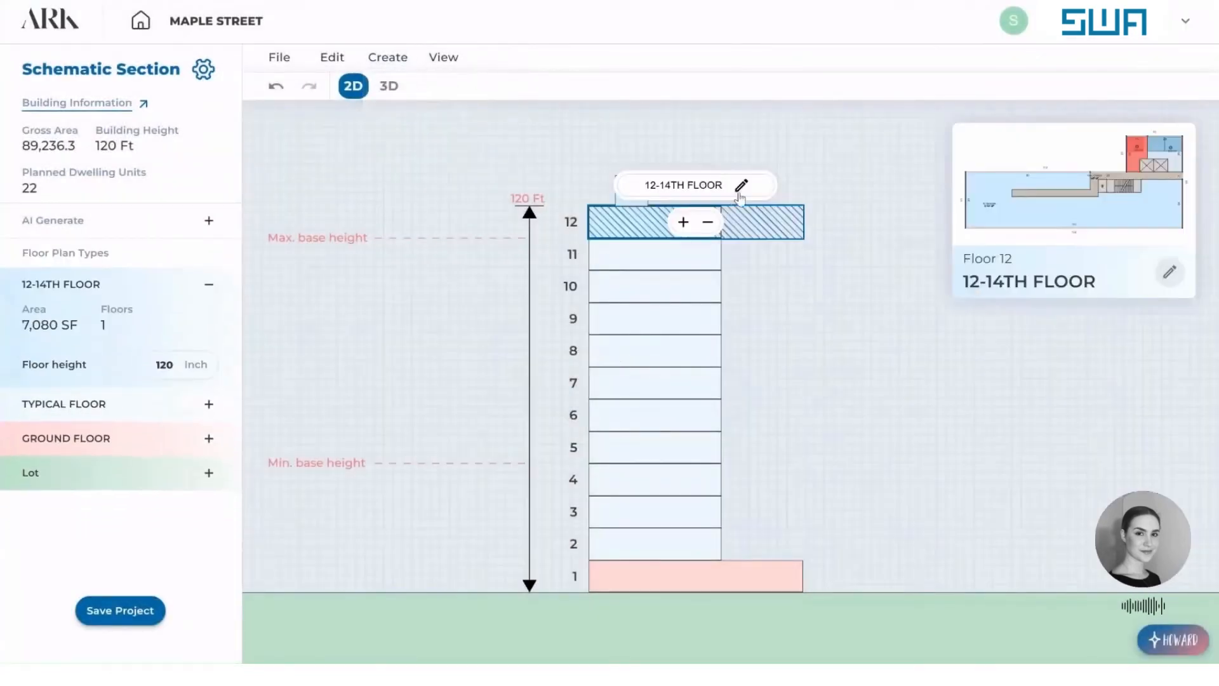
pyautogui.click(737, 184)
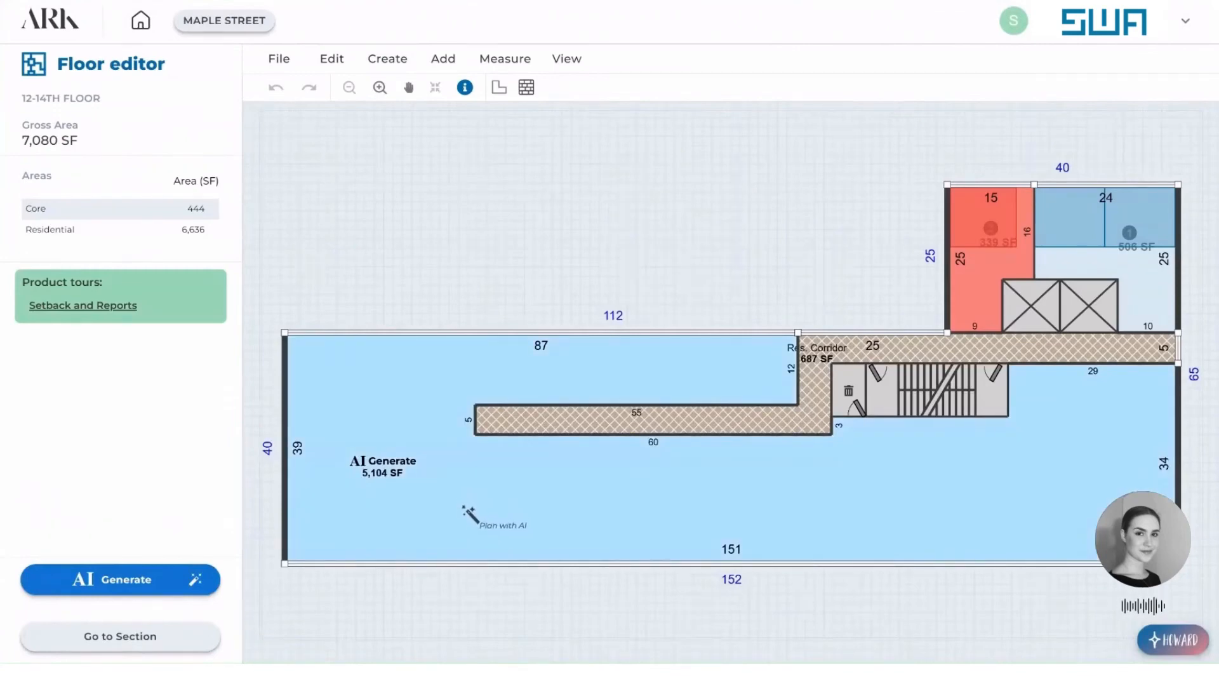
pyautogui.moveTo(407, 566); pyautogui.dragTo(406, 525)
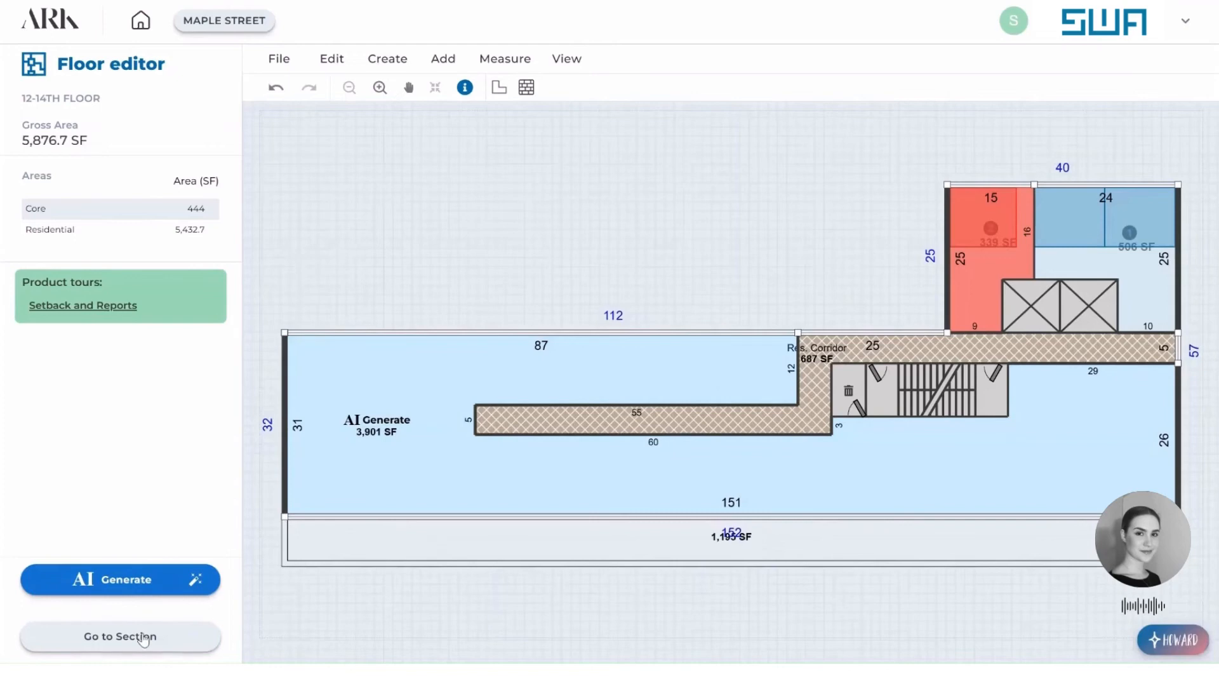
pyautogui.click(145, 637)
pyautogui.click(854, 265)
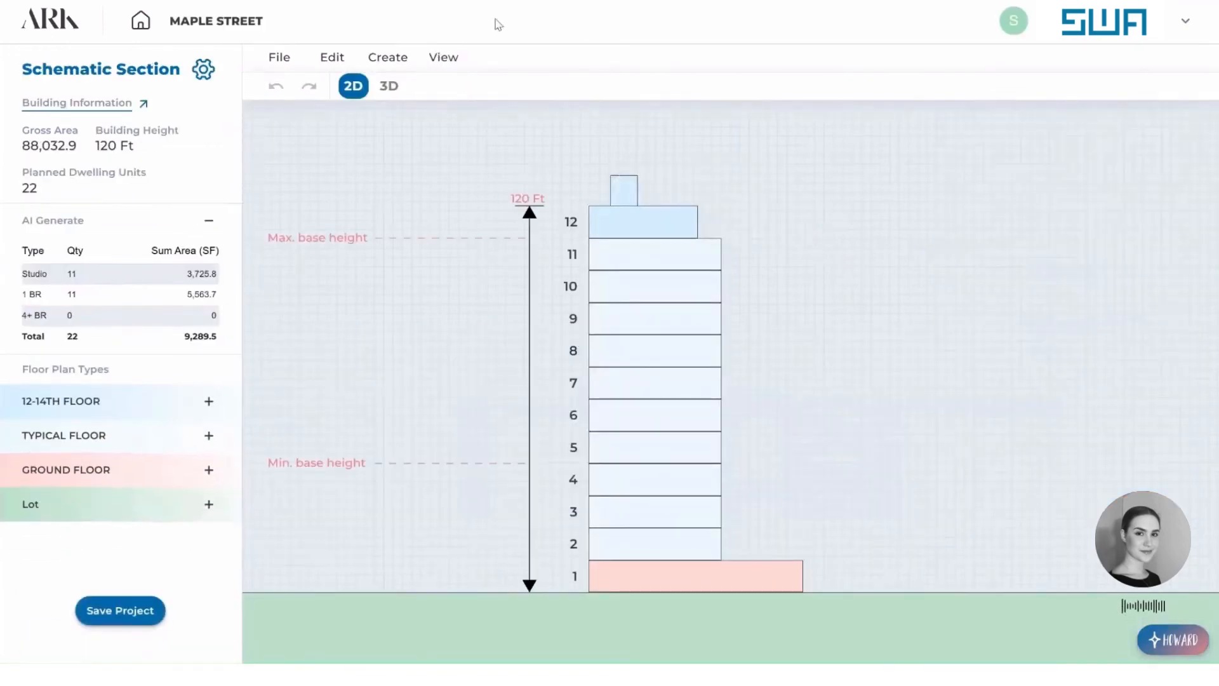
pyautogui.click(389, 86)
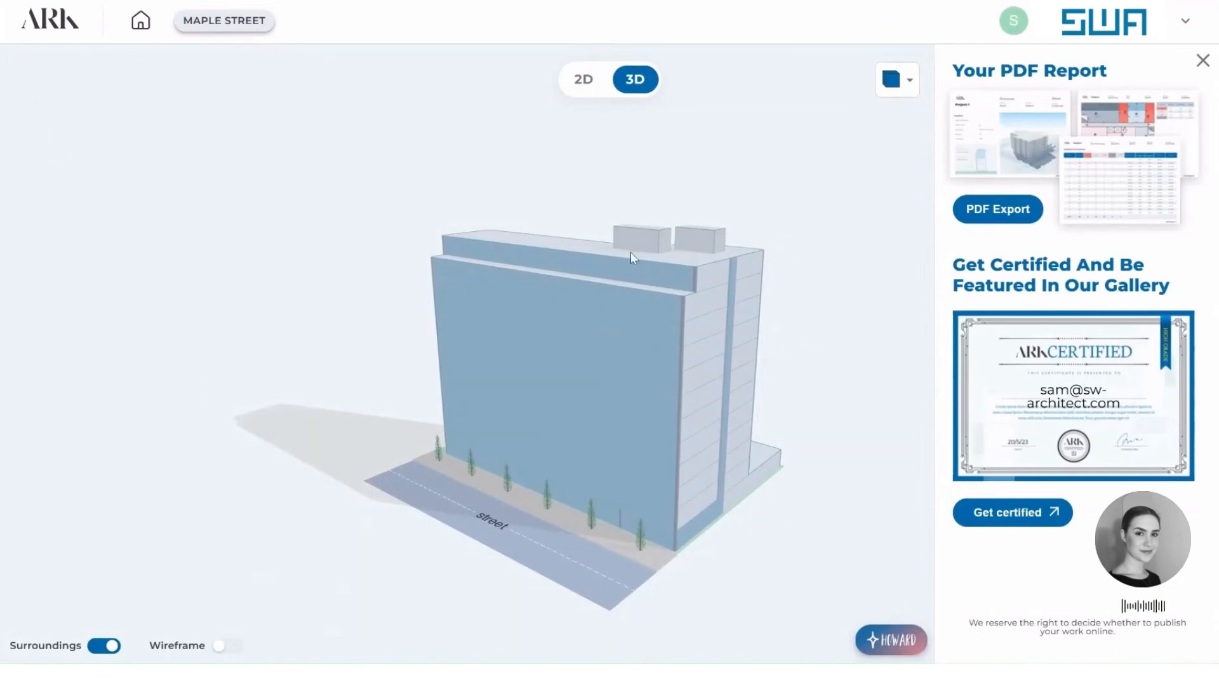
pyautogui.click(587, 81)
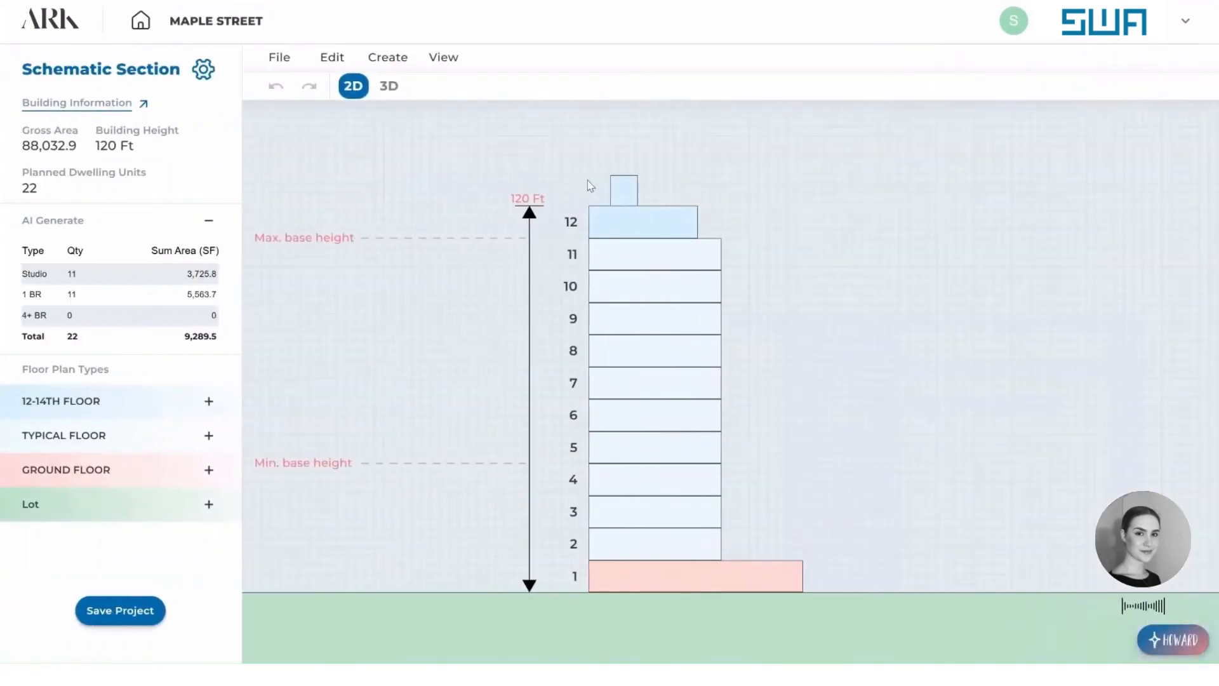
# Add two more floors to the 12-14TH FLOOR type so it covers floors 12 to 14.
pyautogui.click(643, 236)
pyautogui.click(685, 221)
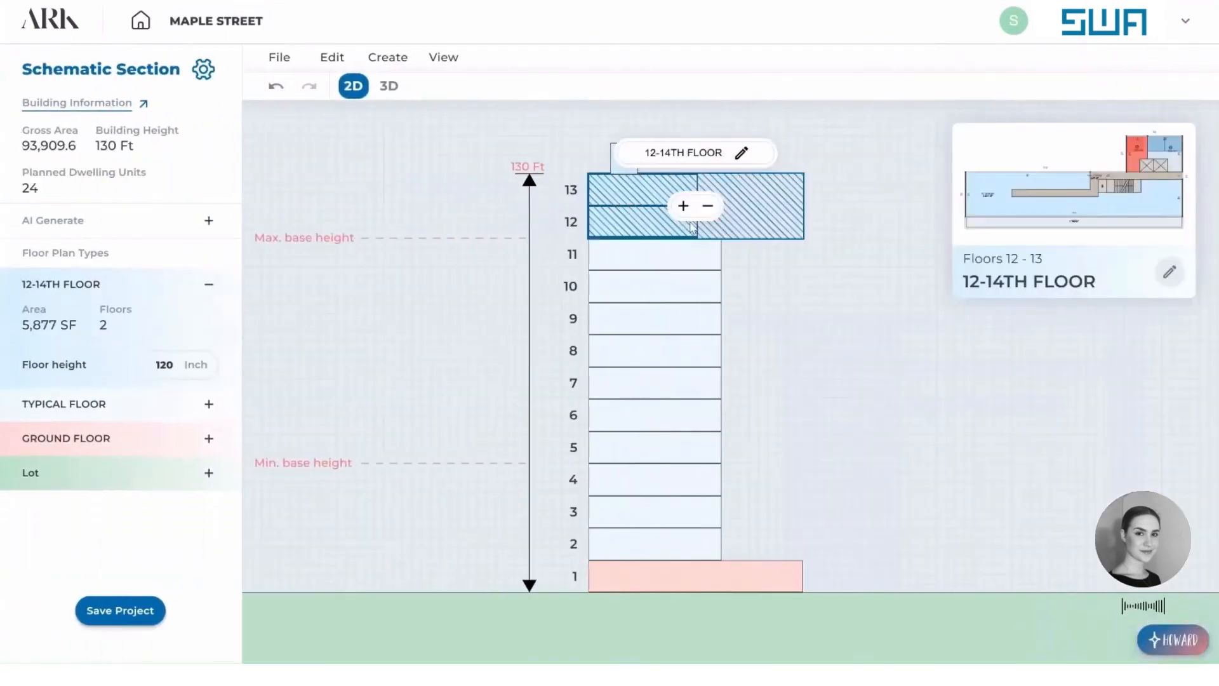
pyautogui.click(686, 204)
pyautogui.click(808, 304)
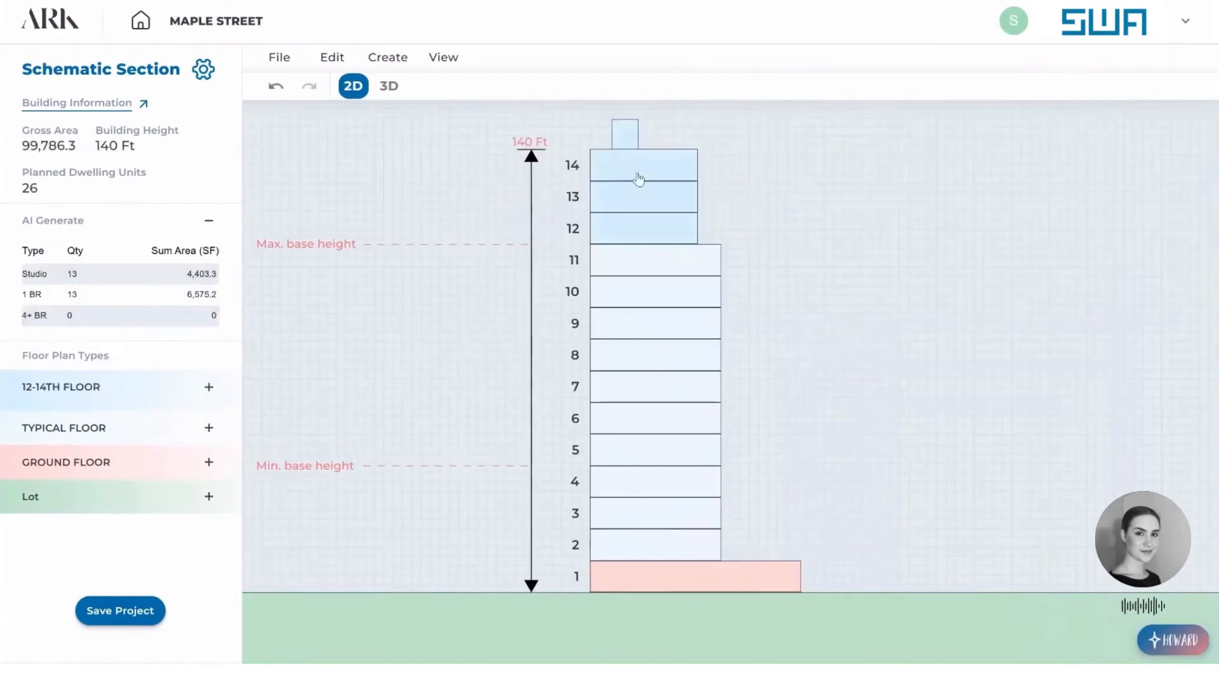
# Create a new floor type named 15TH-17TH FLOOR above the 12-14TH FLOOR group.
pyautogui.click(677, 167)
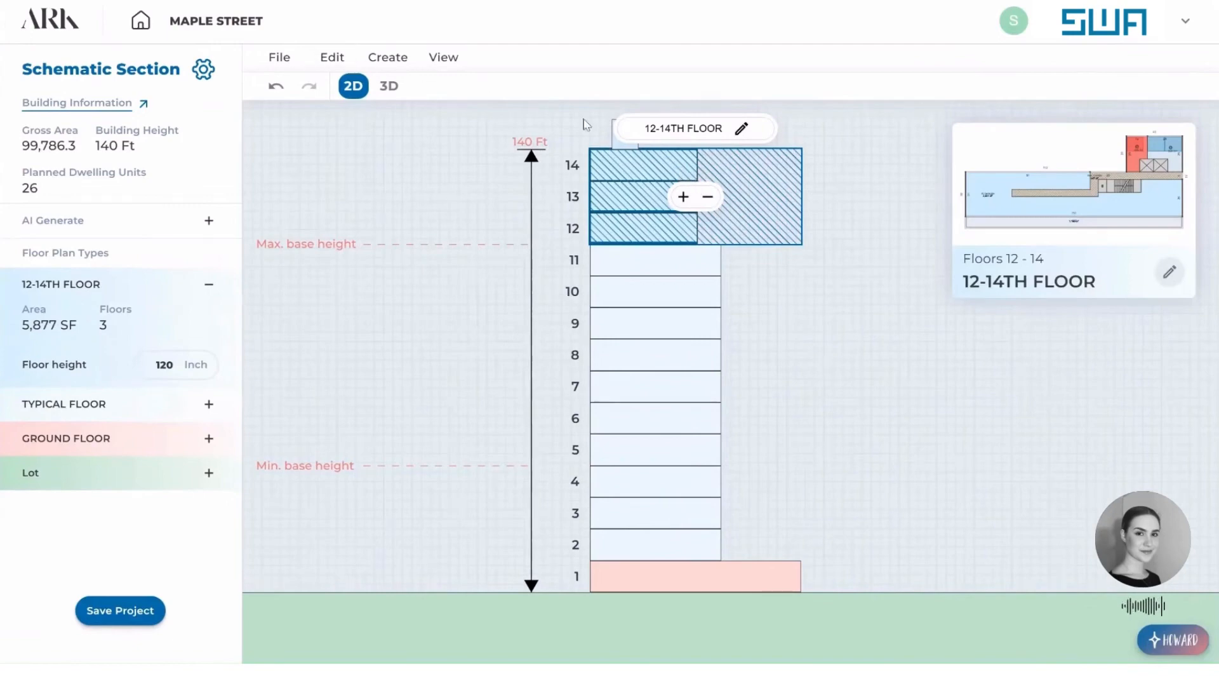
pyautogui.click(401, 57)
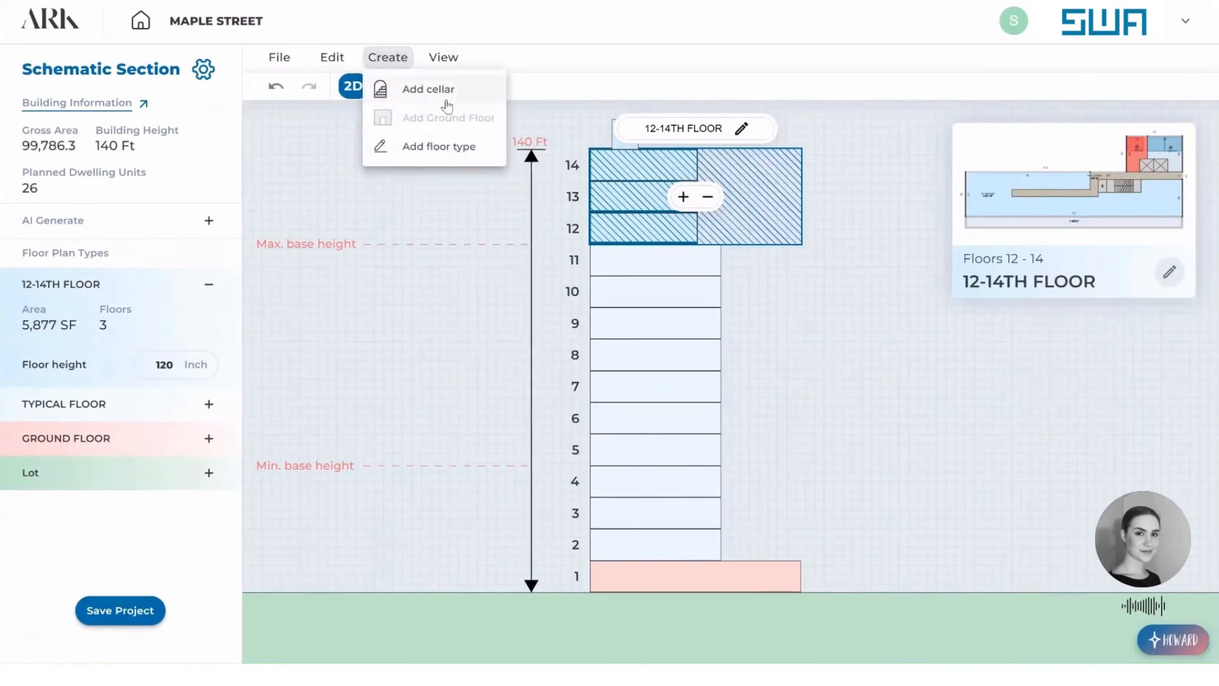
pyautogui.click(462, 150)
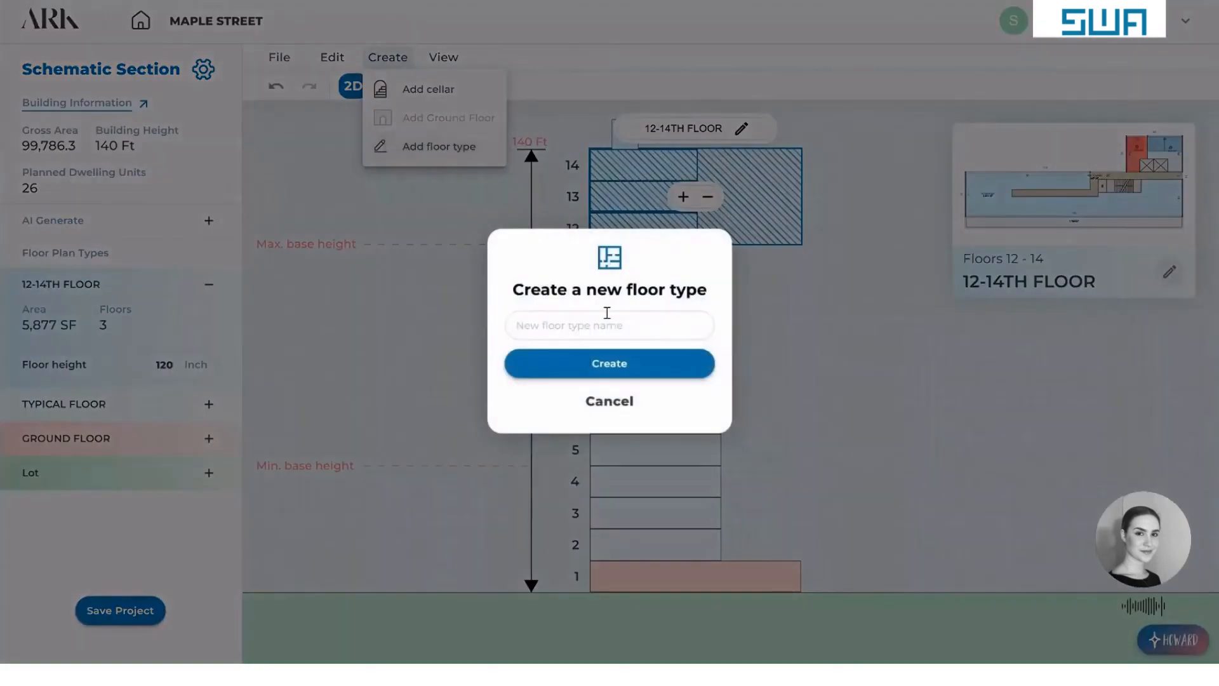
pyautogui.write('15TH-17TH FLOOR')
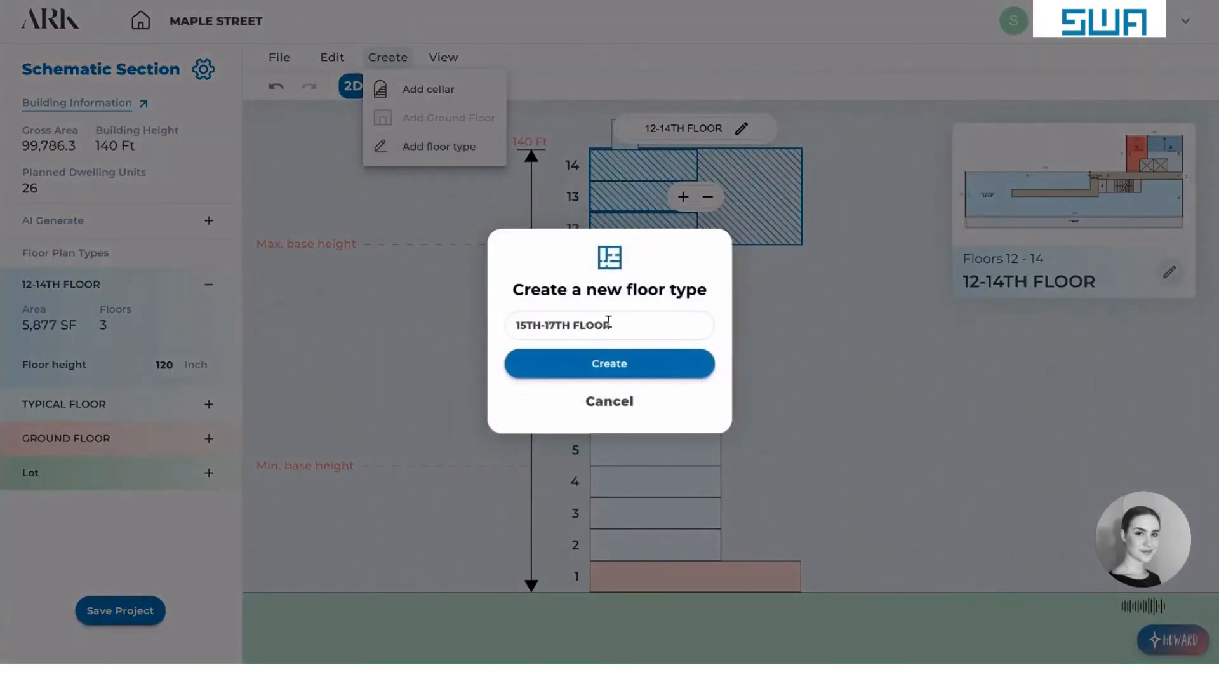
pyautogui.click(608, 363)
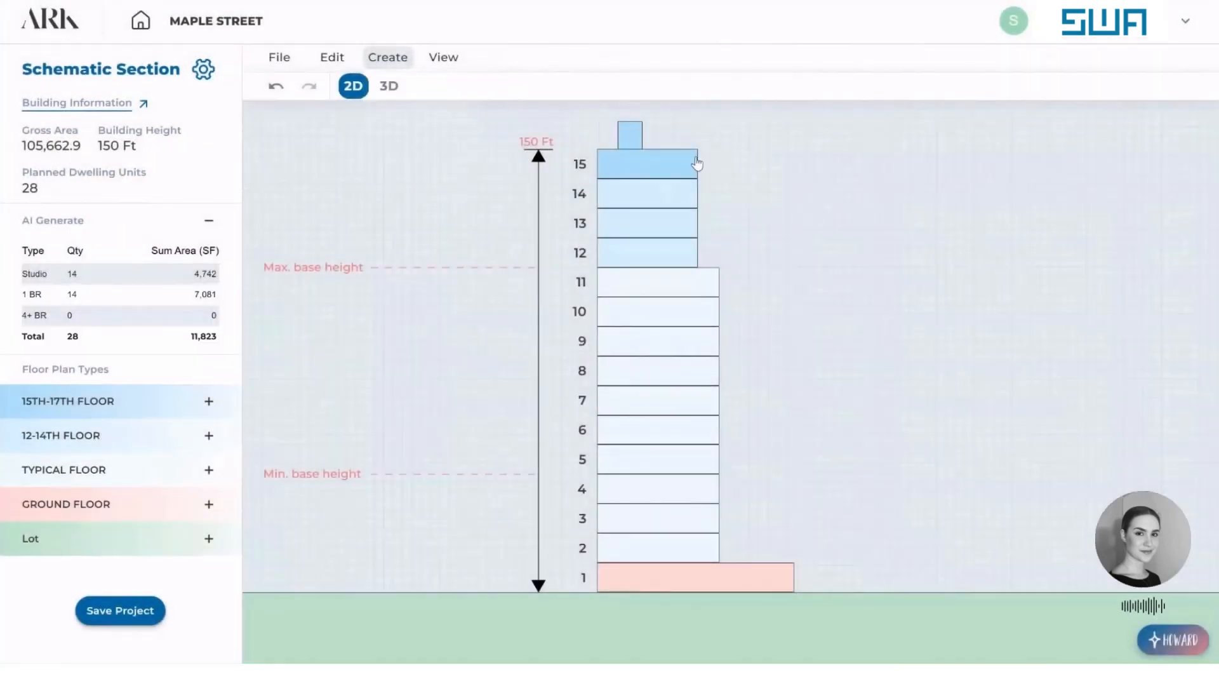
# Set back the street facade of the 15TH-17TH FLOOR plan to an outer wing depth of 25 ft and return to the section.
pyautogui.click(694, 160)
pyautogui.click(746, 131)
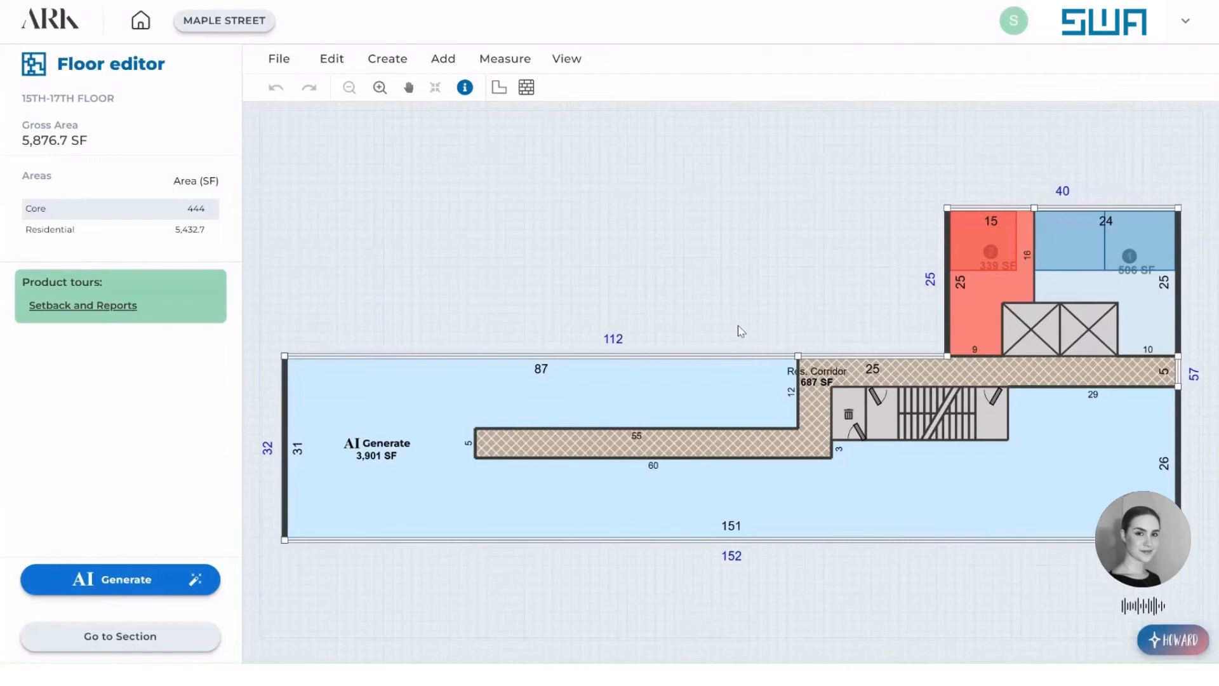
pyautogui.moveTo(574, 540); pyautogui.dragTo(575, 507)
pyautogui.click(676, 277)
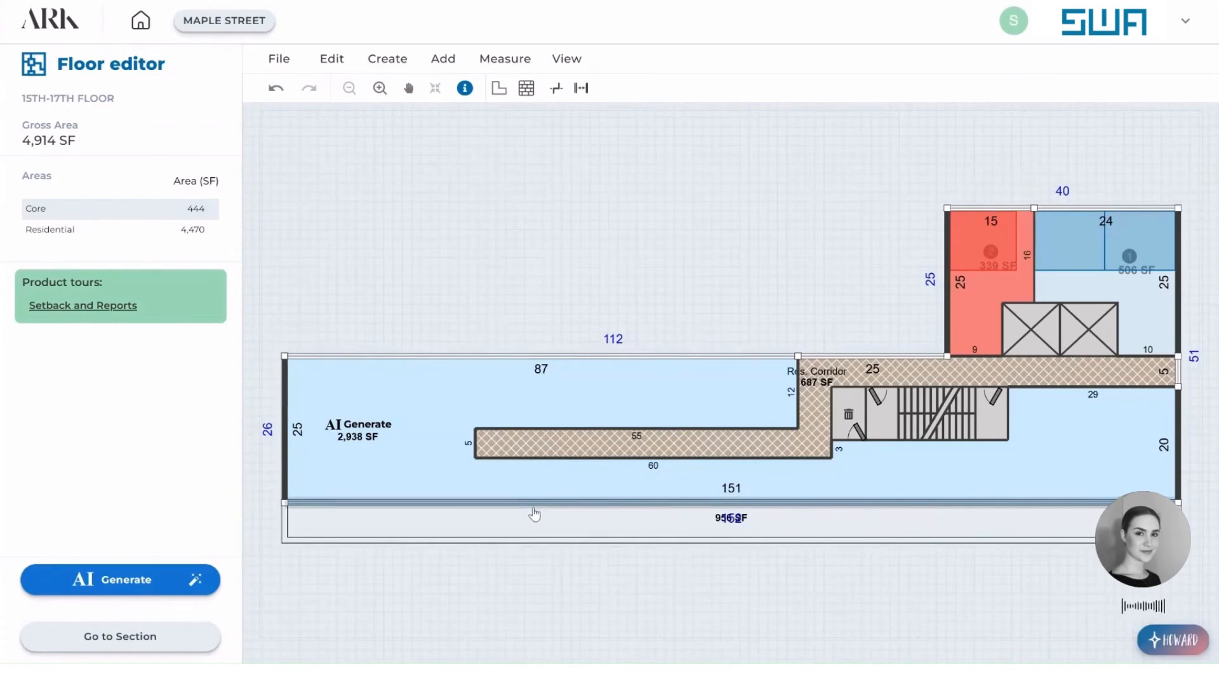
pyautogui.moveTo(536, 512); pyautogui.dragTo(538, 509)
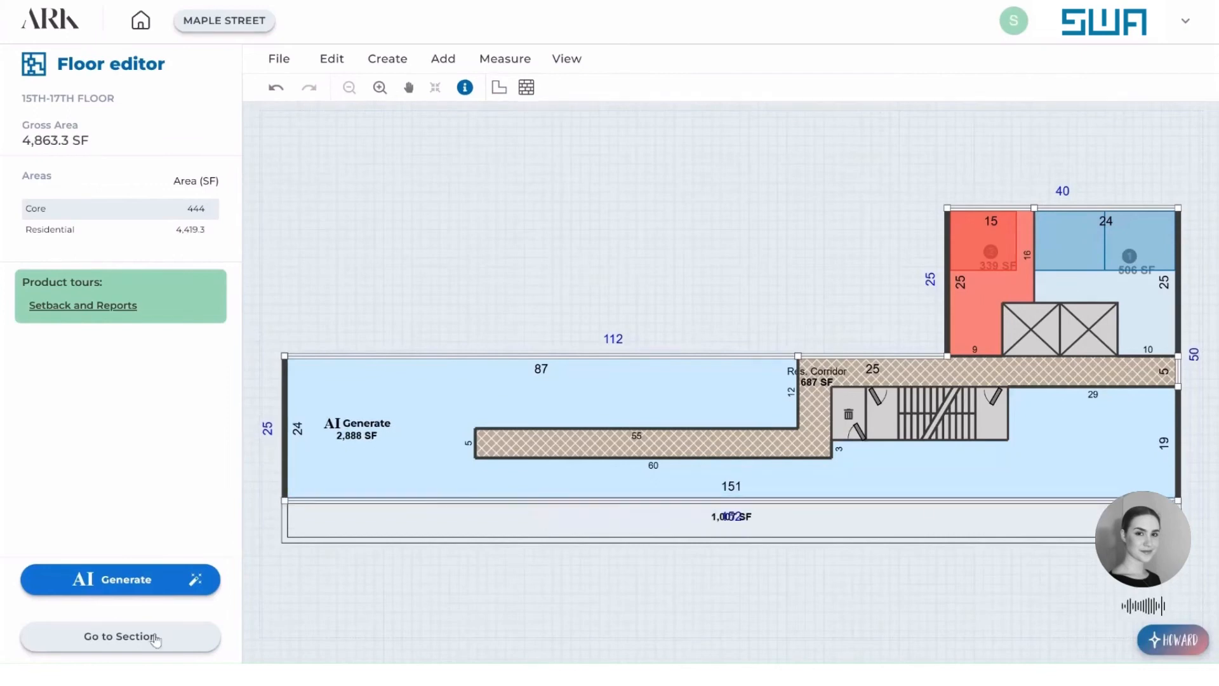
pyautogui.click(154, 638)
# Add two more floors to the 15TH-17TH FLOOR type so it covers floors 15 to 17.
pyautogui.click(683, 164)
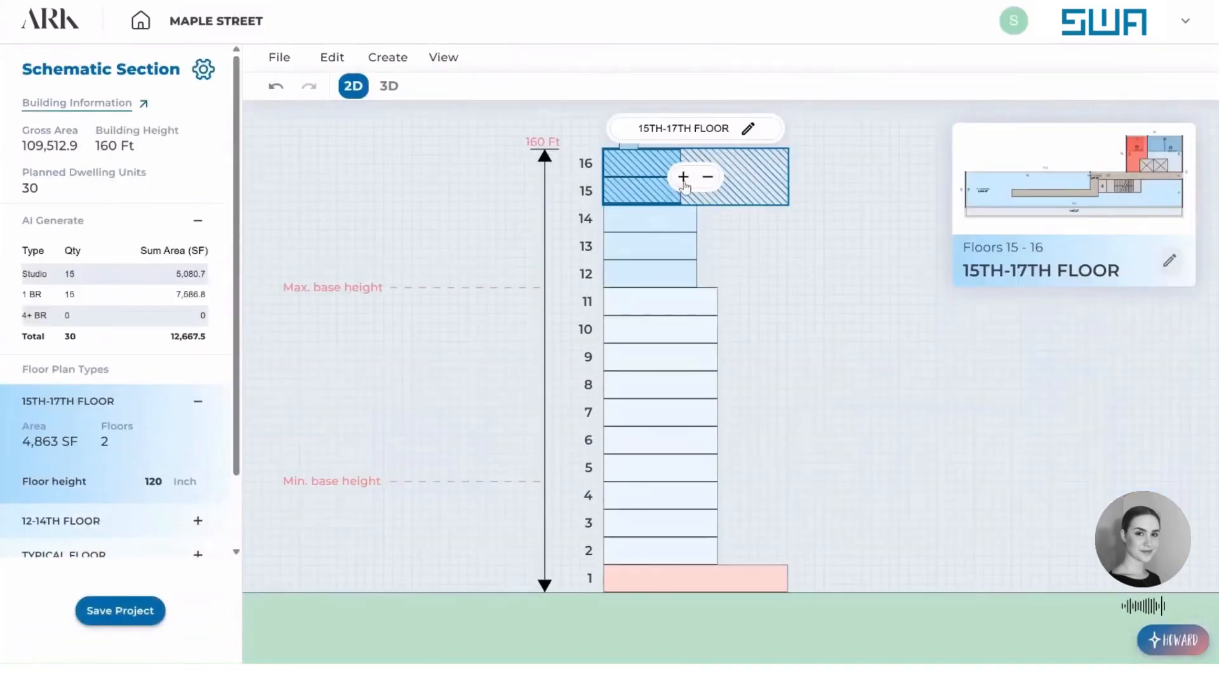
pyautogui.click(683, 176)
pyautogui.click(829, 299)
# Create a new floor type named 18TH FLOOR -PENTHOUSE above the 15TH-17TH FLOOR group.
pyautogui.click(672, 168)
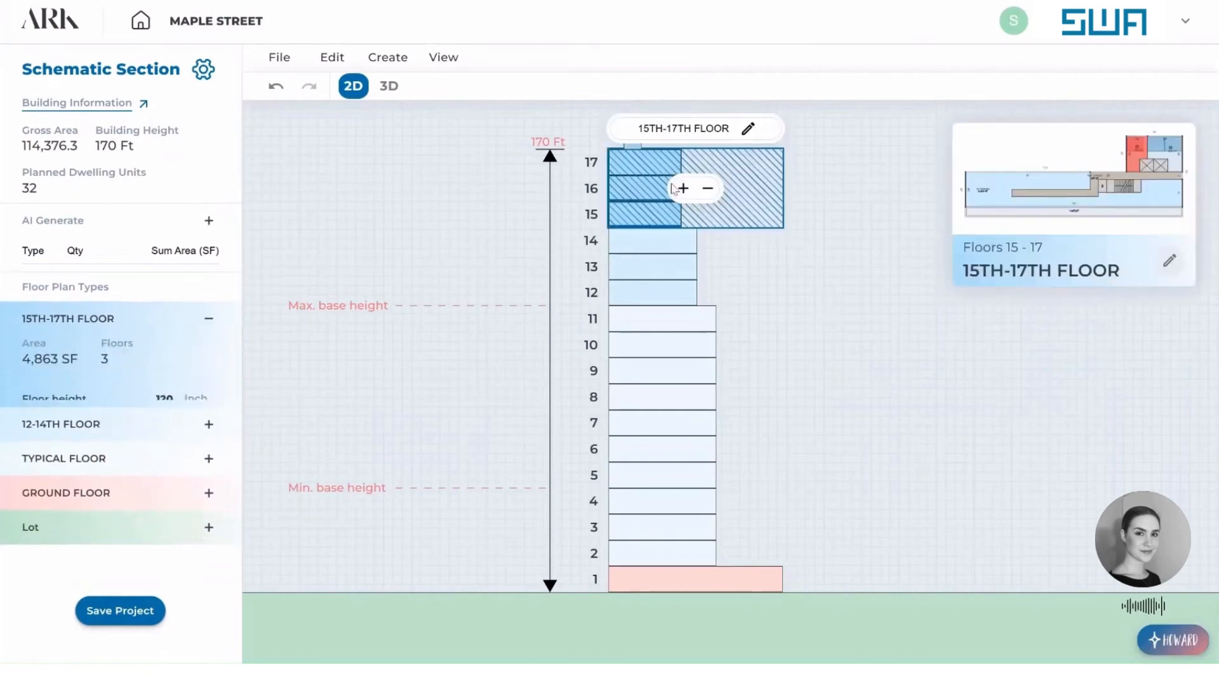
pyautogui.click(374, 59)
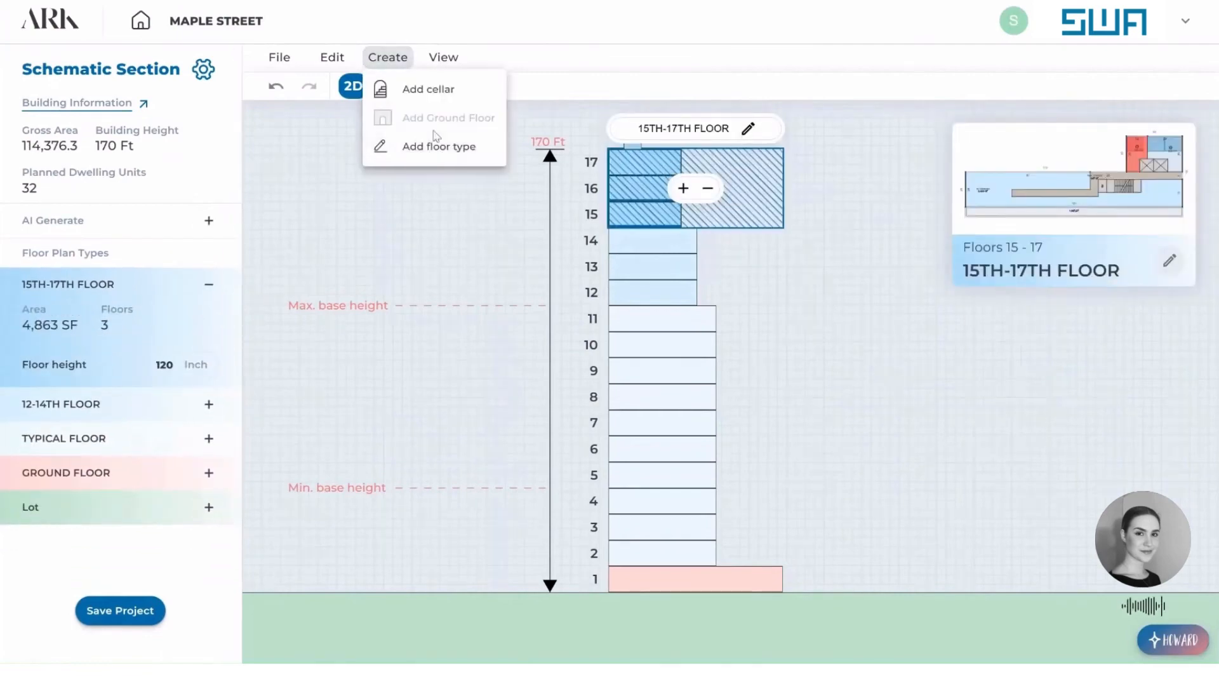
pyautogui.click(431, 145)
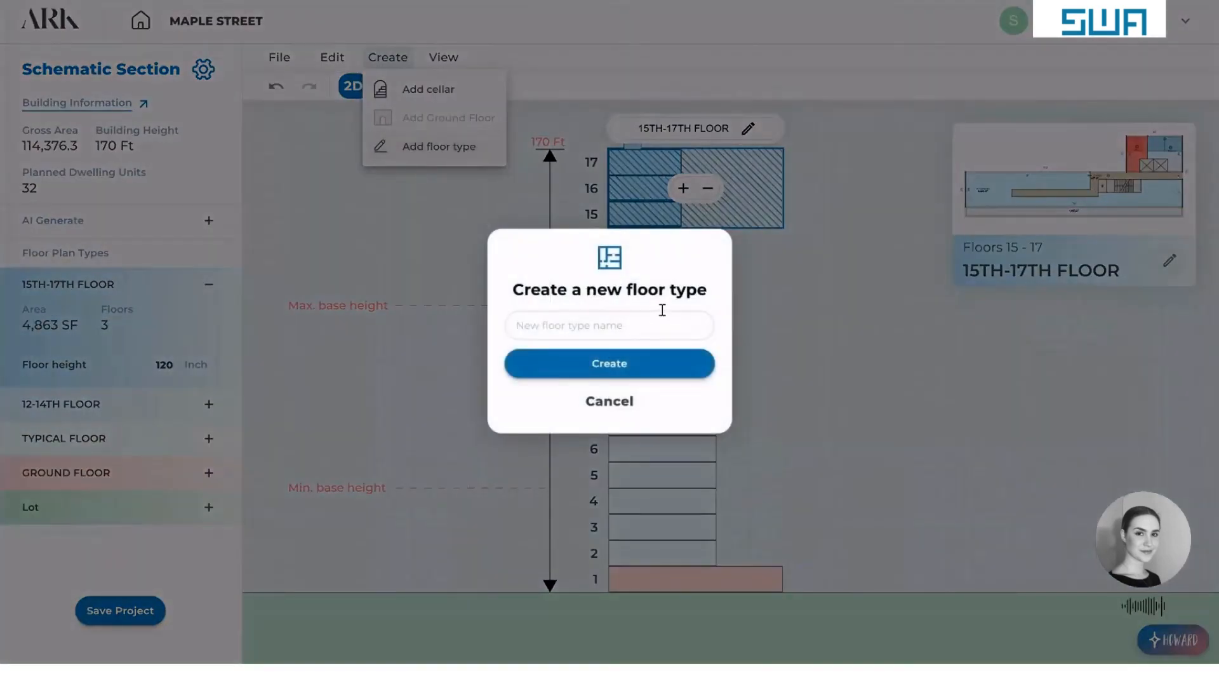
pyautogui.write('18TH FLOOR -PENTHOUSE')
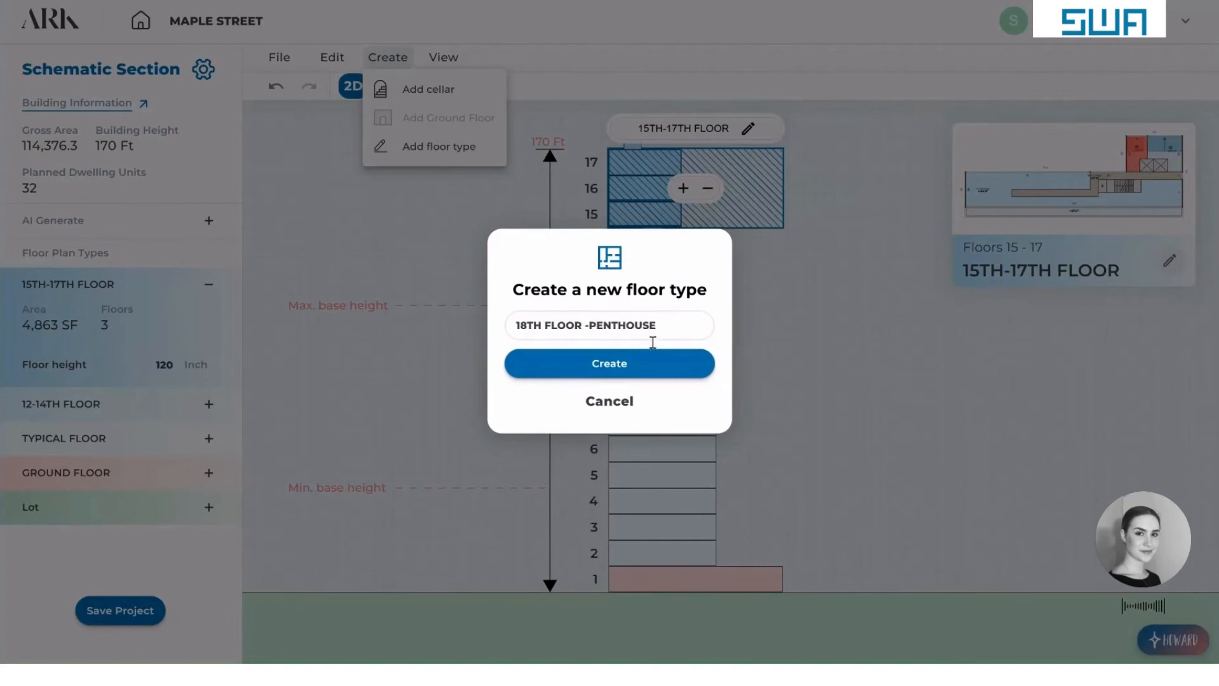
pyautogui.click(652, 365)
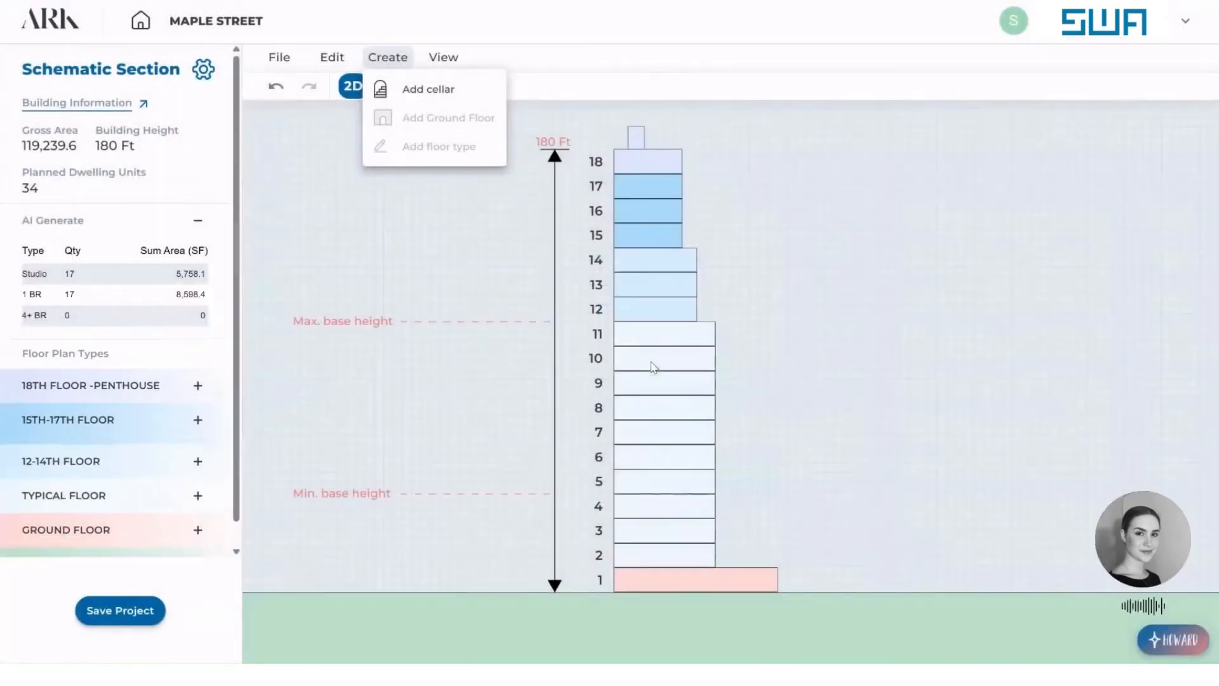
# Set back the street facade of the penthouse plan to an outer wing depth of 21 ft and return to the section.
pyautogui.click(669, 153)
pyautogui.click(711, 170)
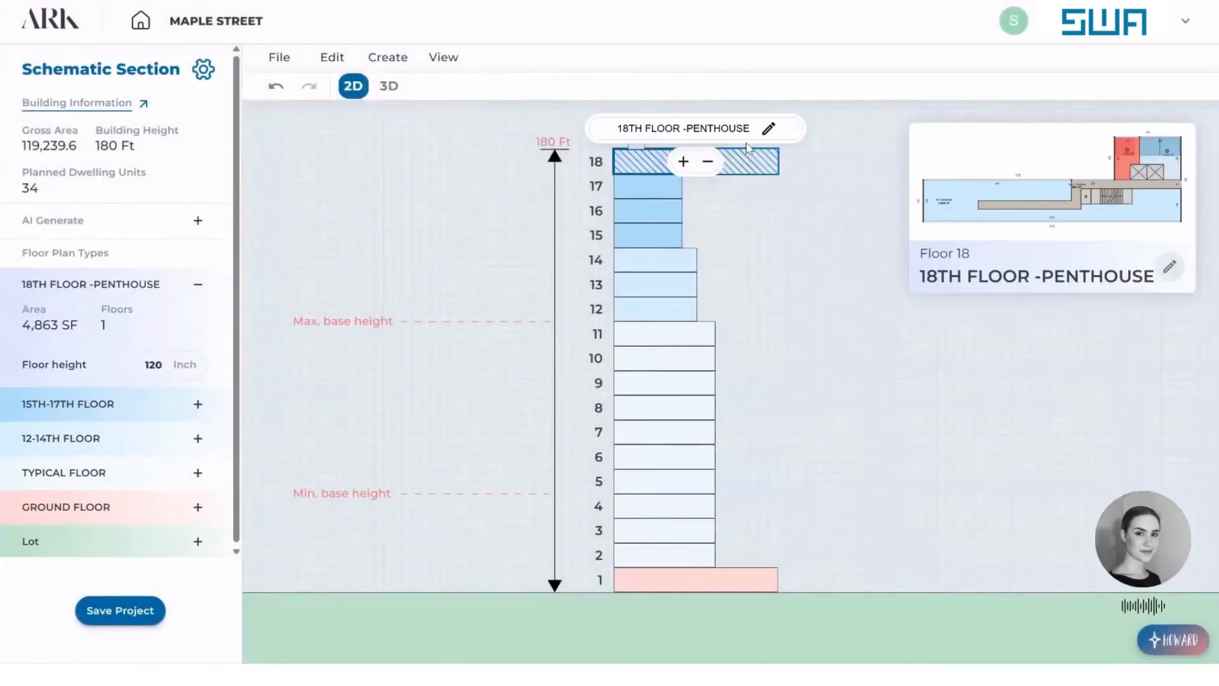
pyautogui.click(768, 130)
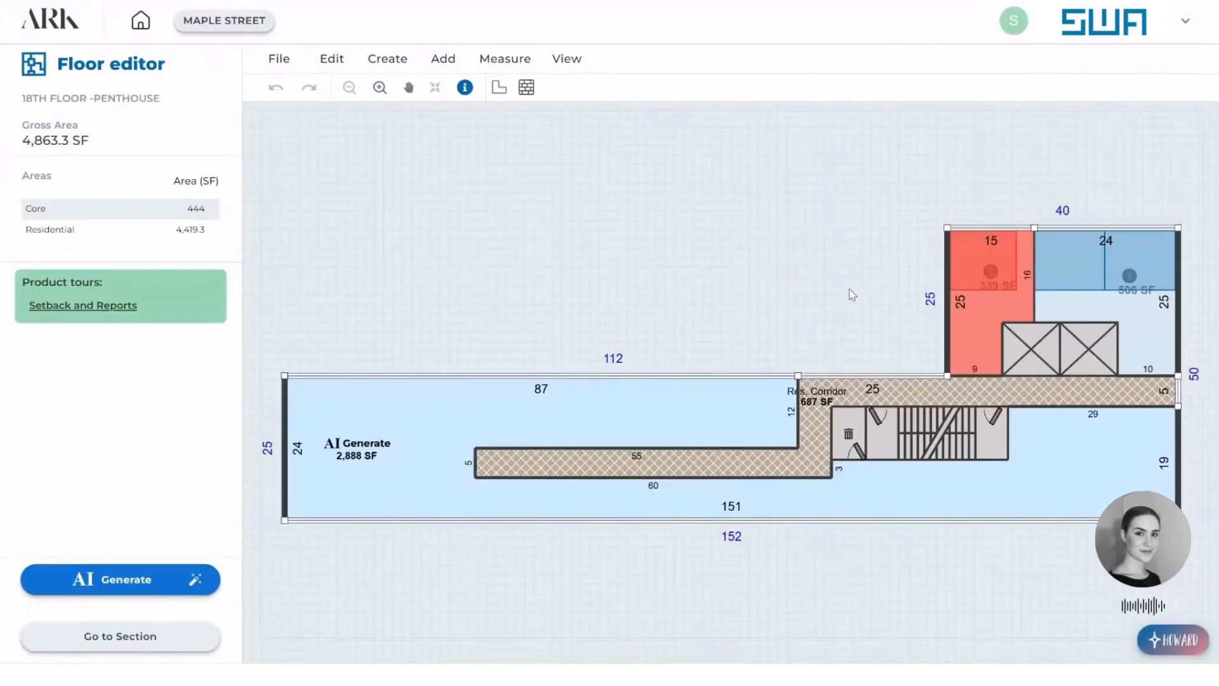
pyautogui.moveTo(610, 520); pyautogui.dragTo(611, 477)
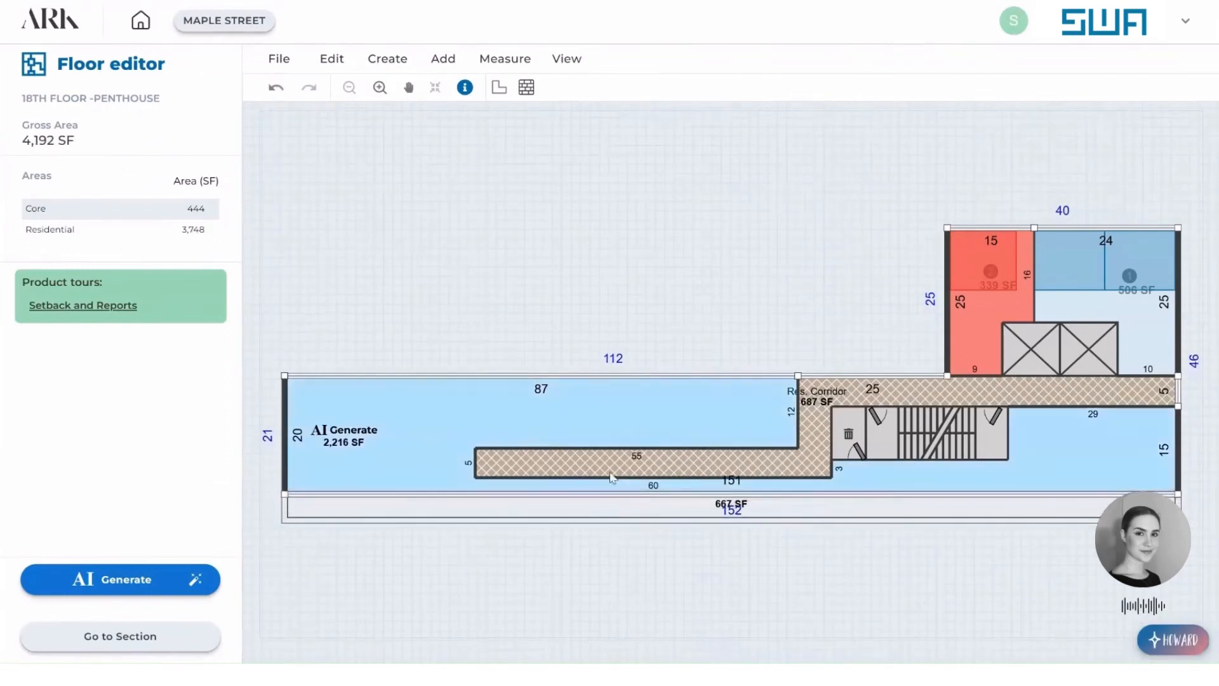
pyautogui.click(141, 642)
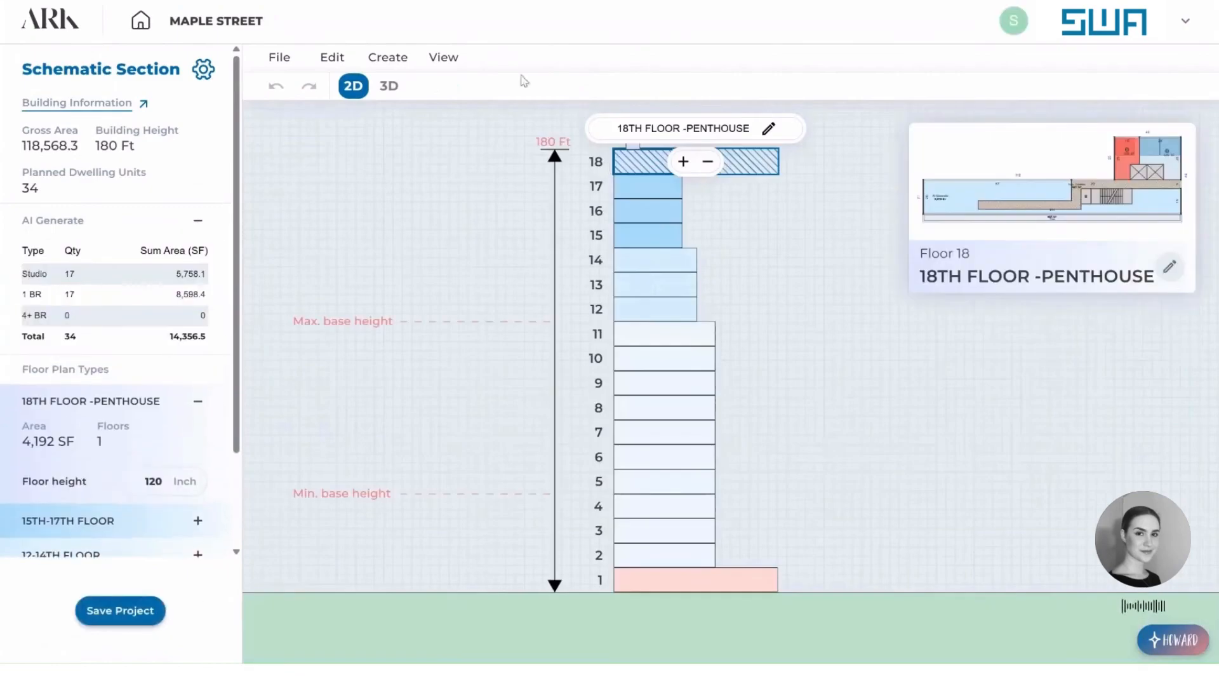
# Examine the stepped building massing in 3D from another side, then return to the 2D section.
pyautogui.click(388, 85)
pyautogui.click(1202, 61)
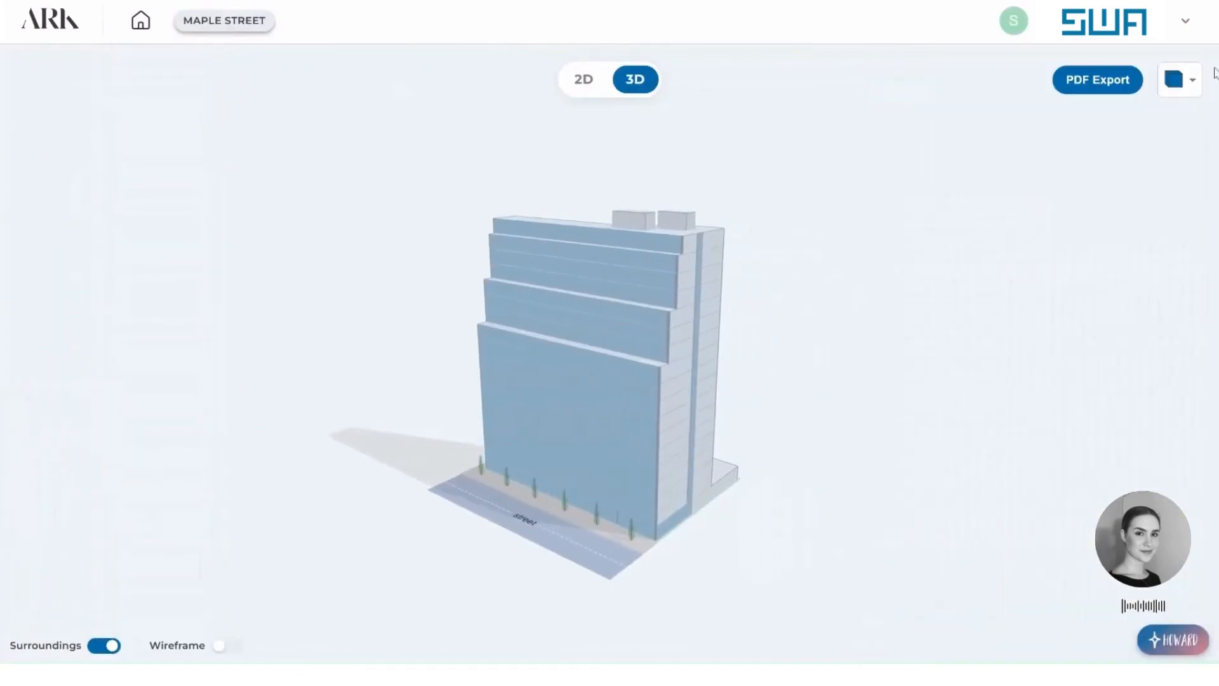
pyautogui.moveTo(781, 448); pyautogui.dragTo(838, 431)
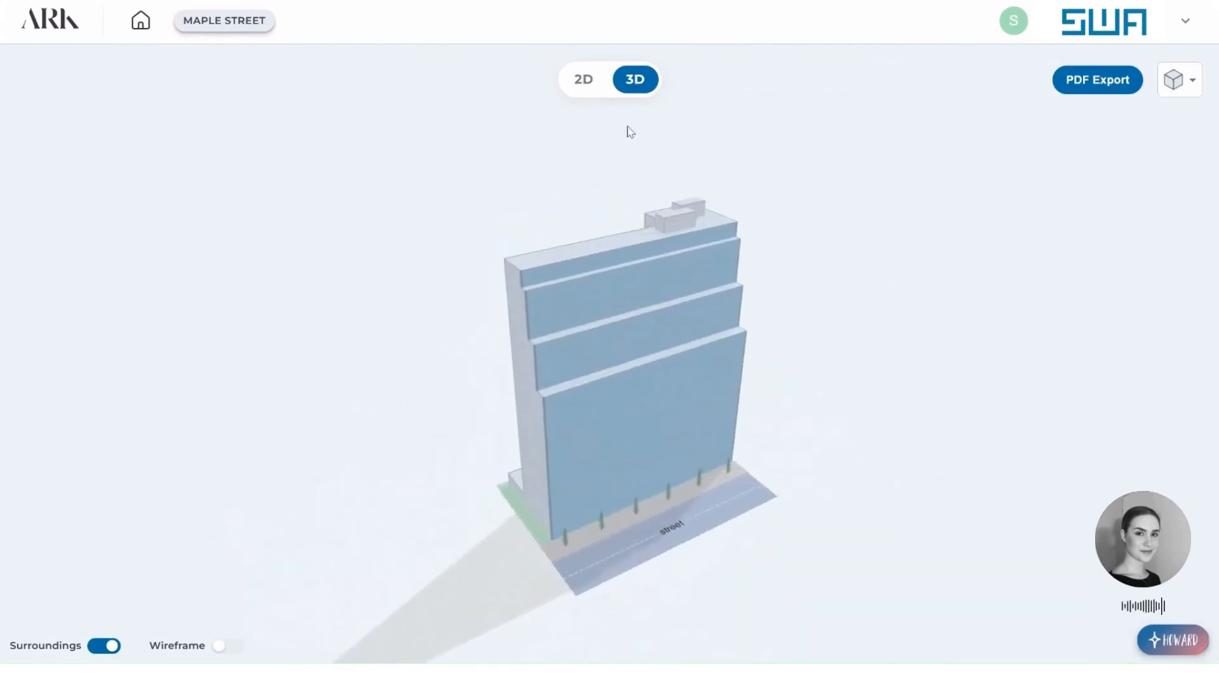
pyautogui.click(583, 79)
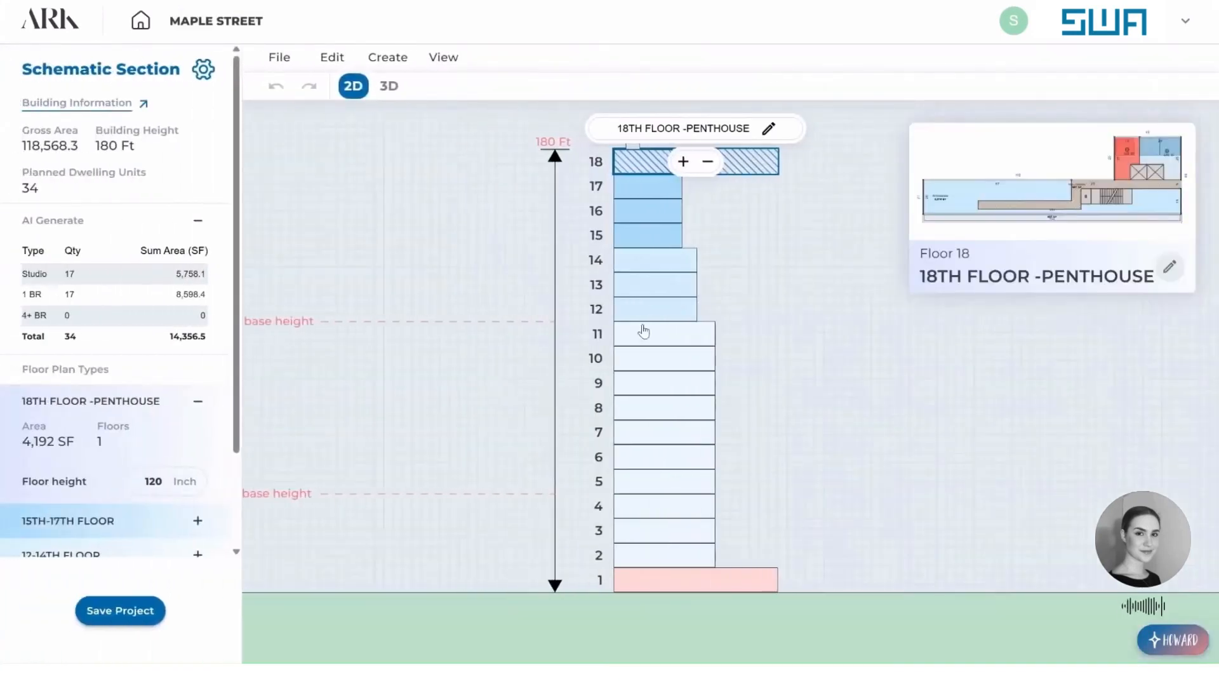
# Open the TYPICAL FLOOR plan for floors 2–11 in the floor editor.
pyautogui.click(729, 299)
pyautogui.click(722, 433)
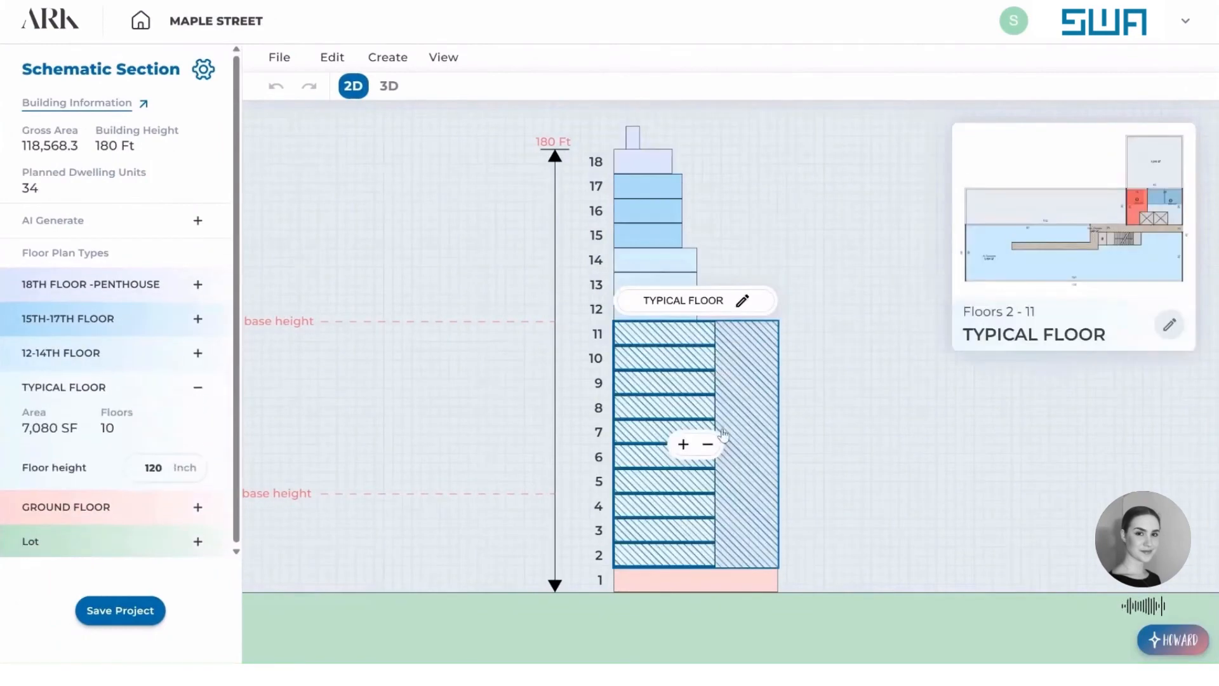
pyautogui.click(742, 301)
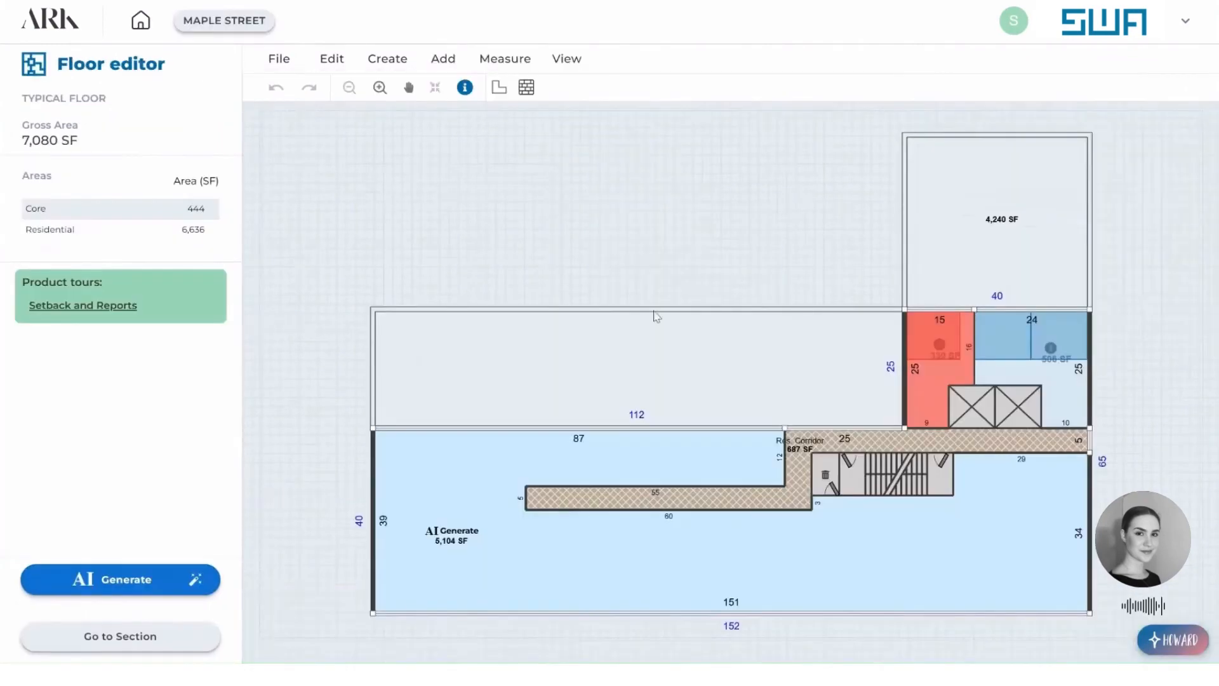
# Generate AI plans for the typical floor's large residential area with a numeric mix of 3 1BR and 3 2BR units.
pyautogui.click(403, 574)
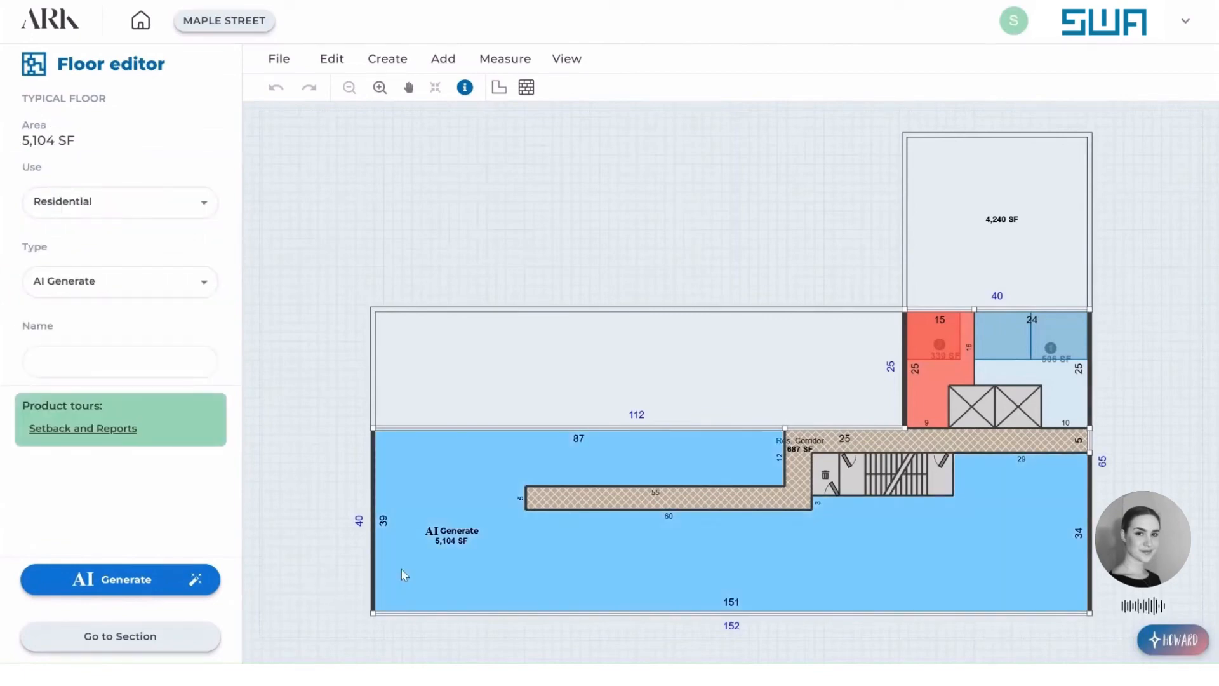
pyautogui.click(160, 588)
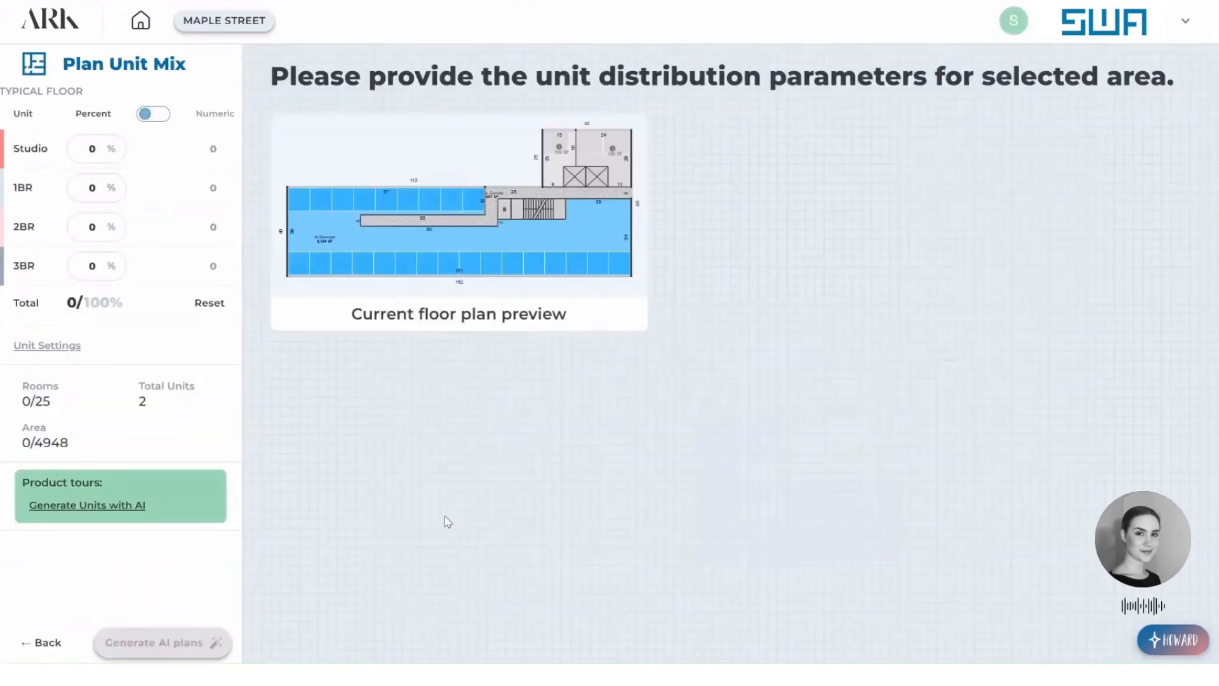
pyautogui.click(166, 116)
pyautogui.click(197, 193)
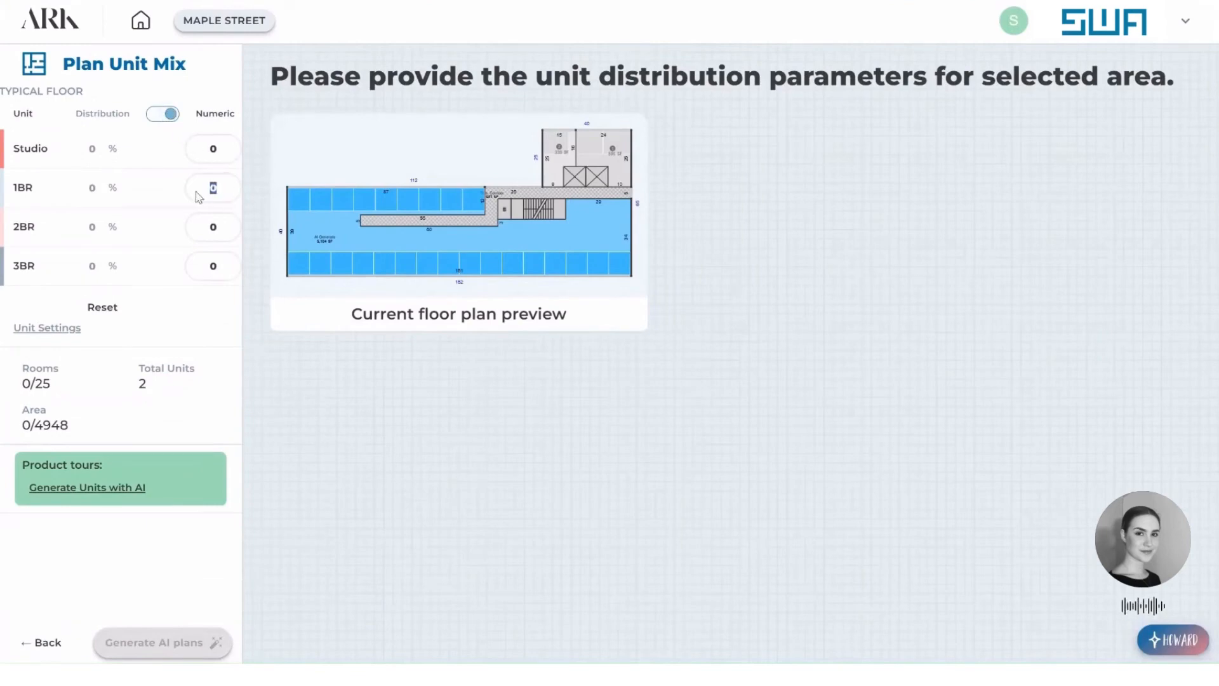
pyautogui.write('3')
pyautogui.click(207, 226)
pyautogui.write('3')
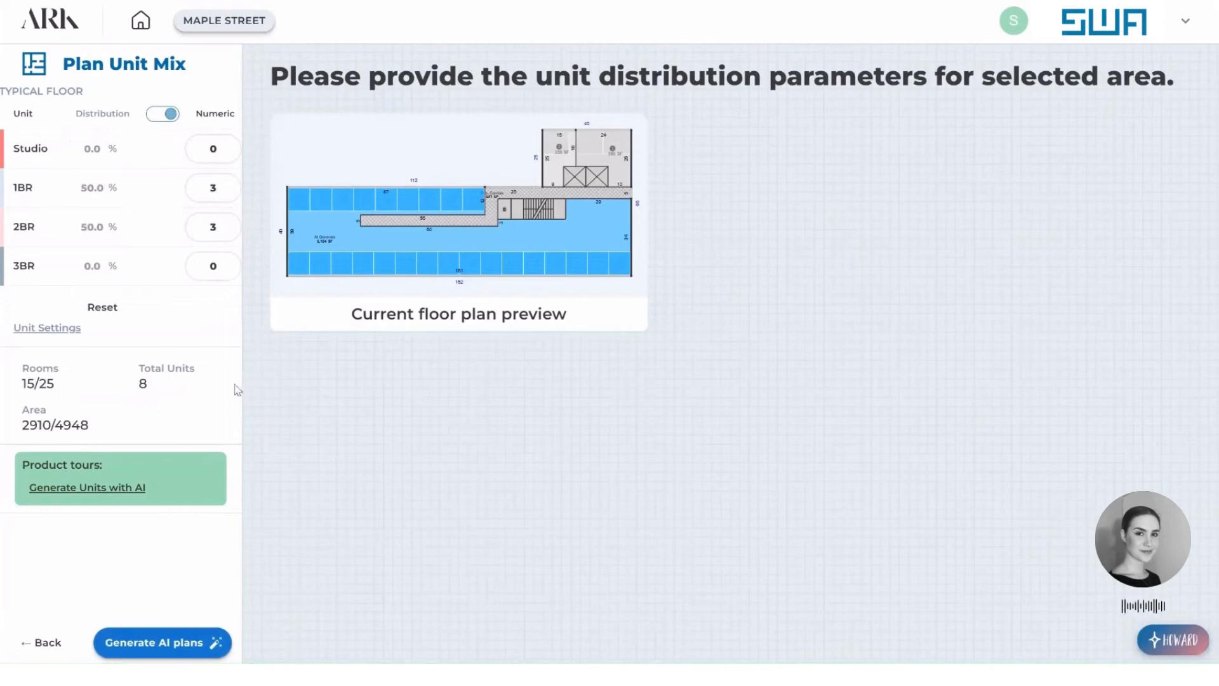
pyautogui.click(164, 643)
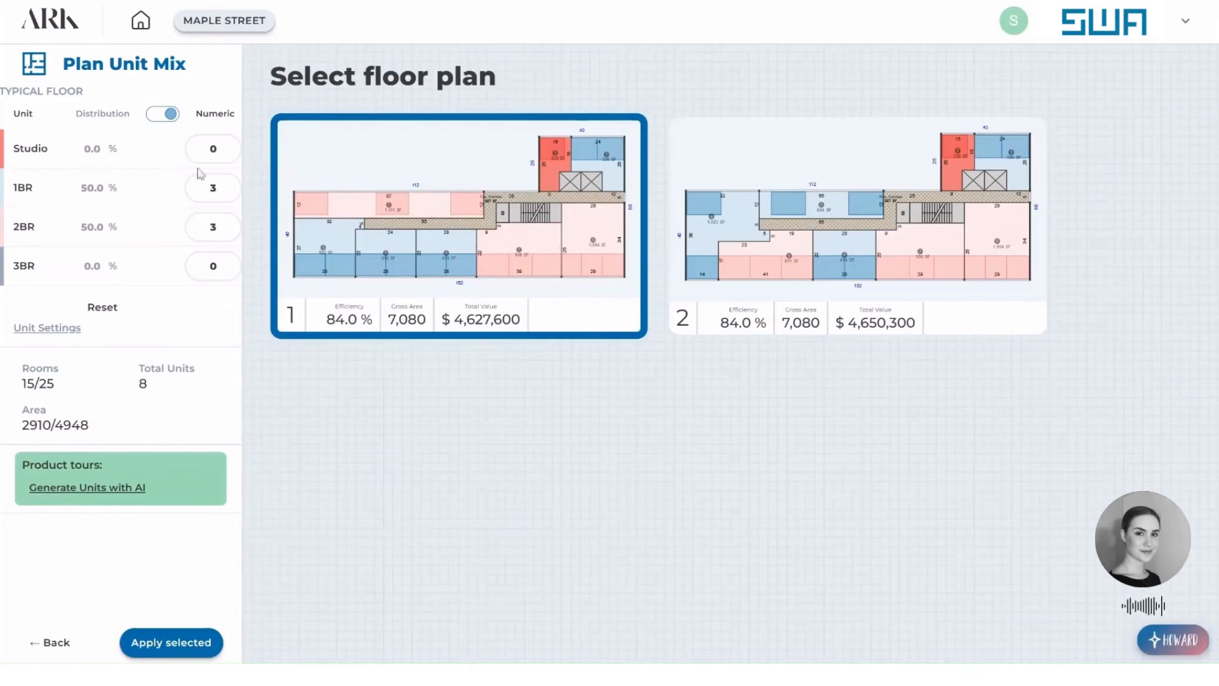
# Change the 1BR count to 5 and apply the first generated layout to the typical floor.
pyautogui.doubleClick(213, 186)
pyautogui.write('5')
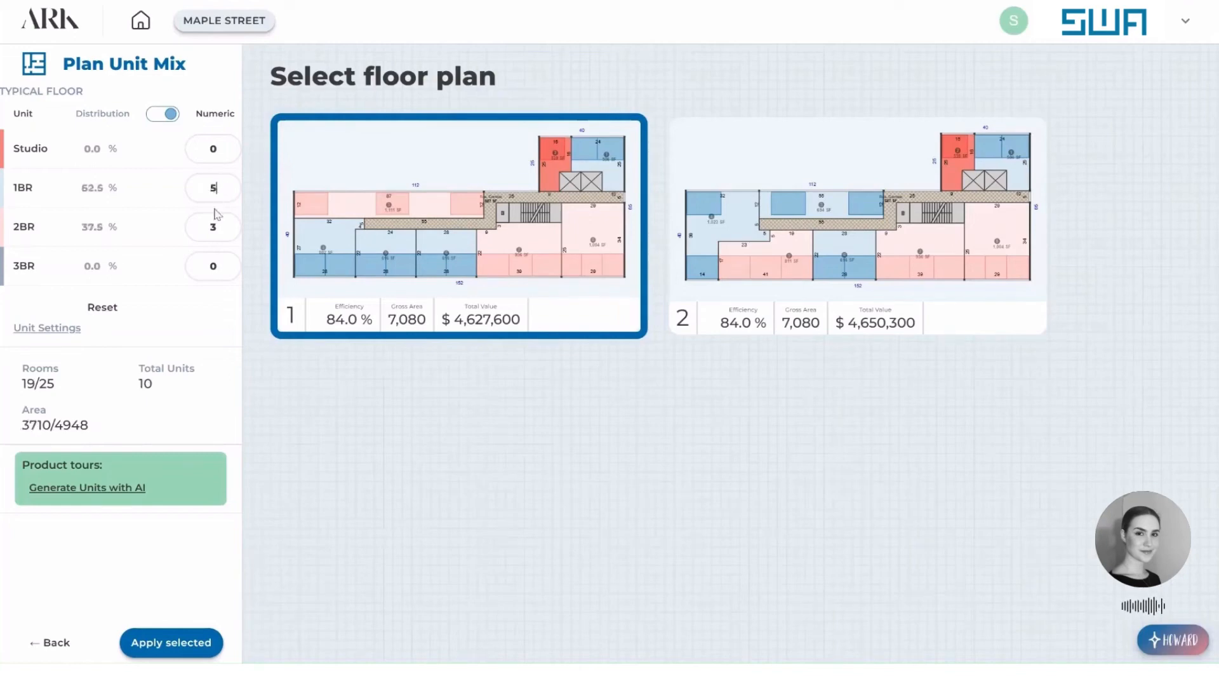
pyautogui.click(199, 642)
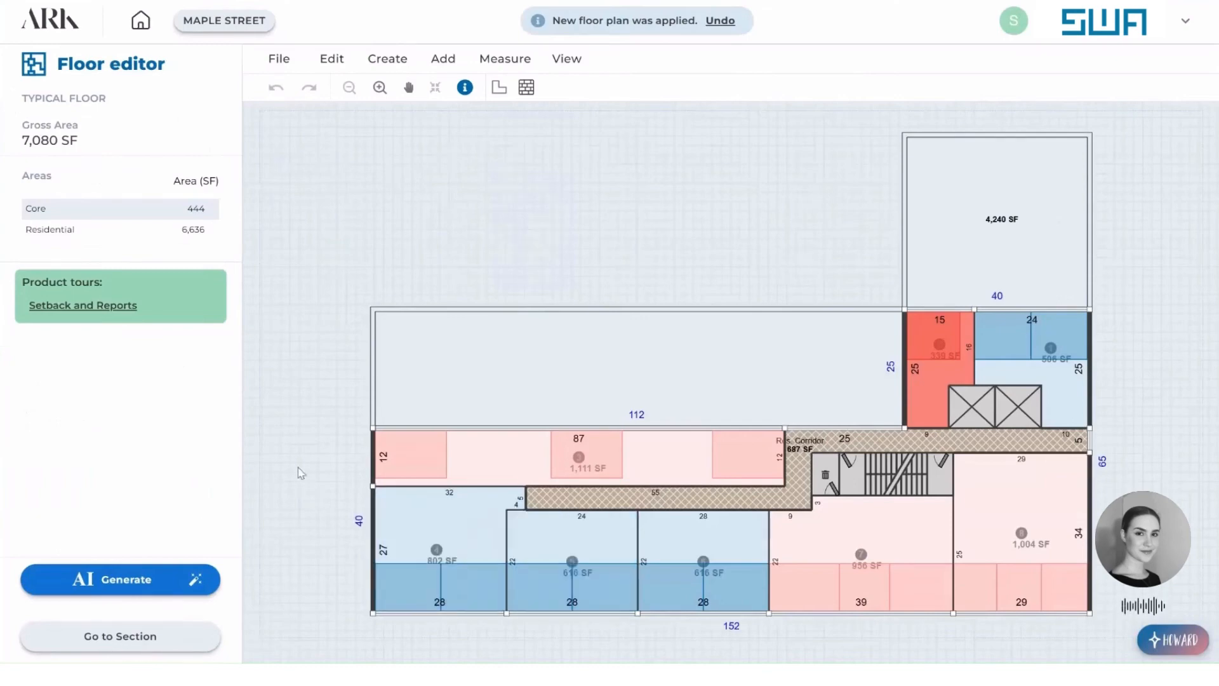
# Convert the 1,111 SF 2BR, the 802 SF 1BR and the 616 SF unit beside it back to AI Generate areas.
pyautogui.click(462, 455)
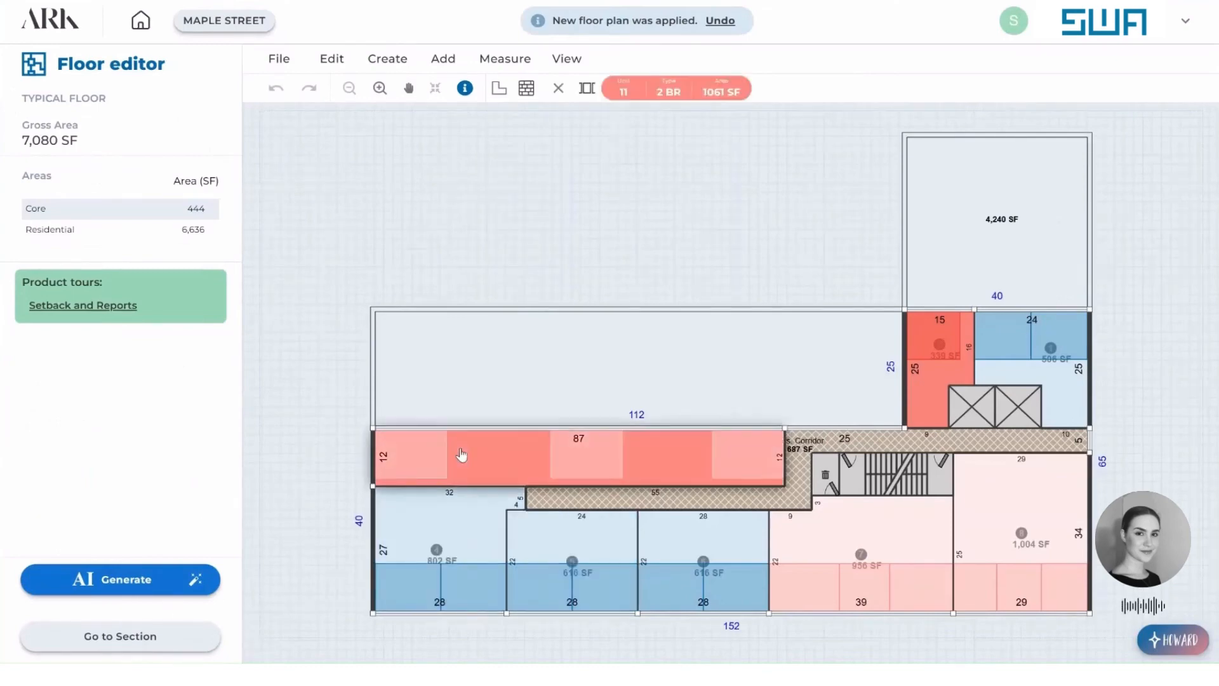
pyautogui.rightClick(462, 456)
pyautogui.click(544, 470)
pyautogui.rightClick(484, 528)
pyautogui.click(526, 531)
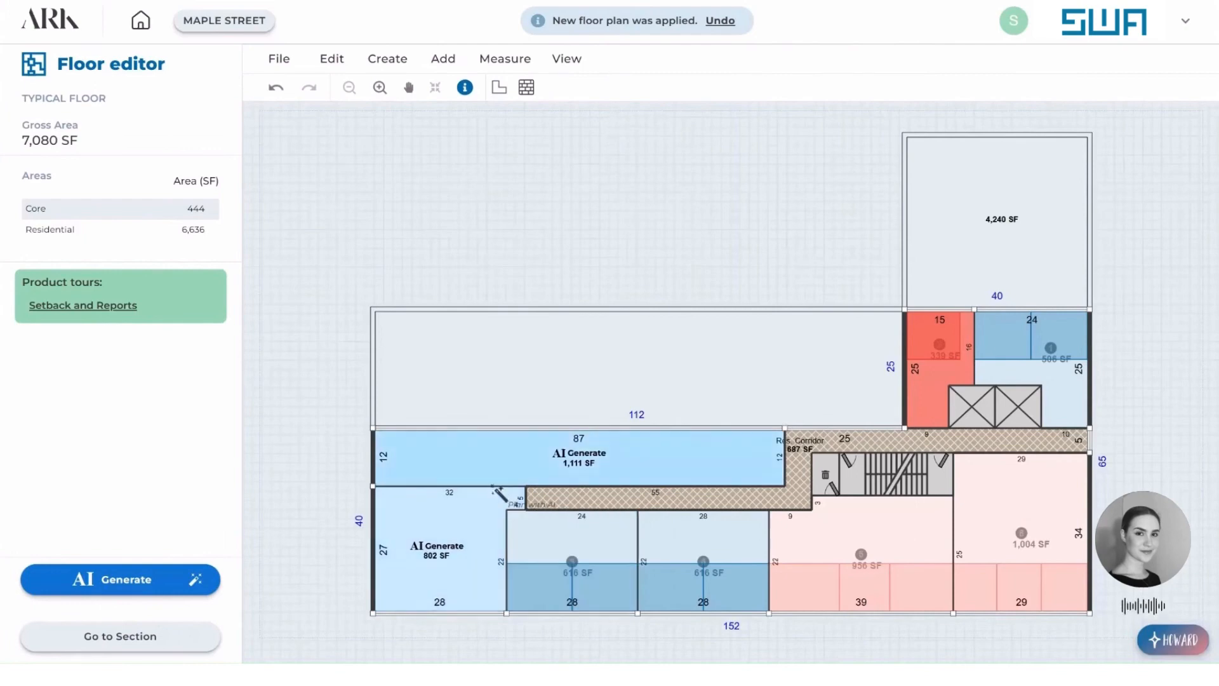
pyautogui.click(565, 556)
pyautogui.rightClick(565, 557)
pyautogui.click(625, 561)
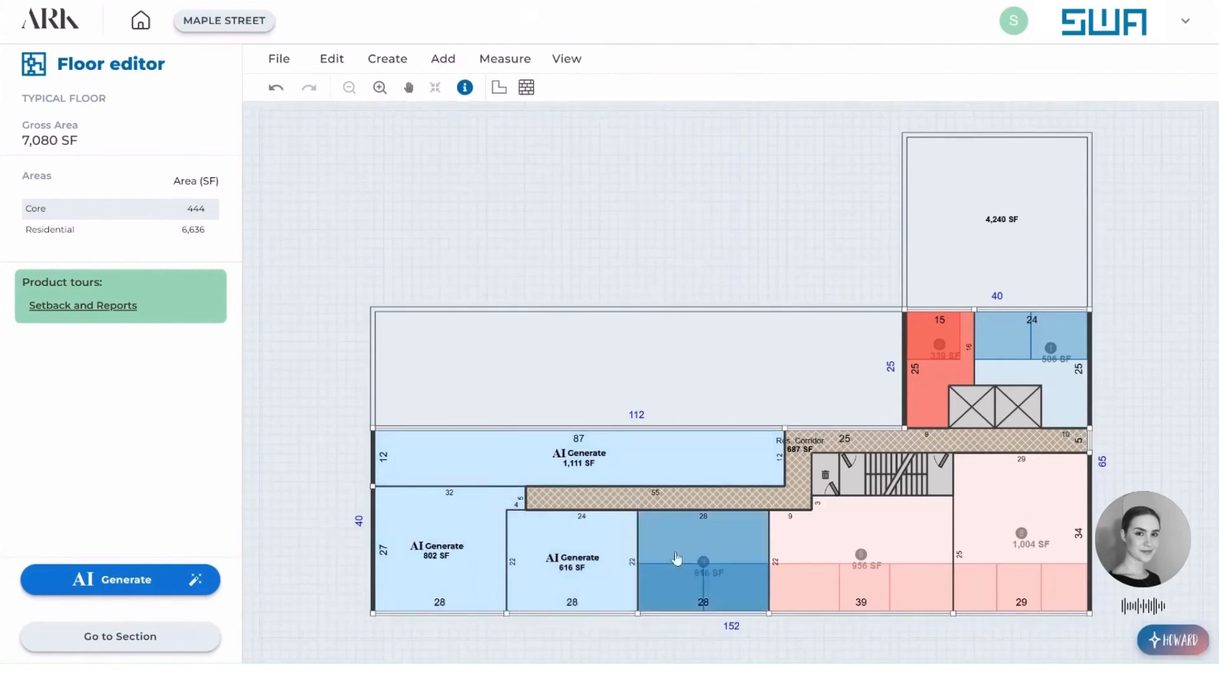
# Convert the other 616 SF unit and the 956 SF and 1,004 SF 2BR units back to AI Generate areas.
pyautogui.click(692, 552)
pyautogui.rightClick(692, 552)
pyautogui.click(754, 550)
pyautogui.click(851, 554)
pyautogui.rightClick(850, 554)
pyautogui.click(907, 559)
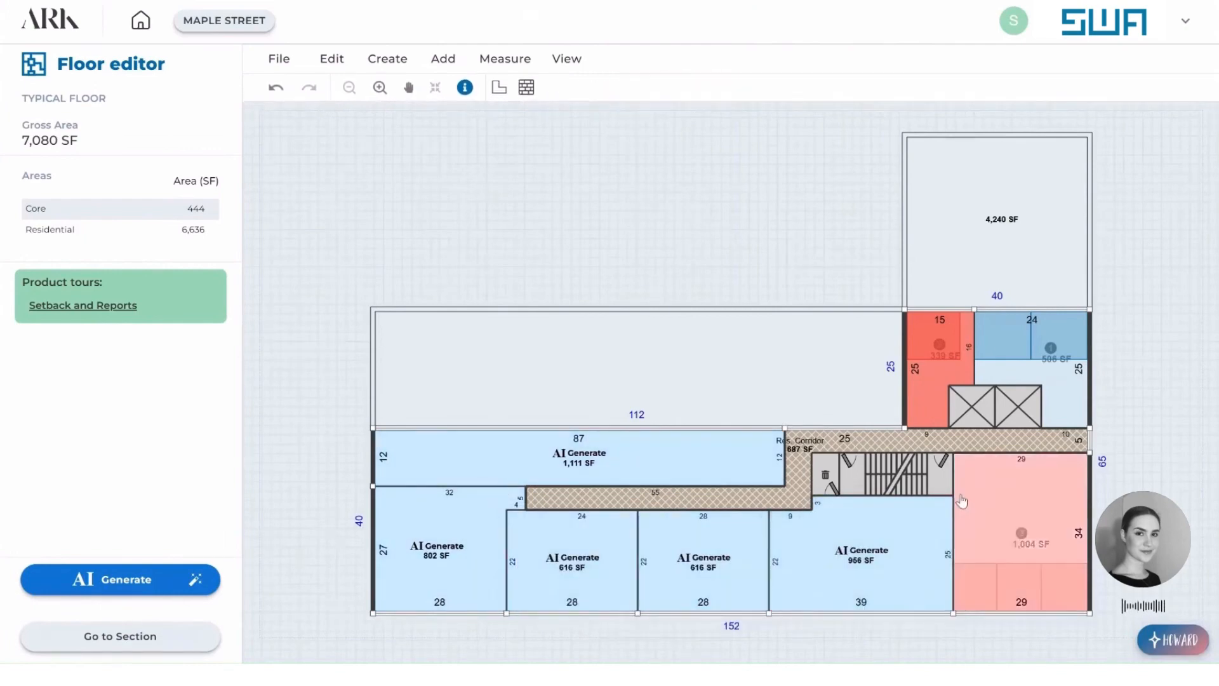
pyautogui.click(962, 502)
pyautogui.rightClick(962, 502)
pyautogui.click(993, 508)
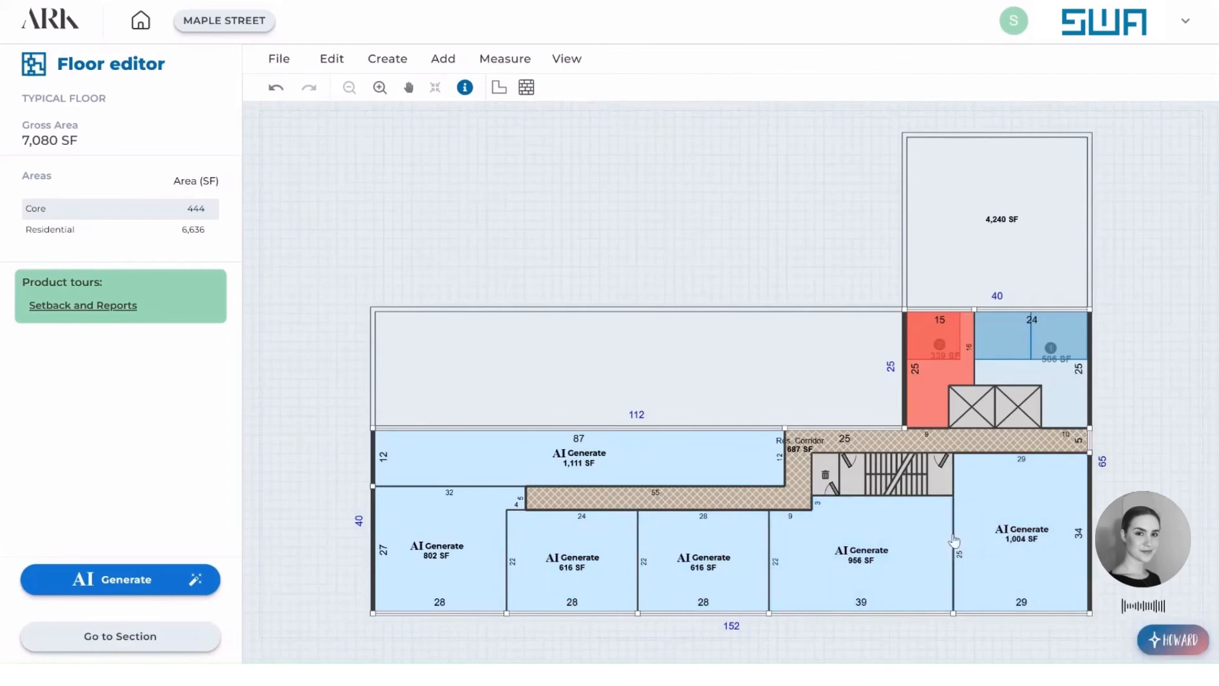
# Delete the five partition walls between the AI Generate areas to merge them into one residential area.
pyautogui.click(955, 541)
pyautogui.rightClick(954, 540)
pyautogui.click(1012, 610)
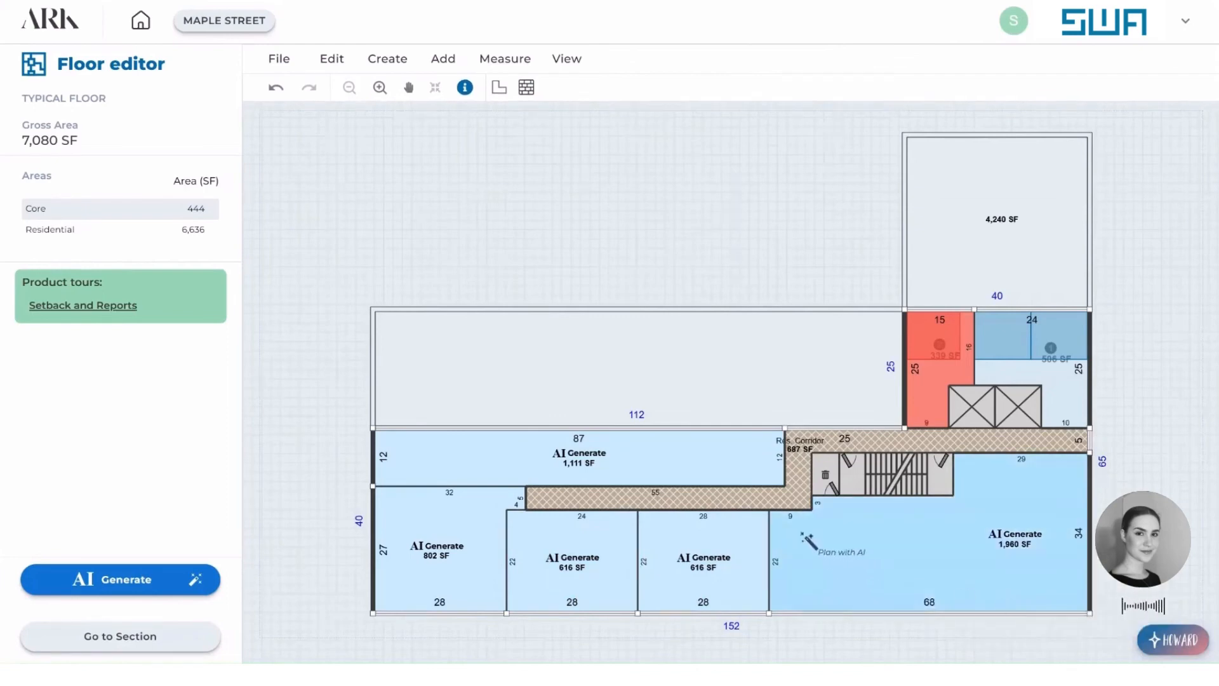
pyautogui.click(774, 543)
pyautogui.rightClick(774, 543)
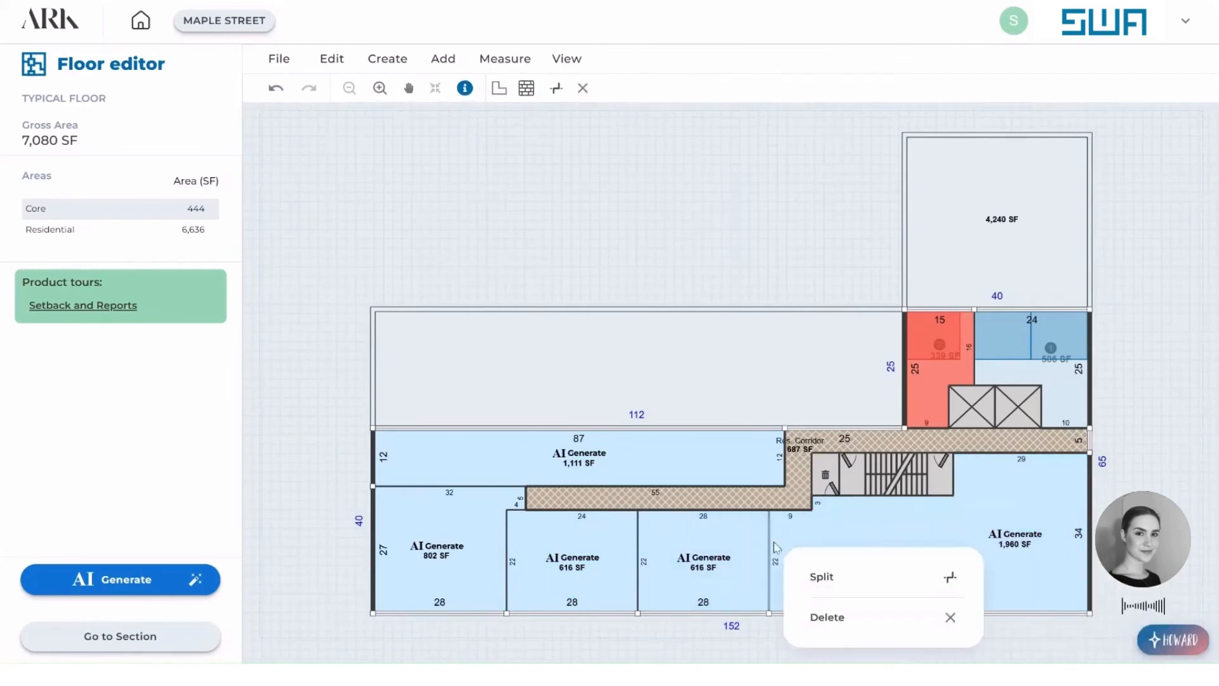
pyautogui.click(833, 617)
pyautogui.click(639, 545)
pyautogui.rightClick(640, 545)
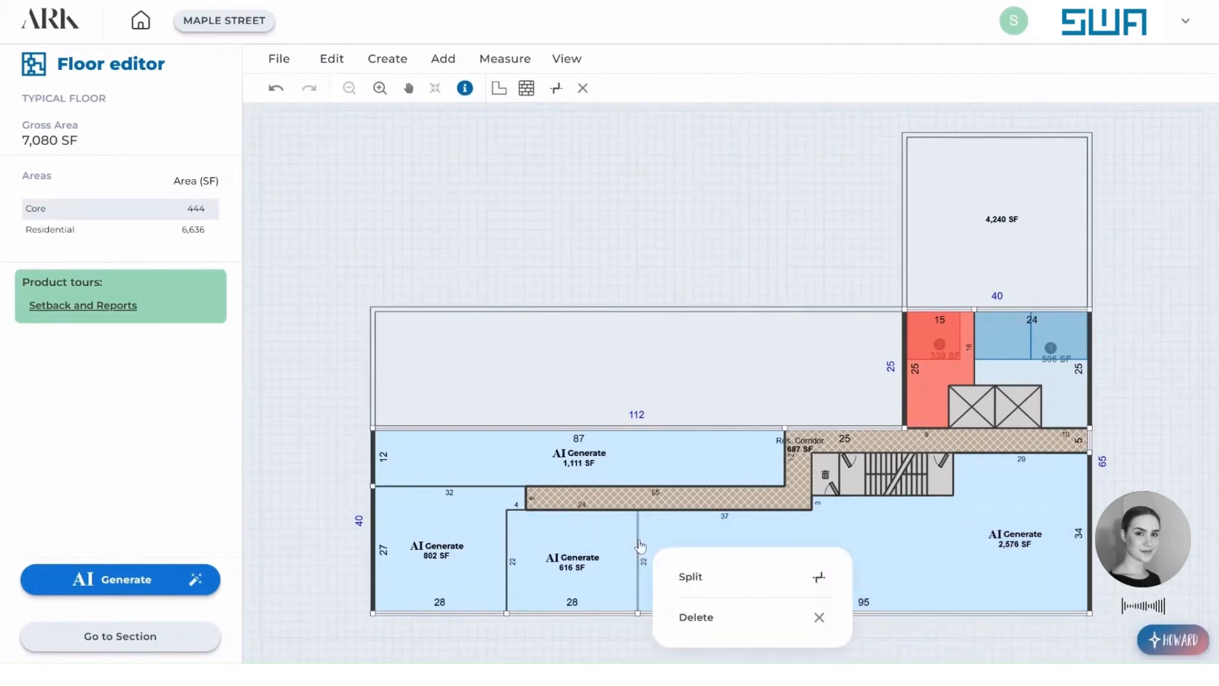
pyautogui.click(766, 624)
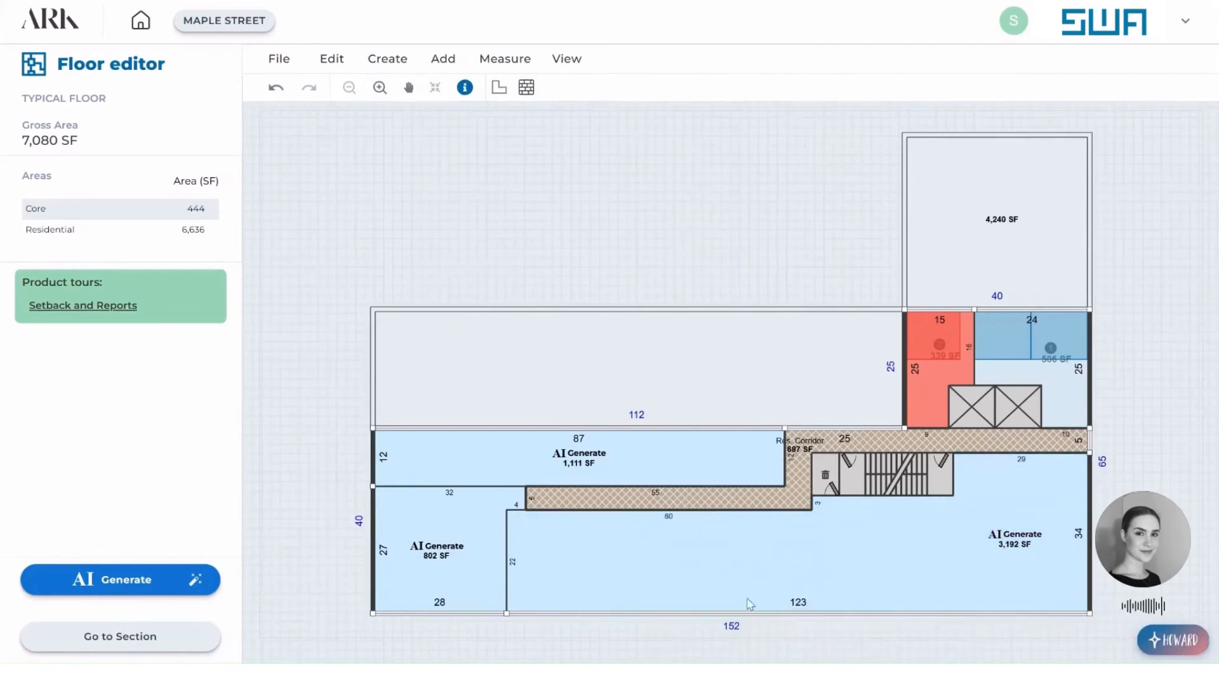
pyautogui.click(507, 538)
pyautogui.rightClick(508, 538)
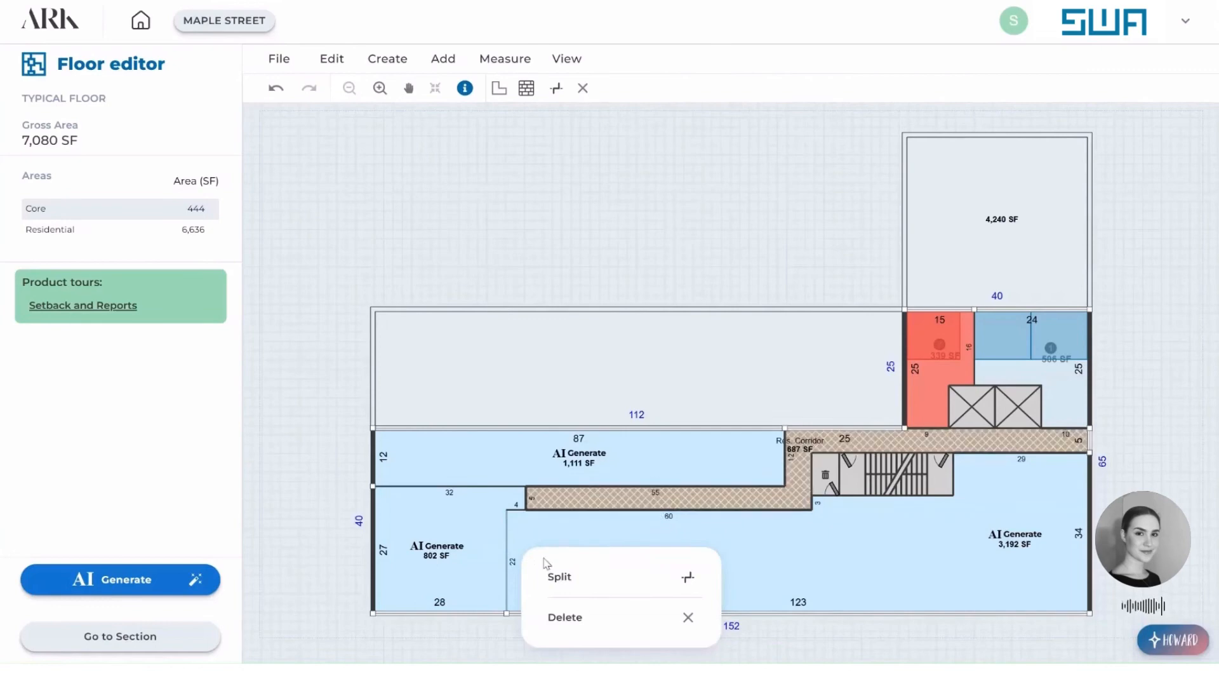
pyautogui.click(656, 622)
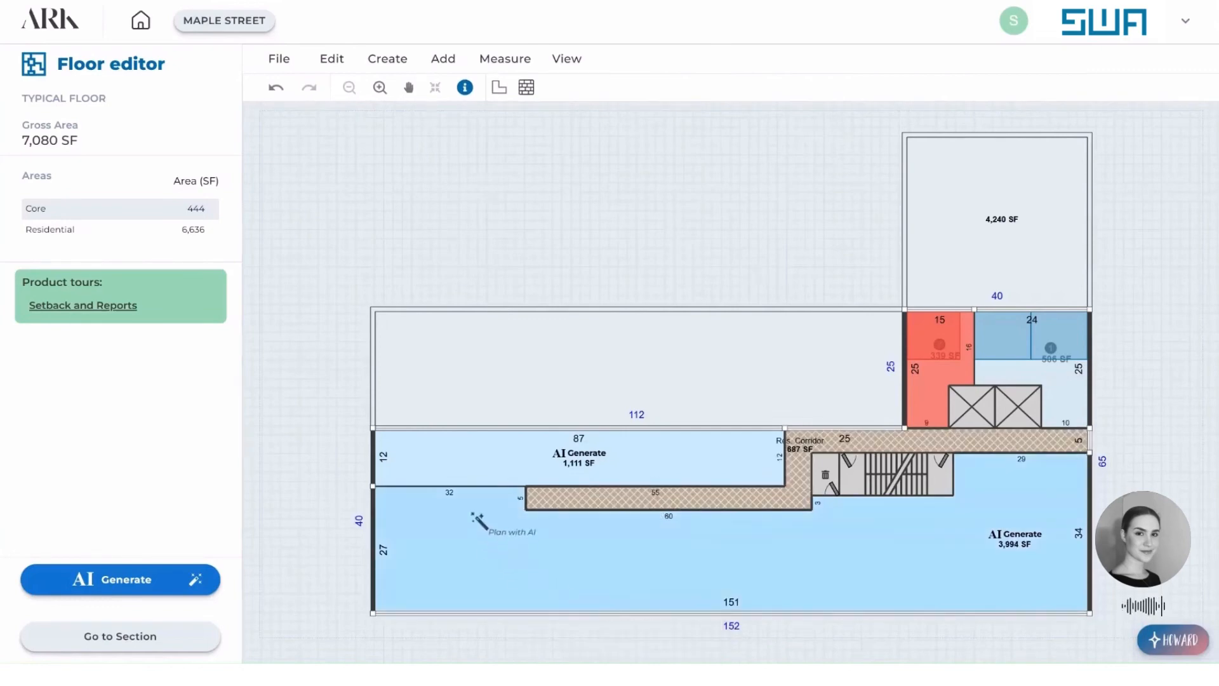
pyautogui.click(475, 487)
pyautogui.rightClick(475, 487)
pyautogui.click(544, 554)
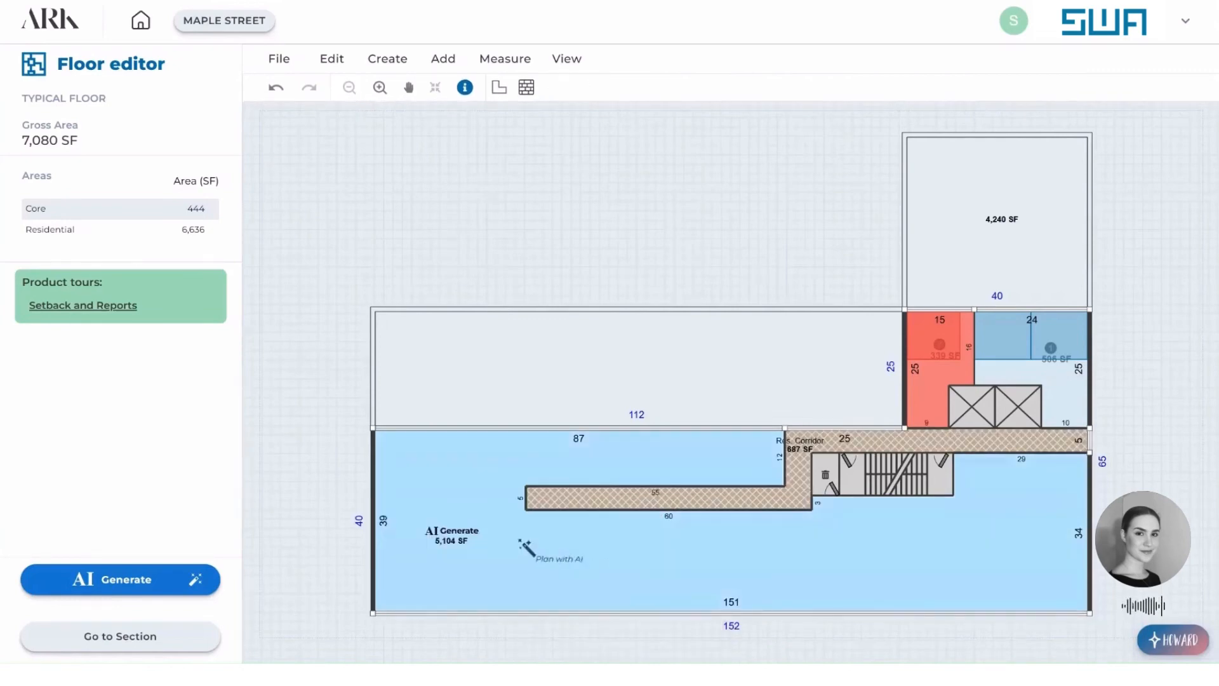
# Set the unit mix of the typical floor's merged residential area to 5 1BR and 3 2BR units by number.
pyautogui.click(524, 540)
pyautogui.click(194, 579)
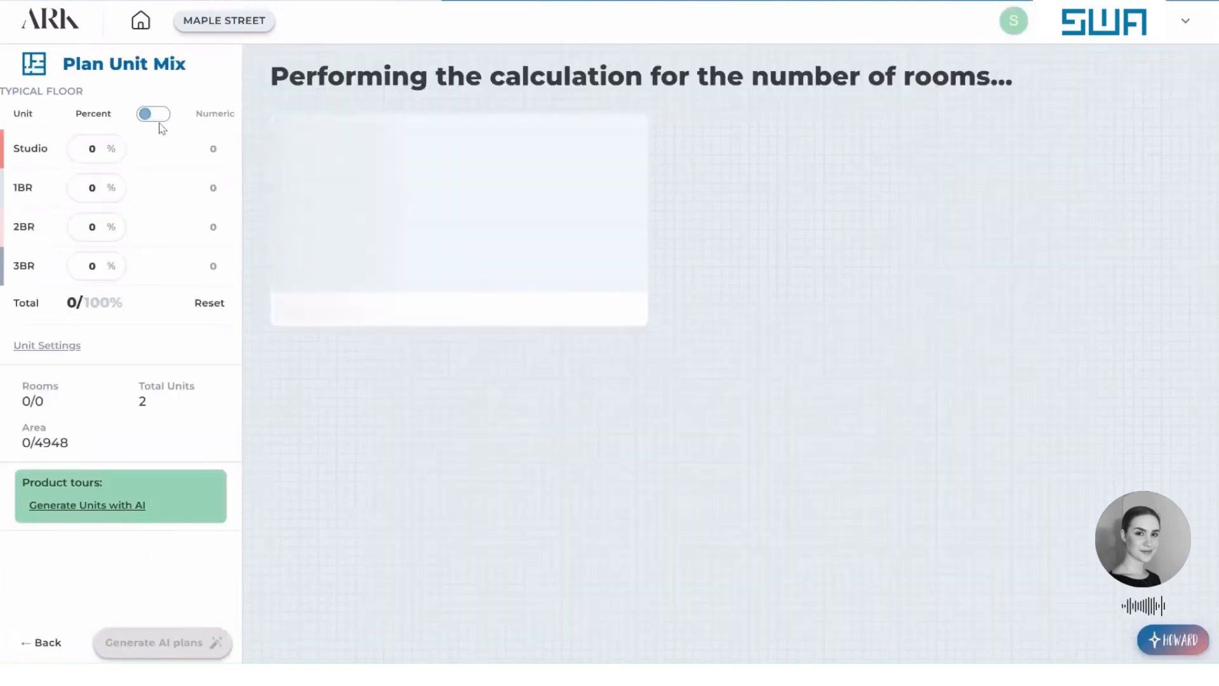
pyautogui.click(162, 114)
pyautogui.moveTo(229, 189); pyautogui.dragTo(190, 198)
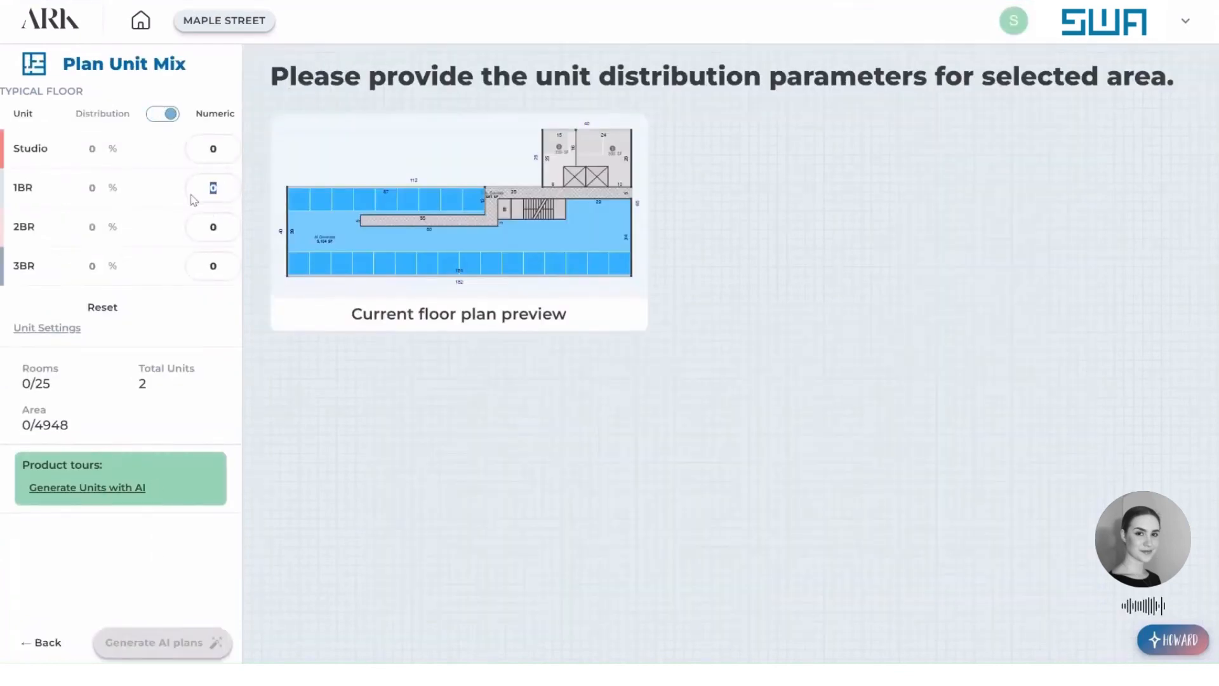
pyautogui.write('5')
pyautogui.write('3')
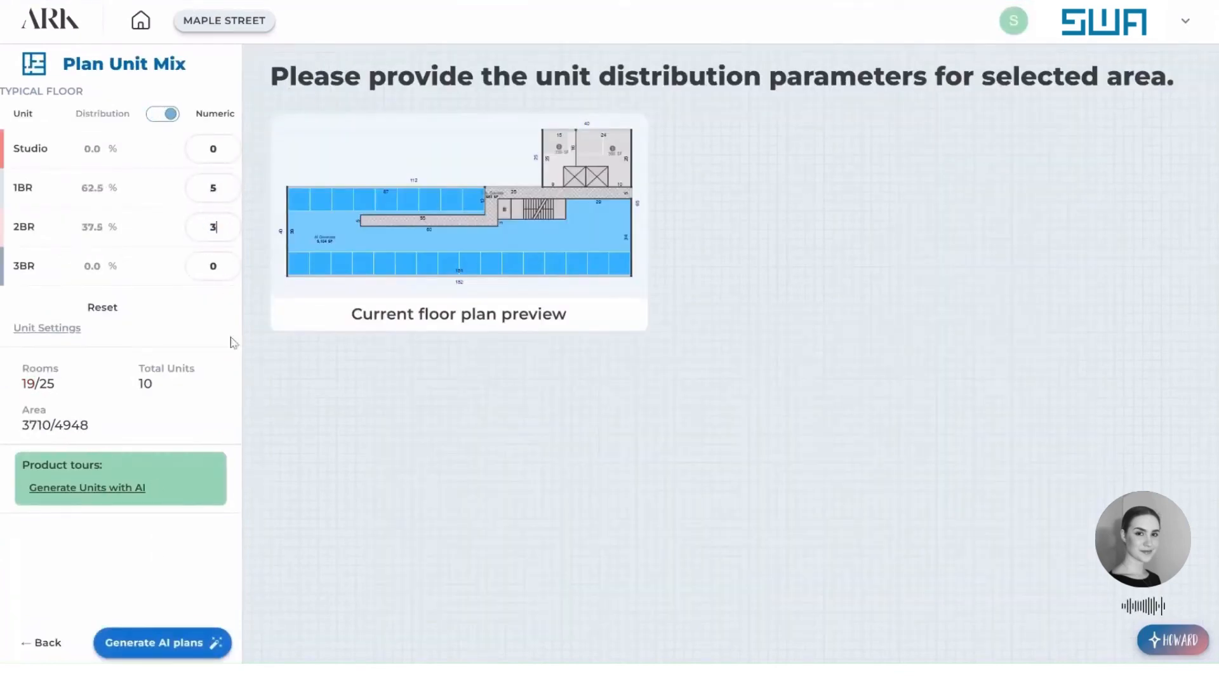
# Generate the AI plans, apply the first layout to the typical floor and return to the section.
pyautogui.click(190, 643)
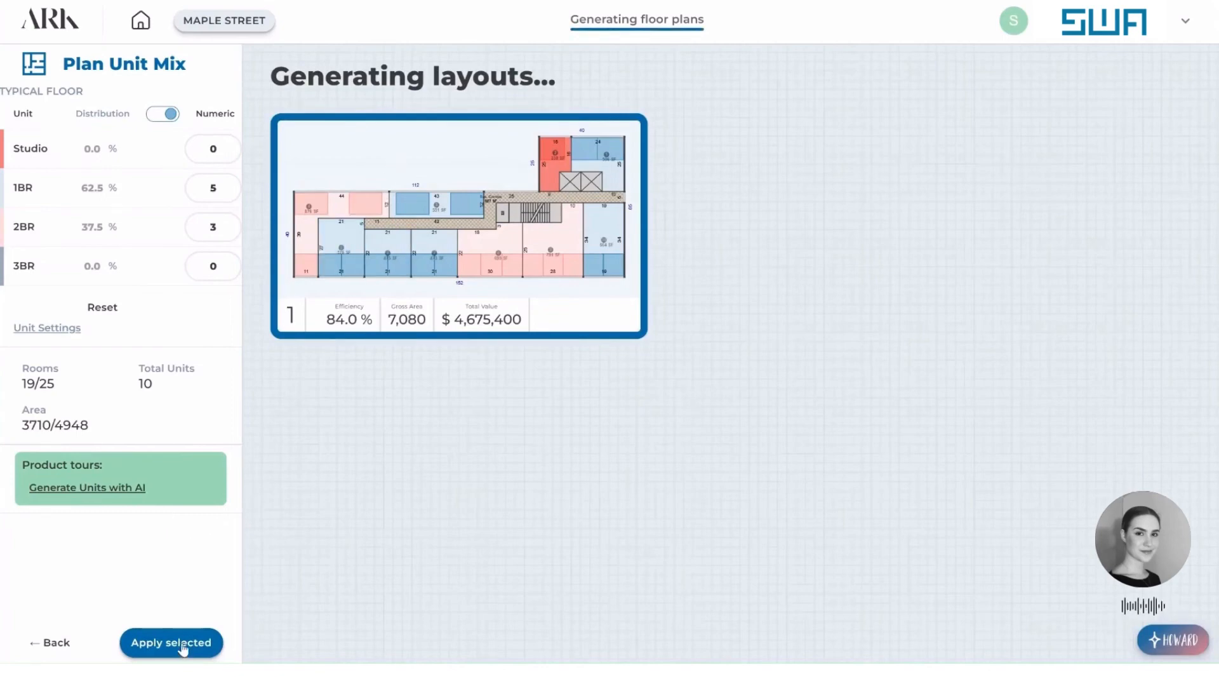
pyautogui.click(183, 645)
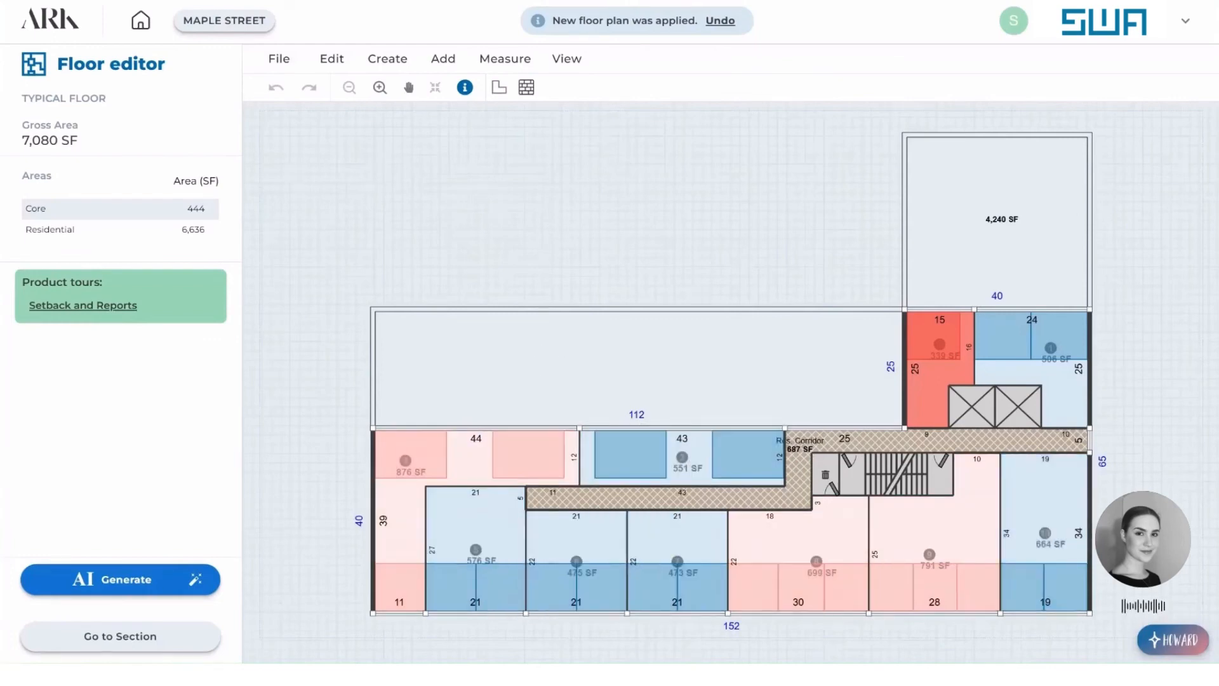
pyautogui.click(197, 645)
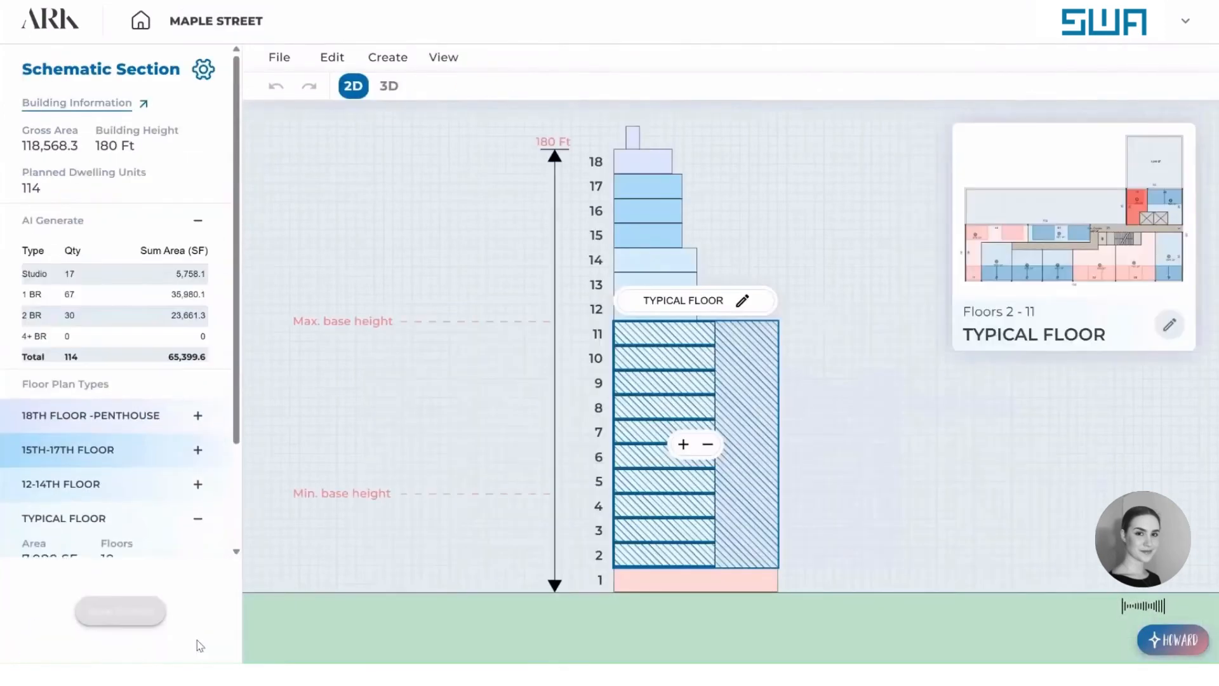
# Open the 12-14TH FLOOR plan and reshape its corridor into a straight 5 ft wide strip about 82 ft long along the rear facade.
pyautogui.click(690, 268)
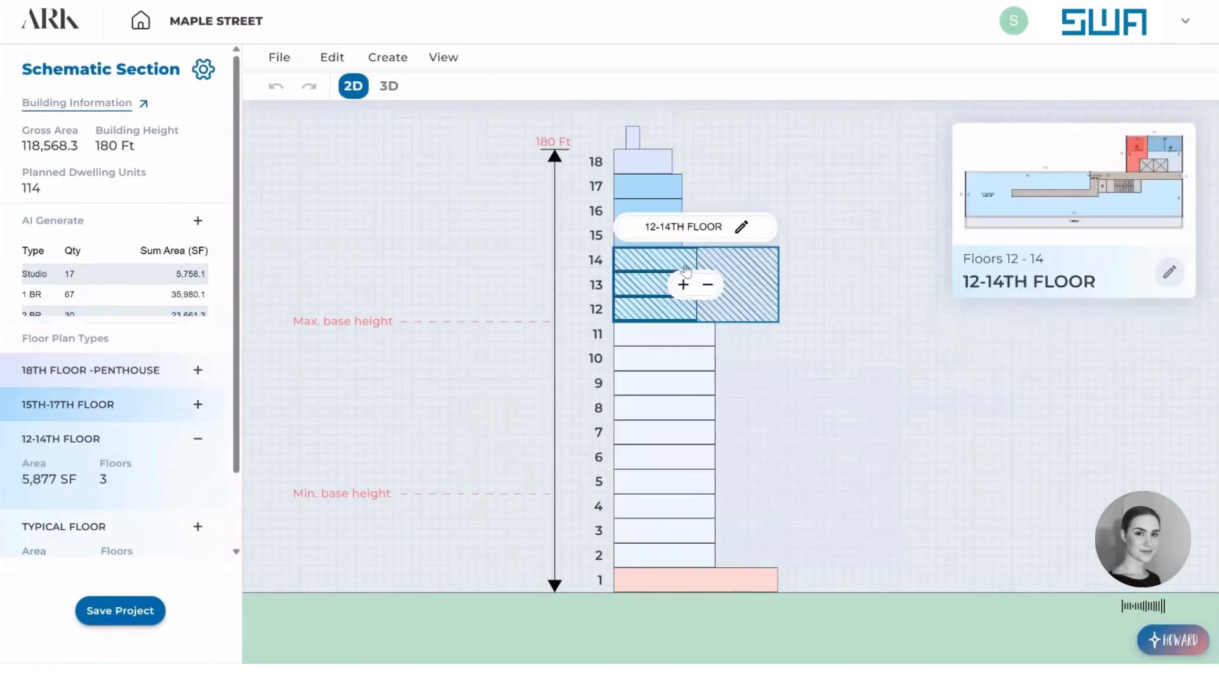
pyautogui.click(742, 226)
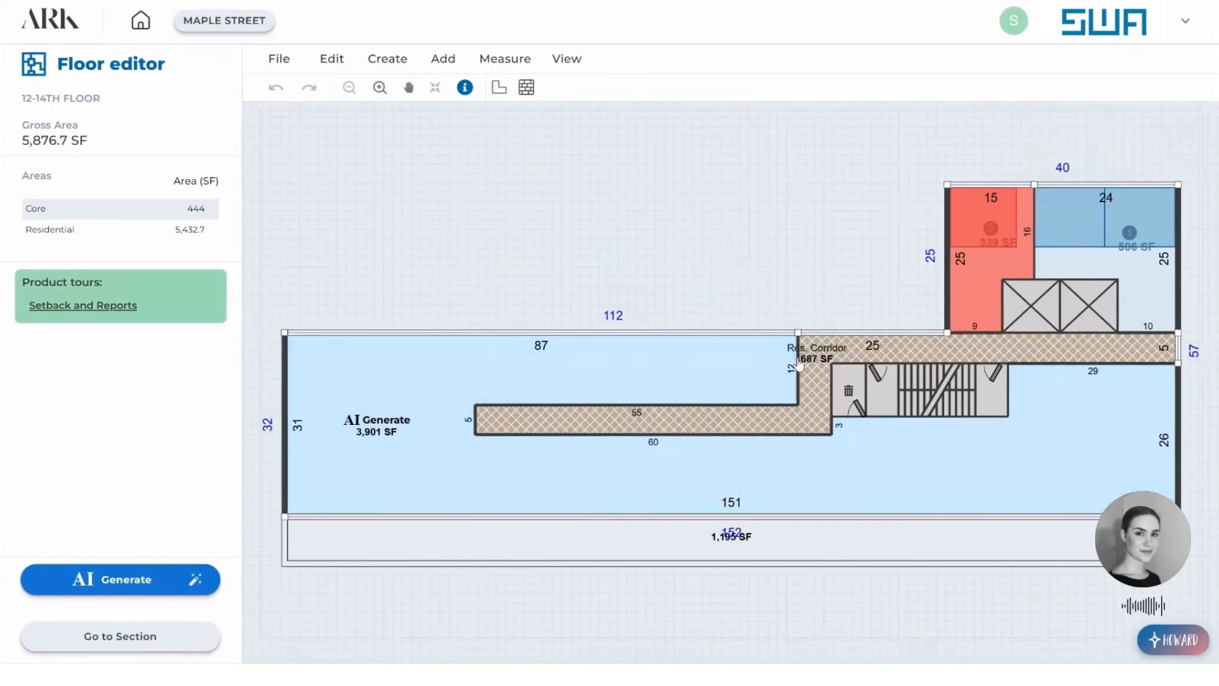
pyautogui.moveTo(798, 356); pyautogui.dragTo(478, 360)
pyautogui.moveTo(572, 434); pyautogui.dragTo(571, 367)
pyautogui.click(537, 358)
pyautogui.moveTo(475, 348); pyautogui.dragTo(464, 348)
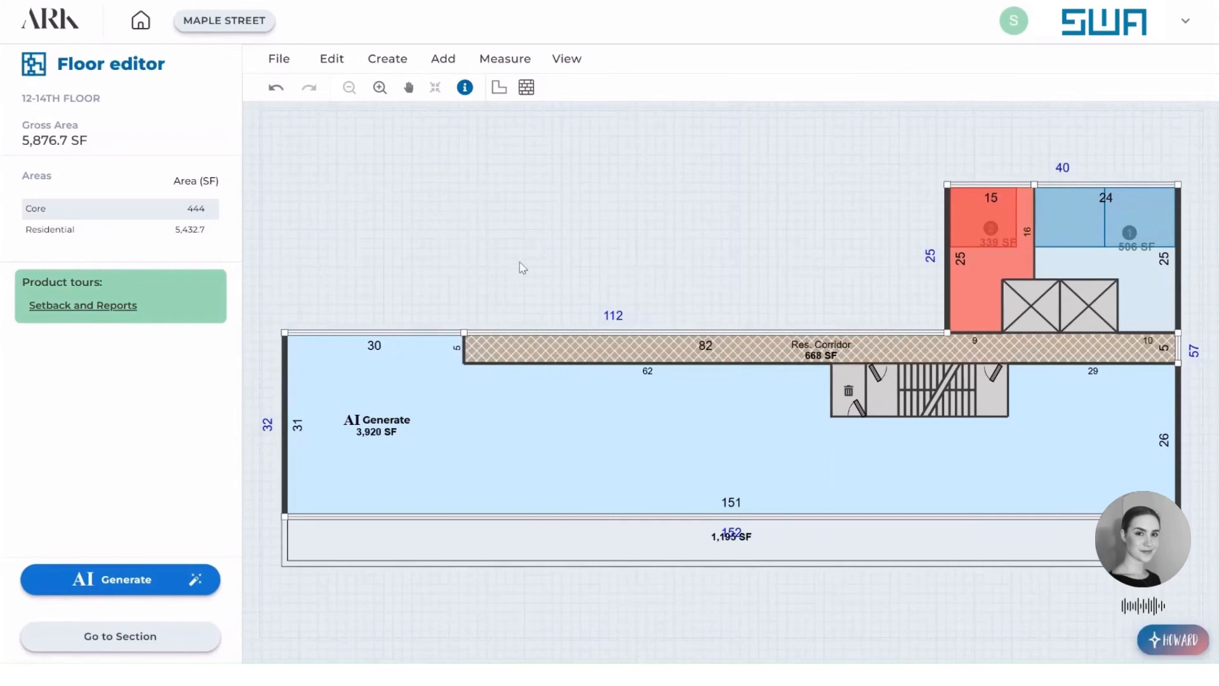
# Set the unit mix of the 12-14TH FLOOR's AI Generate area to 3 1BR and 3 2BR units by number.
pyautogui.click(579, 411)
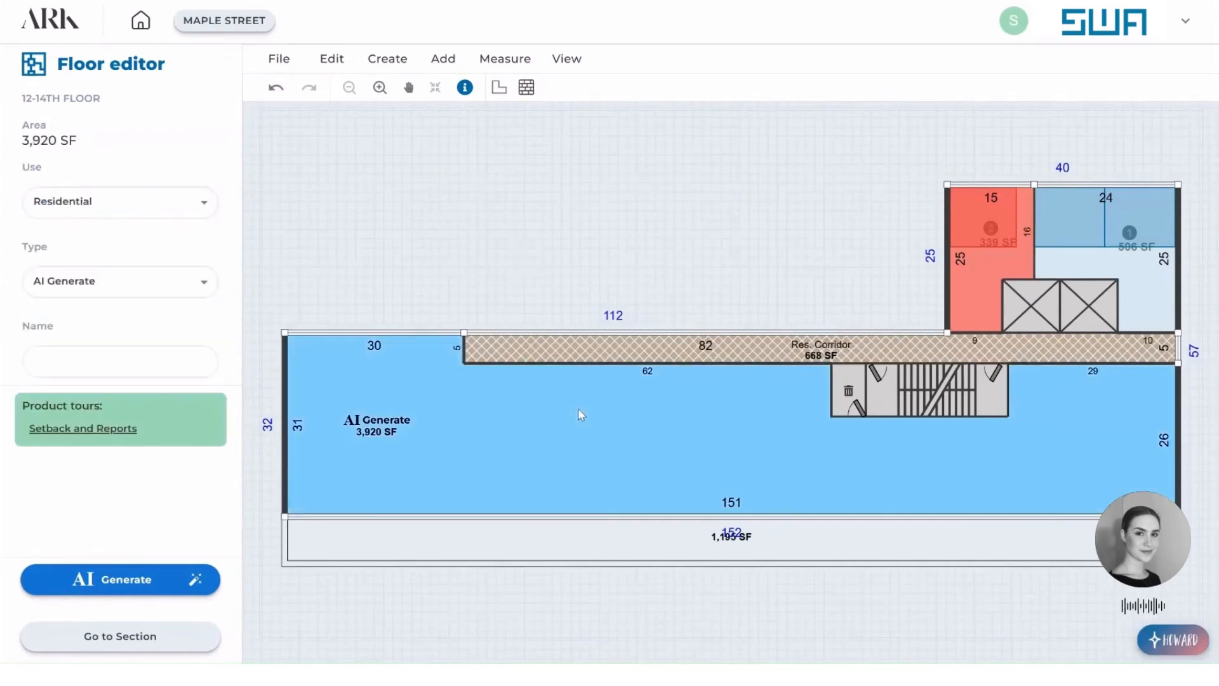
pyautogui.click(143, 582)
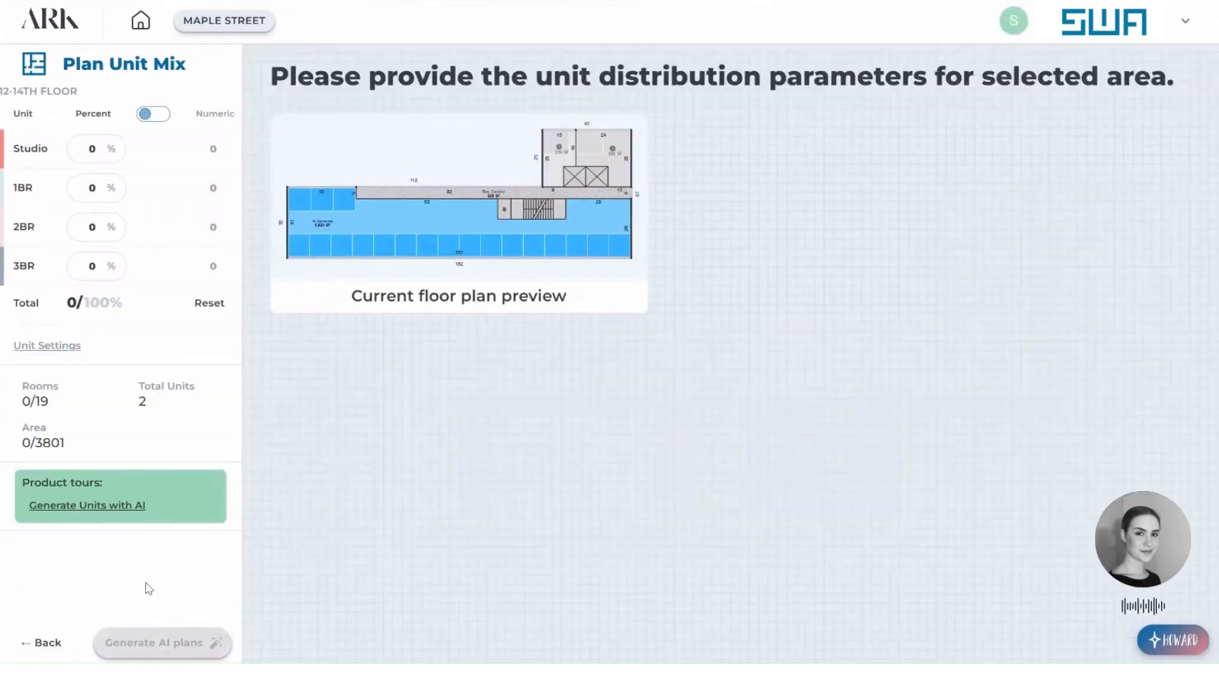
pyautogui.click(156, 114)
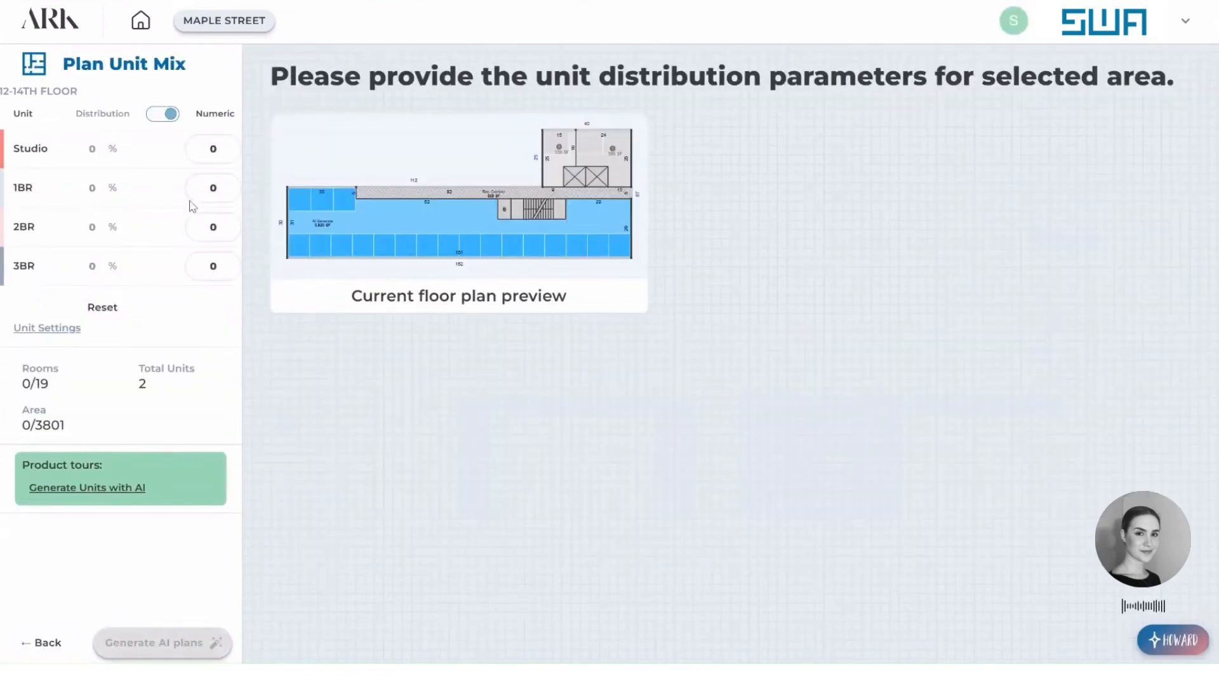
pyautogui.click(198, 184)
pyautogui.write('3')
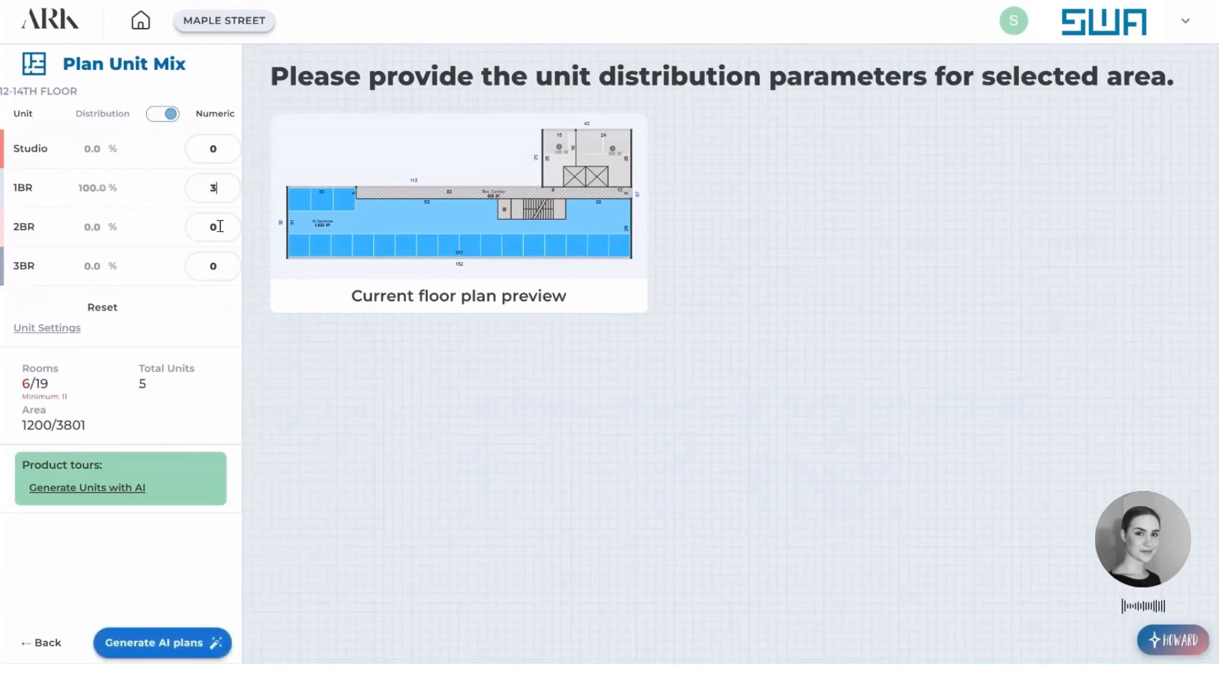
pyautogui.click(193, 232)
pyautogui.write('3')
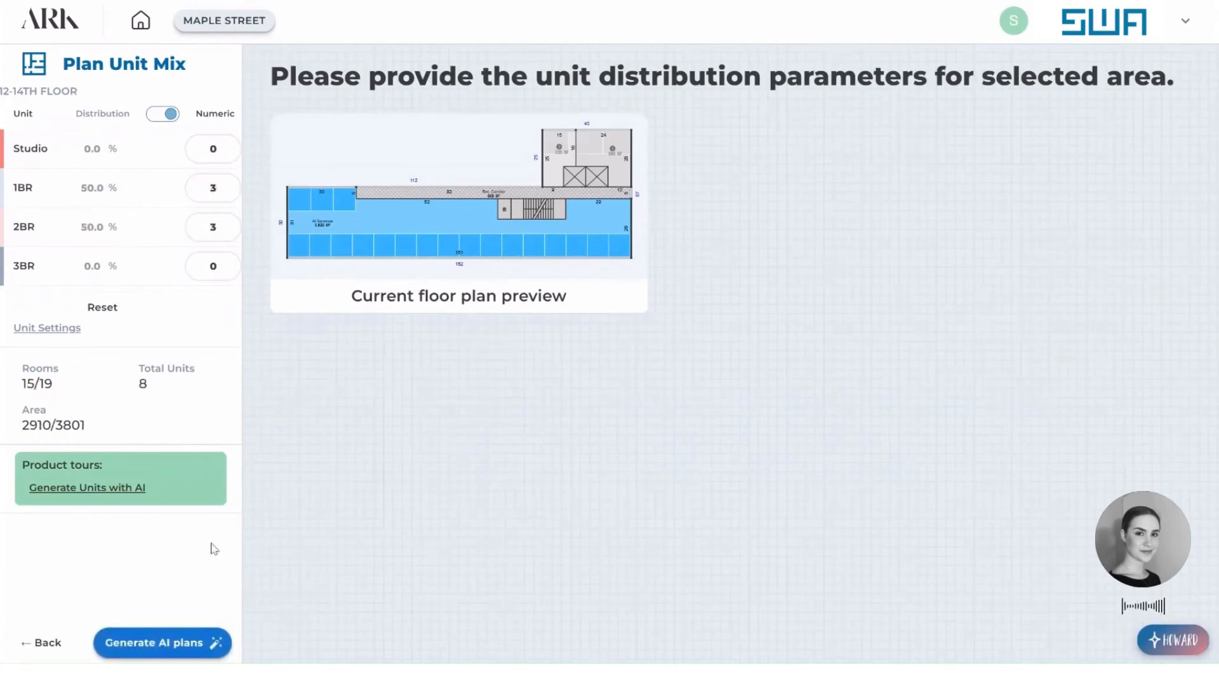
# Generate the AI plans for the 12-14TH FLOOR, apply the first layout and return to the section.
pyautogui.click(154, 644)
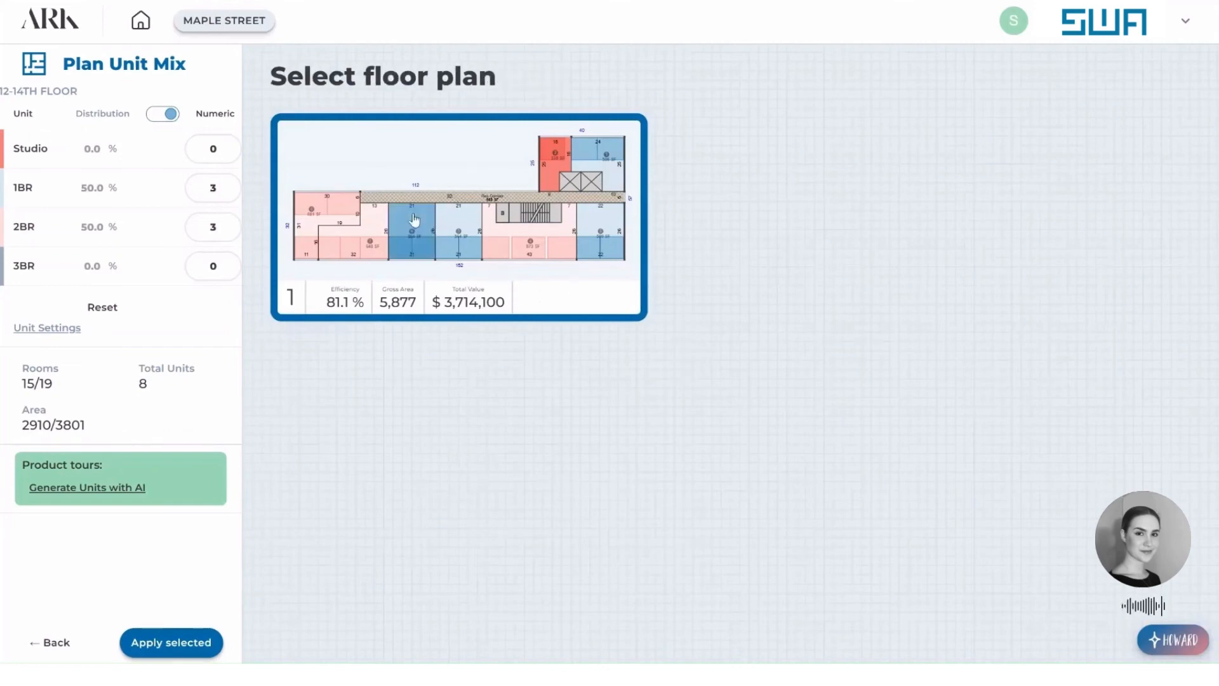
pyautogui.click(181, 646)
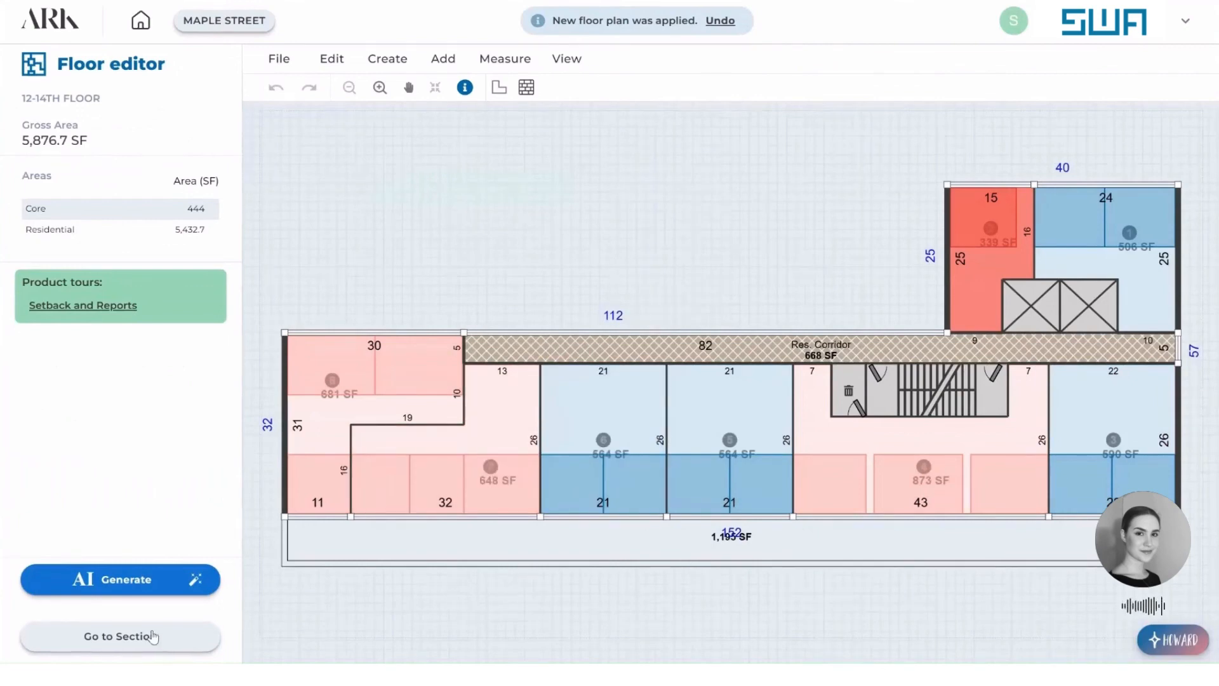
pyautogui.click(154, 637)
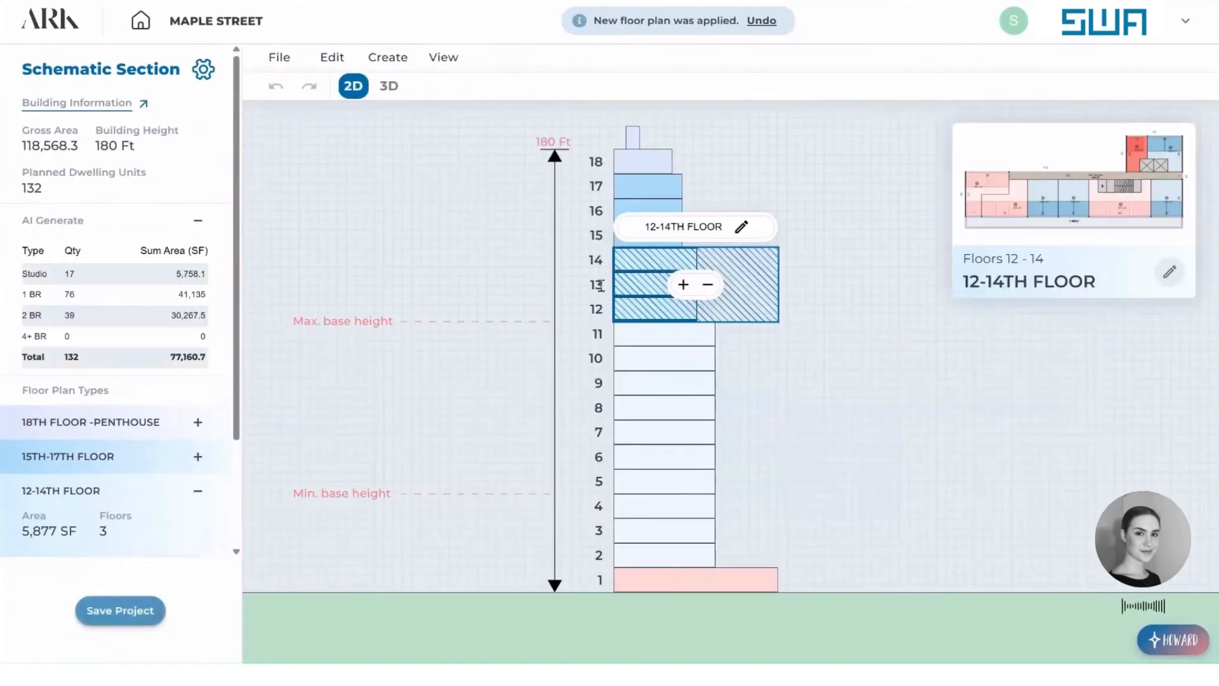
# Open the 15TH-17TH FLOOR plan and reshape its corridor into a straight 5 ft wide strip about 82 ft long along the rear facade.
pyautogui.click(641, 194)
pyautogui.click(747, 154)
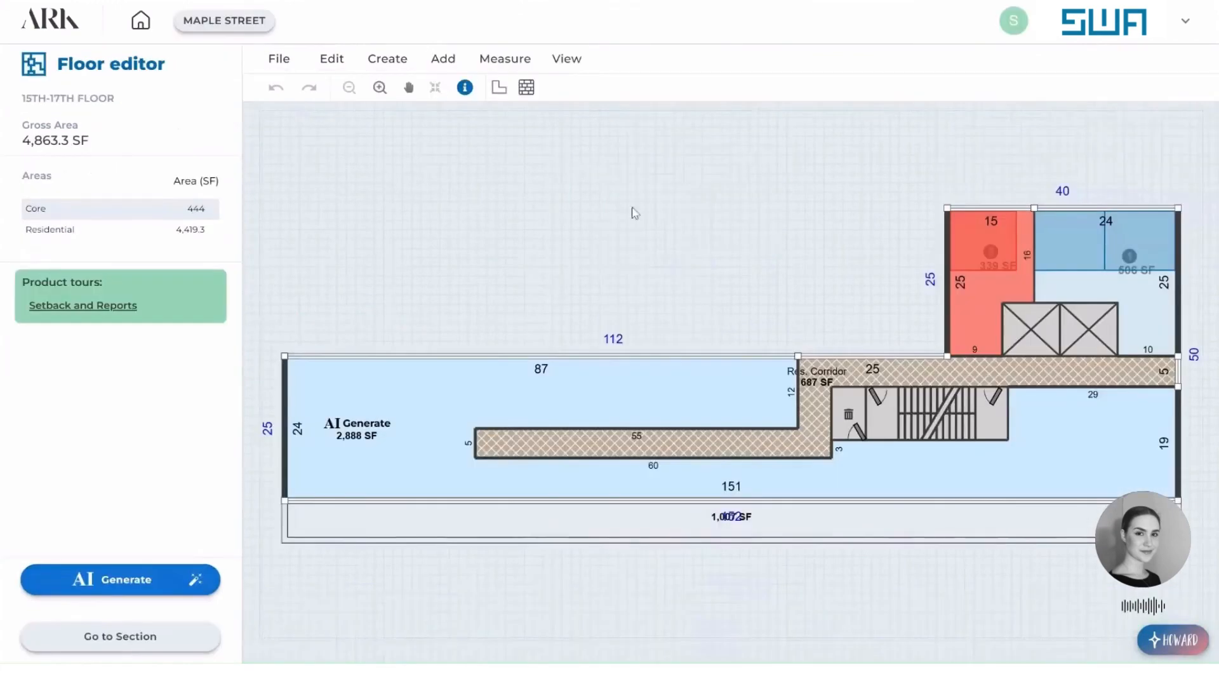
pyautogui.moveTo(775, 434); pyautogui.dragTo(774, 359)
pyautogui.moveTo(782, 457); pyautogui.dragTo(783, 386)
pyautogui.moveTo(477, 389); pyautogui.dragTo(463, 388)
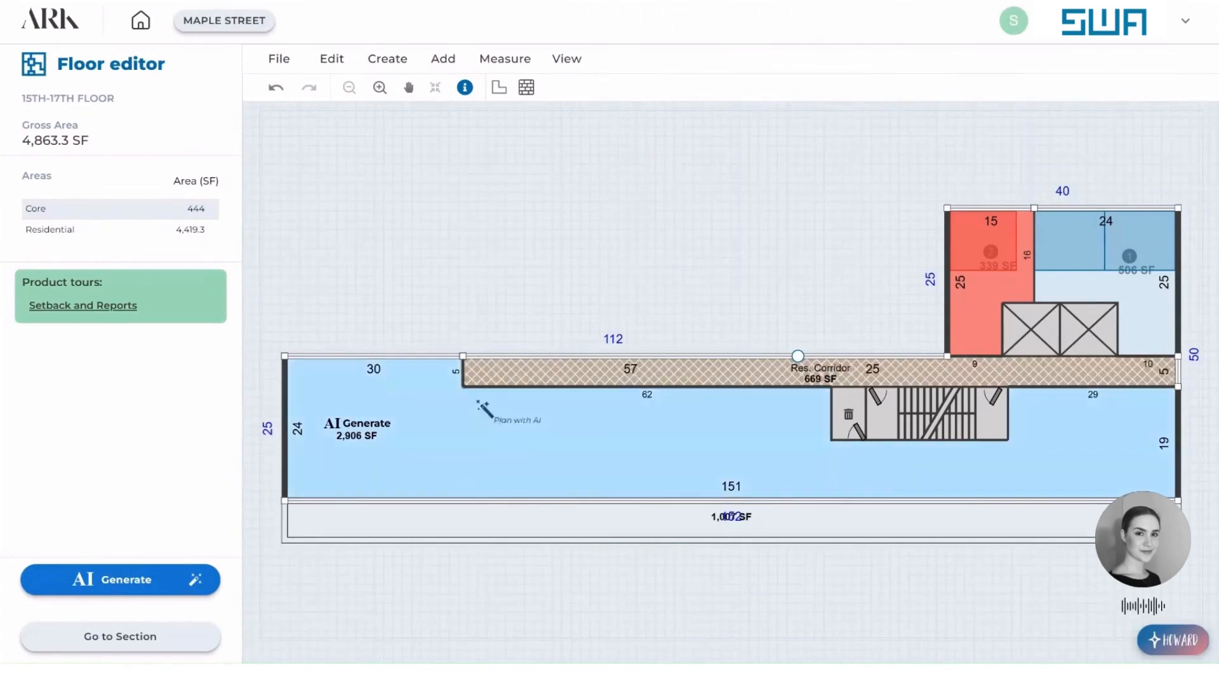
# Set the unit mix of the 15TH-17TH FLOOR's AI Generate area to 1 1BR and 3 2BR units by number.
pyautogui.click(502, 424)
pyautogui.click(105, 580)
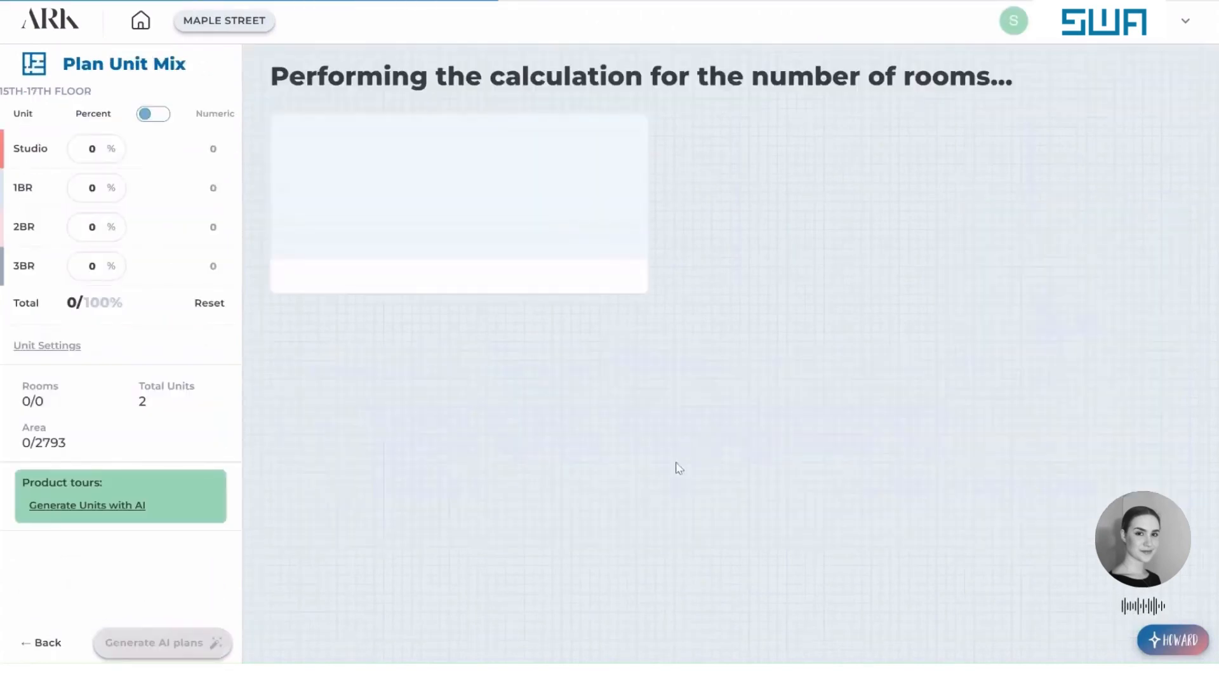
pyautogui.click(168, 118)
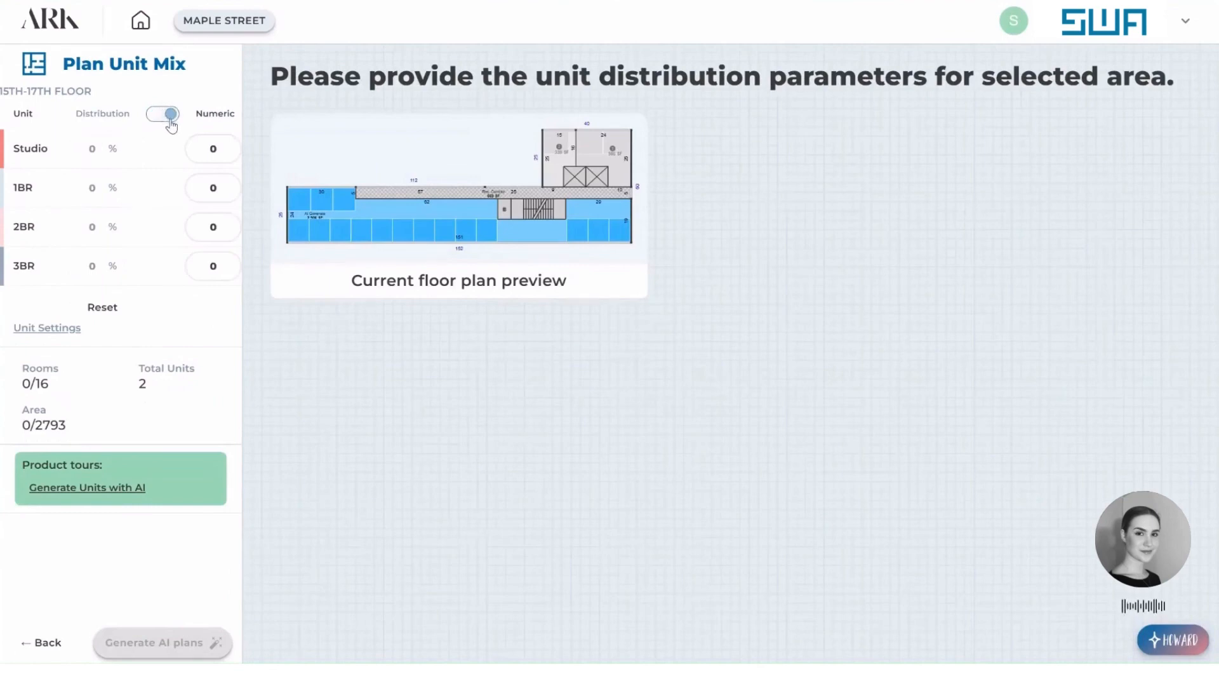
pyautogui.moveTo(221, 191); pyautogui.dragTo(213, 225)
pyautogui.write('1')
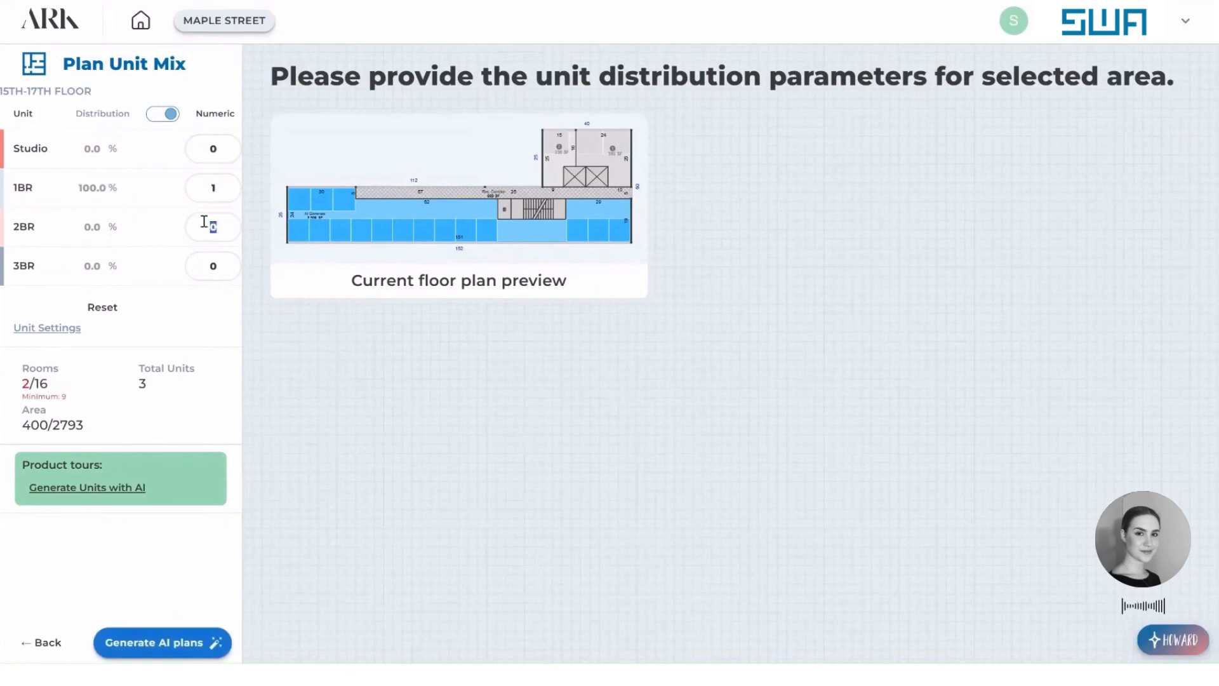
pyautogui.write('3')
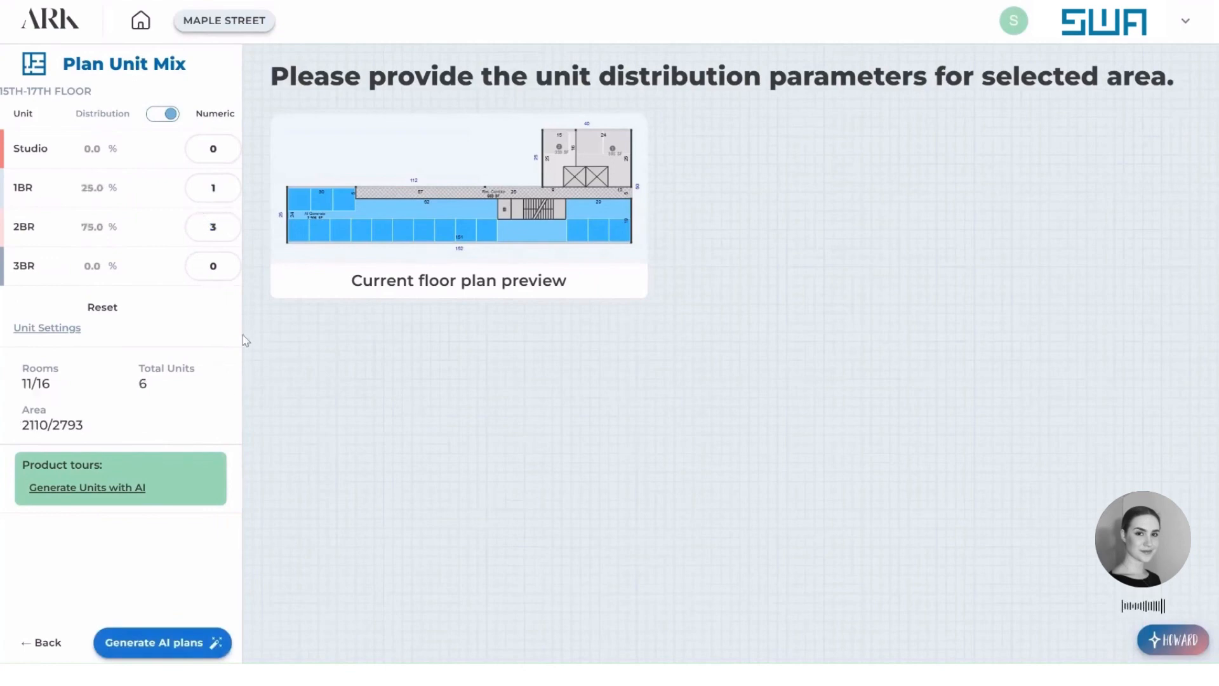
# Generate the AI plans for the 15TH-17TH FLOOR, apply the first layout and return to the section.
pyautogui.click(176, 645)
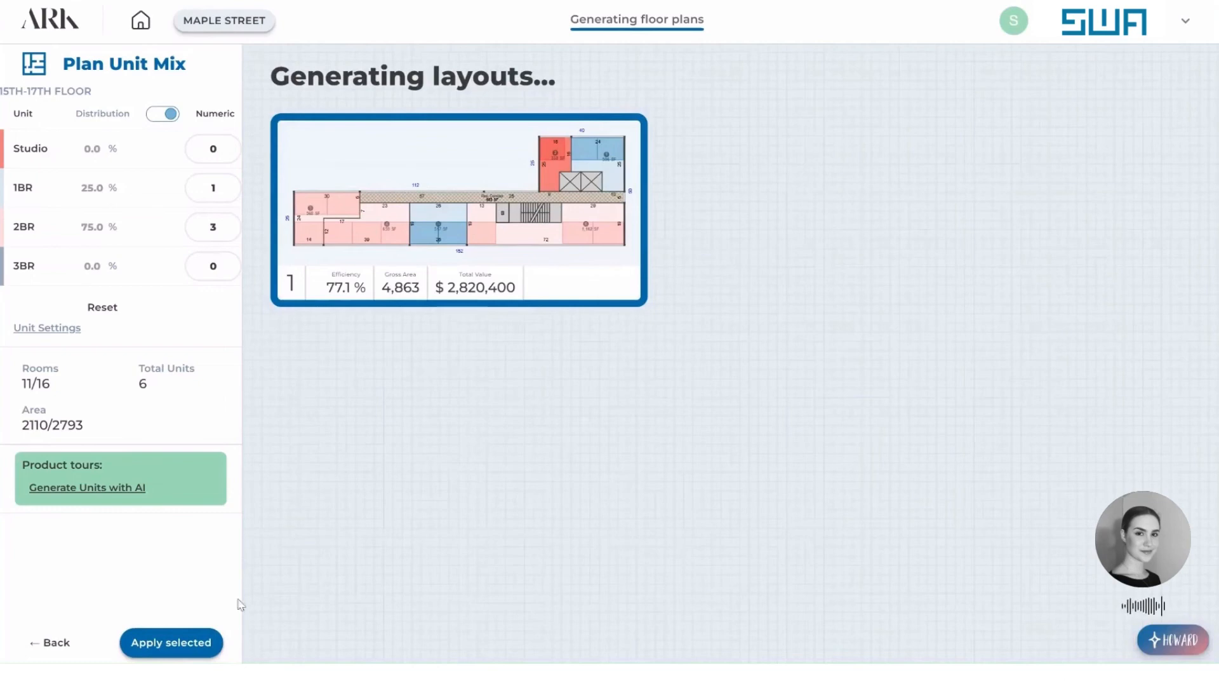
pyautogui.click(182, 643)
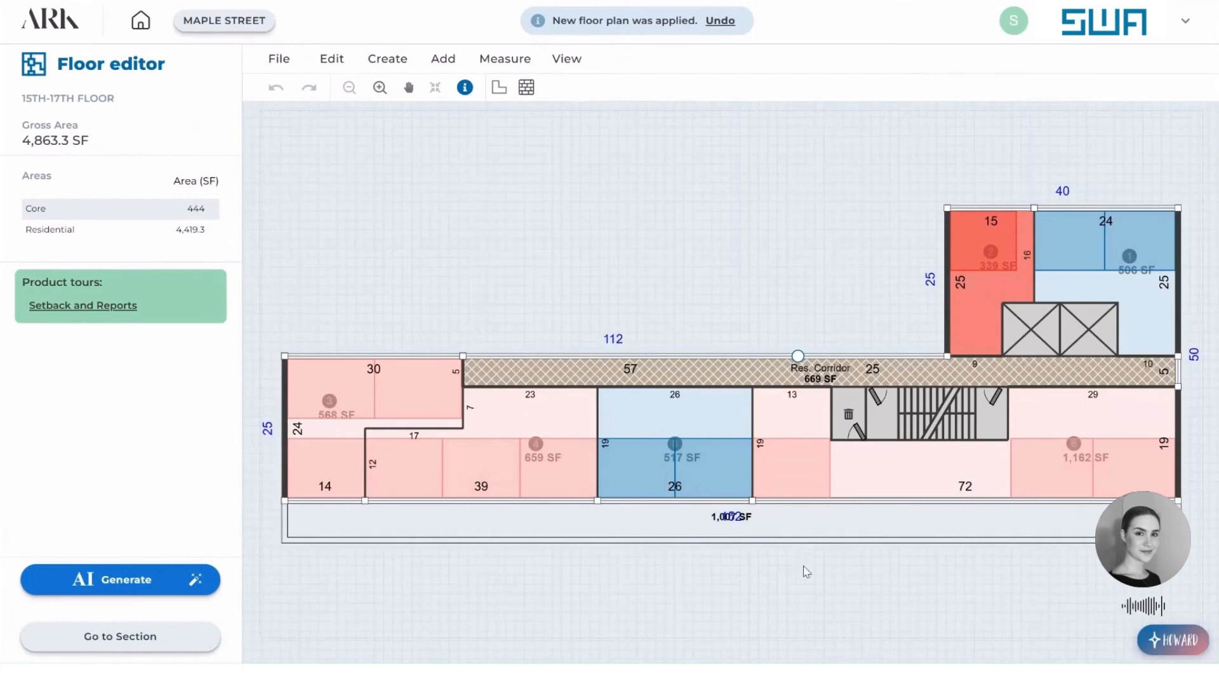
pyautogui.click(173, 637)
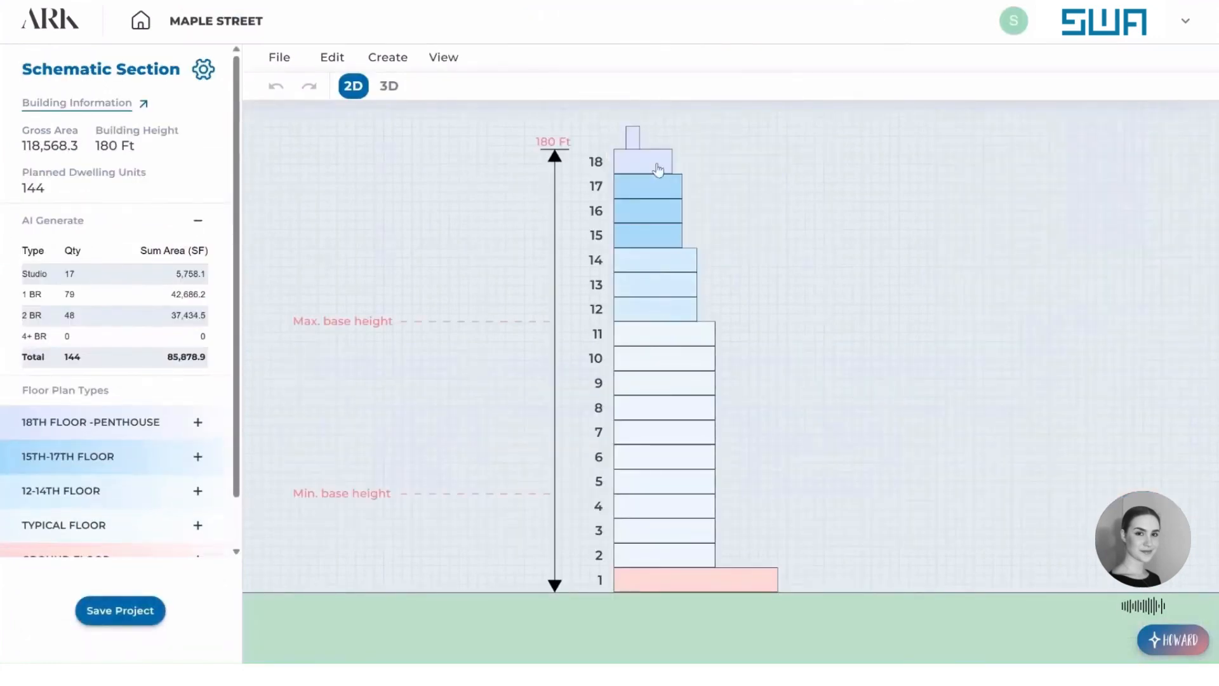
# Open the 18TH FLOOR -PENTHOUSE plan and reshape its corridor into a straight 5 ft wide strip about 81 ft long along the rear facade.
pyautogui.click(661, 168)
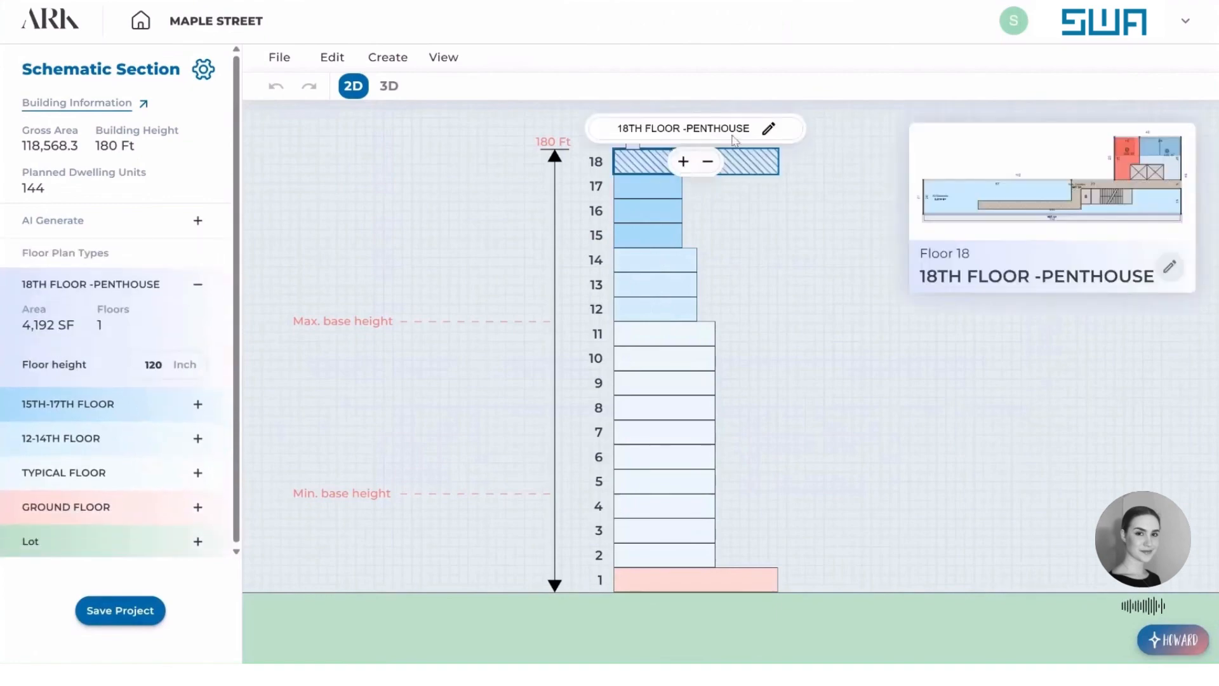
pyautogui.click(768, 130)
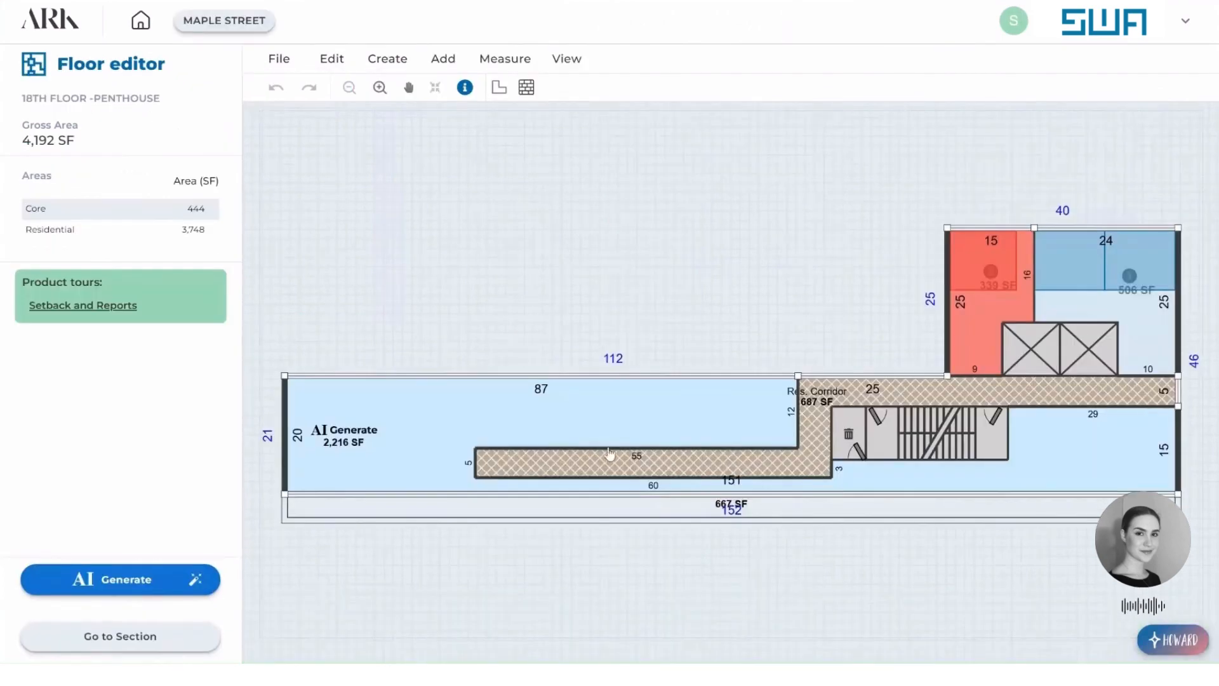
pyautogui.moveTo(641, 449); pyautogui.dragTo(645, 379)
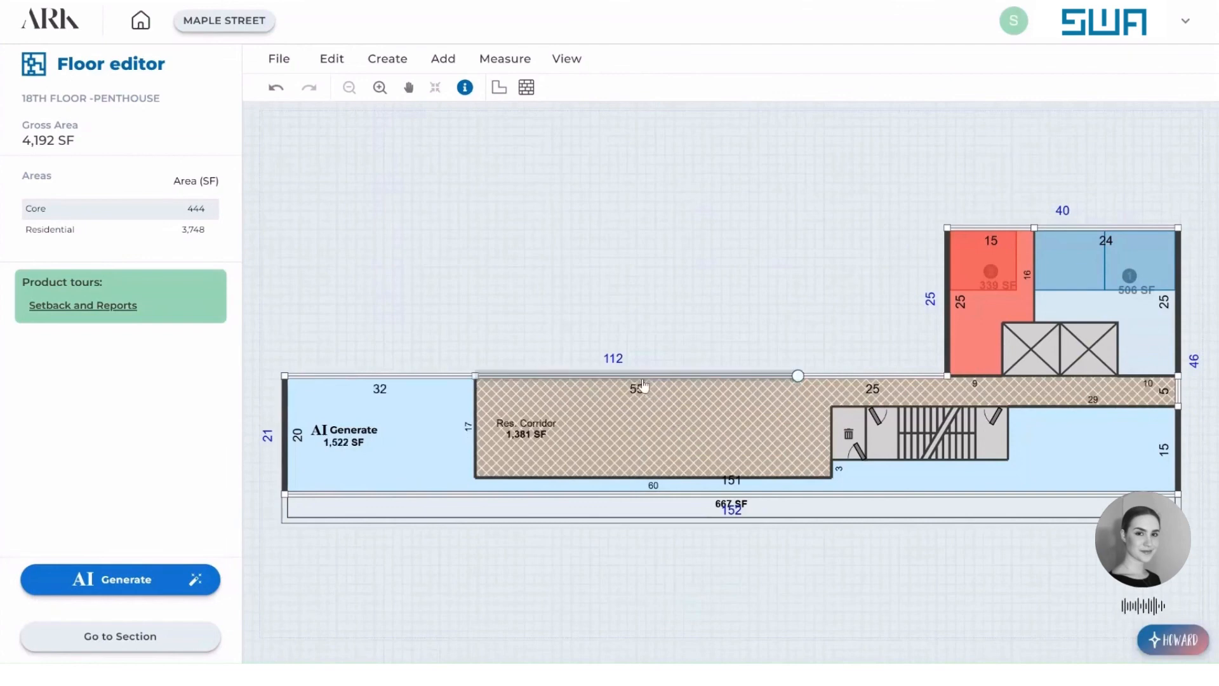
pyautogui.moveTo(710, 476); pyautogui.dragTo(710, 406)
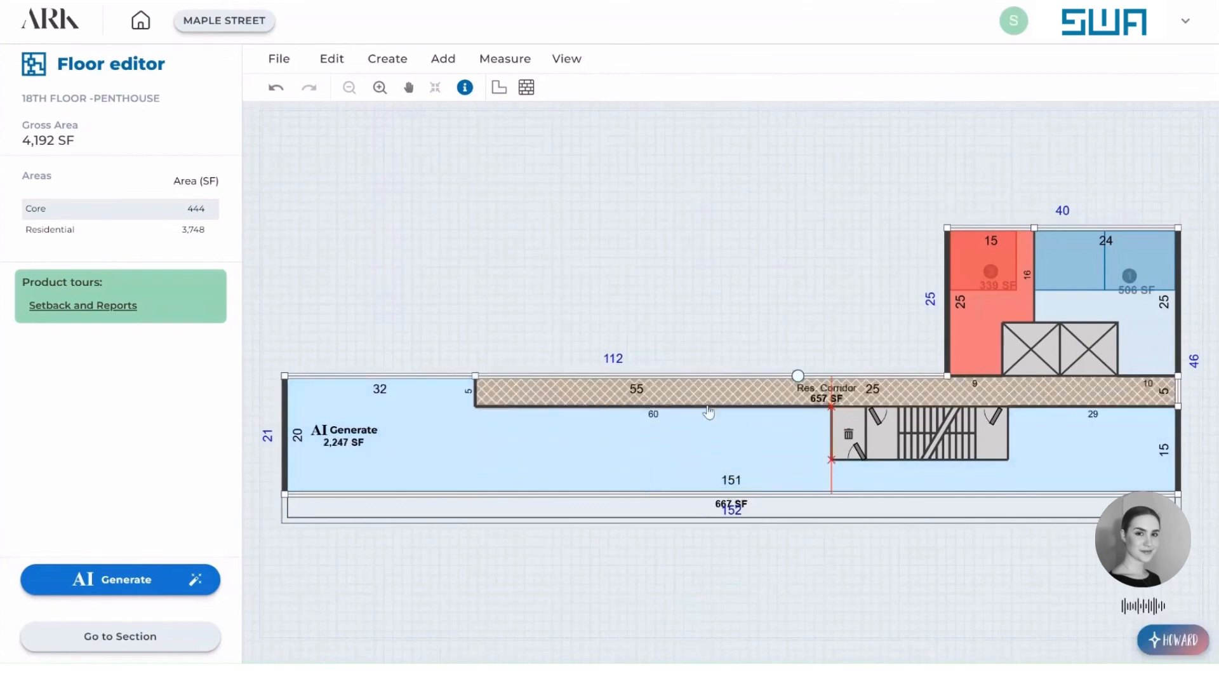
pyautogui.moveTo(475, 405); pyautogui.dragTo(464, 405)
# Set the unit mix of the penthouse floor's AI Generate area to 3 2BR units by number.
pyautogui.click(477, 449)
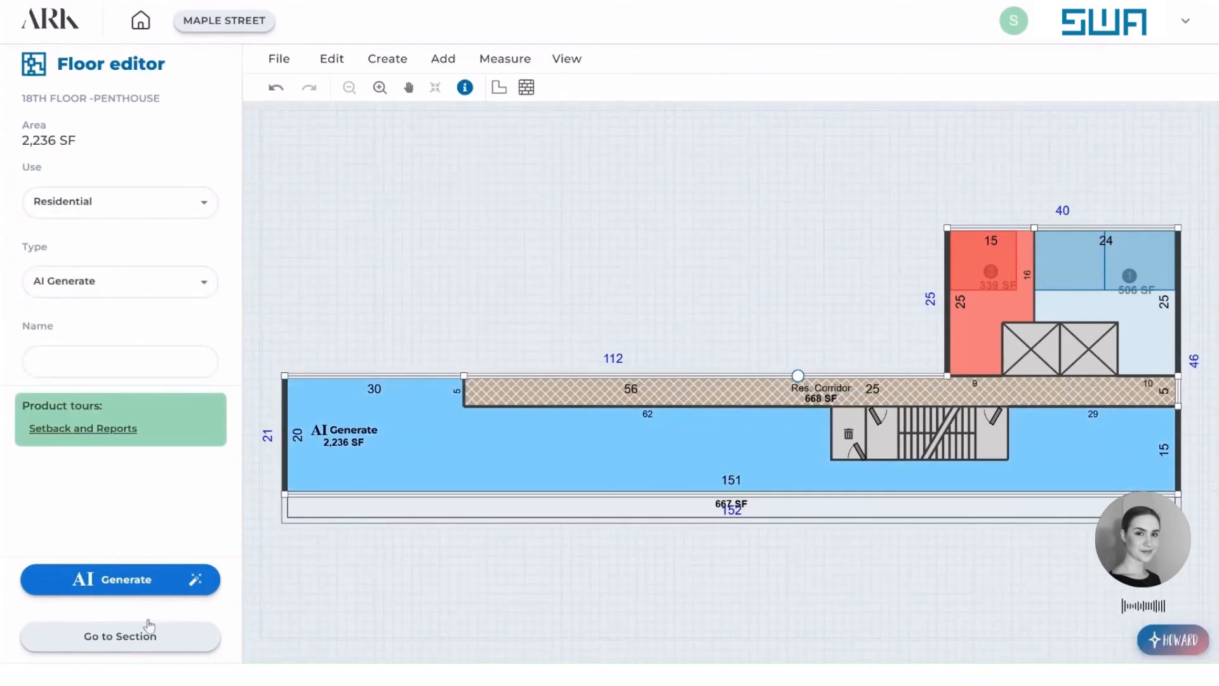
pyautogui.click(138, 578)
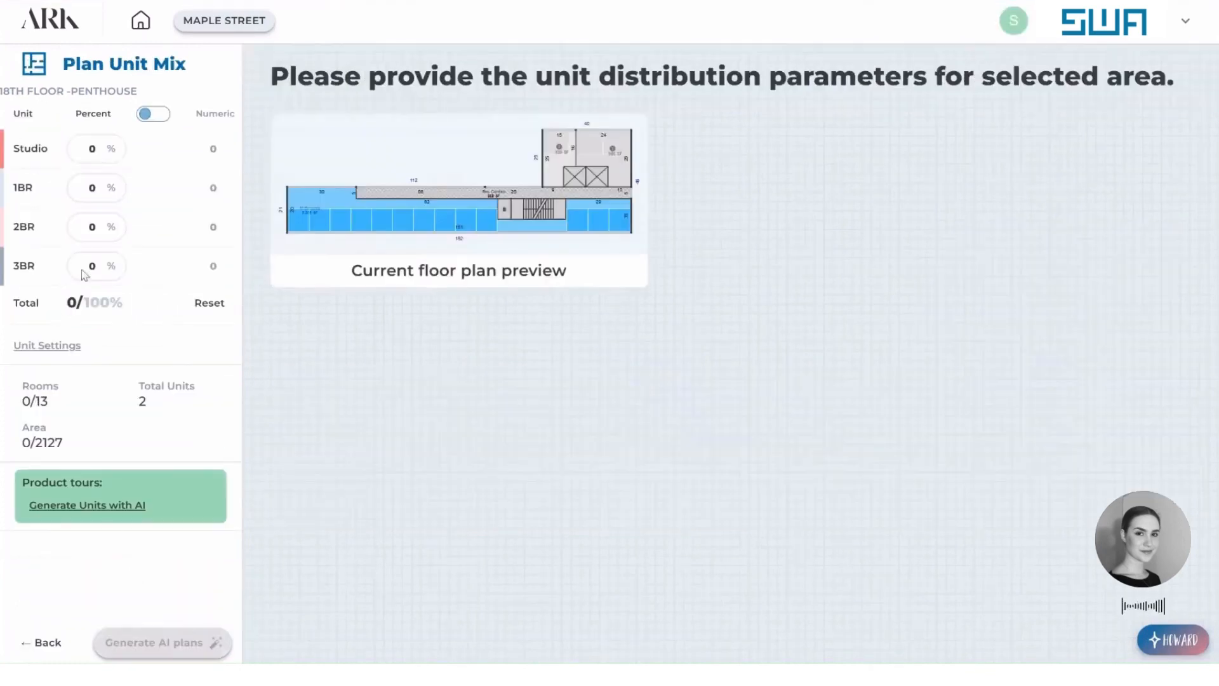
pyautogui.click(166, 115)
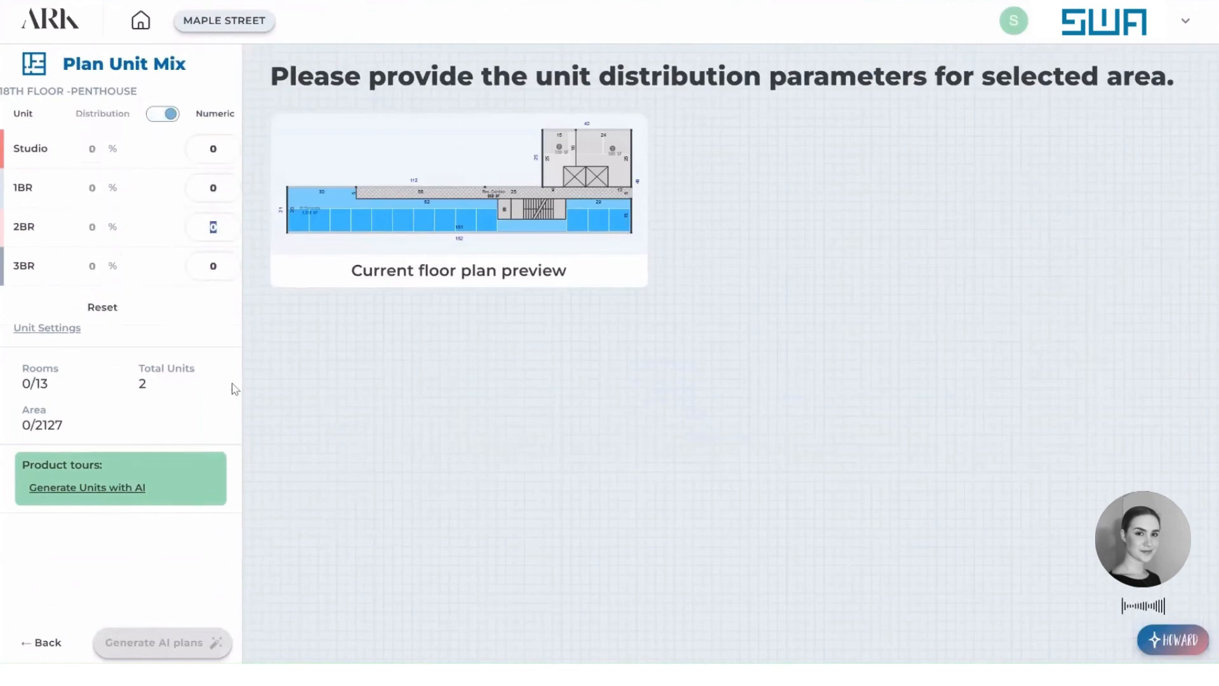
pyautogui.write('3')
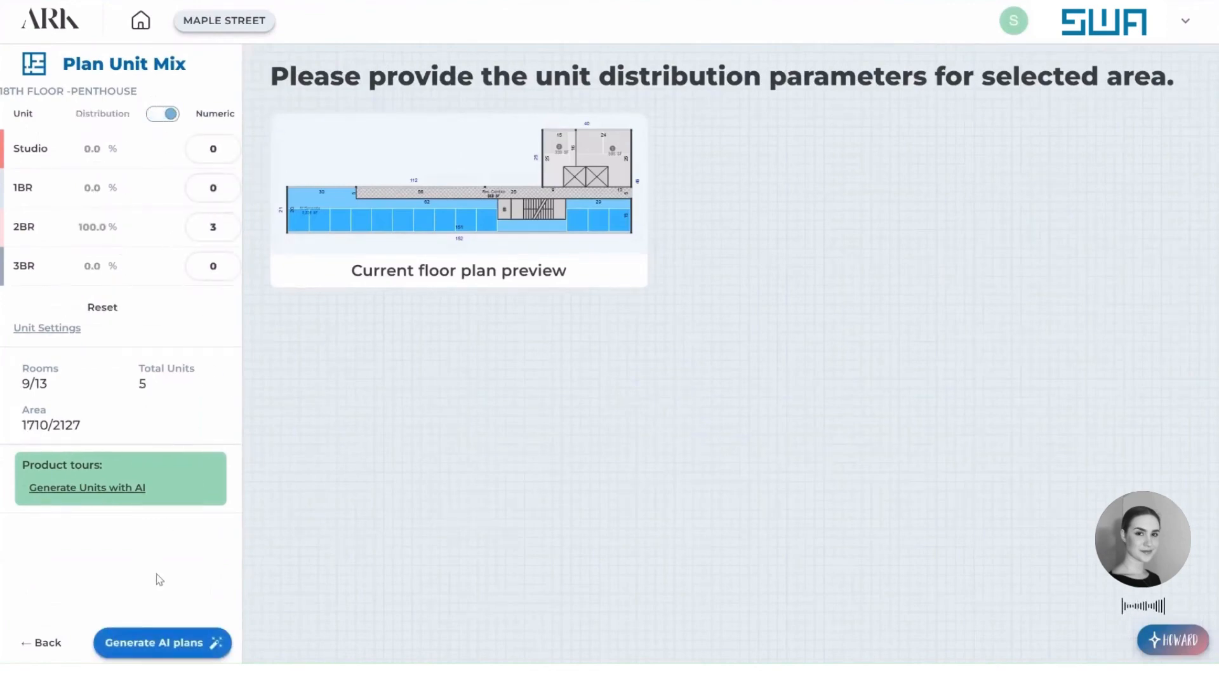
# Generate the AI plans for the penthouse floor, apply the first layout, return to the section and deselect the floor.
pyautogui.click(172, 644)
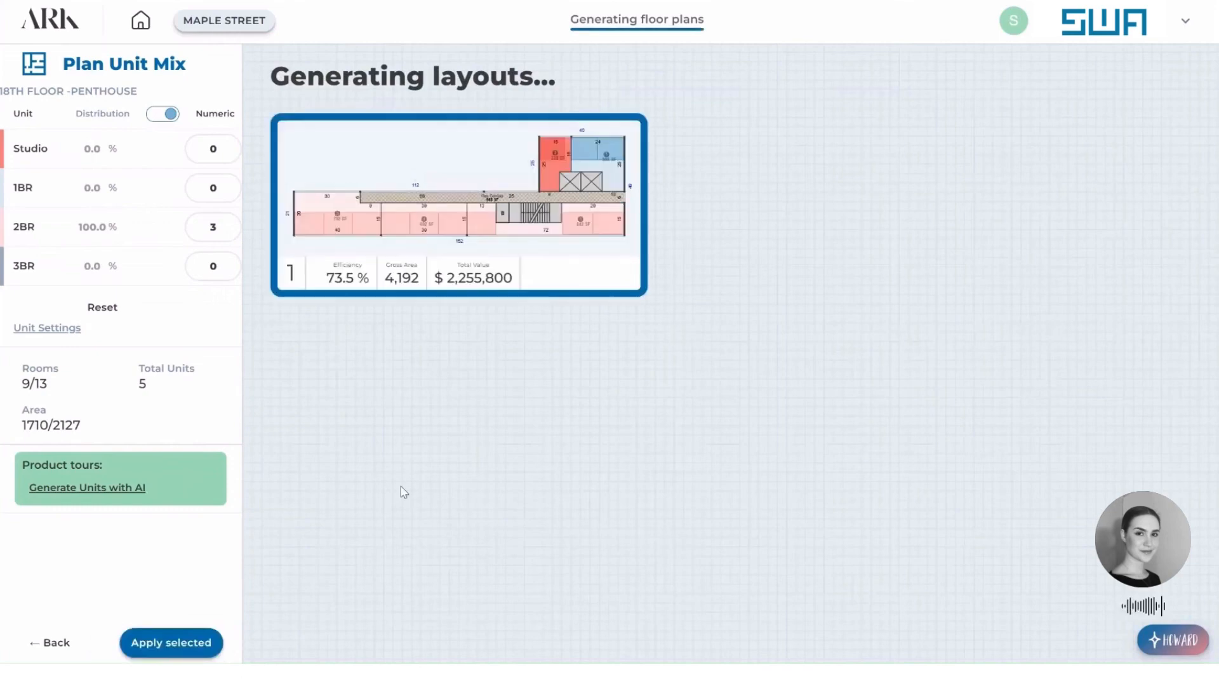
pyautogui.click(214, 637)
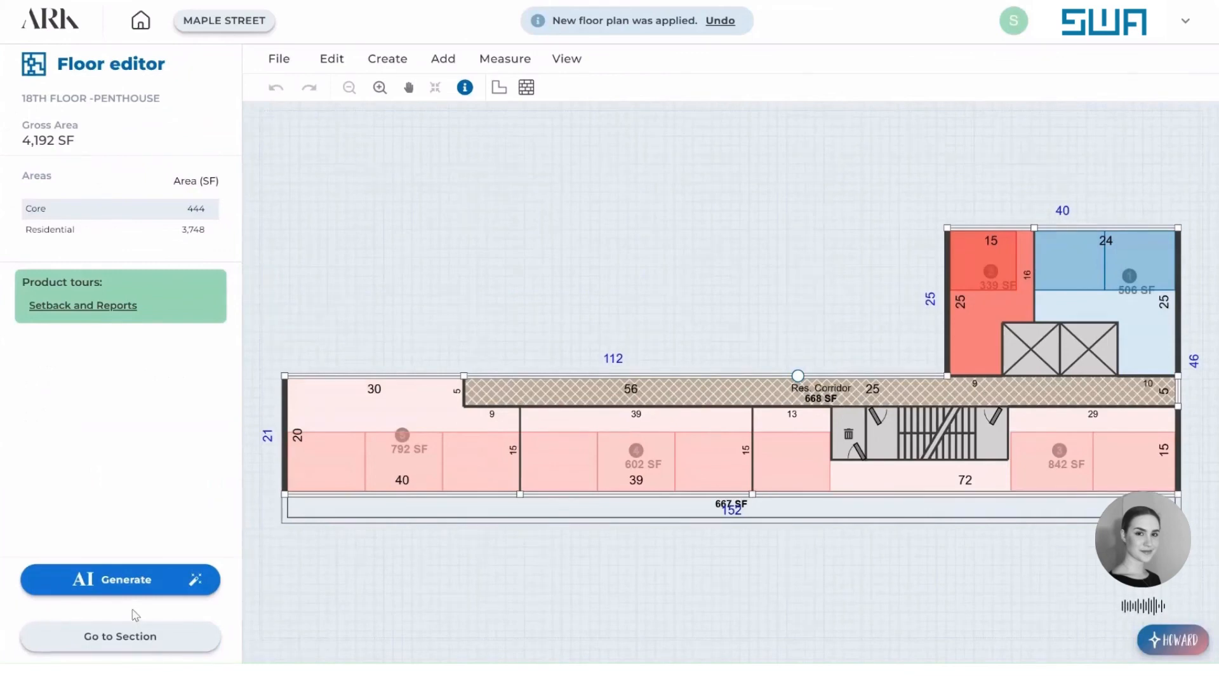
pyautogui.click(136, 637)
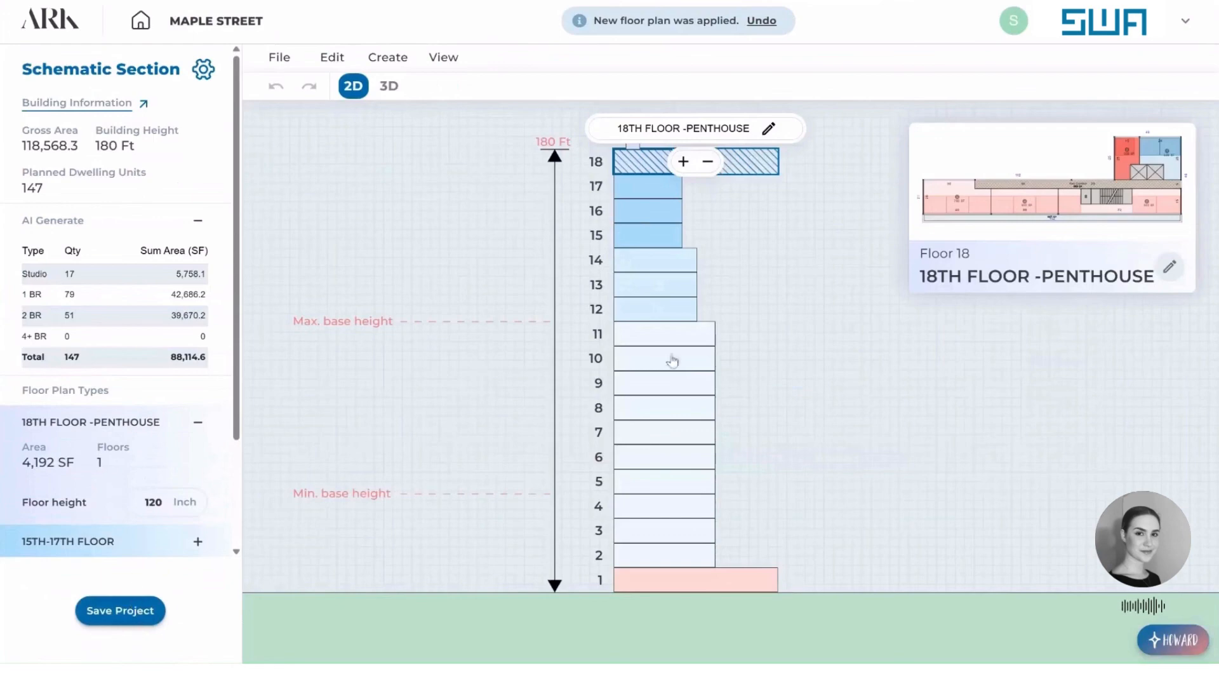
pyautogui.click(823, 389)
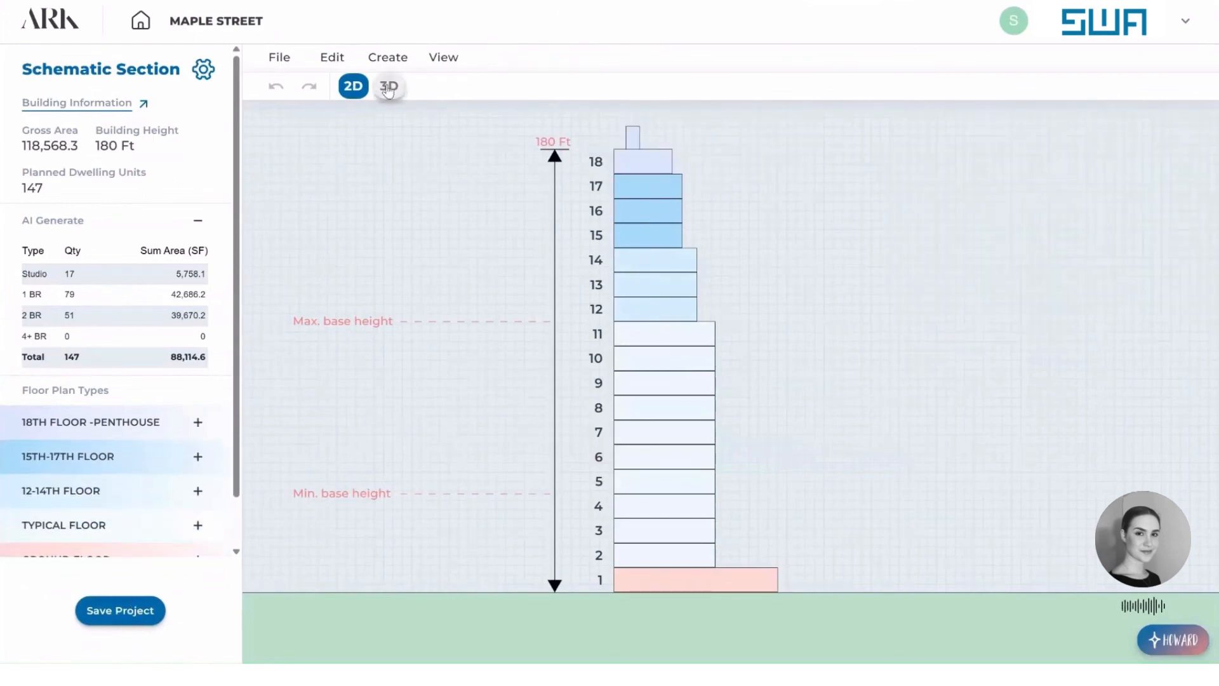
# Inspect the building's massing in 3D from the street side and the rear, then return to the 2D section.
pyautogui.click(388, 88)
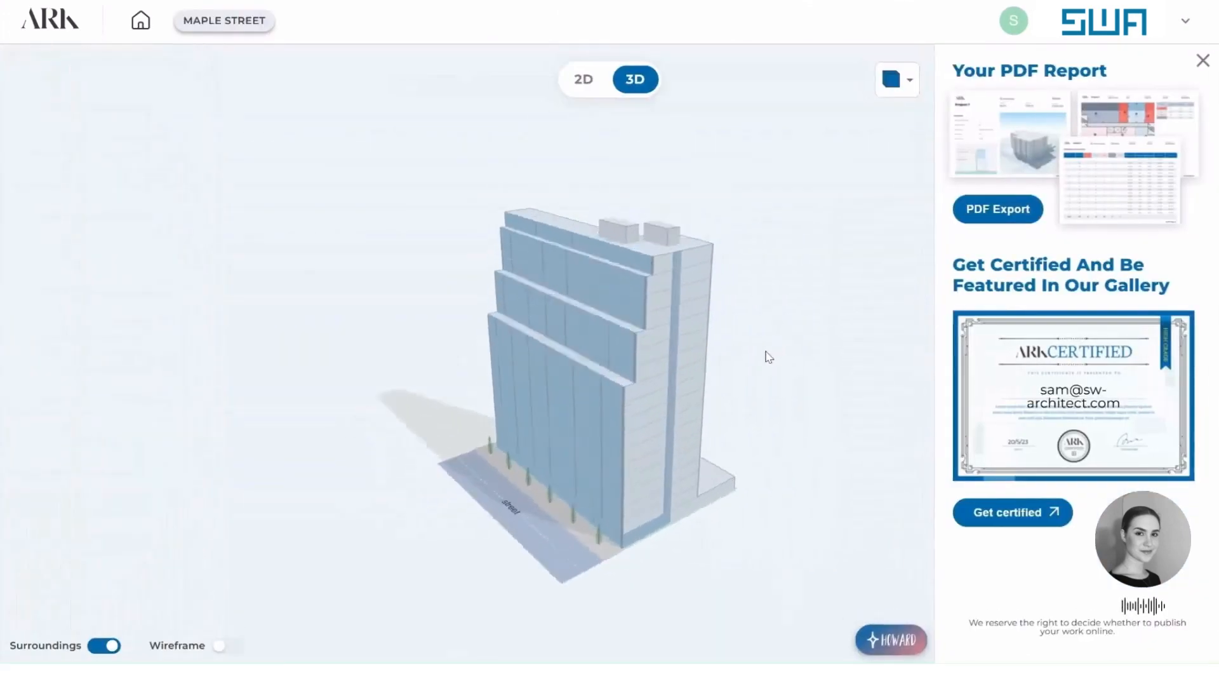
pyautogui.moveTo(765, 352); pyautogui.dragTo(628, 365)
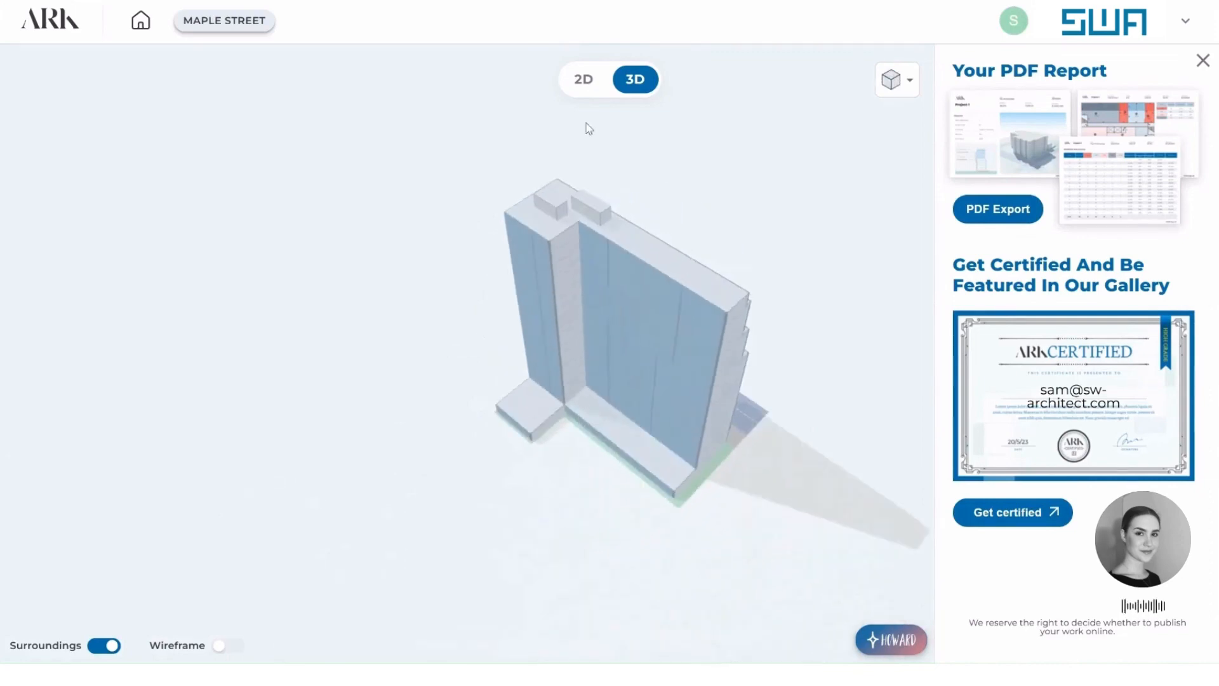
pyautogui.click(583, 80)
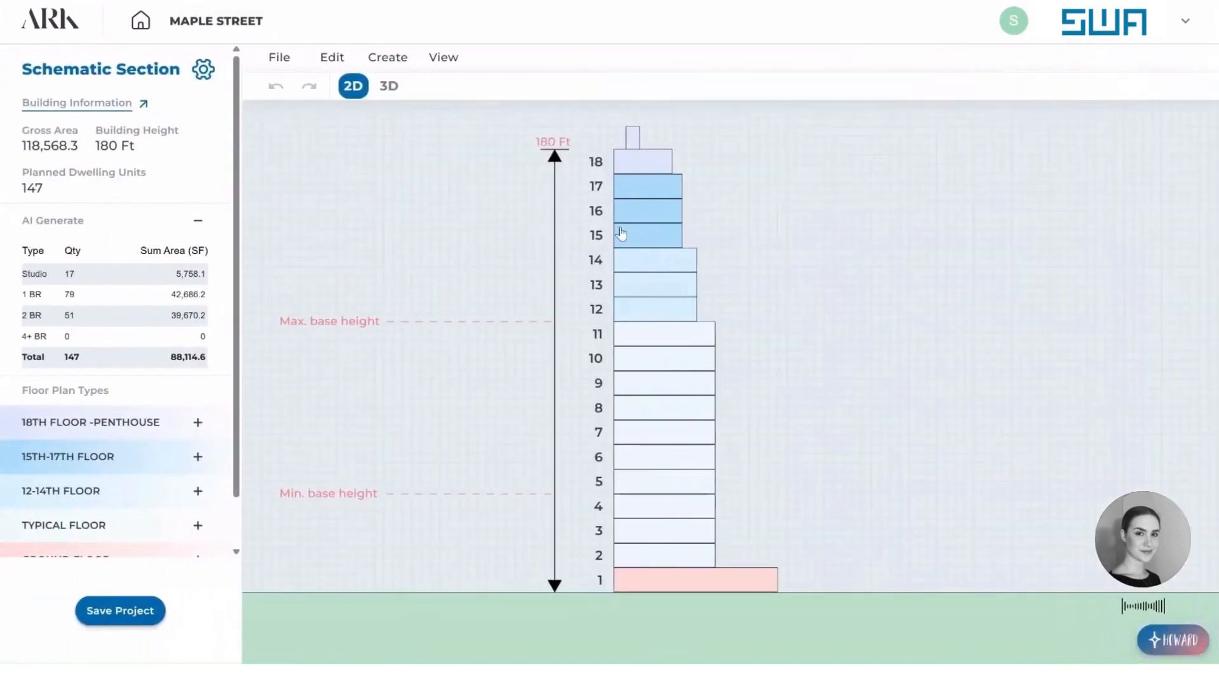
# Check the 15TH-17TH FLOOR in the section and open the Building Information report with the residential area summary.
pyautogui.click(621, 233)
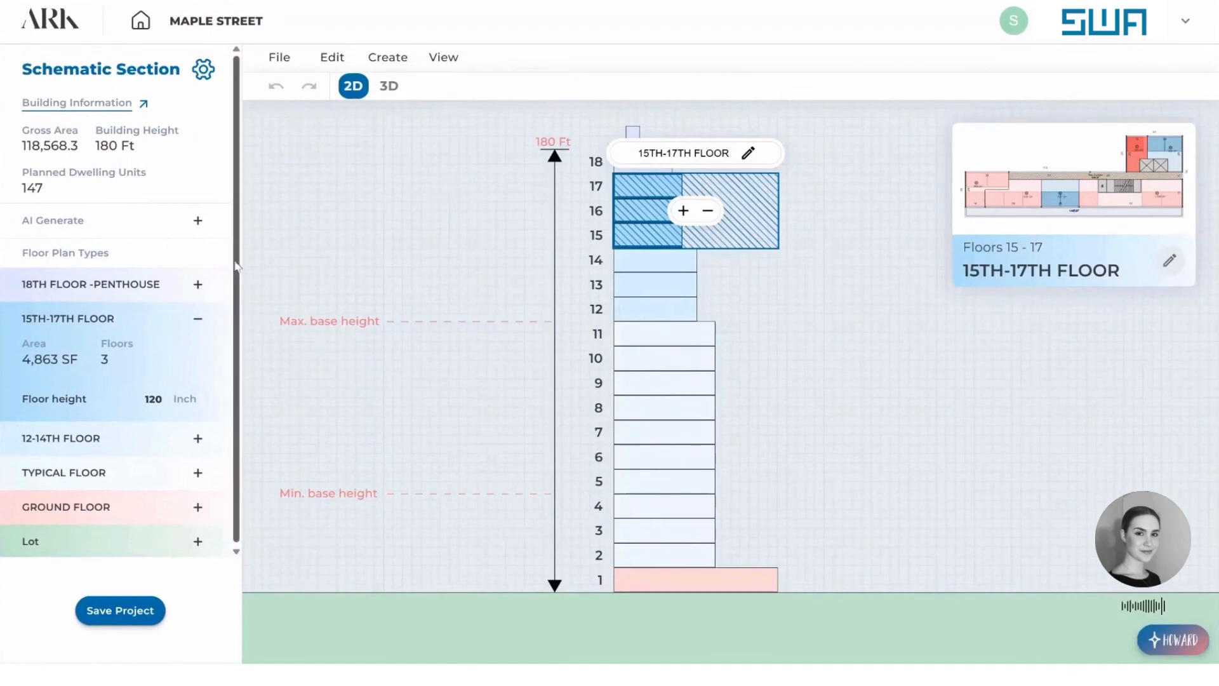
pyautogui.moveTo(237, 177); pyautogui.dragTo(237, 193)
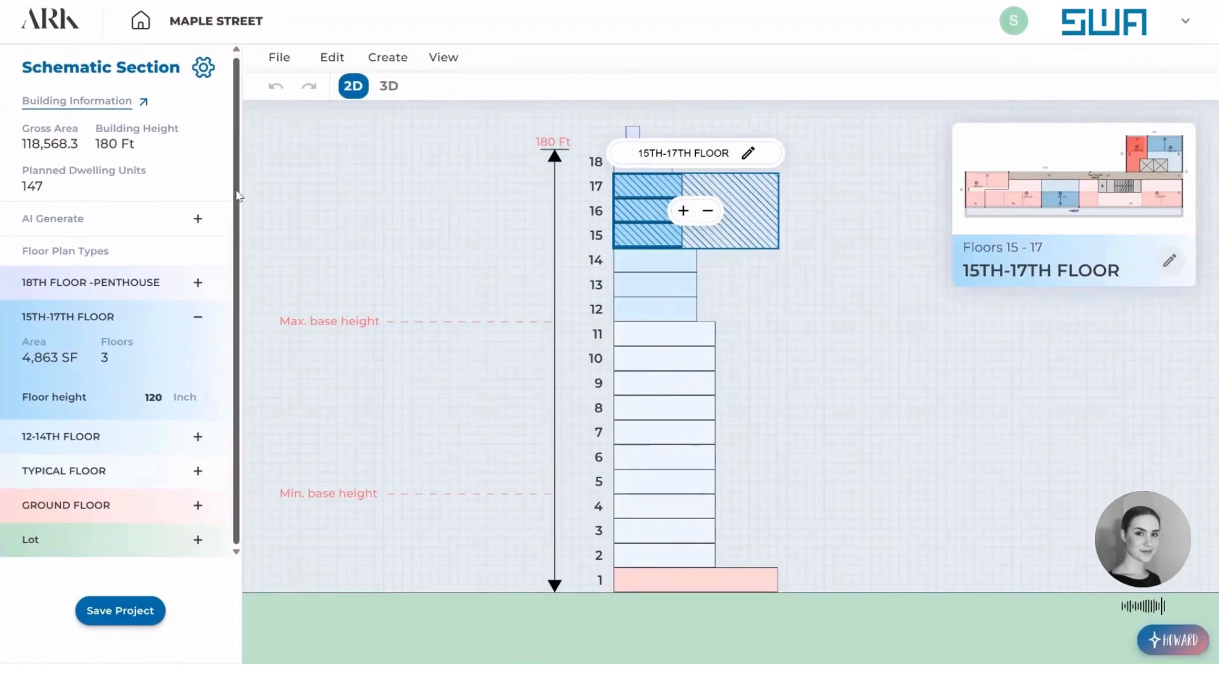
pyautogui.click(71, 103)
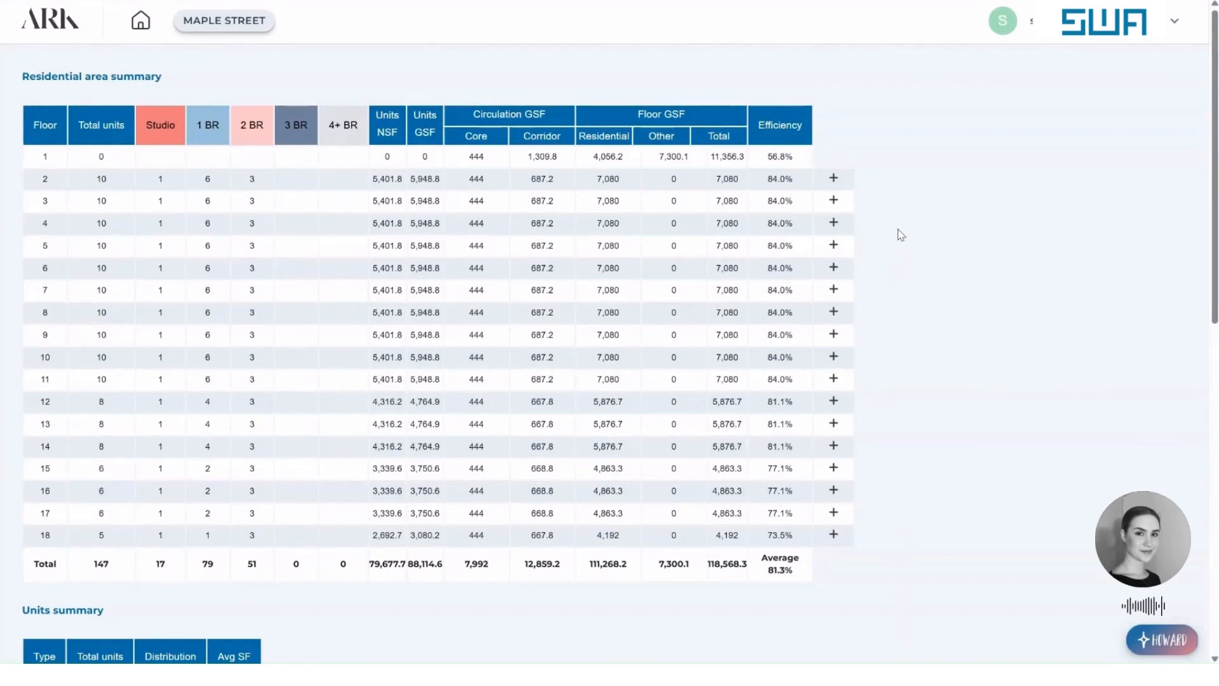
# Examine the report's residential area summary, units summary and gross areas by floor, then return to the schematic section.
pyautogui.scroll(-2, 895, 226)
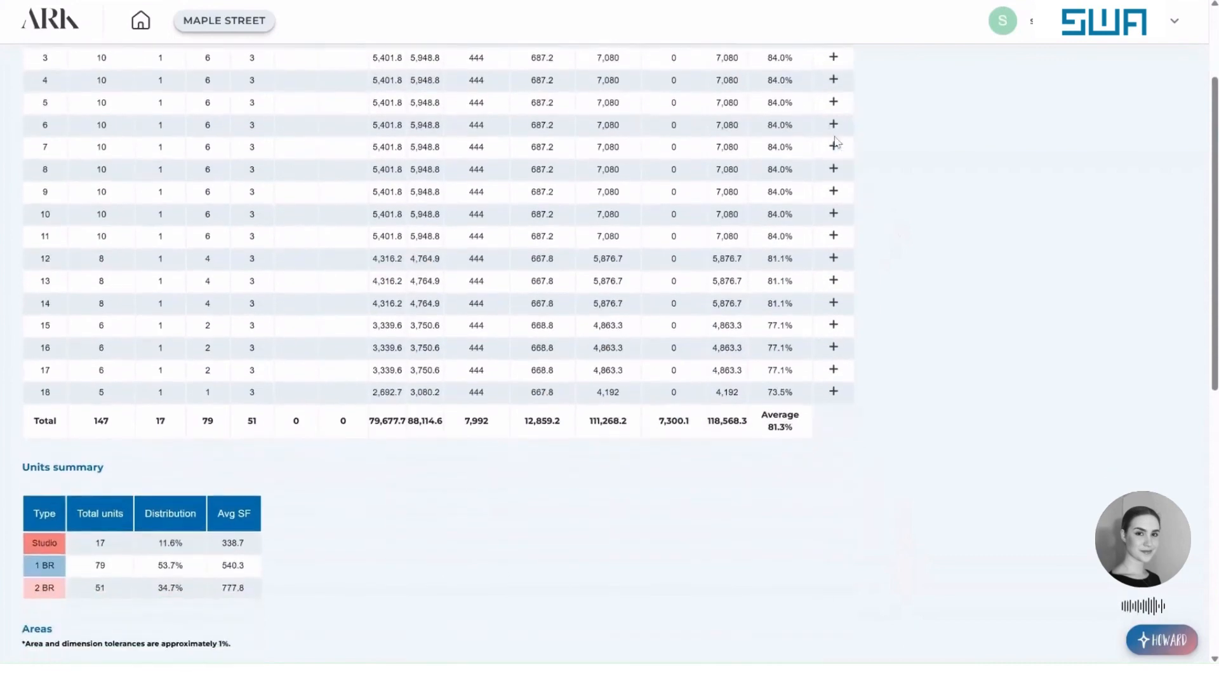
pyautogui.scroll(1, 832, 145)
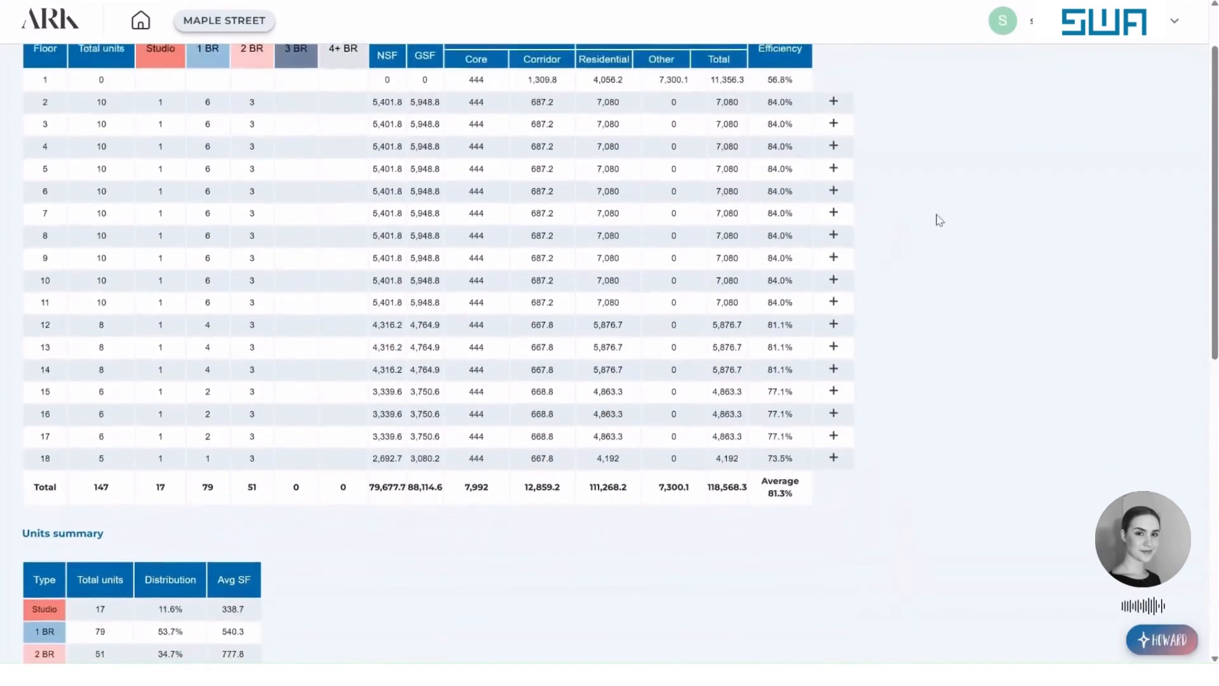
pyautogui.scroll(-3, 940, 235)
pyautogui.scroll(-1, 267, 391)
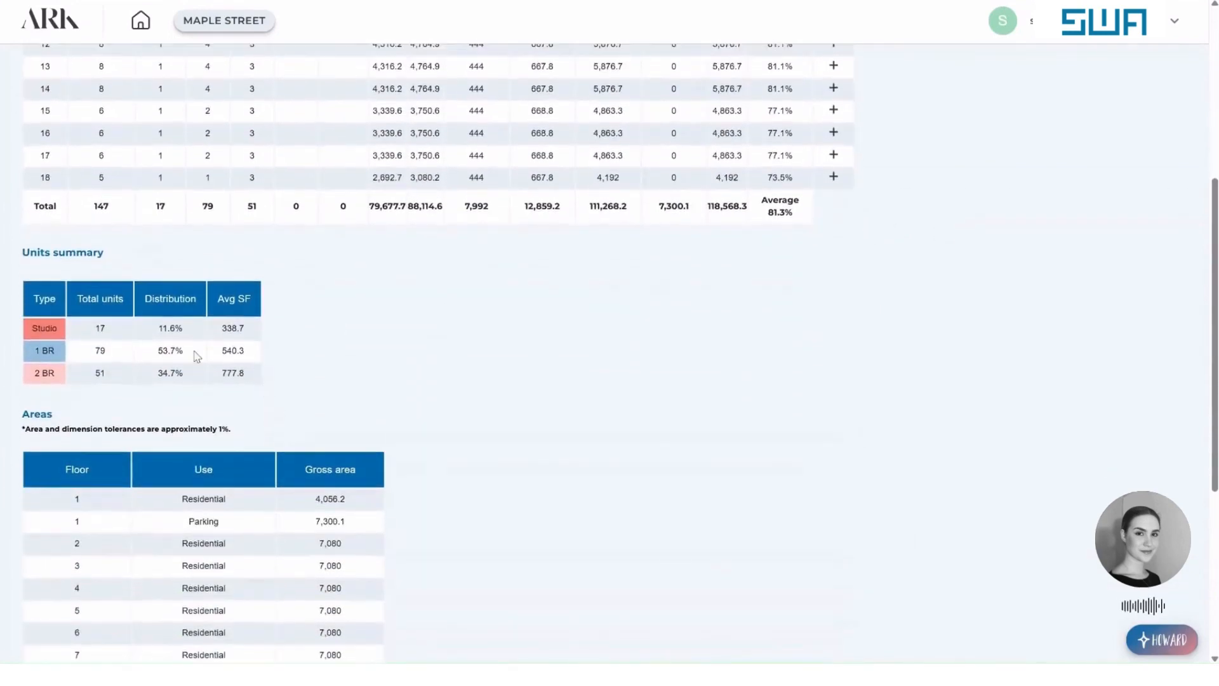
pyautogui.scroll(-5, 470, 308)
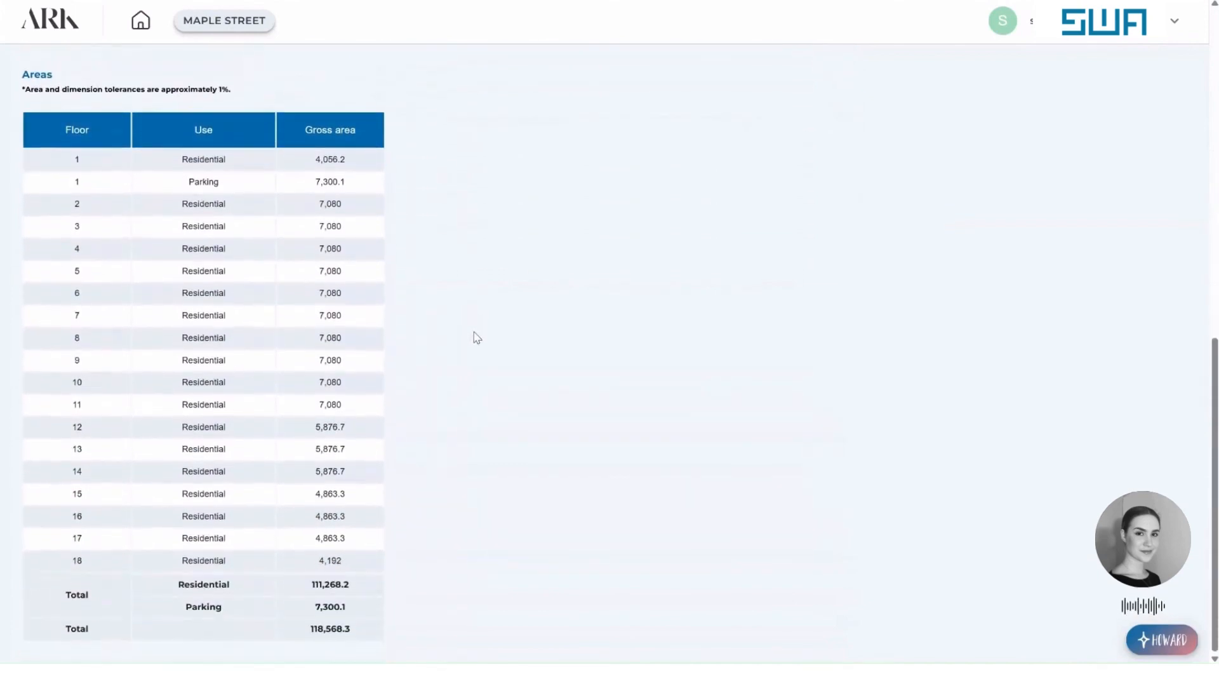
pyautogui.scroll(11, 477, 444)
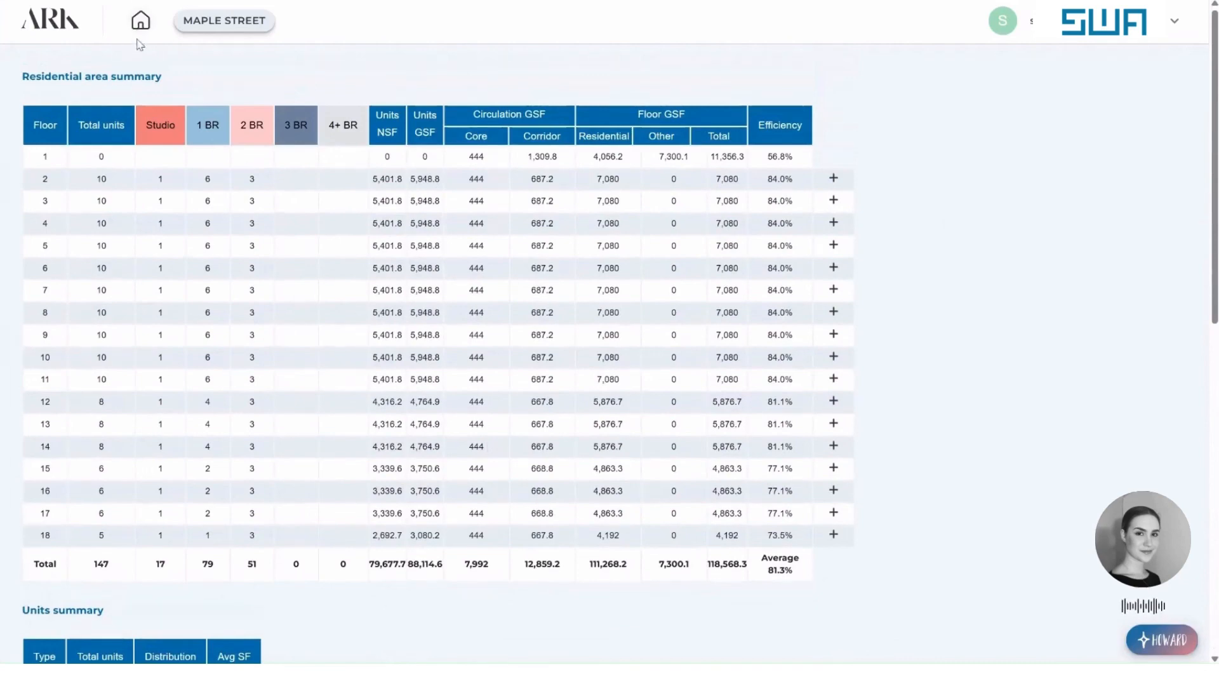
pyautogui.click(236, 27)
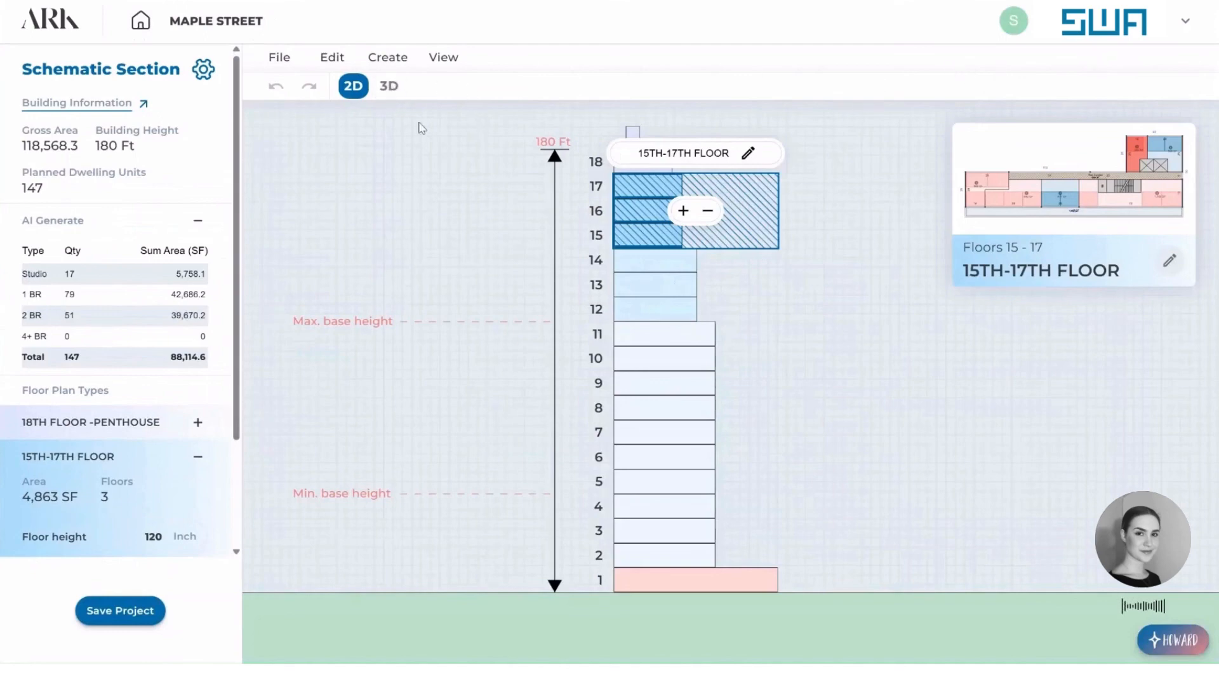
# Check the deduction properties for each floor type in the section settings, leaving them unchanged, and return to the section.
pyautogui.click(203, 70)
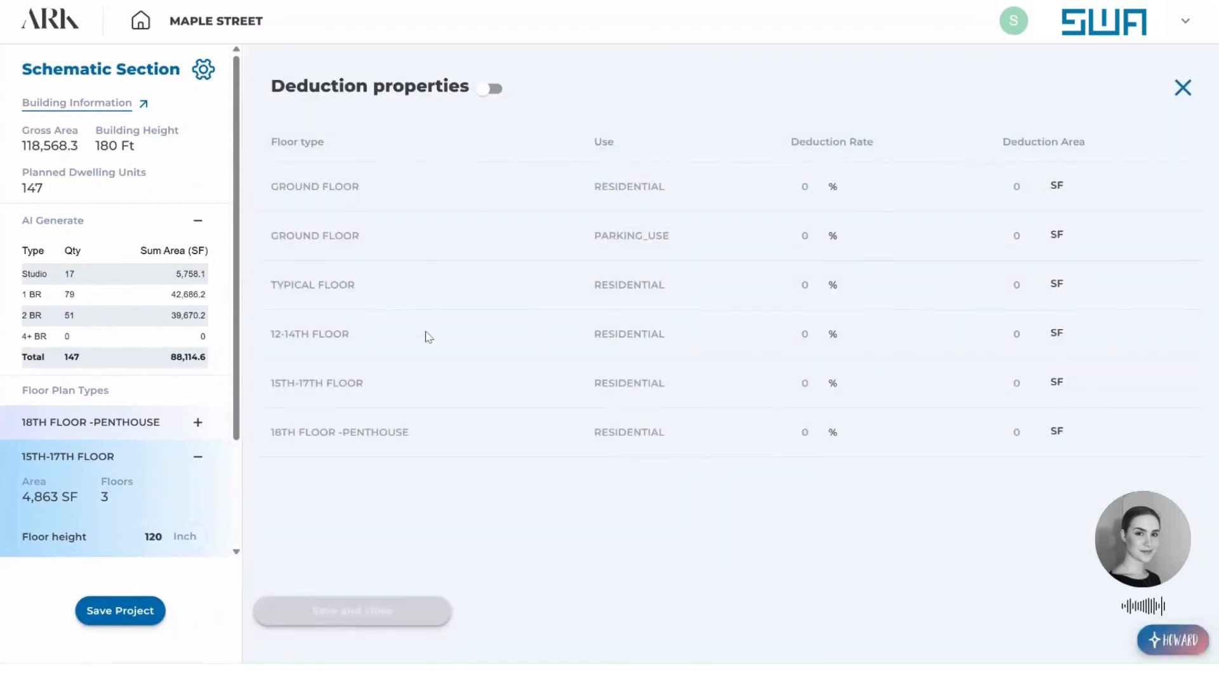
pyautogui.scroll(-3, 218, 364)
pyautogui.scroll(3, 217, 463)
pyautogui.click(203, 69)
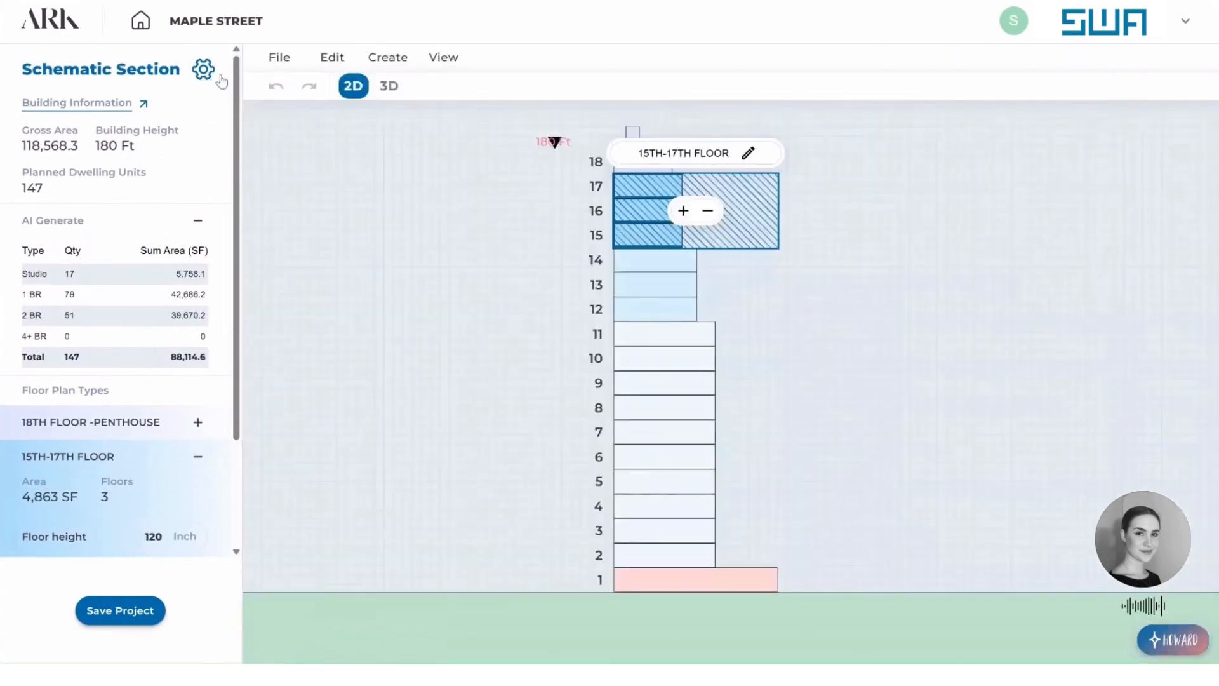
# Show the building in 3D, dismiss the PDF report and certification offer, and inspect the massing from another angle.
pyautogui.click(388, 87)
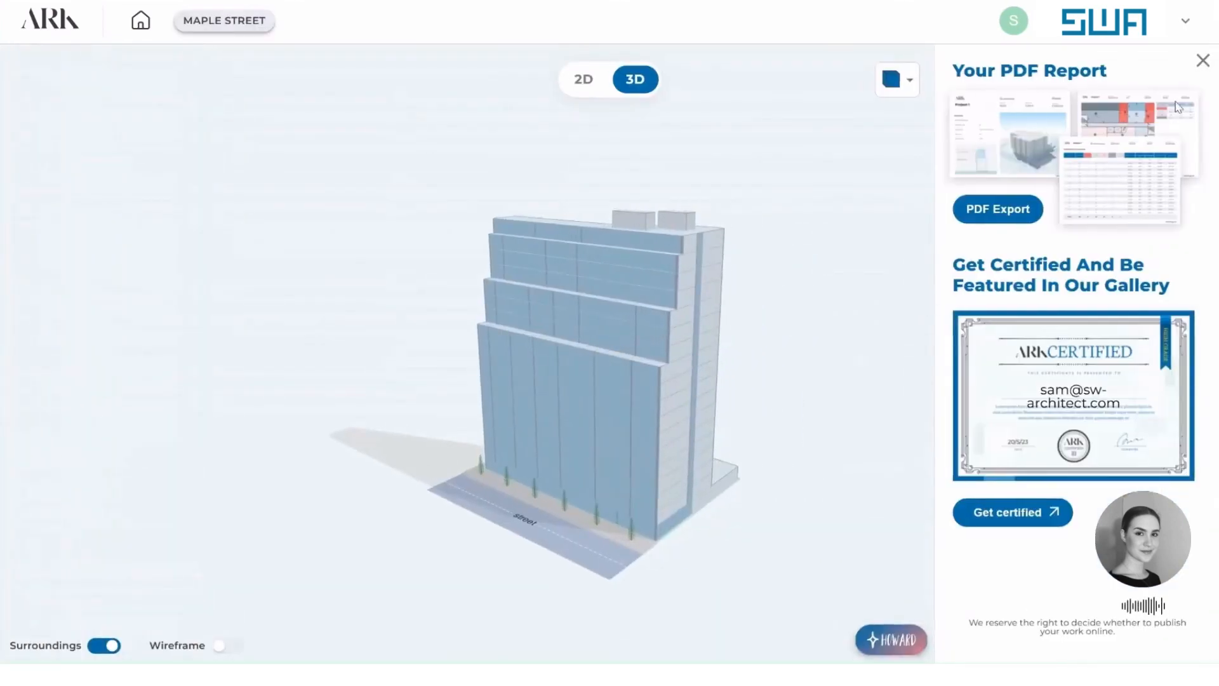
pyautogui.click(1202, 61)
pyautogui.moveTo(746, 417); pyautogui.dragTo(1064, 417)
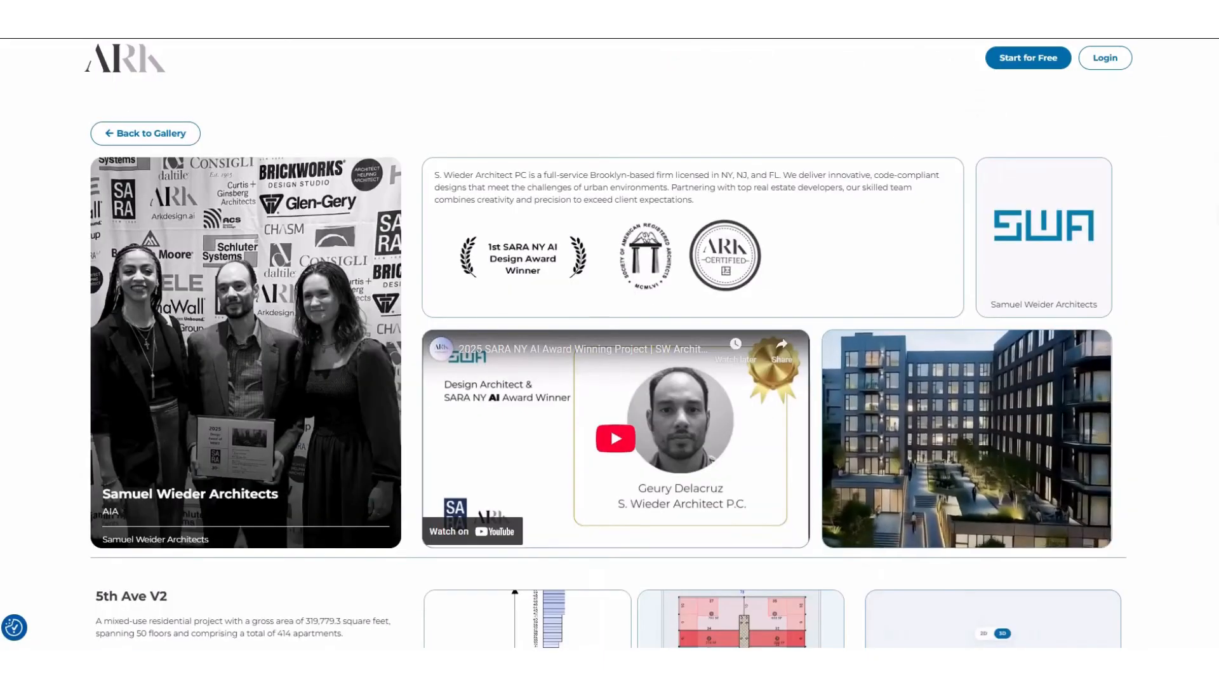
# Examine SWA's featured projects in the ARK website gallery, from 5th Ave V2 through Prospect Avenue to Broadwalk West.
pyautogui.scroll(-10, 985, 423)
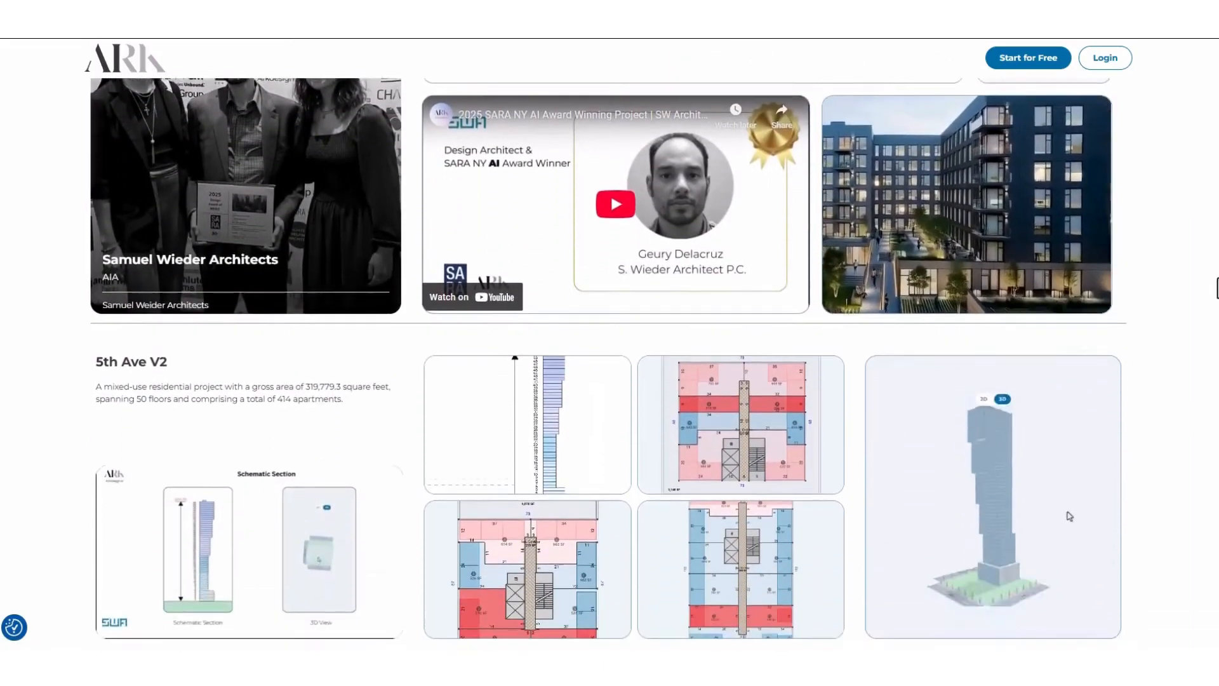
pyautogui.scroll(-12, 985, 422)
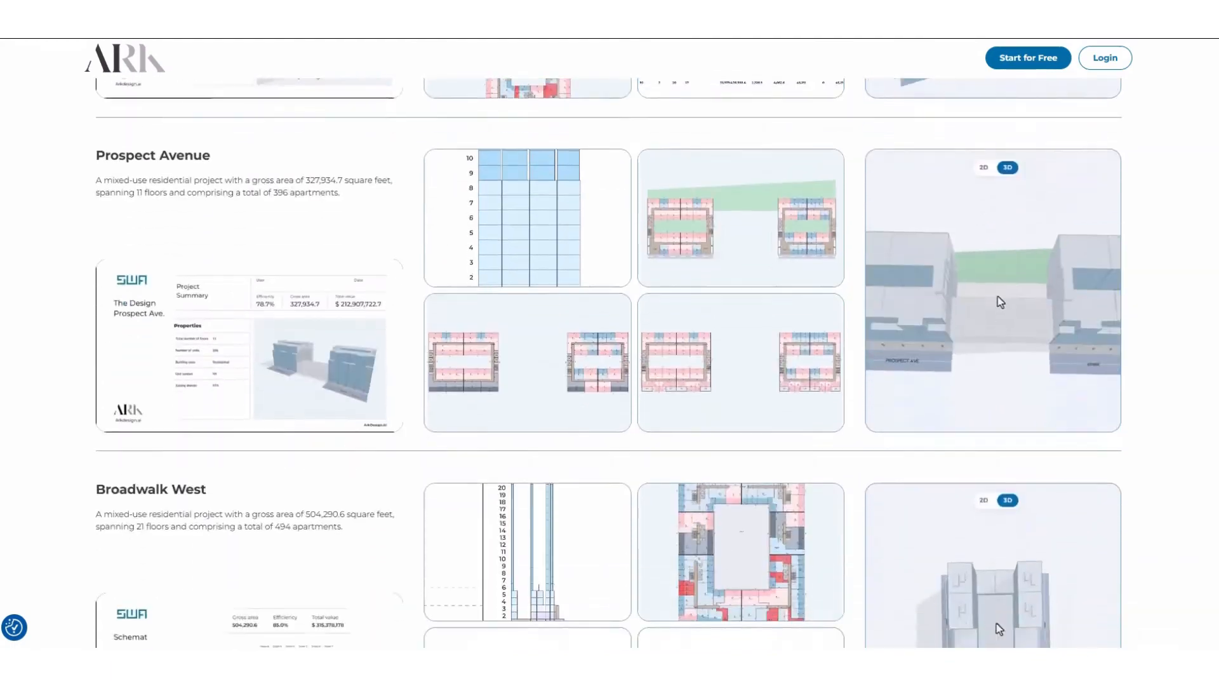
pyautogui.scroll(-2, 895, 354)
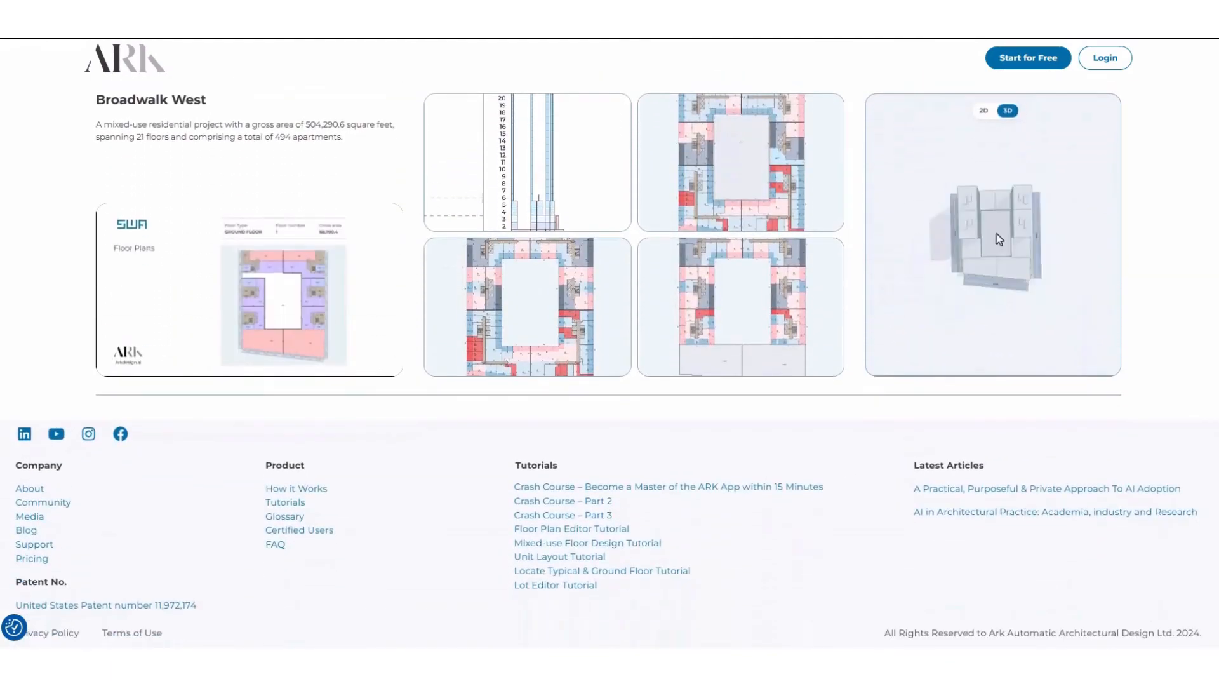